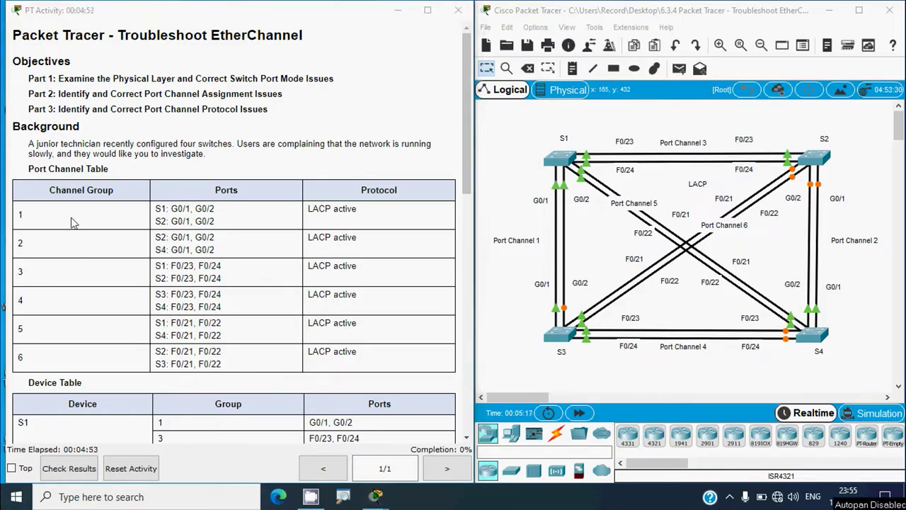
Step: Read the Port Channel Table, Device Table and troubleshooting instructions, and examine the Port Channel 1 link lights on S3 in the topology
scroll(71, 201, down, 1)
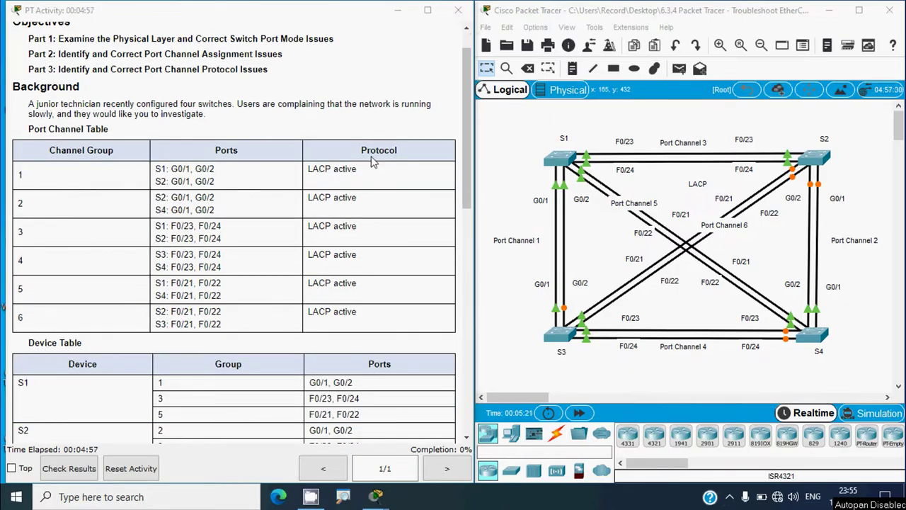
scroll(355, 253, down, 3)
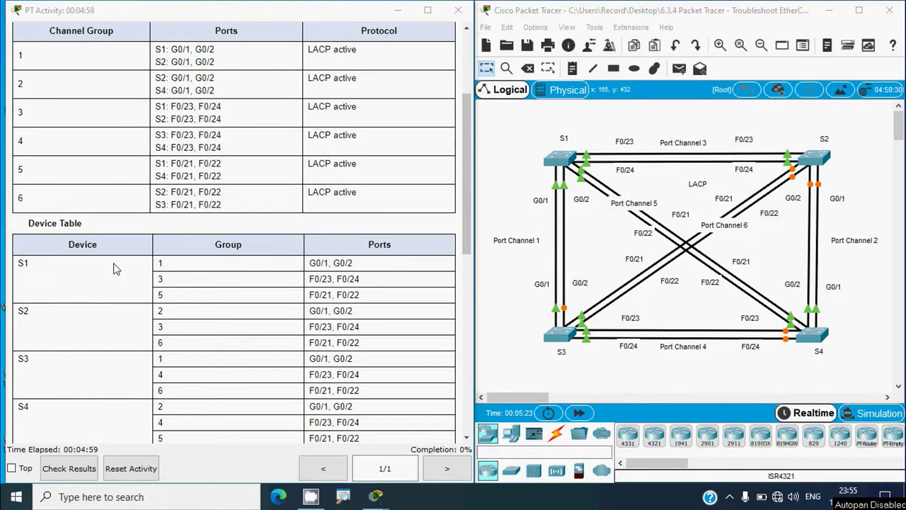
scroll(64, 259, down, 1)
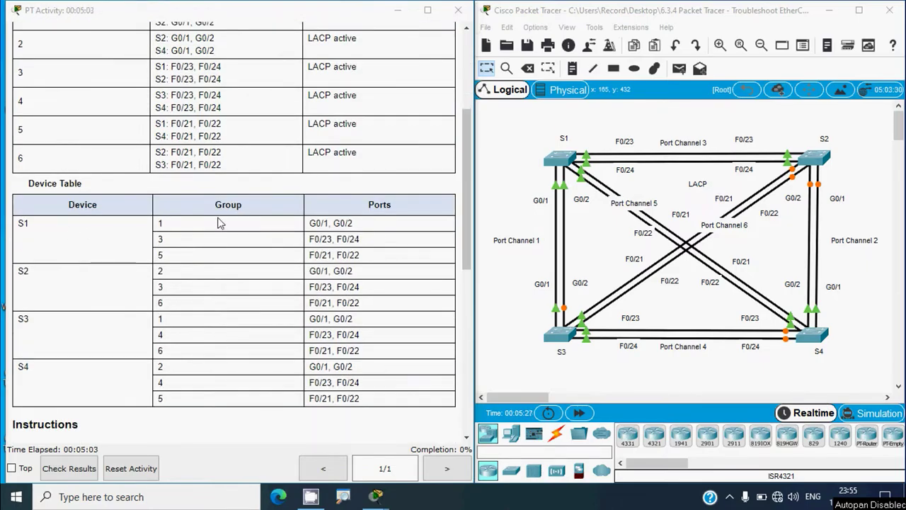
scroll(351, 319, down, 1)
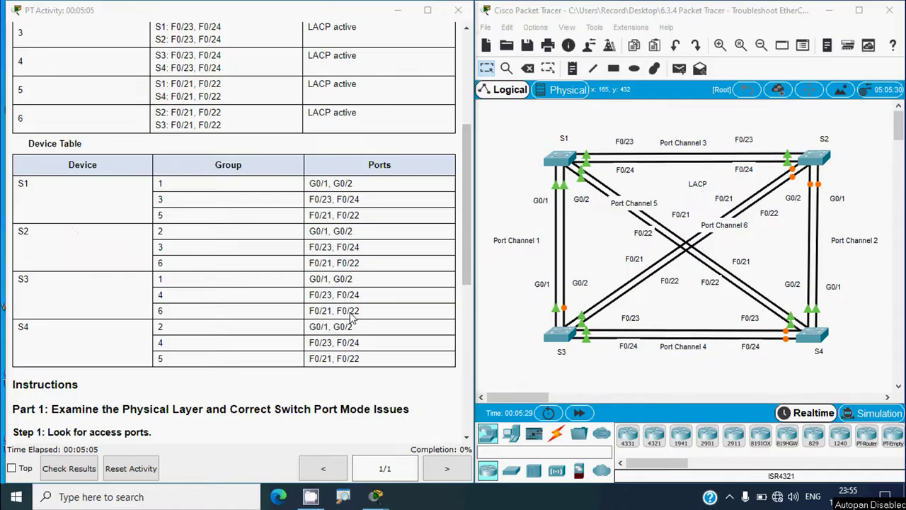
scroll(352, 319, down, 5)
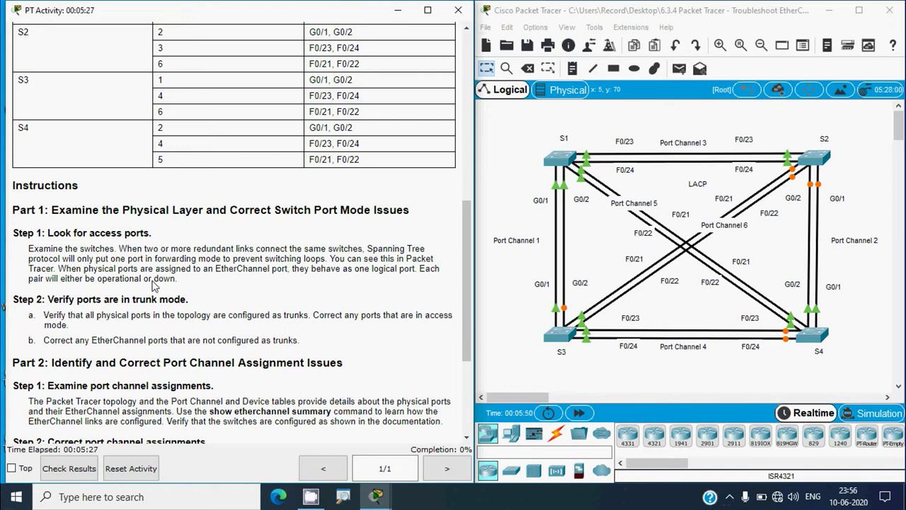
scroll(119, 278, down, 1)
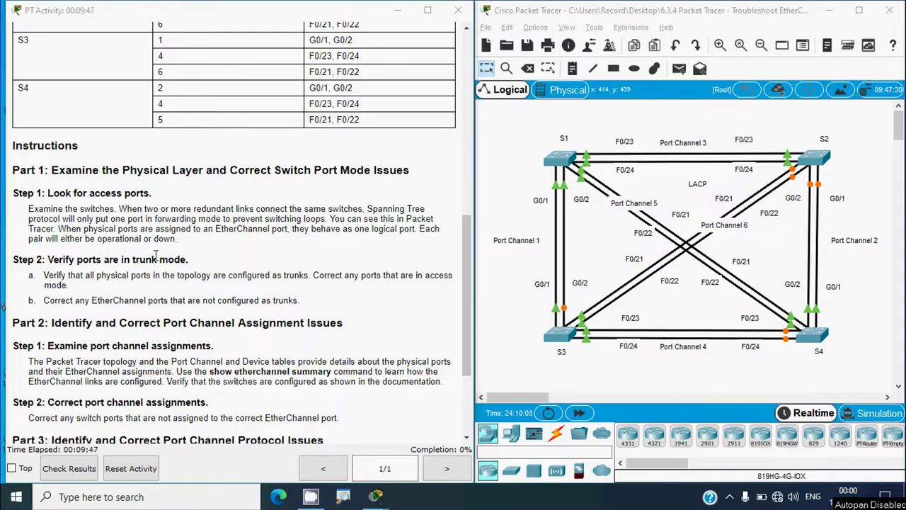
click(529, 327)
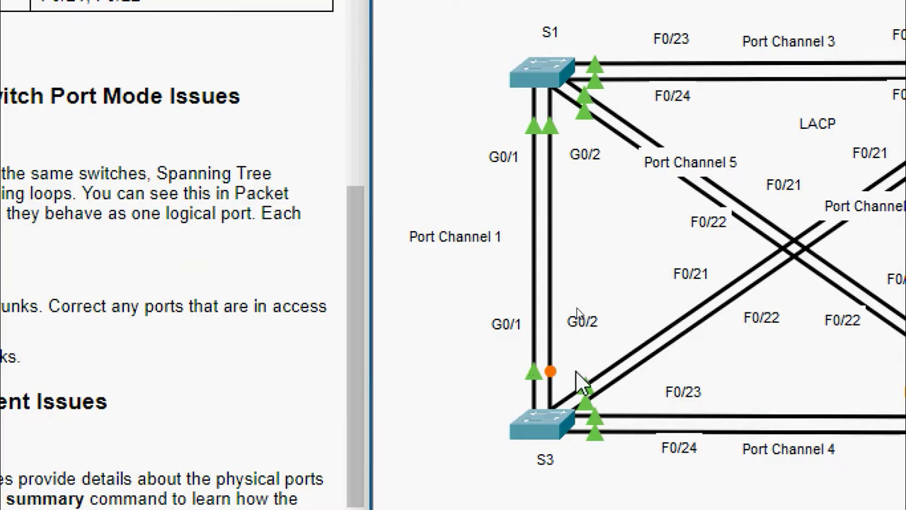
mouse_move(550, 370)
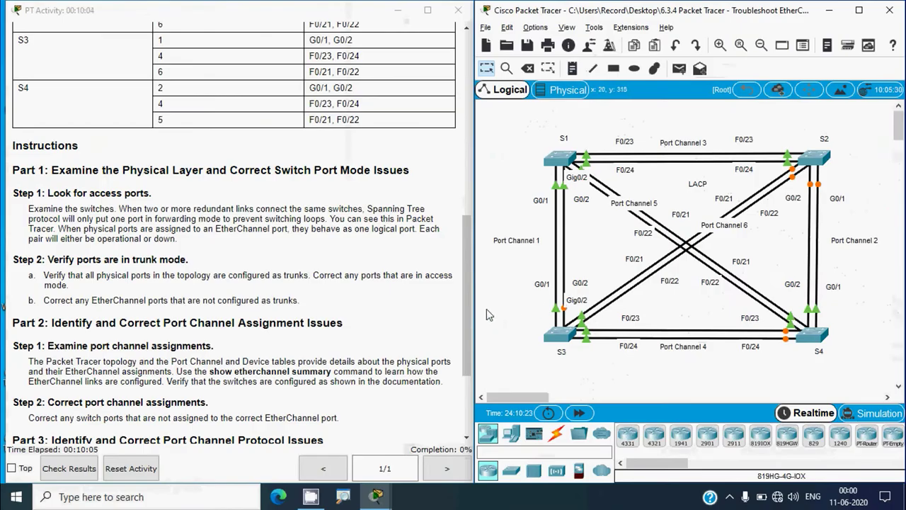
scroll(154, 304, down, 1)
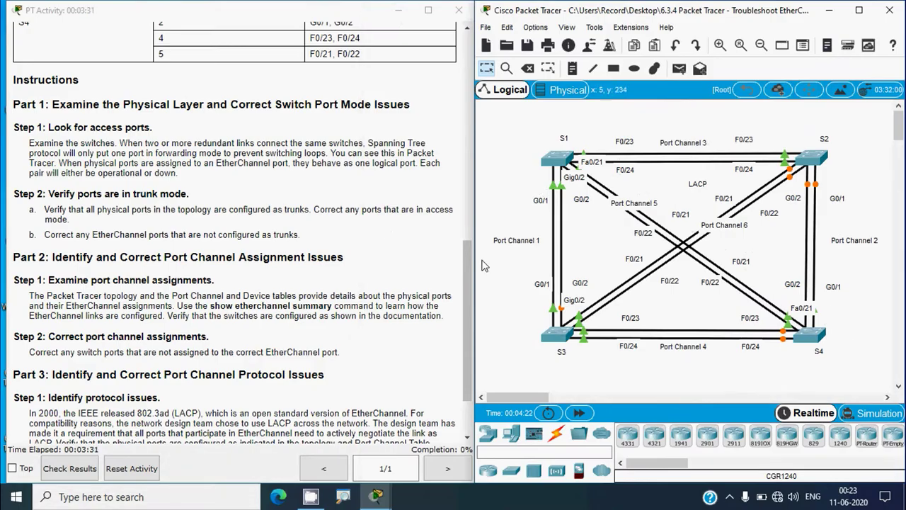
drag(465, 259, 468, 157)
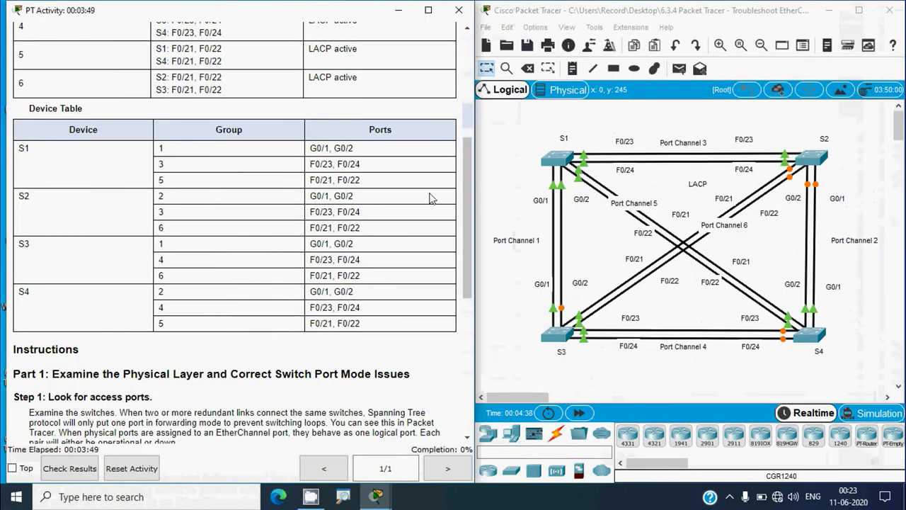
Step: Open the command line of switch S1 and enter privileged EXEC mode with enable
click(557, 159)
click(368, 88)
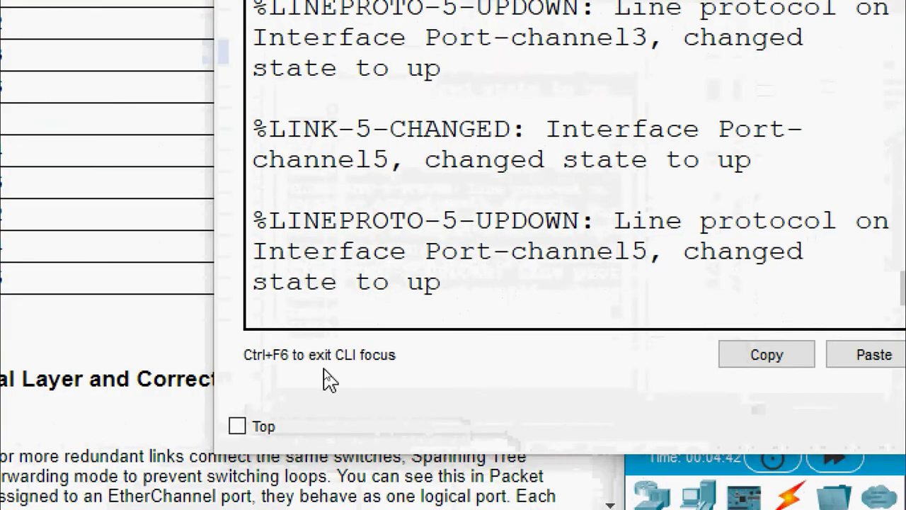
key(Return)
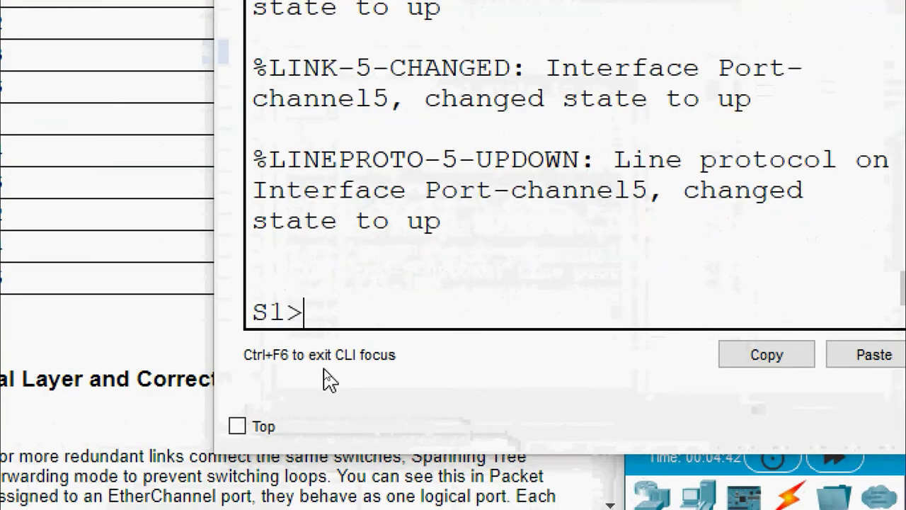
text(enable)
key(Return)
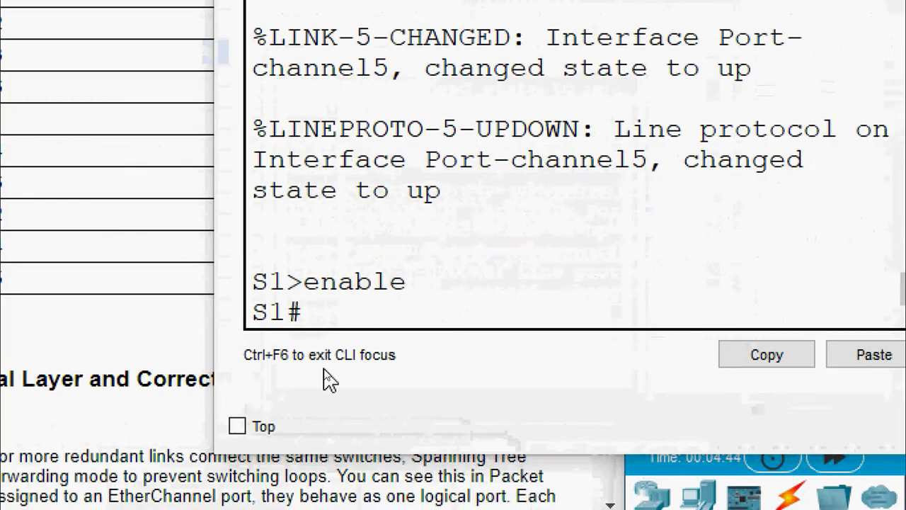
Step: Run show interface fa 0/21 switchport on S1 and check the port's operational mode, widening the console for readability
text(show interf)
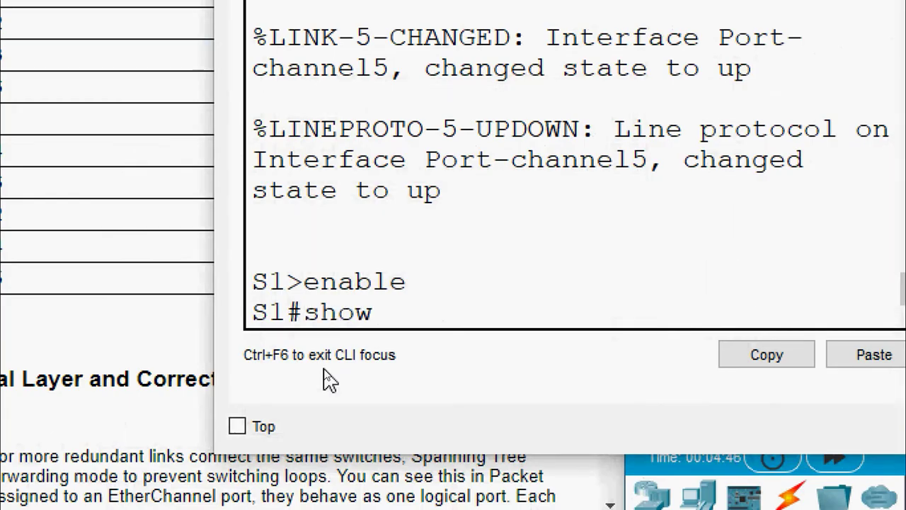
text(ace fa)
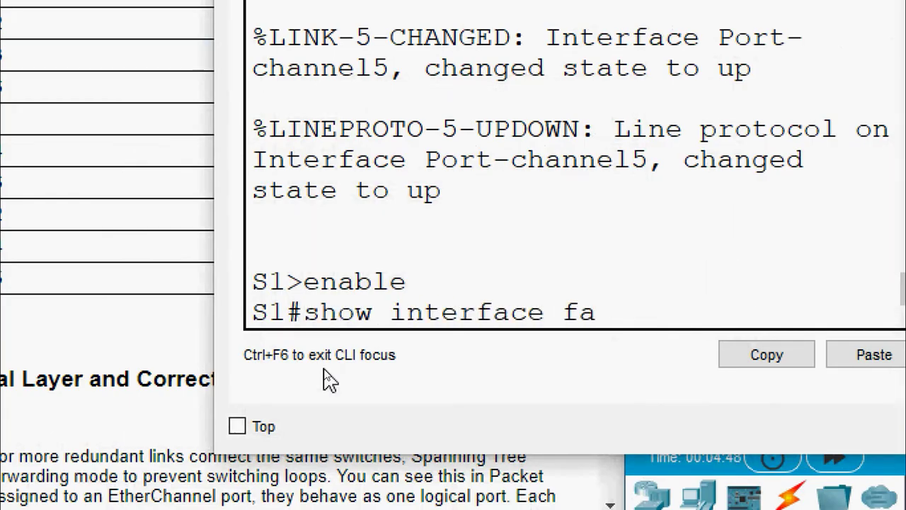
text( 0/21 sw)
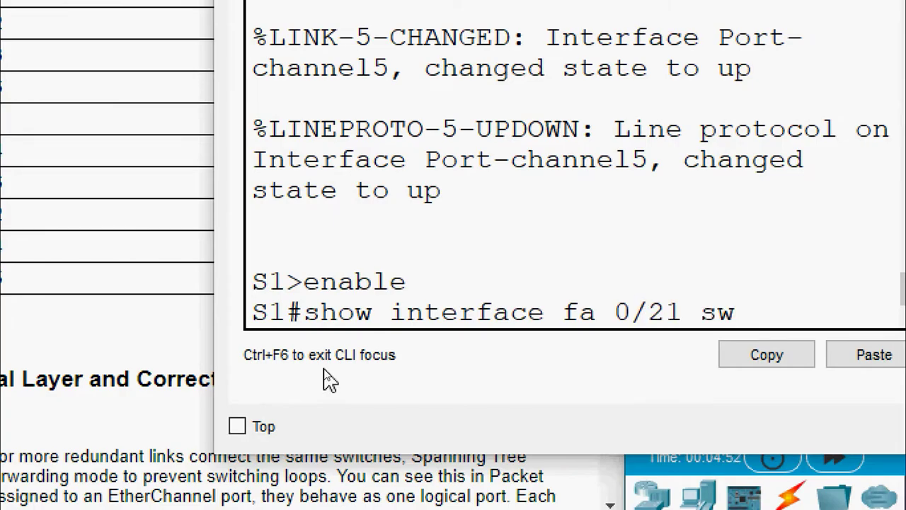
text(itchport)
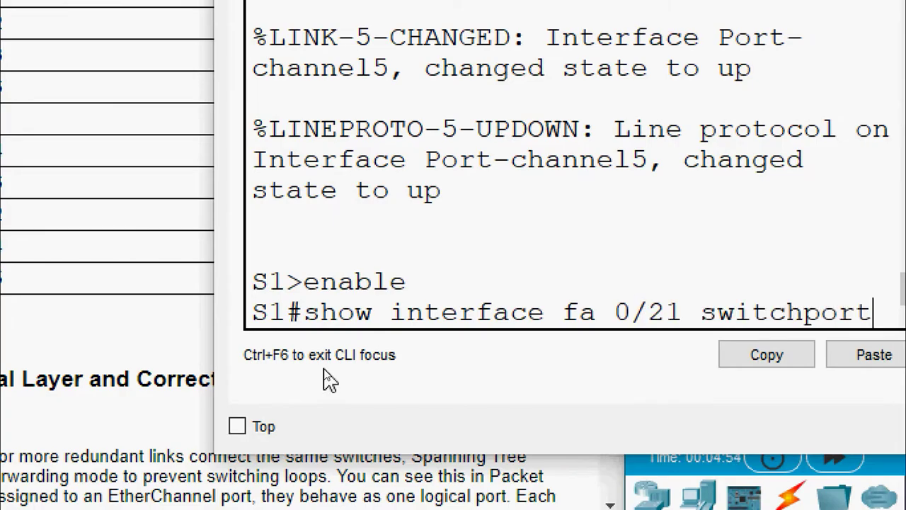
key(Return)
key(space)
scroll(381, 283, up, 3)
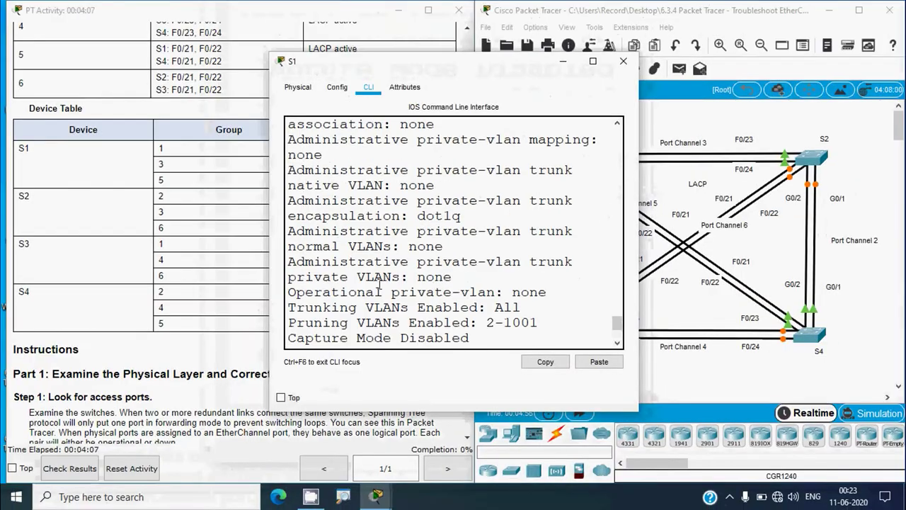
scroll(381, 283, up, 3)
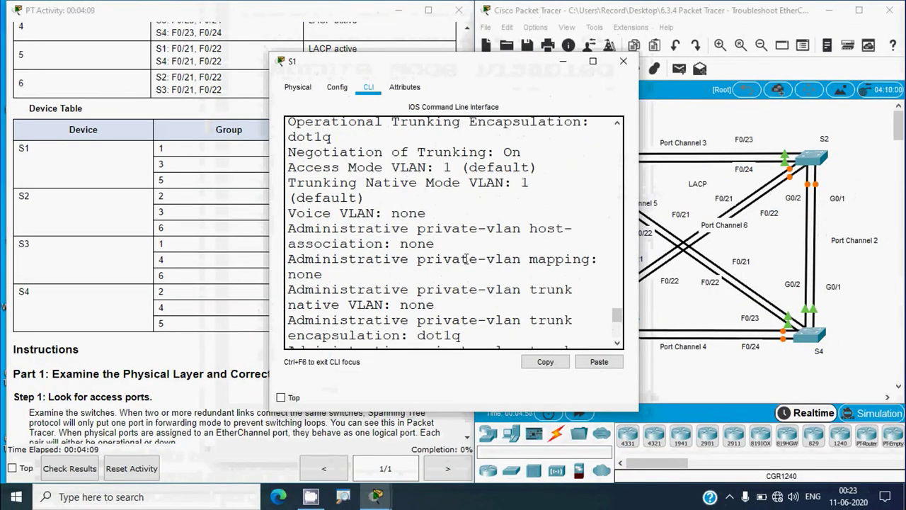
drag(638, 236, 719, 236)
scroll(480, 246, up, 3)
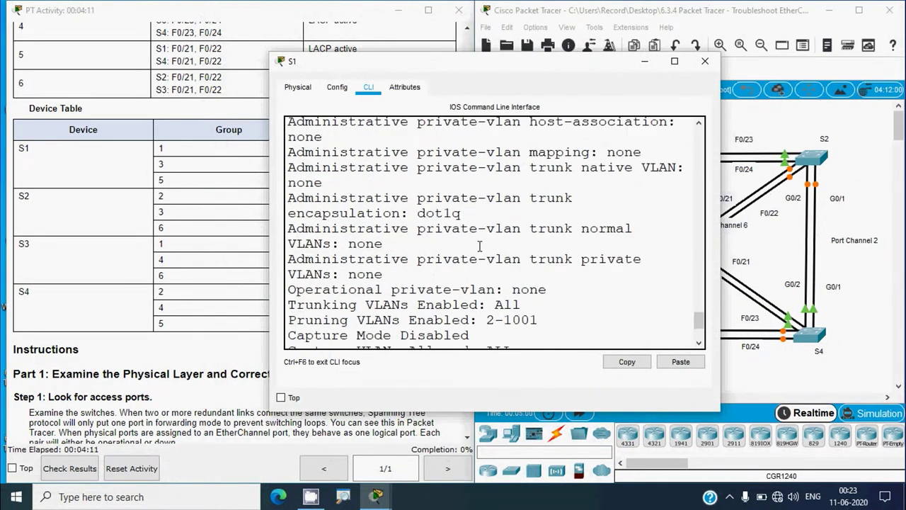
scroll(480, 246, up, 4)
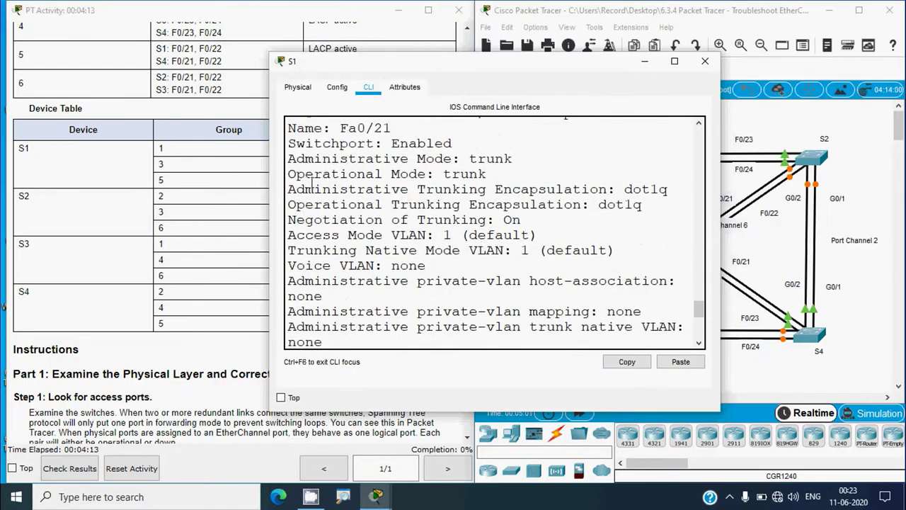
drag(289, 174, 484, 177)
Step: Run show interface fa 0/22 switchport on S1 and check that port's operational mode
key(Up)
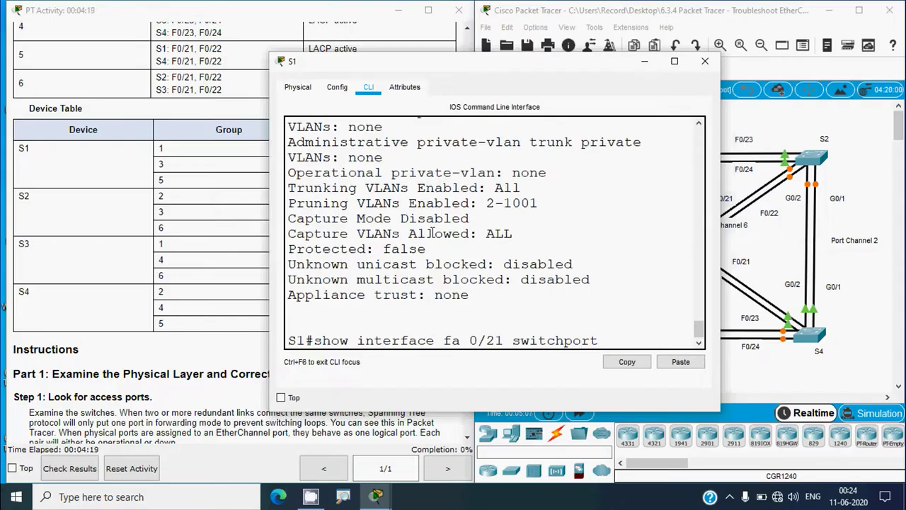
key(Left)
key(BackSpace)
text(2)
key(Return)
scroll(427, 233, up, 7)
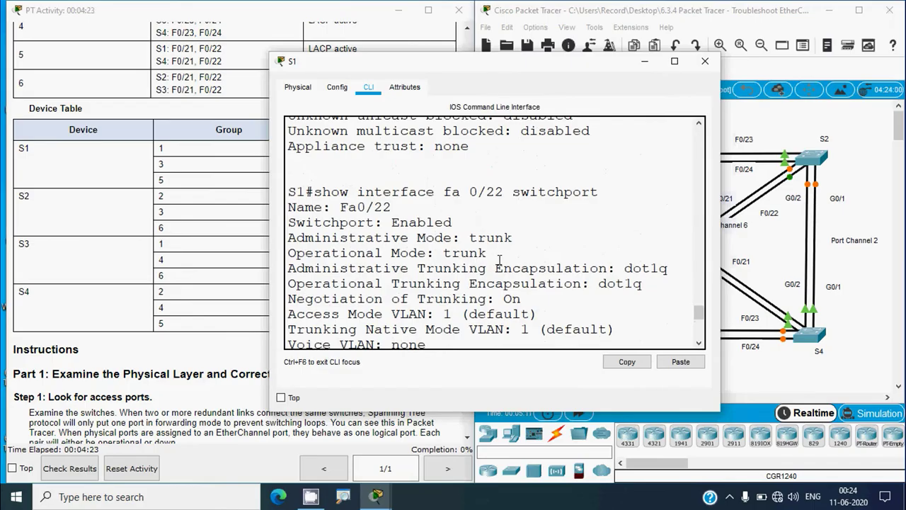
drag(498, 256, 384, 255)
scroll(394, 291, down, 7)
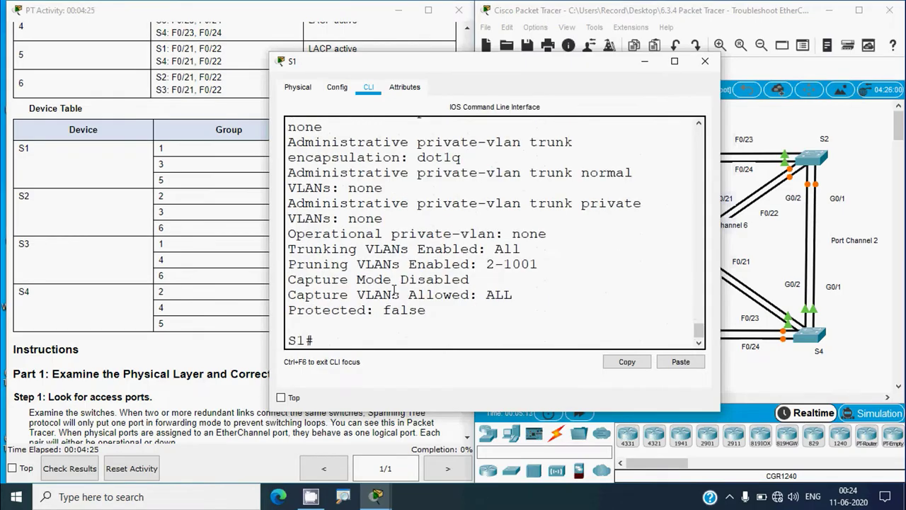
Step: Run show interface fa 0/23 switchport on S1 and check that port's operational mode
key(Up)
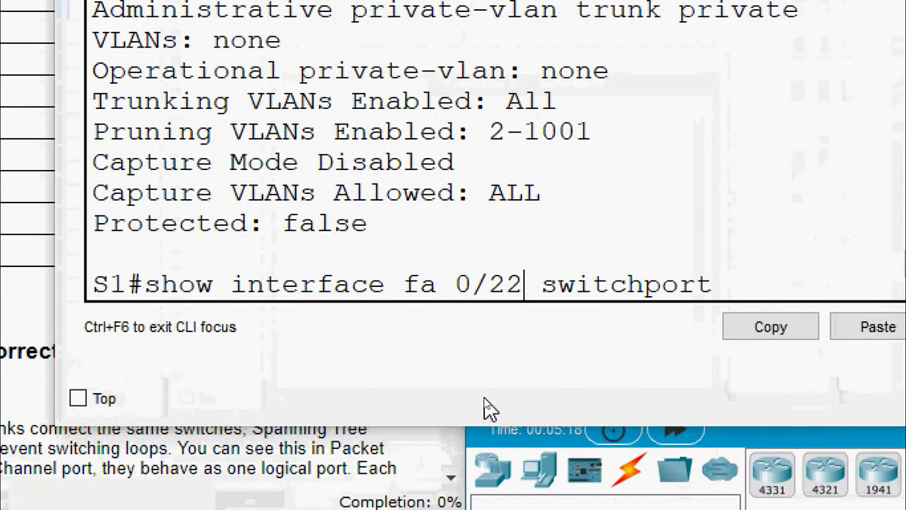
key(BackSpace)
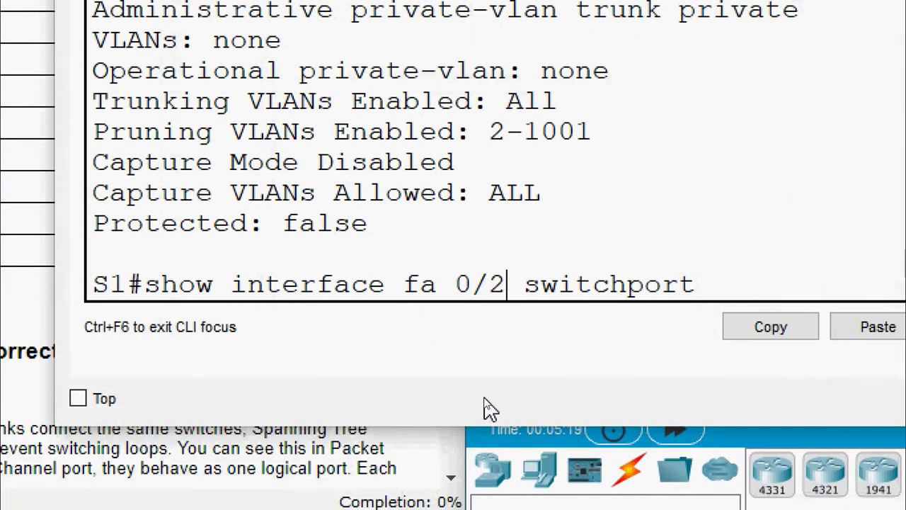
text(3)
key(Return)
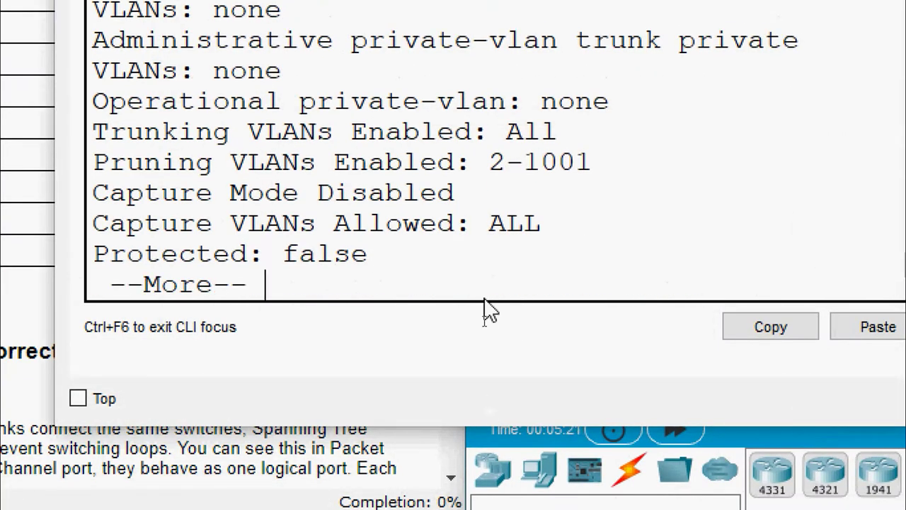
scroll(472, 212, up, 6)
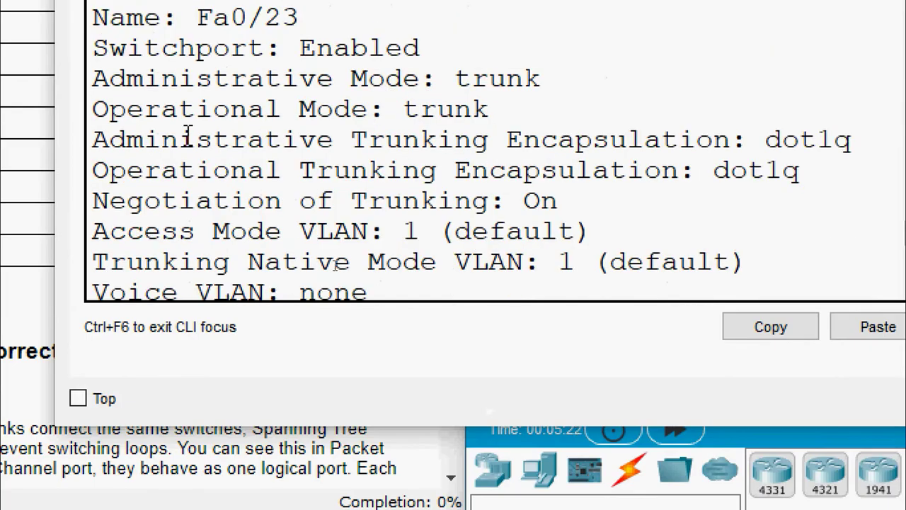
drag(495, 110, 162, 110)
click(385, 232)
key(space)
Step: Run show interface fa 0/24 switchport on S1 and check that port's administrative and operational modes
key(Up)
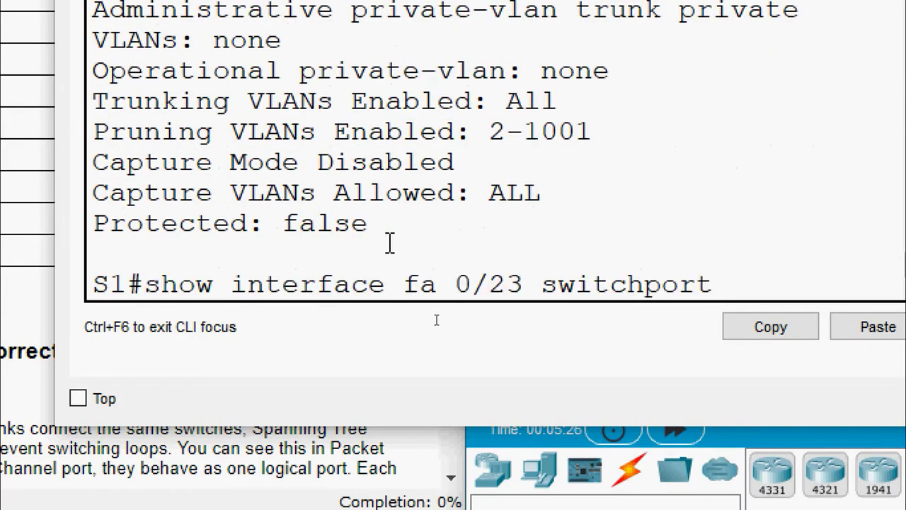
key(Left)
key(Left)
key(Left)
key(Left)
key(Left)
key(Left)
key(Left)
key(Left)
key(Left)
key(Left)
key(Left)
key(Left)
key(Left)
key(BackSpace)
text(4)
key(Return)
scroll(389, 244, up, 7)
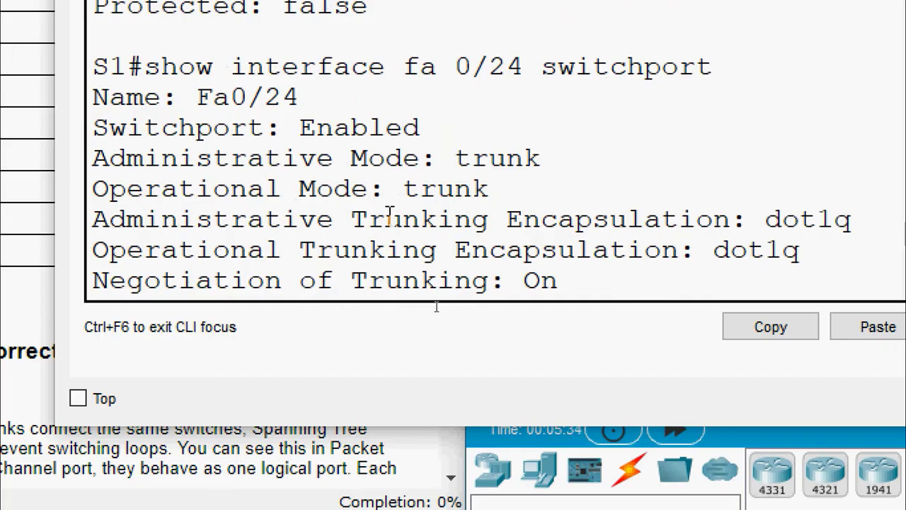
key(space)
Step: Run show interface g 0/1 switchport on S1 and check the gigabit port's administrative and operational modes
key(Up)
key(Left)
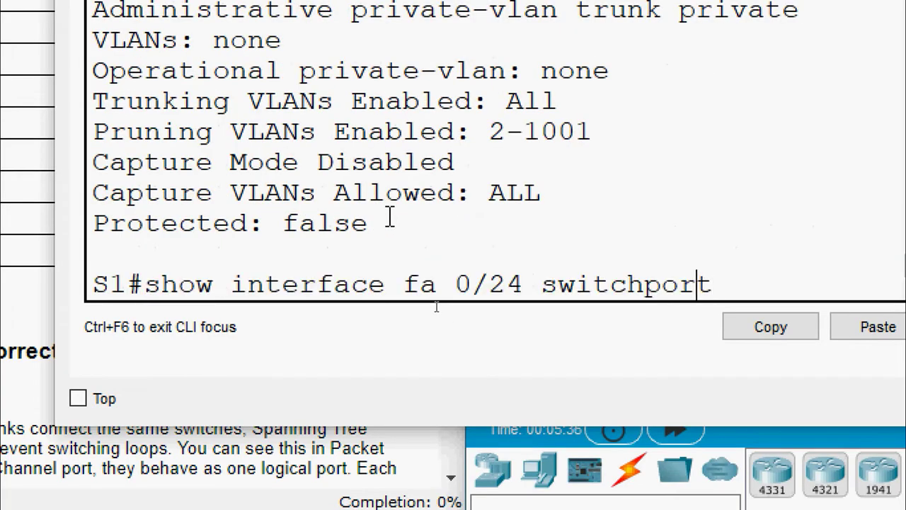
key(Left)
key(Left)
key(Left)
key(Left)
key(Left)
key(Left)
key(Left)
key(BackSpace)
key(BackSpace)
key(BackSpace)
key(BackSpace)
key(BackSpace)
key(BackSpace)
key(BackSpace)
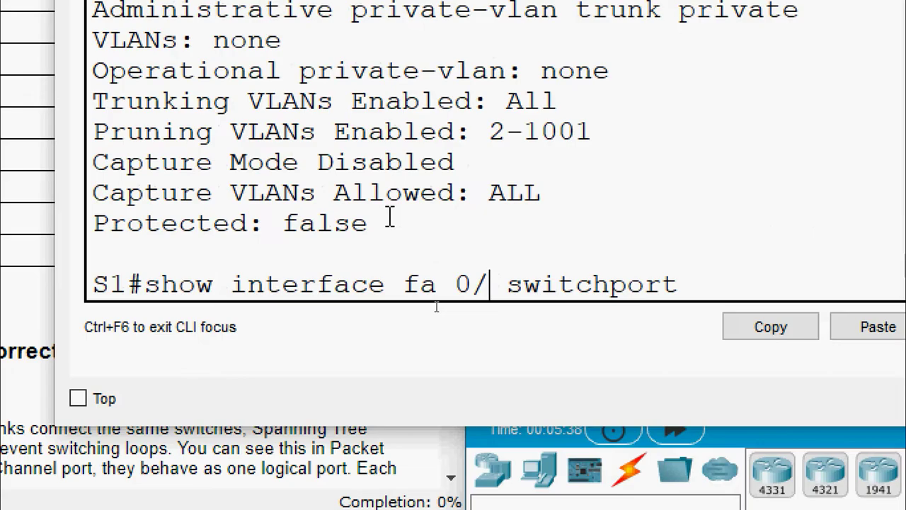
text(g 0/1)
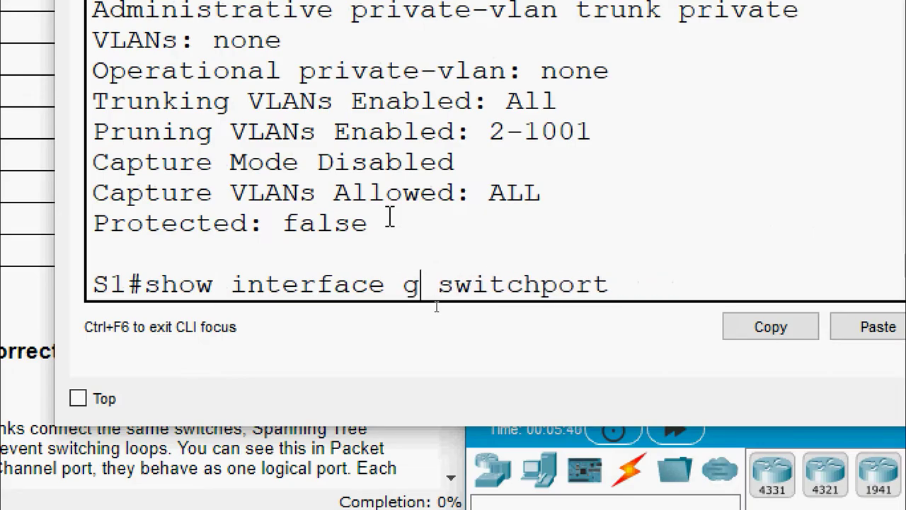
key(Return)
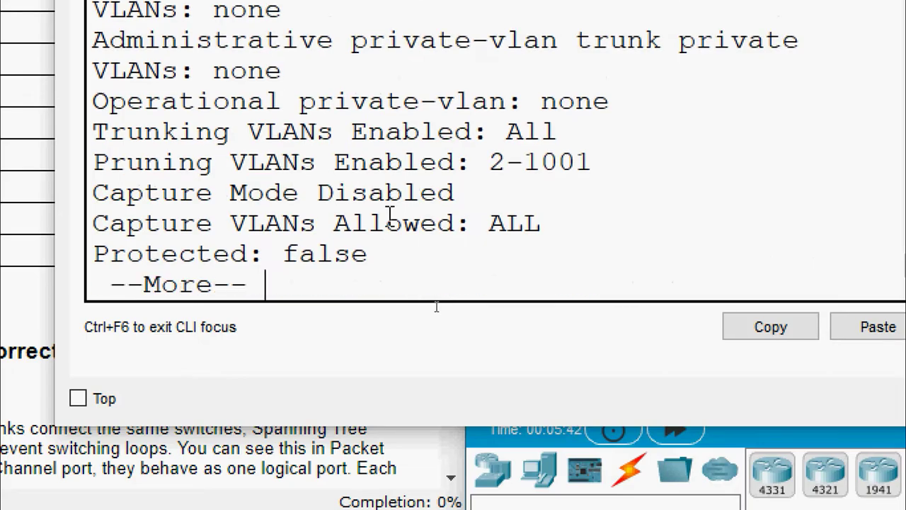
scroll(390, 214, up, 6)
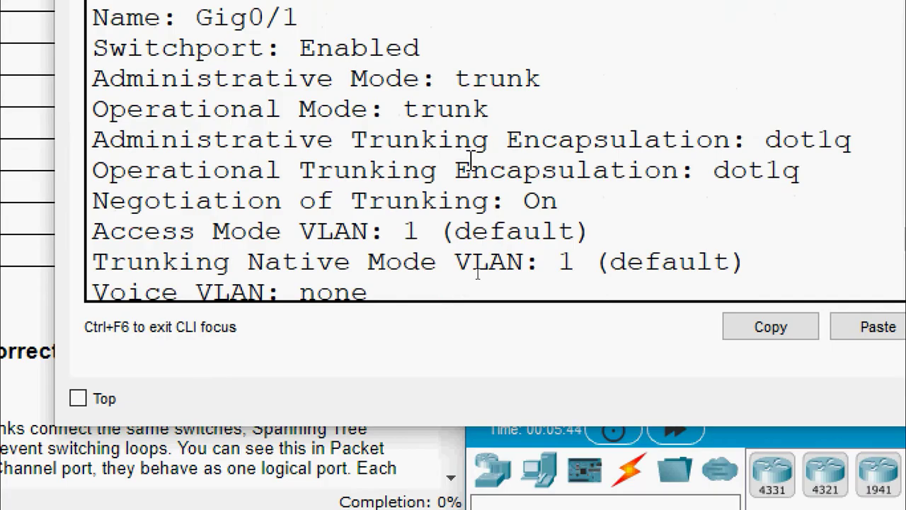
Step: Check the operational mode in the Gig0/1 switchport output on S1 and page through the rest of it
drag(500, 111, 111, 106)
click(297, 229)
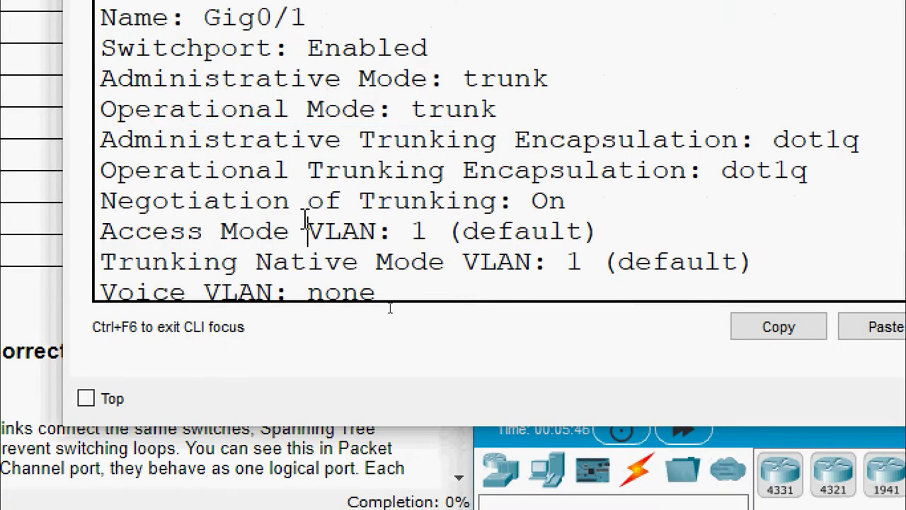
key(space)
Step: Run show interface g 0/2 switchport on S1 and check that port's operational mode
key(Up)
key(Left)
key(Left)
key(Left)
key(Left)
key(Left)
key(Left)
key(Left)
key(Left)
key(Left)
key(Left)
key(Left)
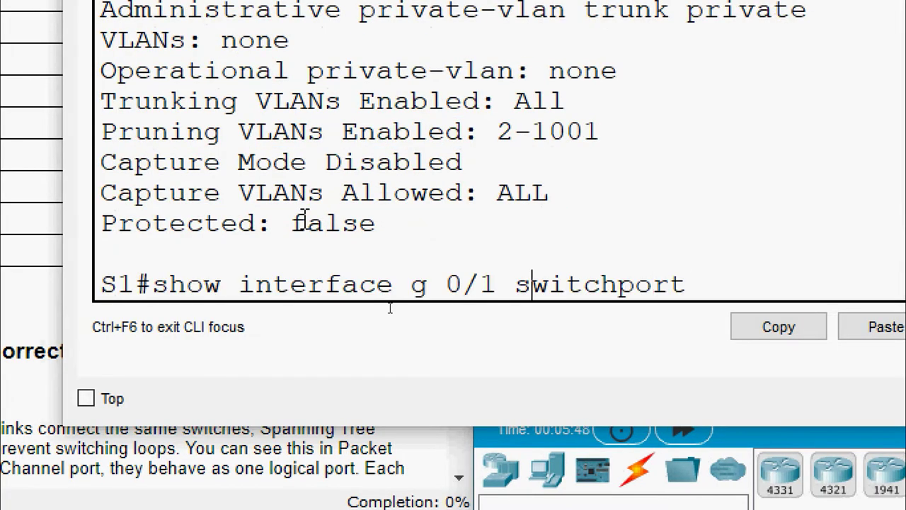
key(BackSpace)
text(2)
key(Return)
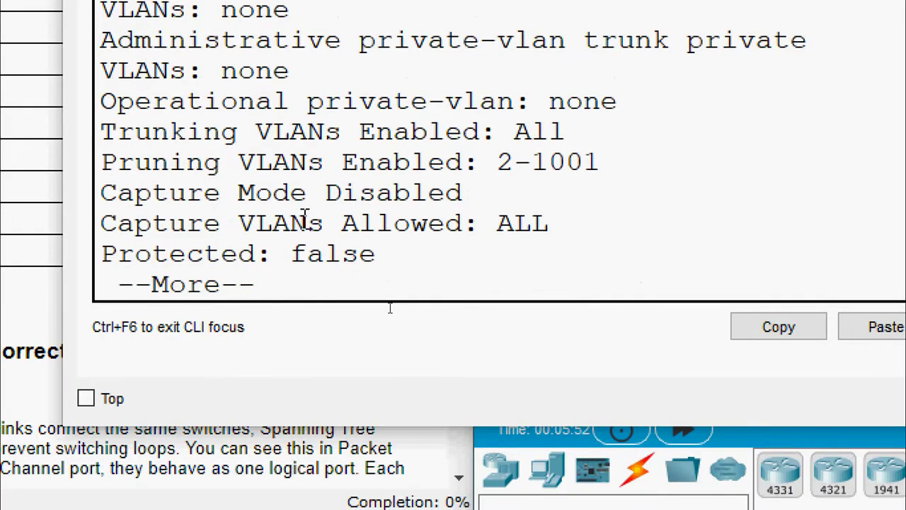
scroll(304, 219, up, 8)
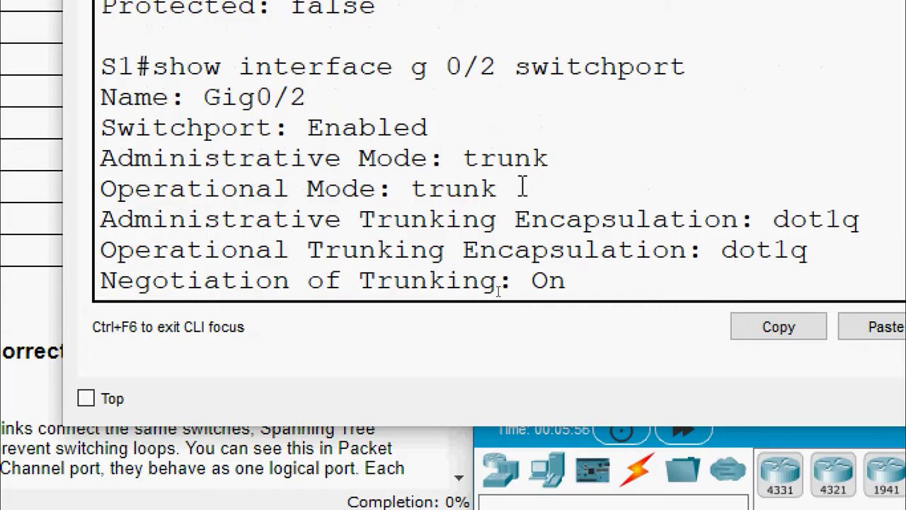
drag(499, 188, 356, 188)
click(499, 214)
scroll(495, 241, down, 4)
scroll(495, 268, down, 4)
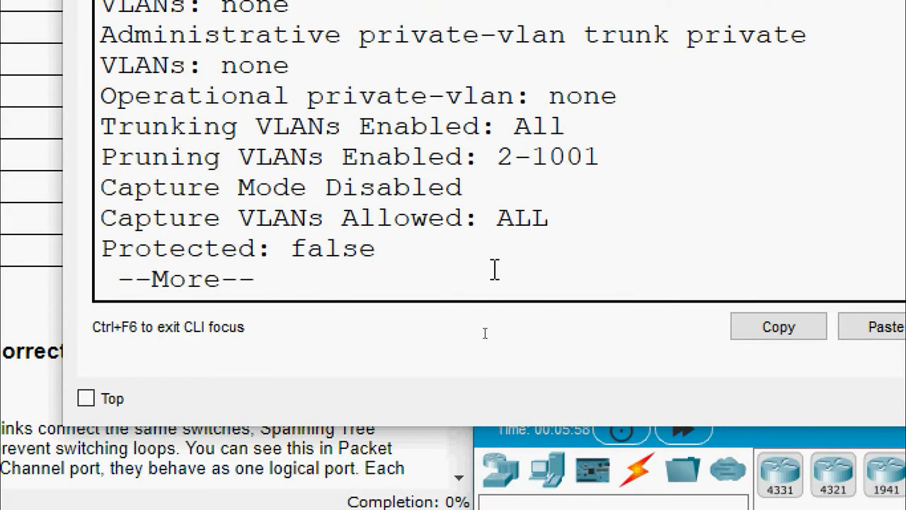
key(space)
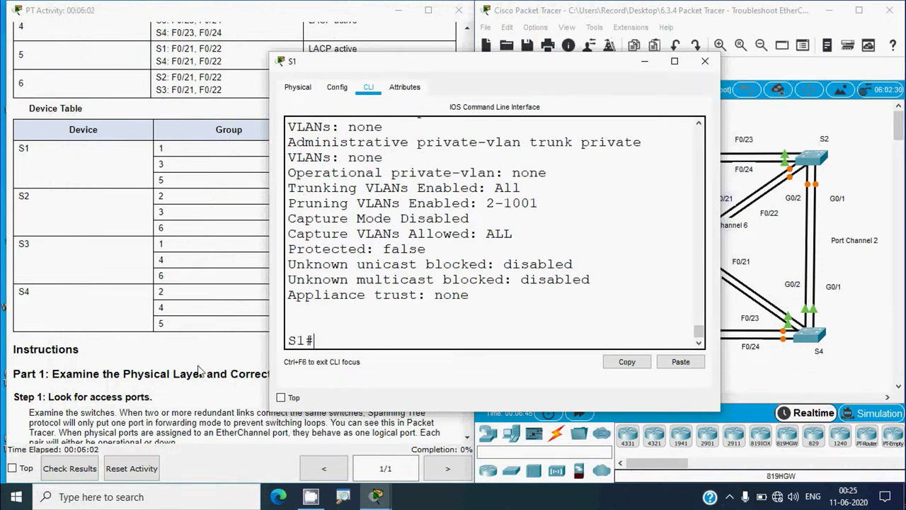
Step: Review the Device Table in the activity and run show interface trunk on S1
click(185, 245)
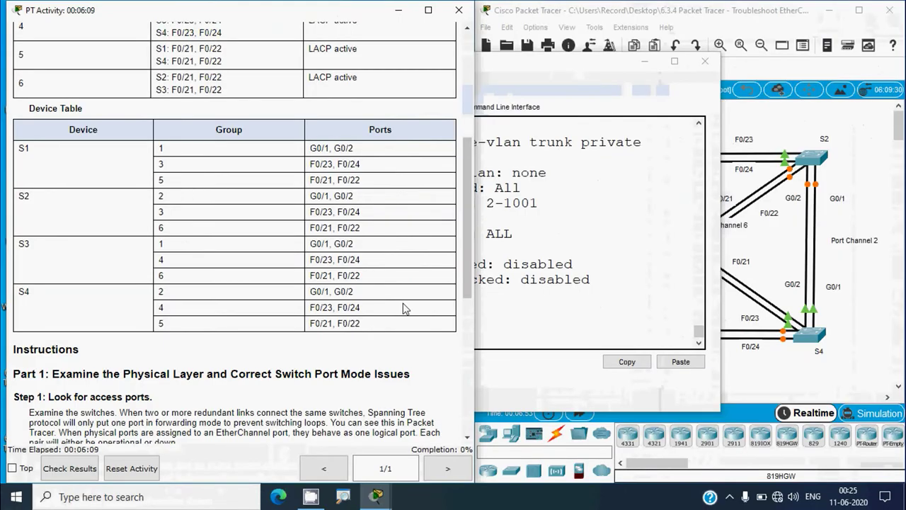
click(489, 323)
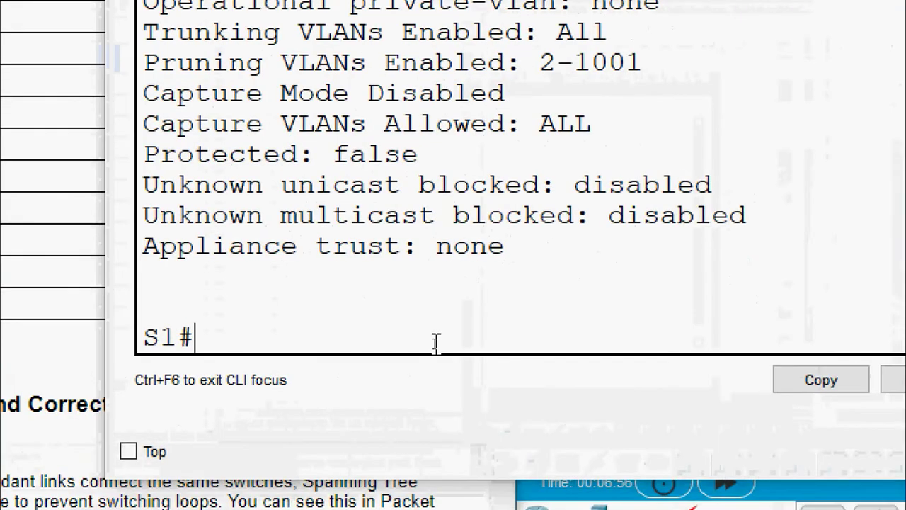
text(s)
text(how inter)
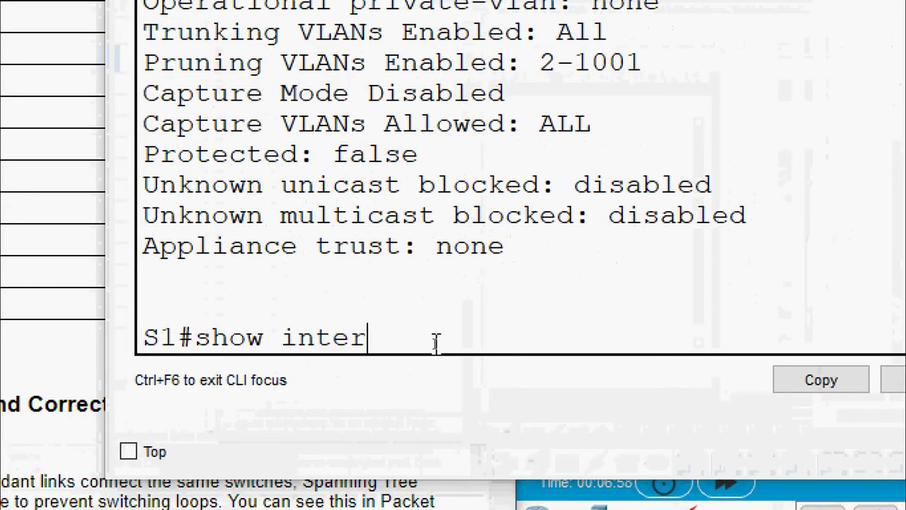
text(face trunk)
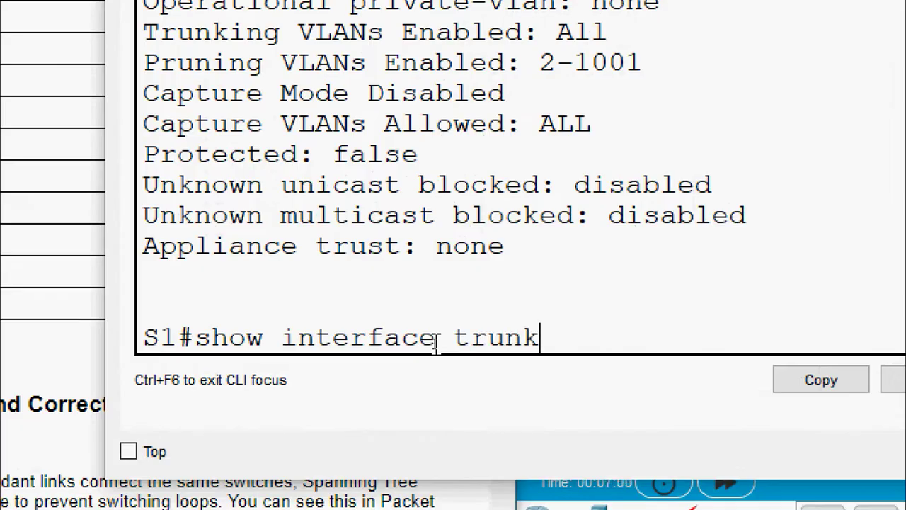
key(Return)
scroll(425, 319, up, 3)
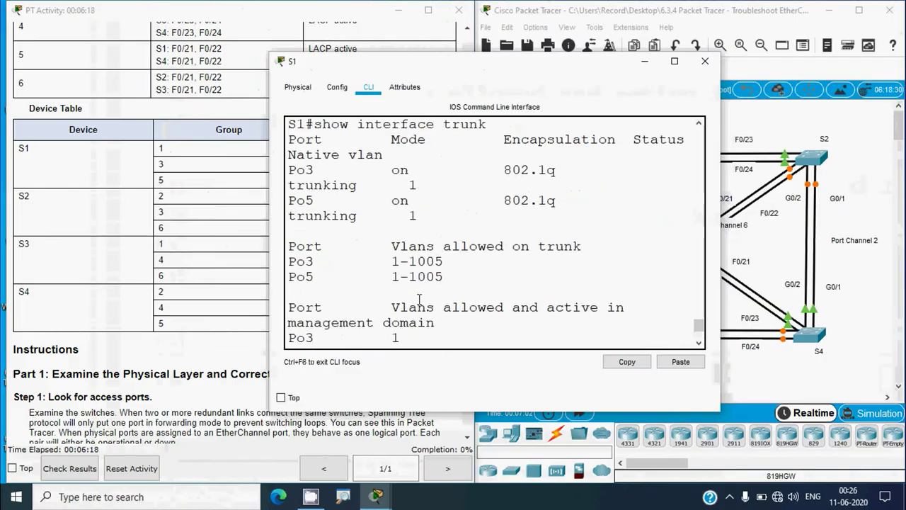
Step: Widen the S1 command-line window on both sides so the trunk table columns fit on fewer lines
drag(720, 238, 819, 237)
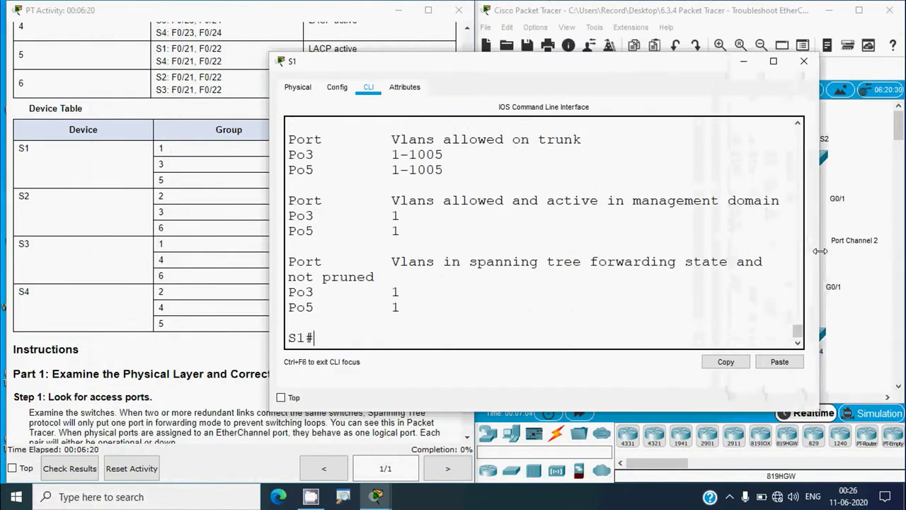
scroll(406, 267, up, 5)
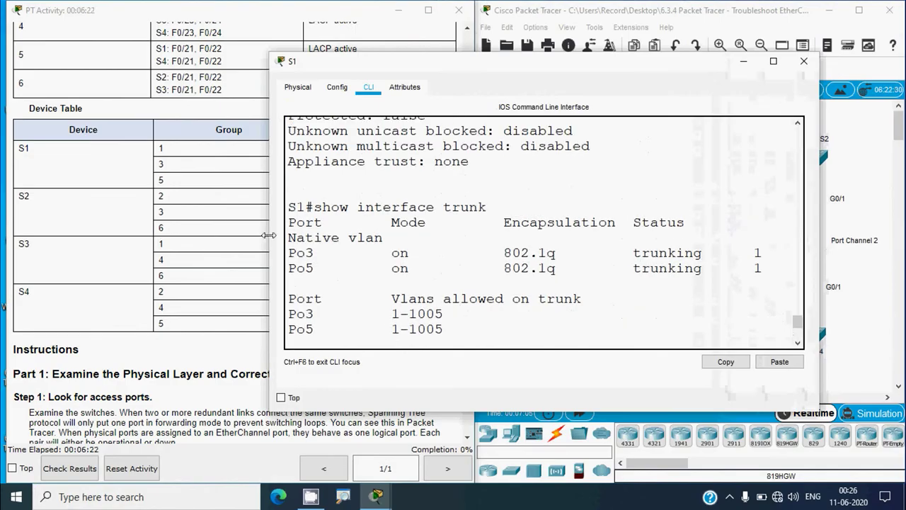
drag(269, 235, 236, 235)
scroll(309, 265, up, 1)
scroll(309, 269, up, 2)
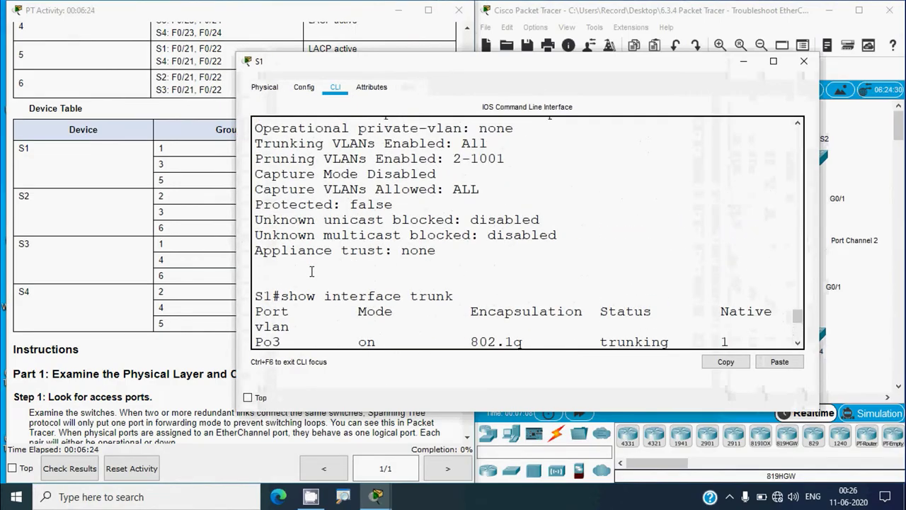
scroll(308, 272, down, 2)
Step: Compare the ports and modes in S1's trunk output with the S1 groups in the Device Table
drag(291, 233, 241, 233)
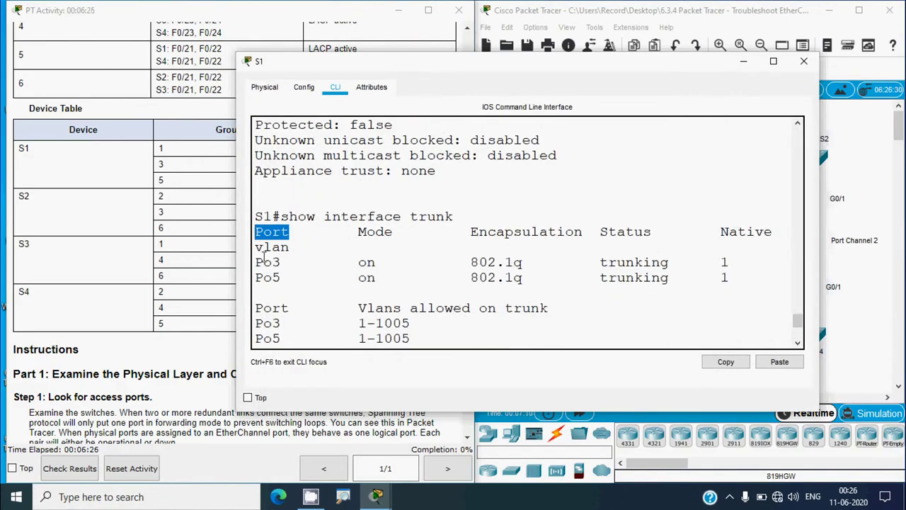
drag(285, 262, 257, 281)
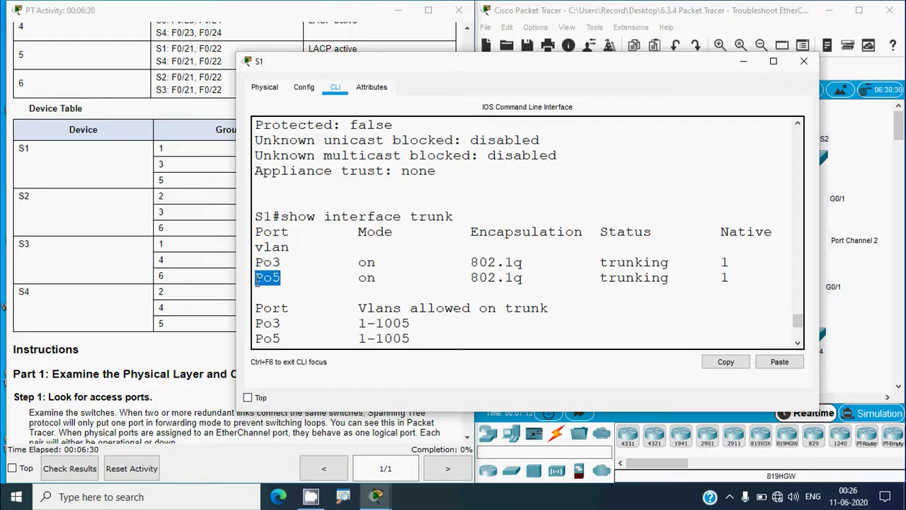
click(196, 164)
drag(182, 151, 143, 157)
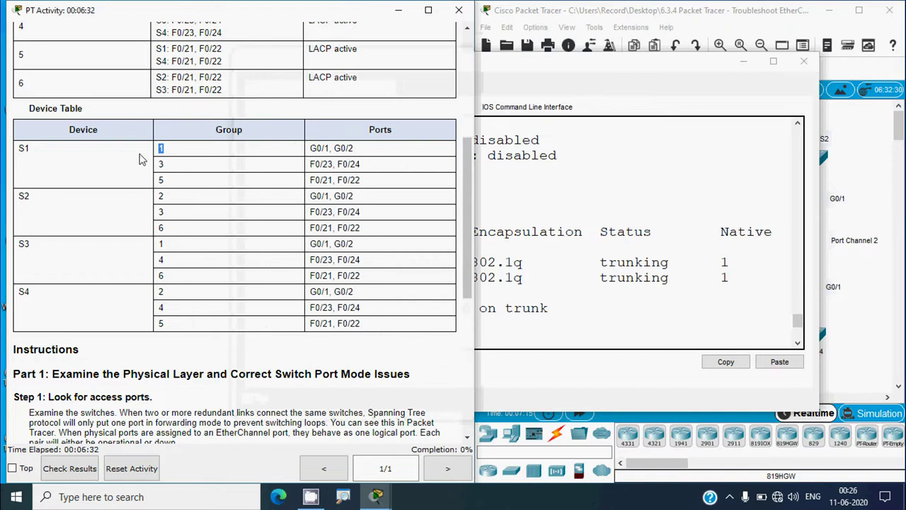
click(513, 262)
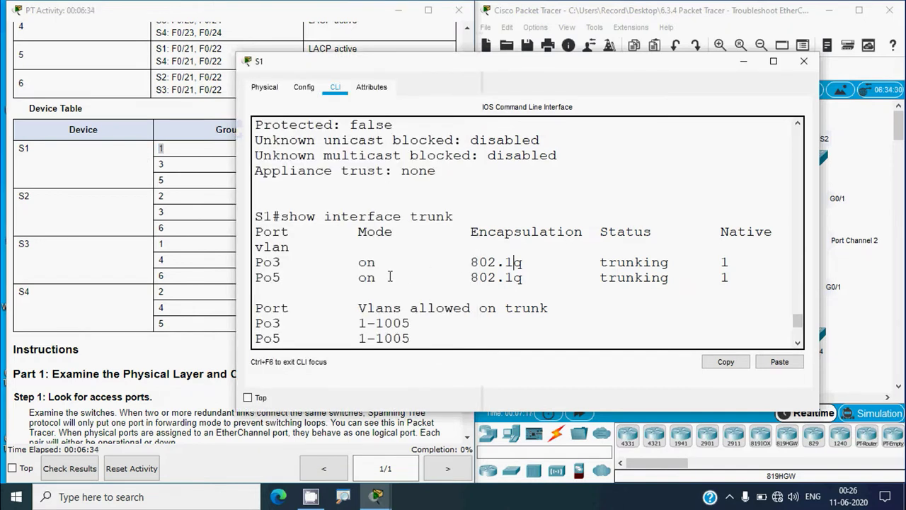
drag(382, 261, 349, 261)
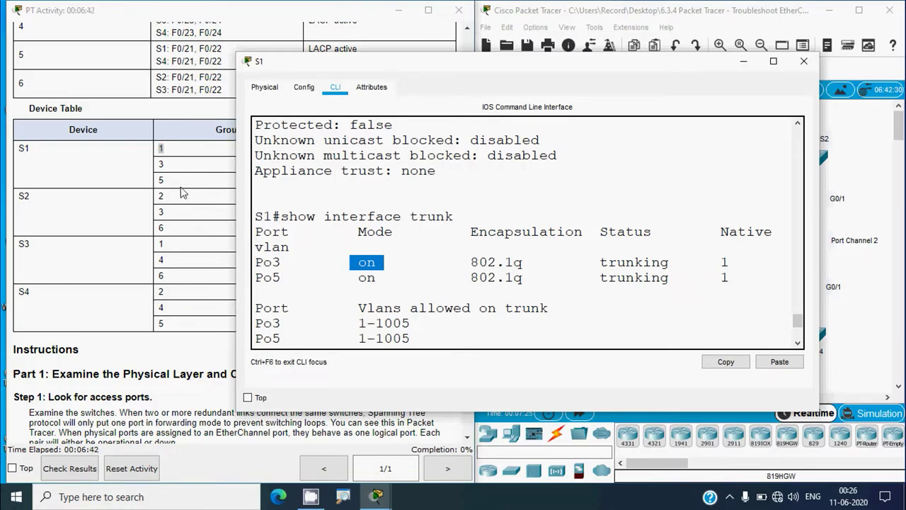
click(172, 157)
click(558, 290)
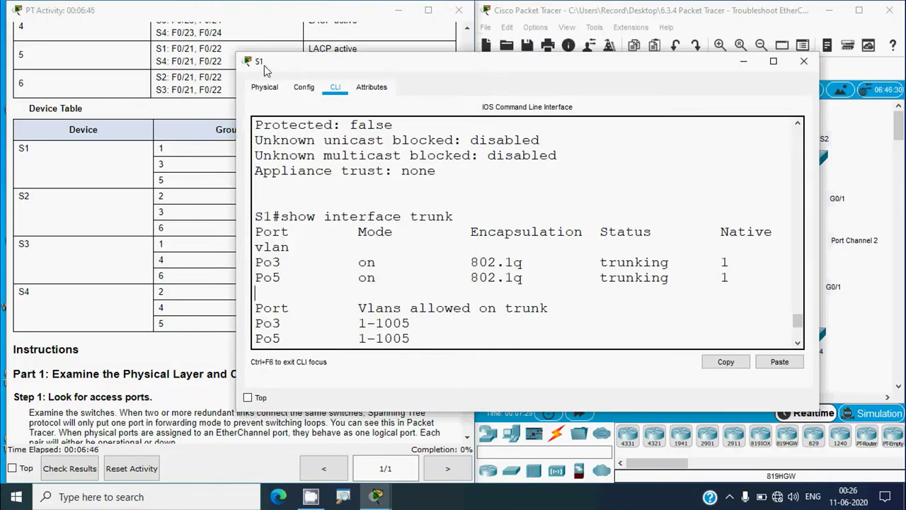
Step: Read the Part 1 instructions on verifying trunk mode and correcting EtherChannel ports that are not trunks
click(310, 319)
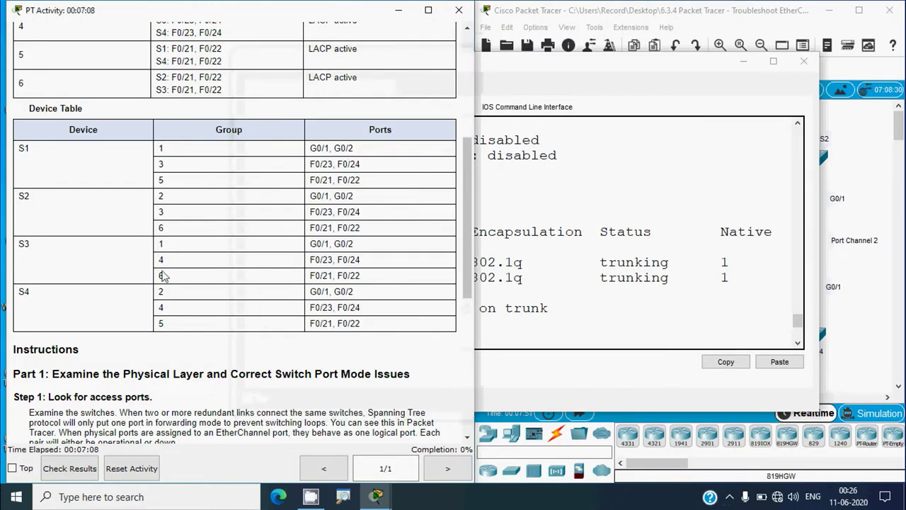
scroll(163, 304, down, 8)
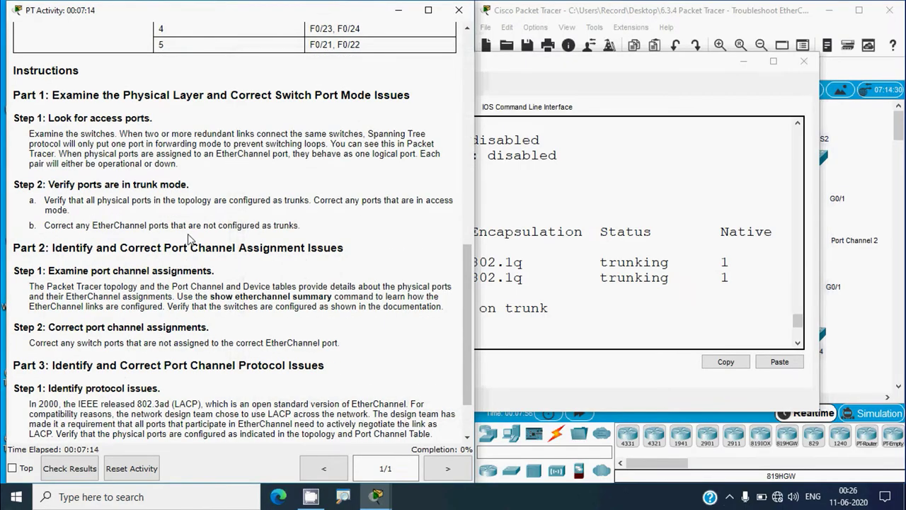
click(503, 261)
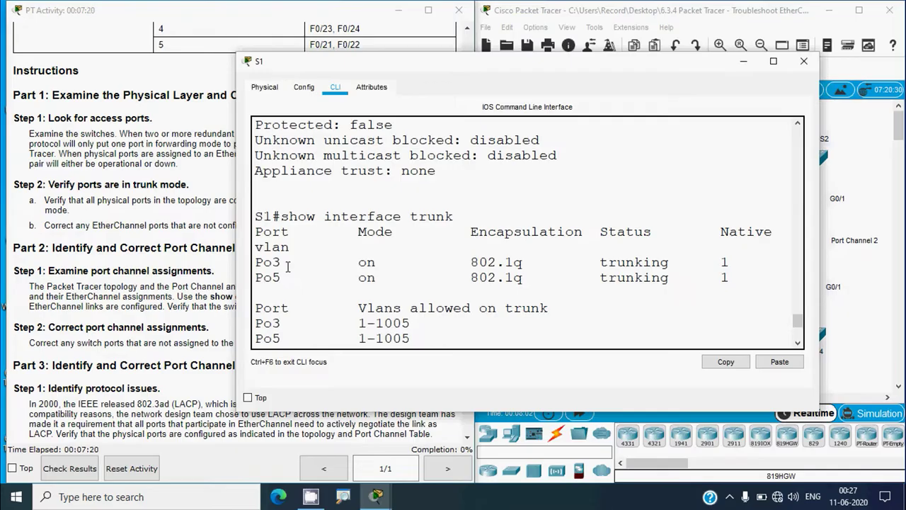
Step: Enter global configuration mode on S1 and use command help to look up the port-channel interface keyword
scroll(288, 268, down, 4)
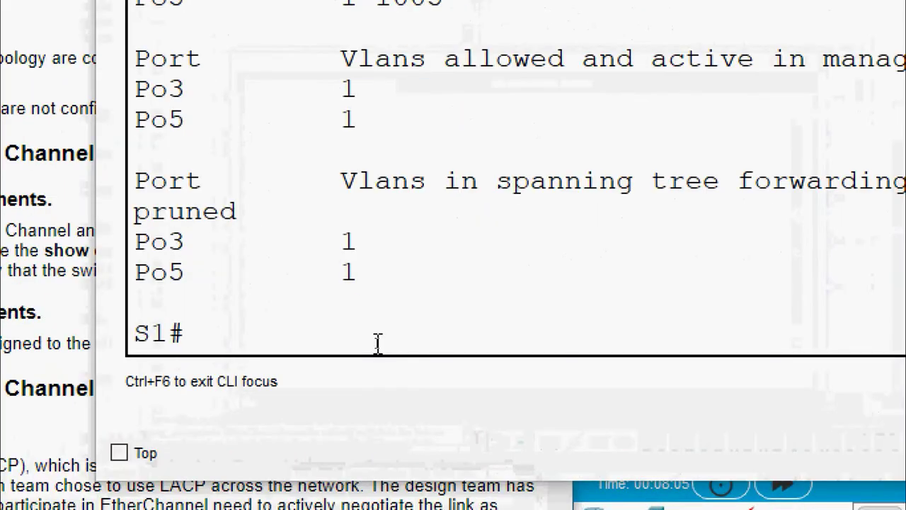
text(conf t)
key(Return)
text(inte)
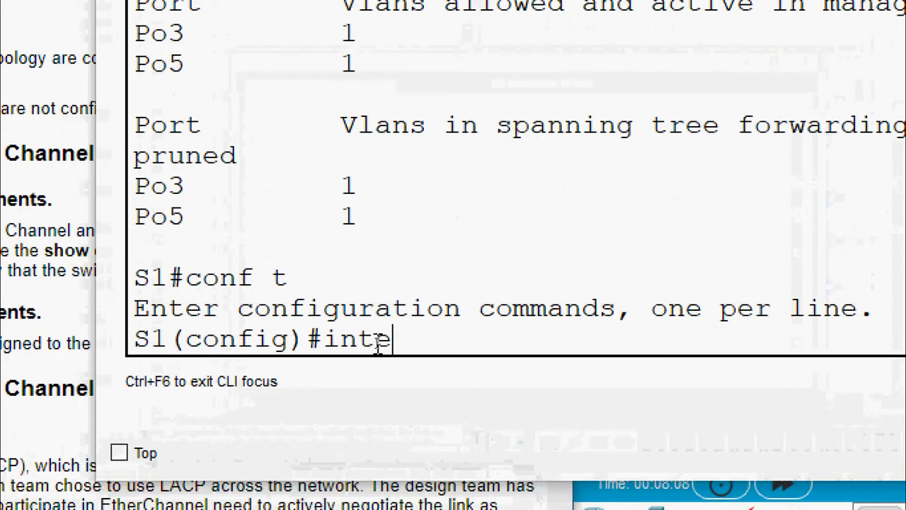
text(rface po)
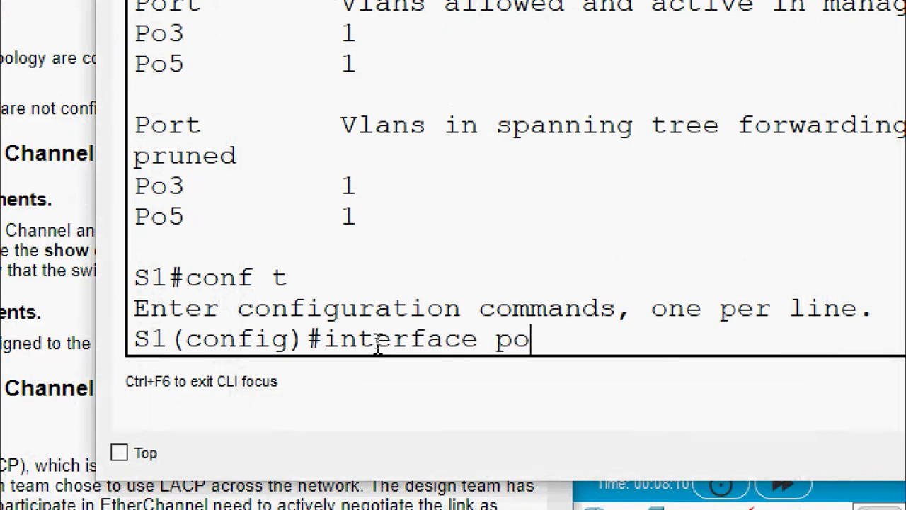
text(rtchannel)
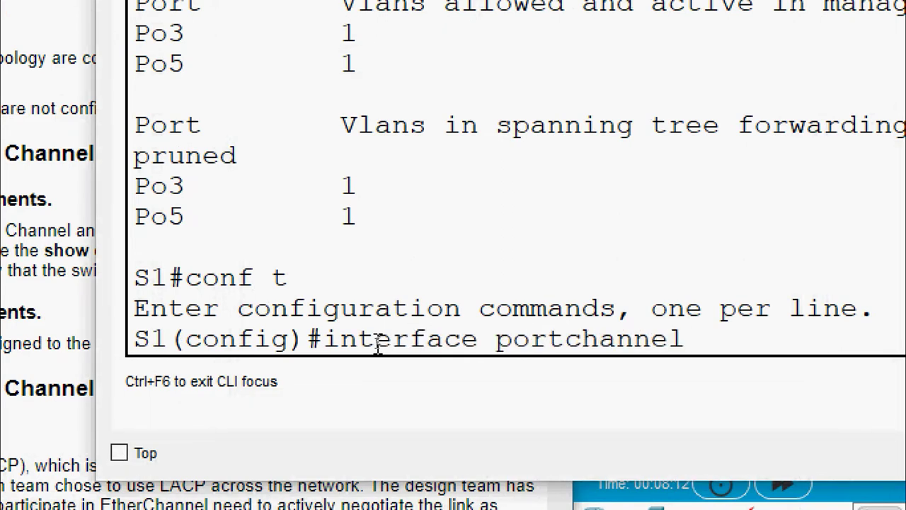
text(?)
key(BackSpace)
key(BackSpace)
key(BackSpace)
key(BackSpace)
key(BackSpace)
key(BackSpace)
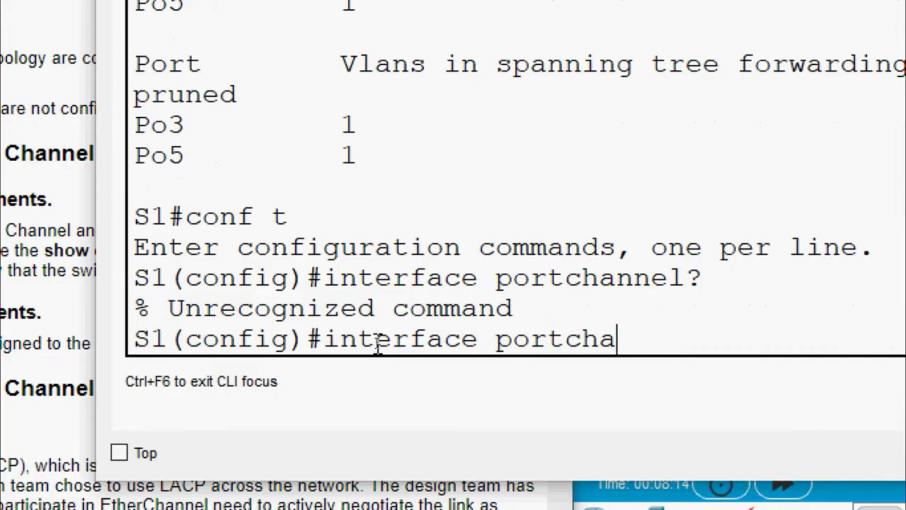
text(?)
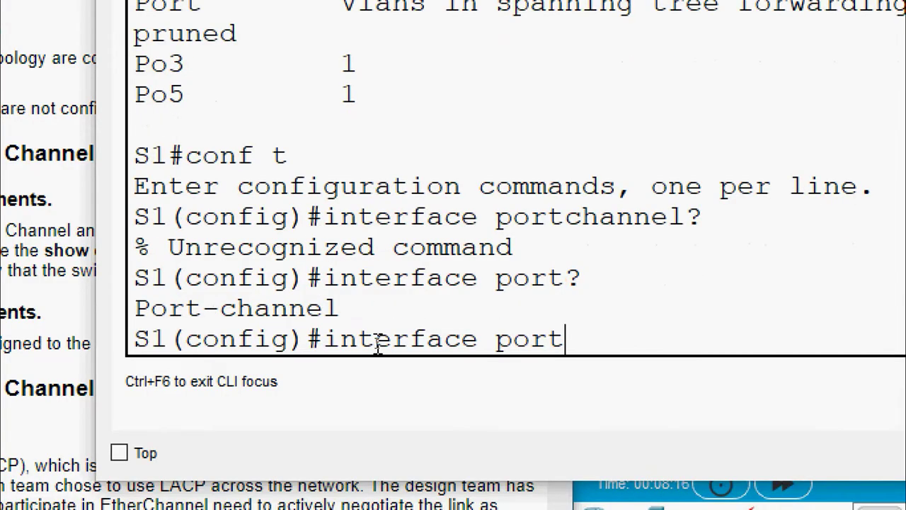
Step: Configure interface port-channel 1 on S1 with switchport mode trunk
text(chann)
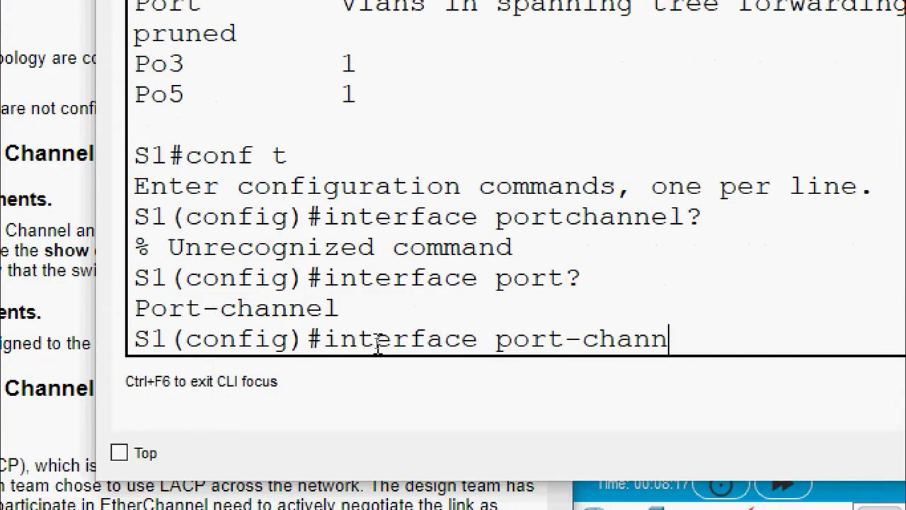
text(el 1)
key(Return)
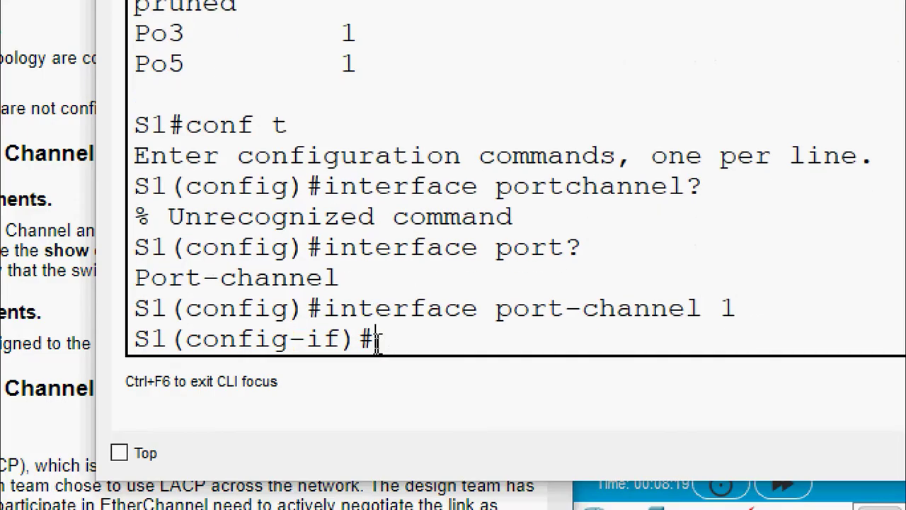
text(switchport mode tru)
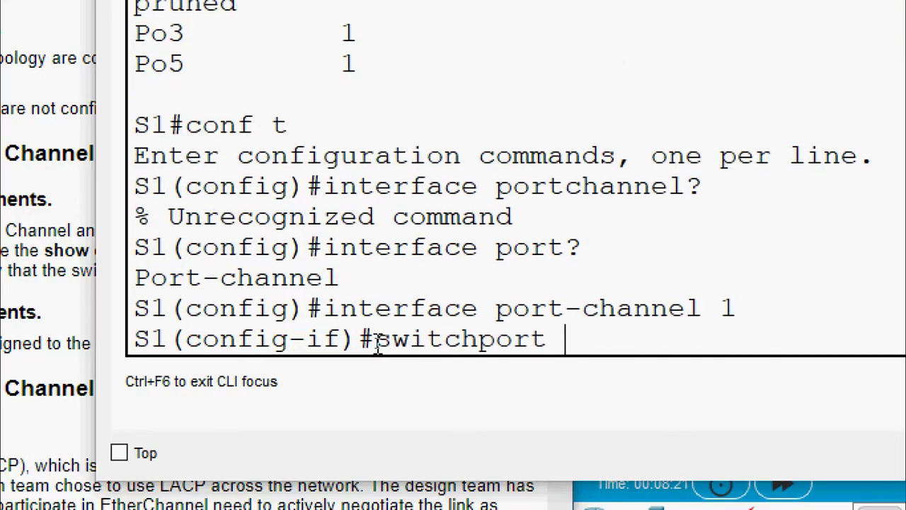
text(nk)
key(Return)
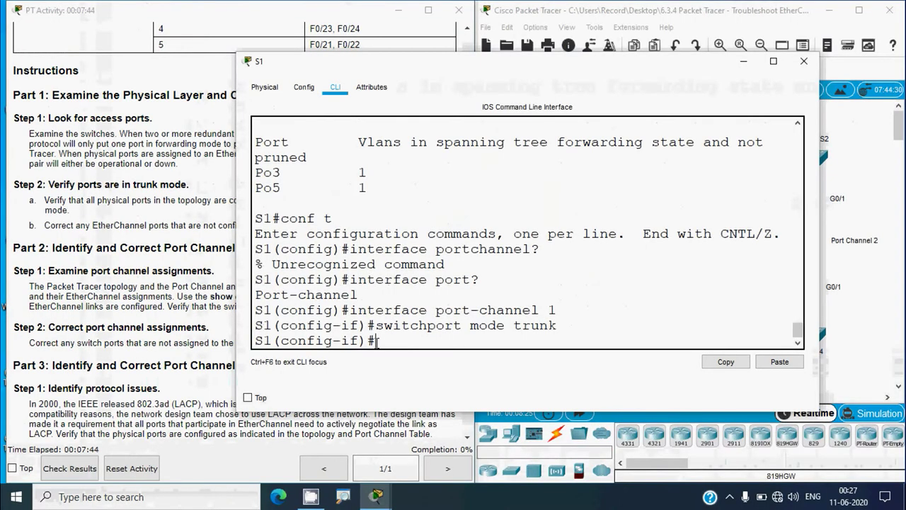
Step: Return to the activity's Device Table and review the group and port assignments of the switches
click(171, 272)
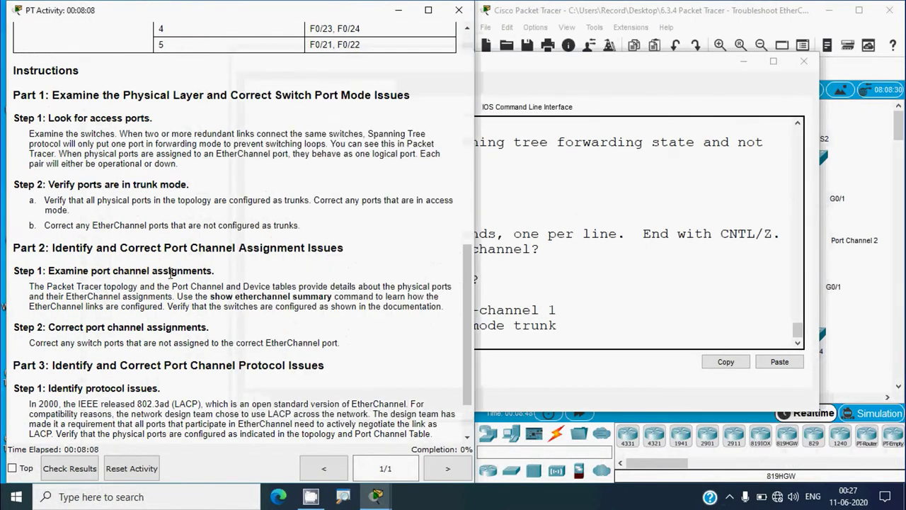
scroll(190, 291, up, 3)
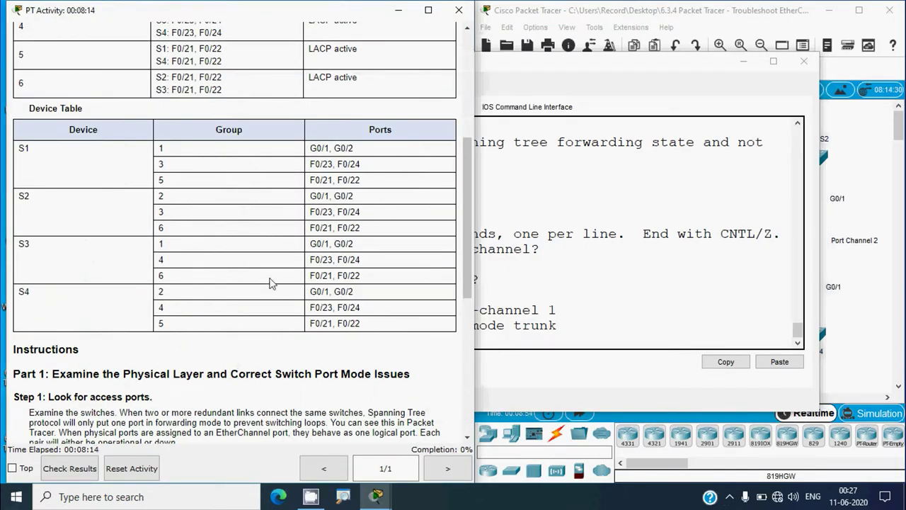
Step: Leave interface configuration on S1 and return to privileged EXEC mode with the end command
scroll(268, 317, down, 3)
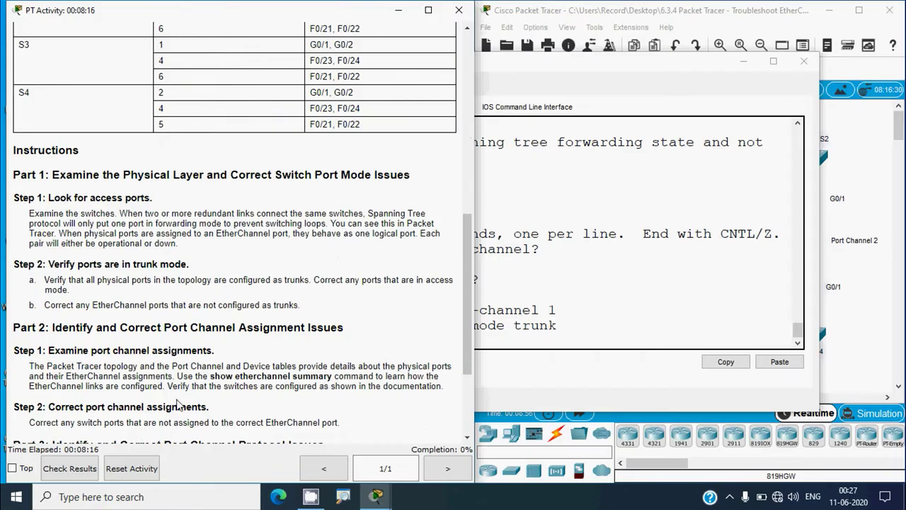
scroll(177, 404, down, 1)
scroll(228, 381, up, 2)
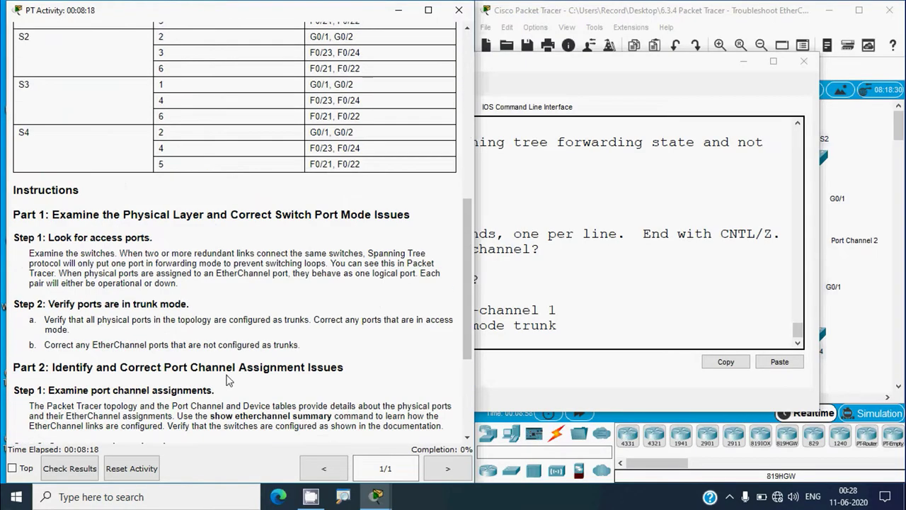
click(531, 278)
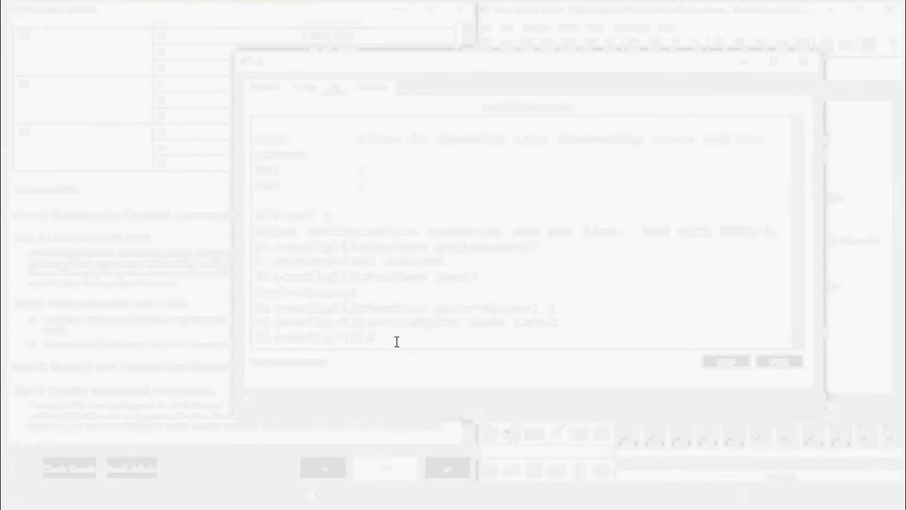
text(end)
key(Return)
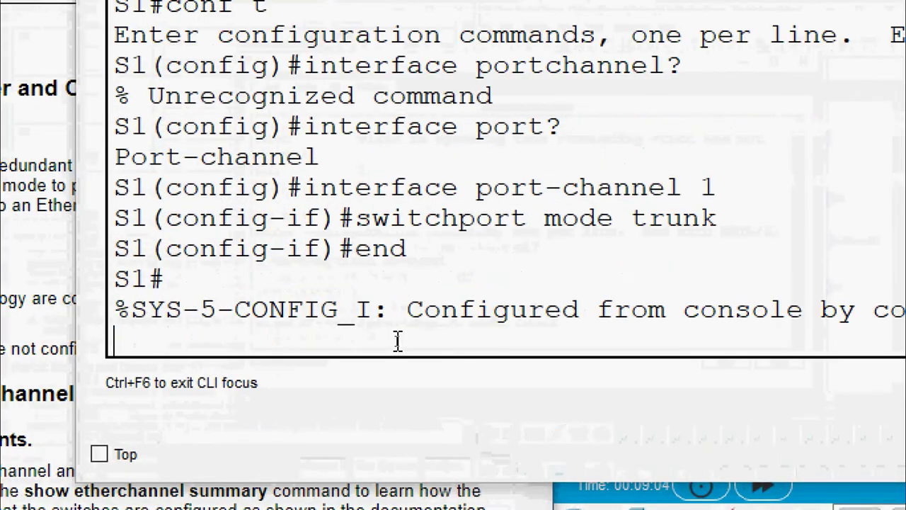
Step: Run show interface trunk on S1, check which port channels are trunking, and close the S1 window
key(Return)
text(show in)
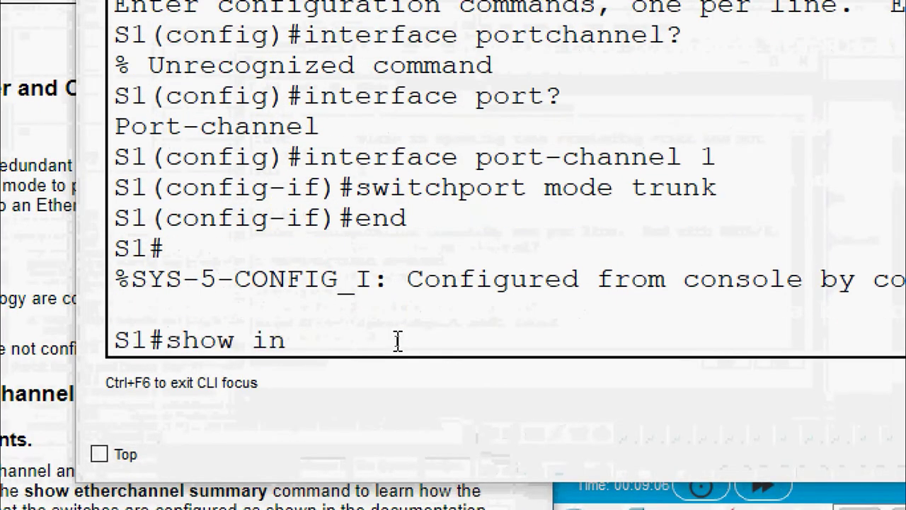
text(terface trunk)
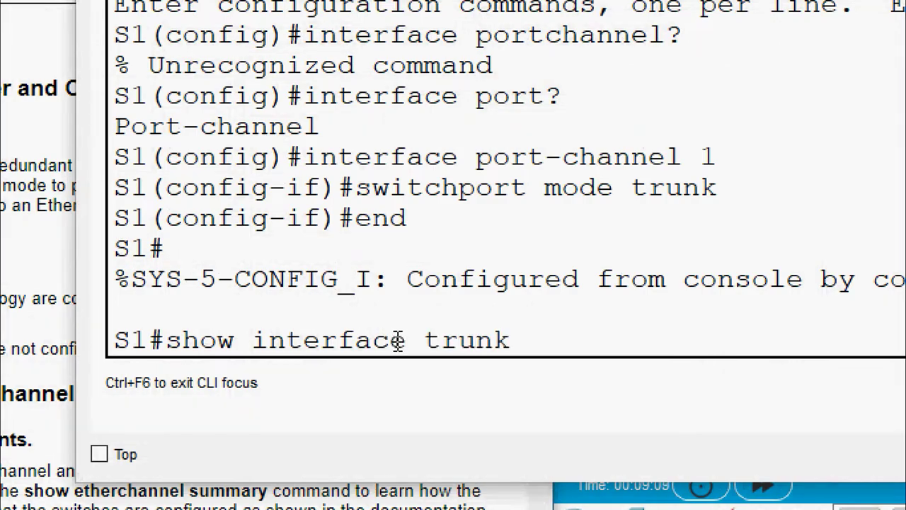
key(Return)
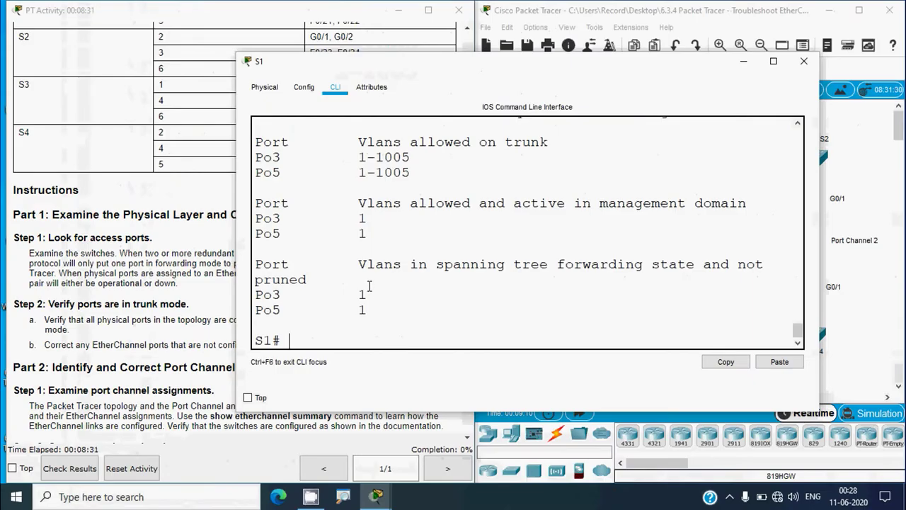
scroll(339, 283, up, 4)
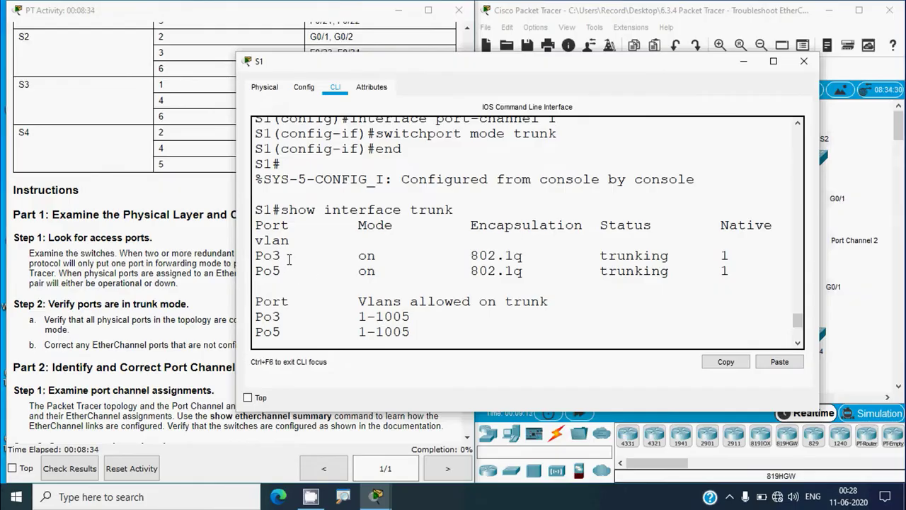
drag(288, 270, 256, 257)
click(301, 279)
click(804, 61)
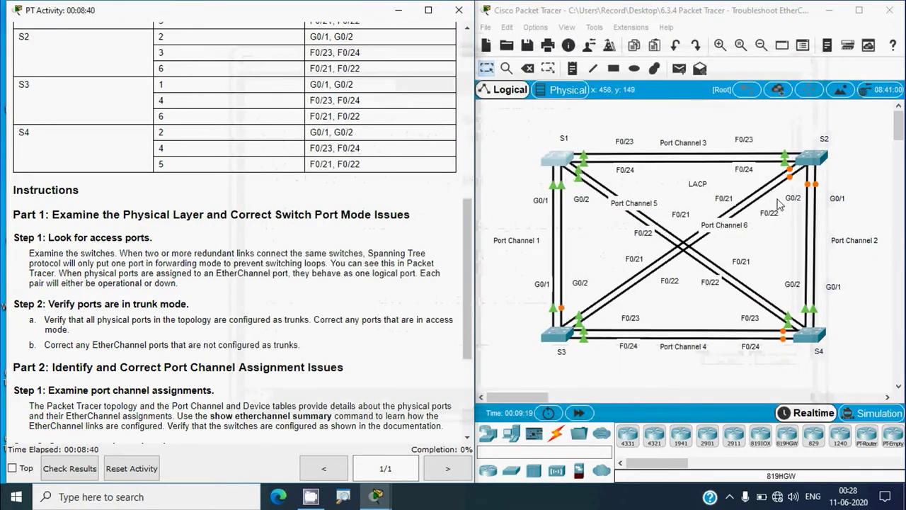
Step: Open S2's command line and compare the topology with S2's group and port assignments in the Device Table
click(809, 157)
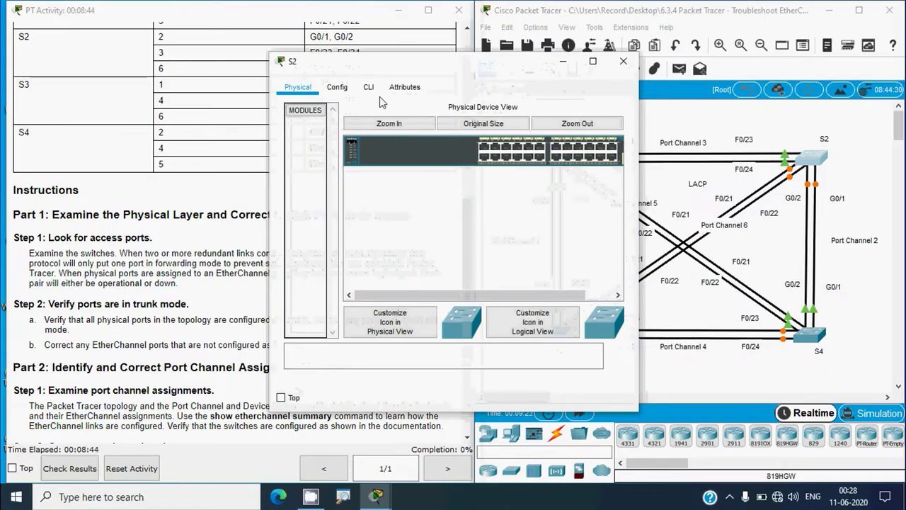
click(371, 89)
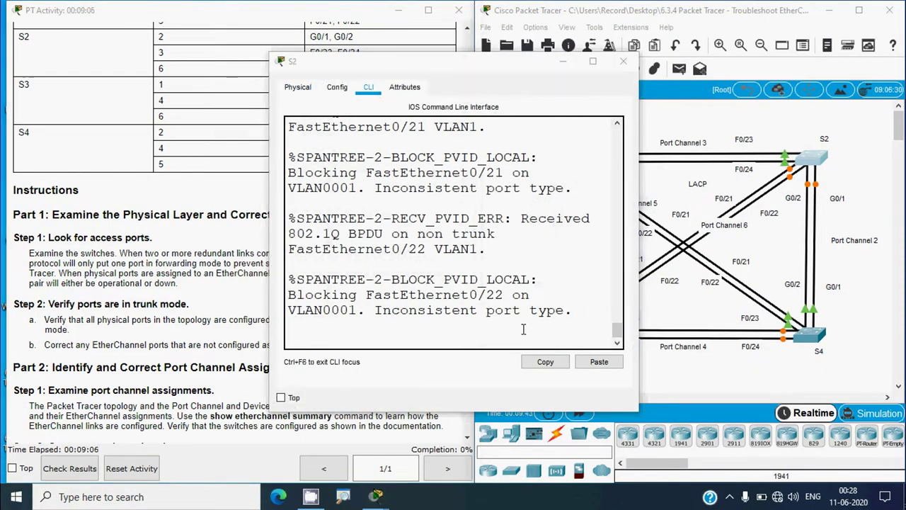
click(818, 212)
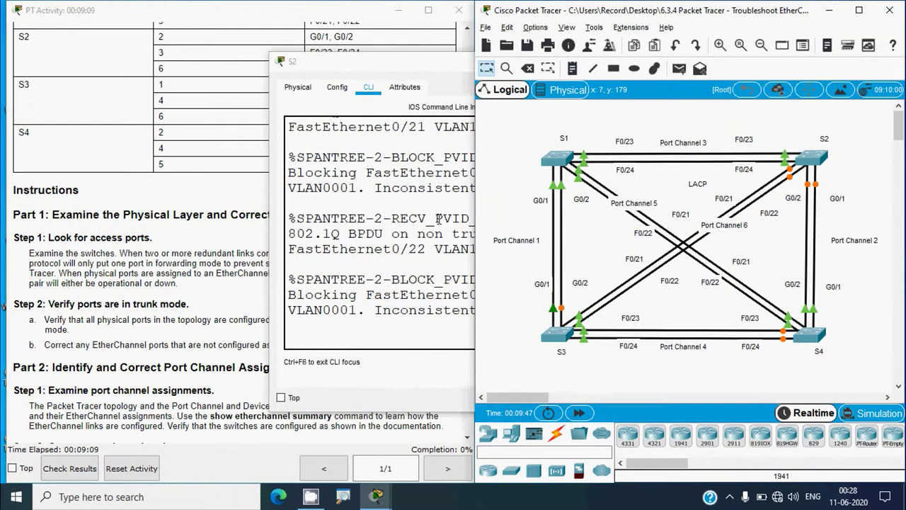
click(217, 227)
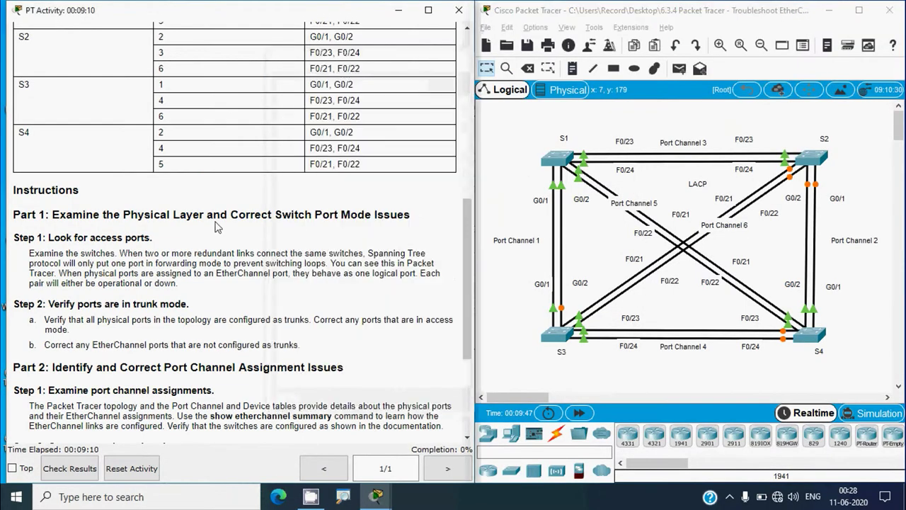
scroll(217, 227, up, 3)
scroll(141, 219, up, 2)
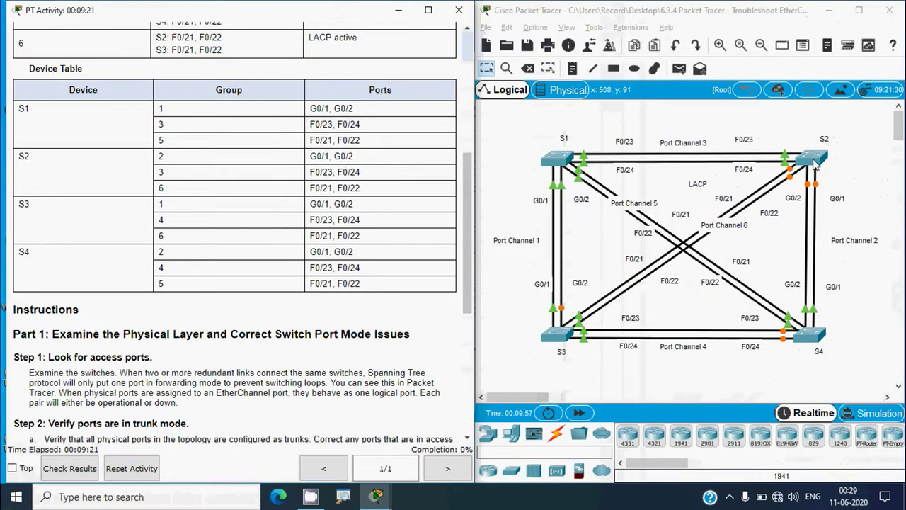
Step: Return to S2's command line and enter privileged EXEC mode with enable
click(814, 164)
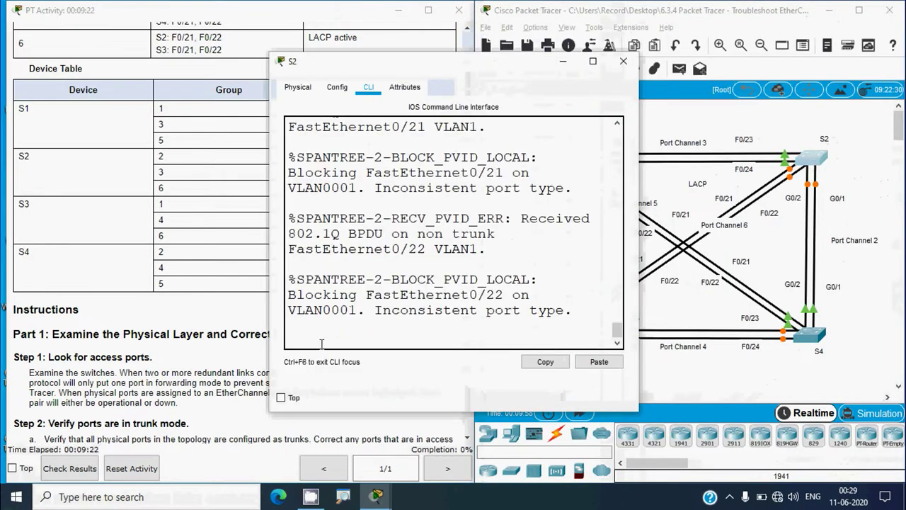
key(Return)
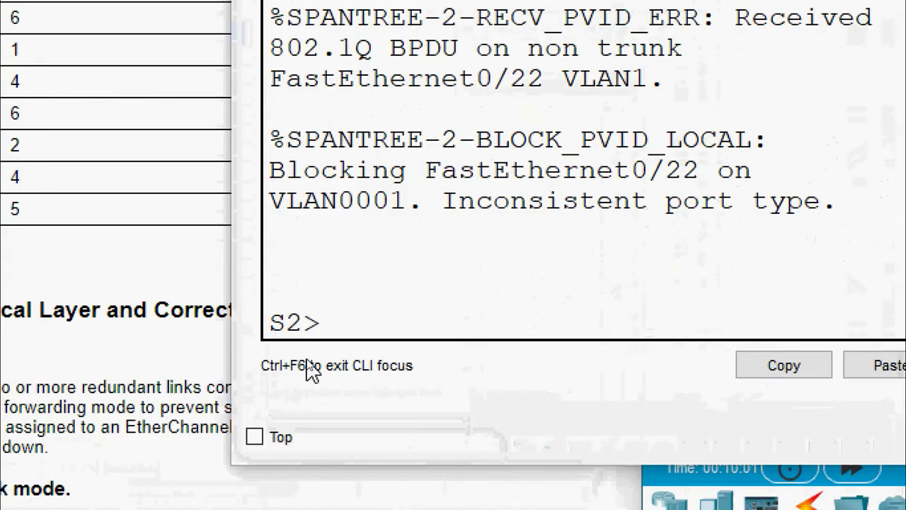
text(enable)
key(Return)
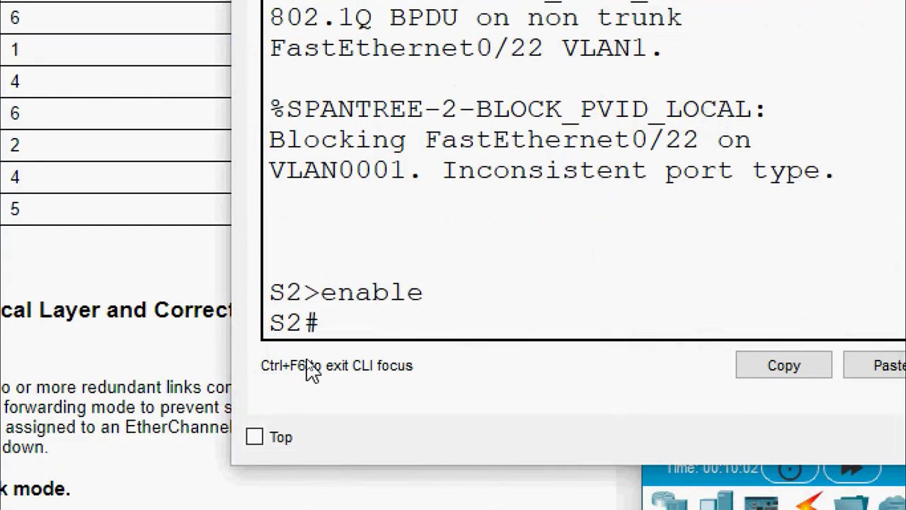
Step: Run show interface fa 0/21 switchport on S2, widen the window, and check the port's operational mode
text(show interface fa)
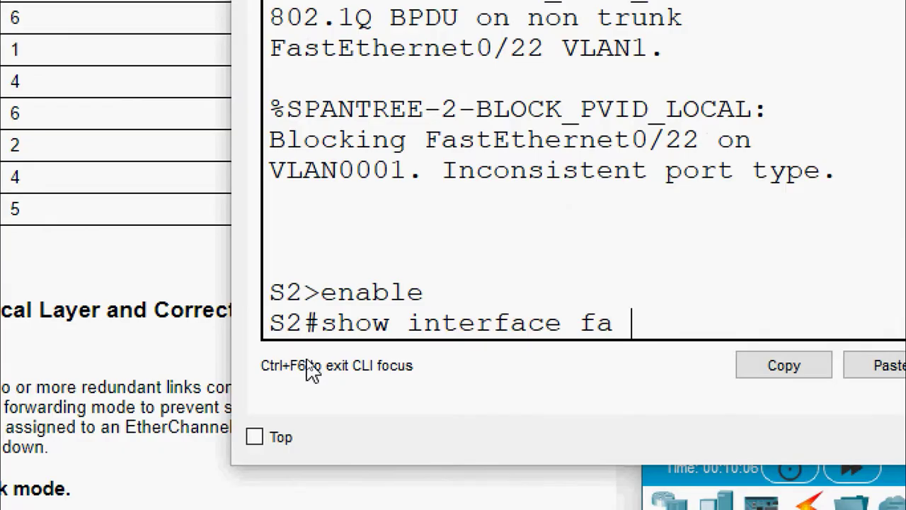
text( 0/21 swi)
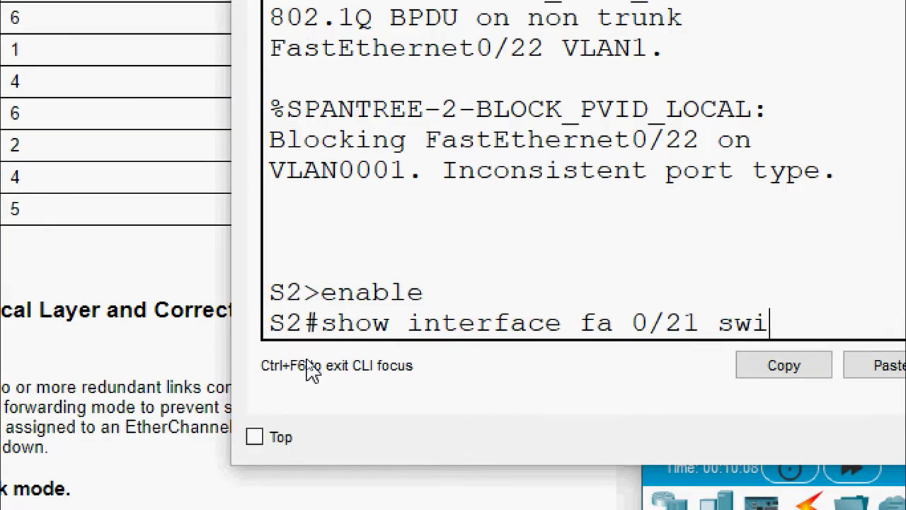
text(tchport)
key(Return)
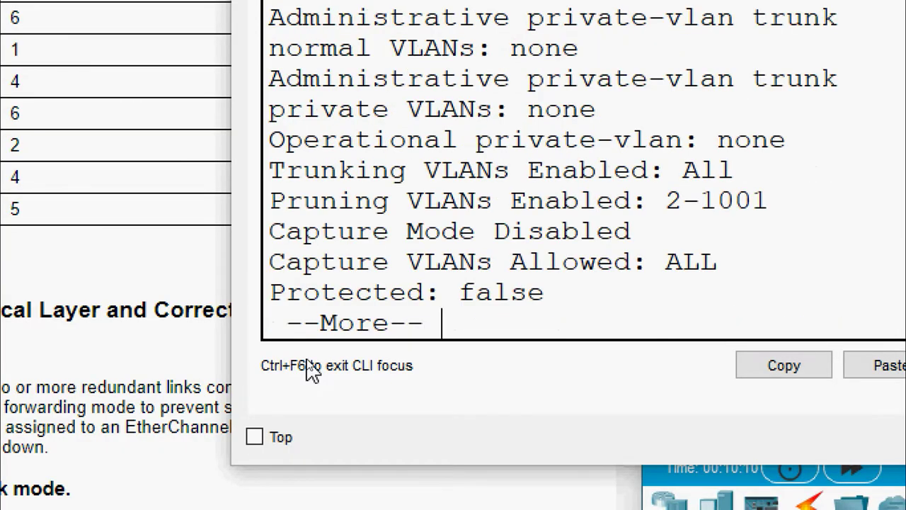
key(space)
scroll(326, 283, up, 3)
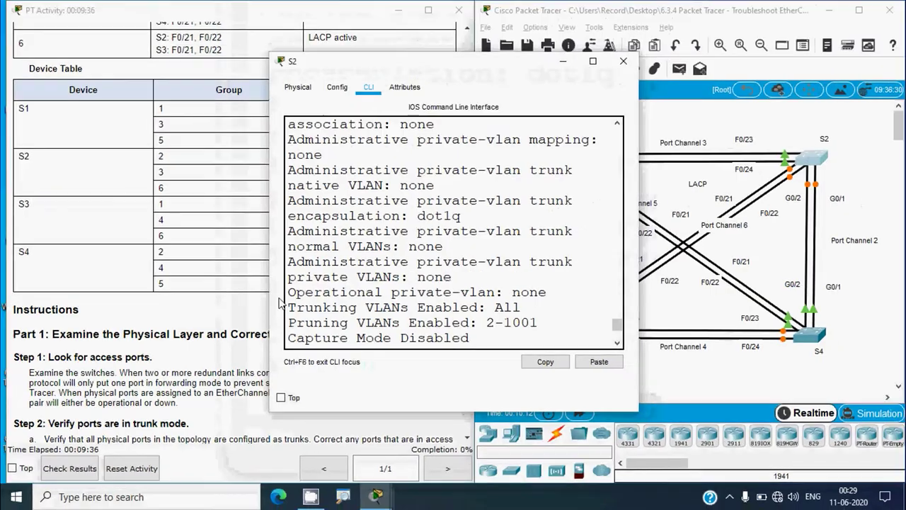
drag(638, 259, 816, 261)
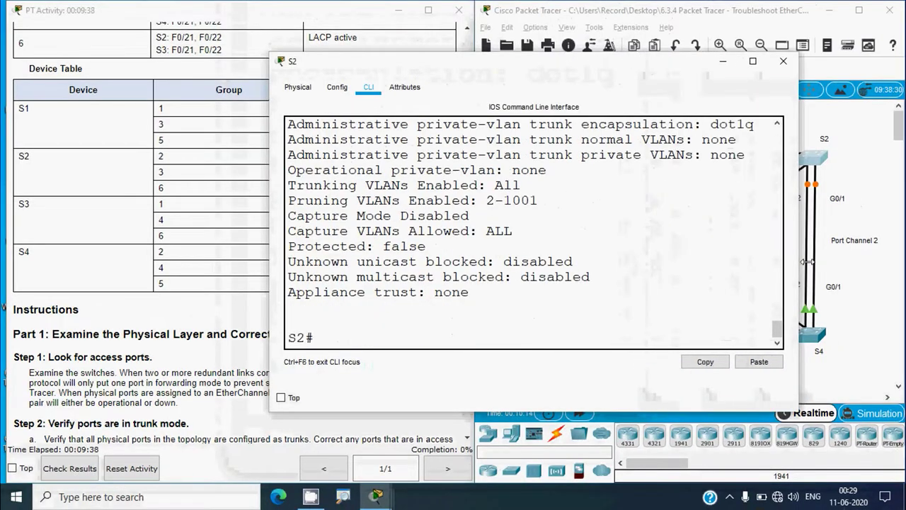
scroll(499, 248, up, 5)
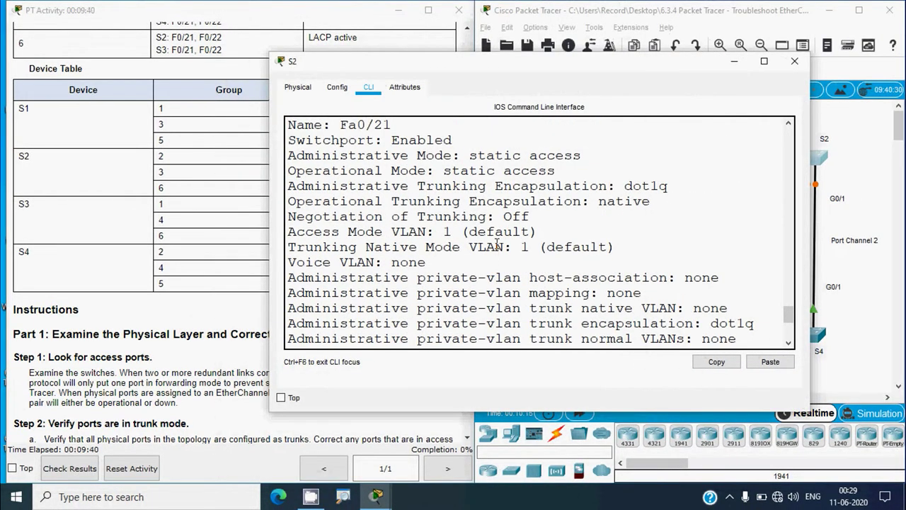
scroll(498, 244, up, 1)
drag(555, 210, 289, 212)
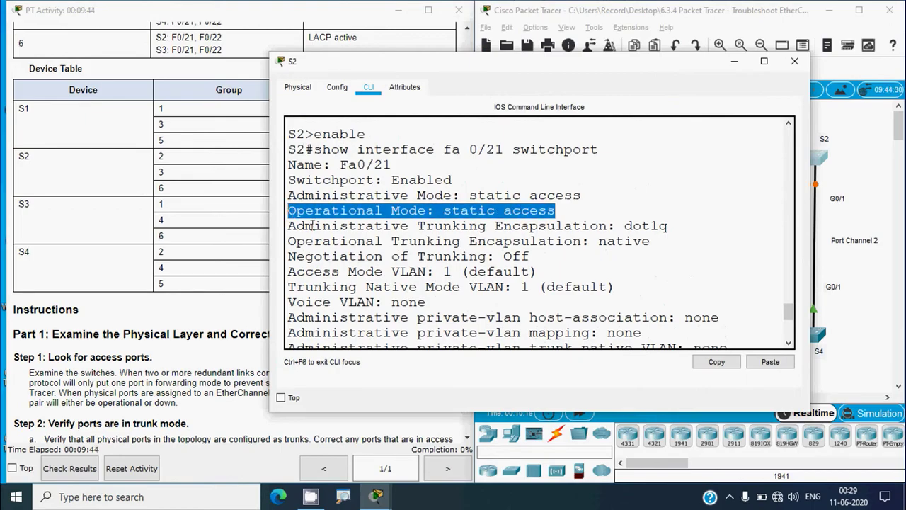
scroll(393, 233, down, 6)
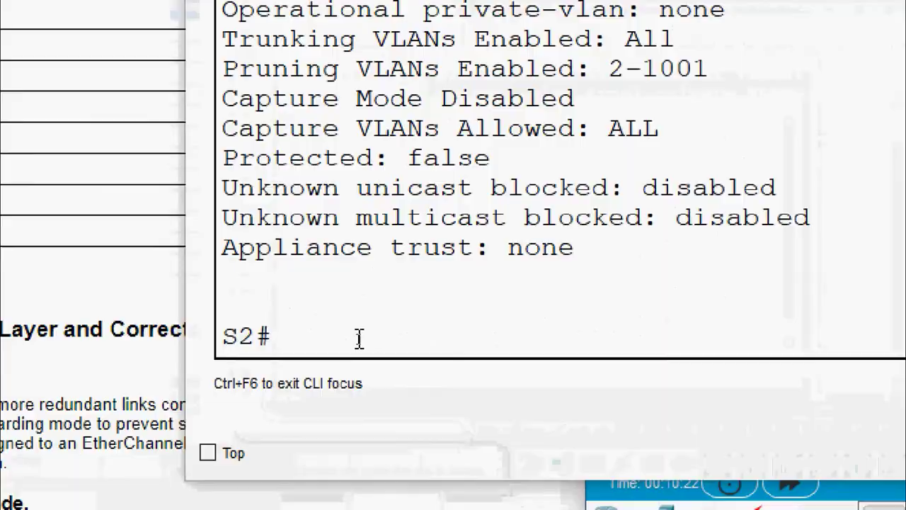
Step: Run show interface fa 0/22 switchport on S2 and check the port's operational mode
key(Up)
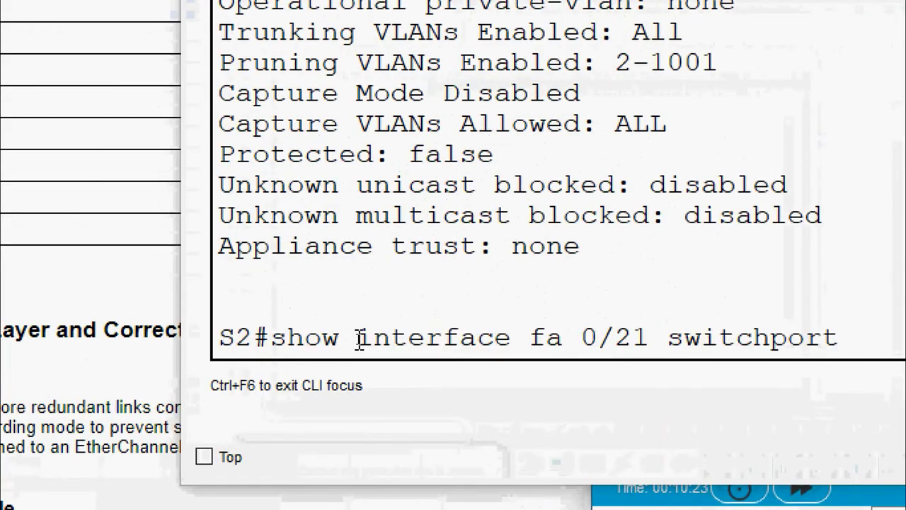
key(Left)
key(Left)
key(BackSpace)
text(2)
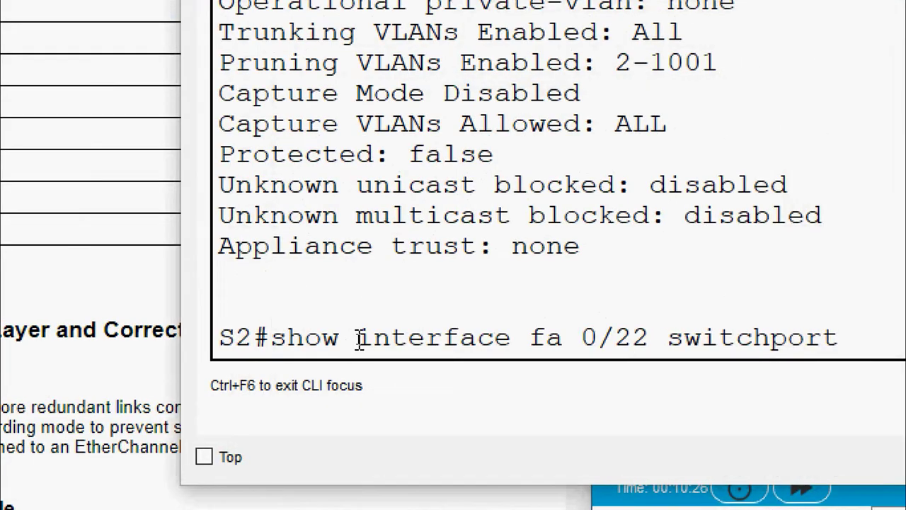
key(Return)
scroll(361, 341, up, 6)
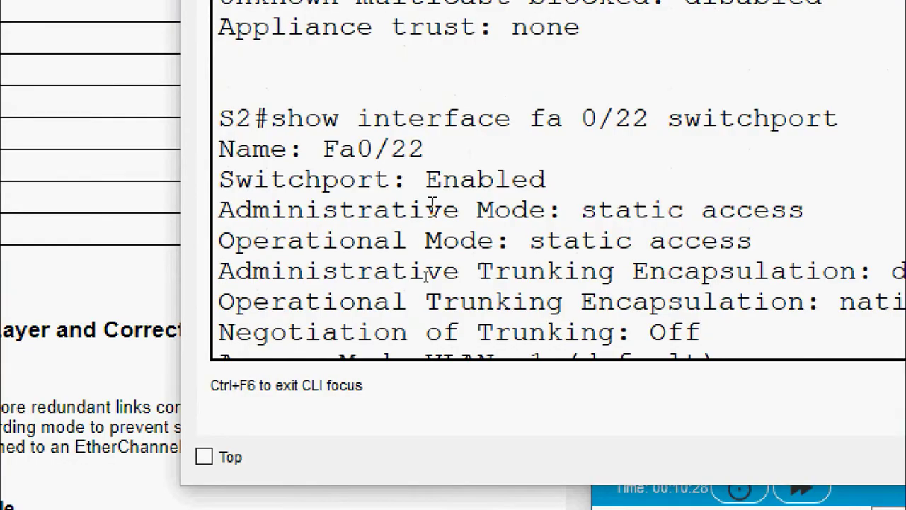
drag(763, 238, 547, 240)
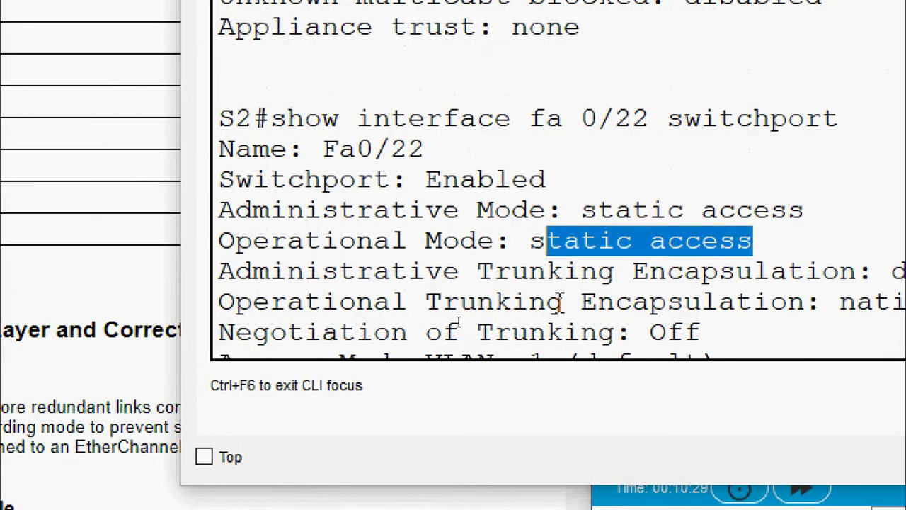
scroll(561, 306, down, 6)
key(q)
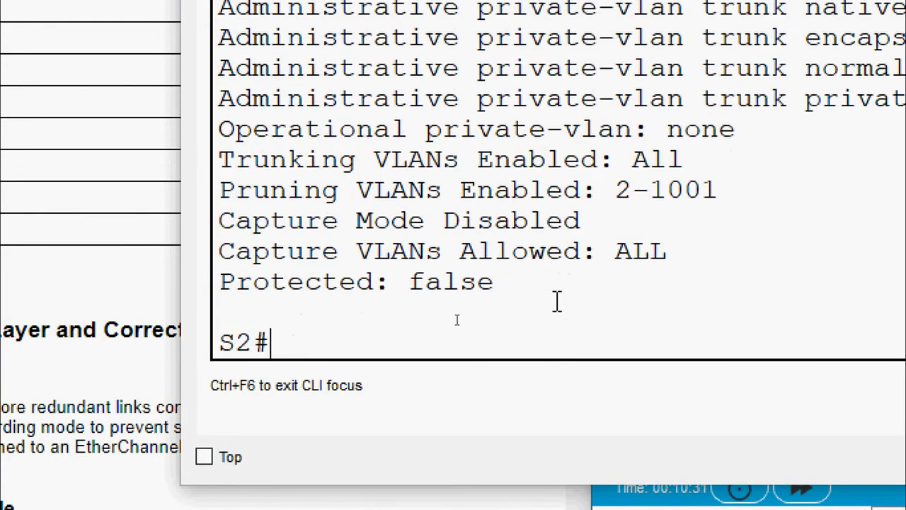
Step: Run show interface fa 0/23 switchport on S2 and check its administrative and operational modes
key(Up)
key(Left)
key(Left)
key(Left)
key(Left)
key(Left)
key(Left)
key(Left)
key(Left)
key(Left)
key(Left)
key(Left)
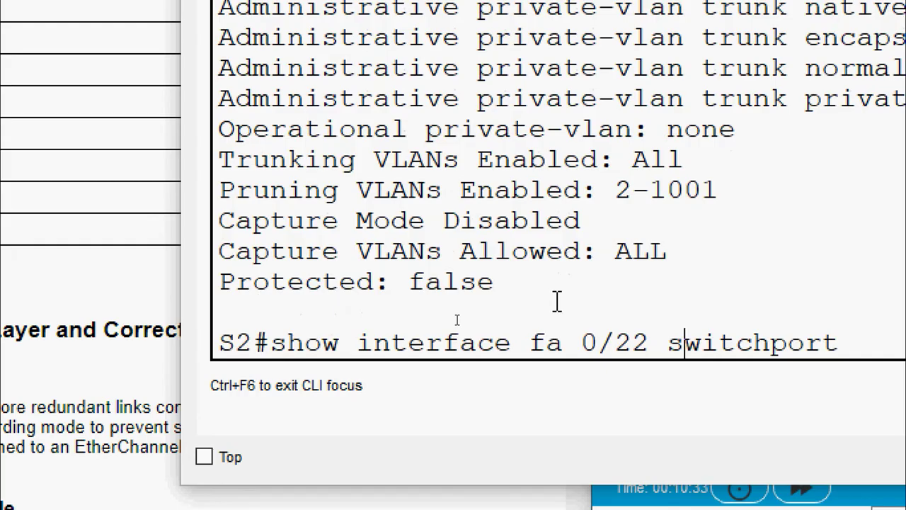
key(BackSpace)
text(3)
key(Return)
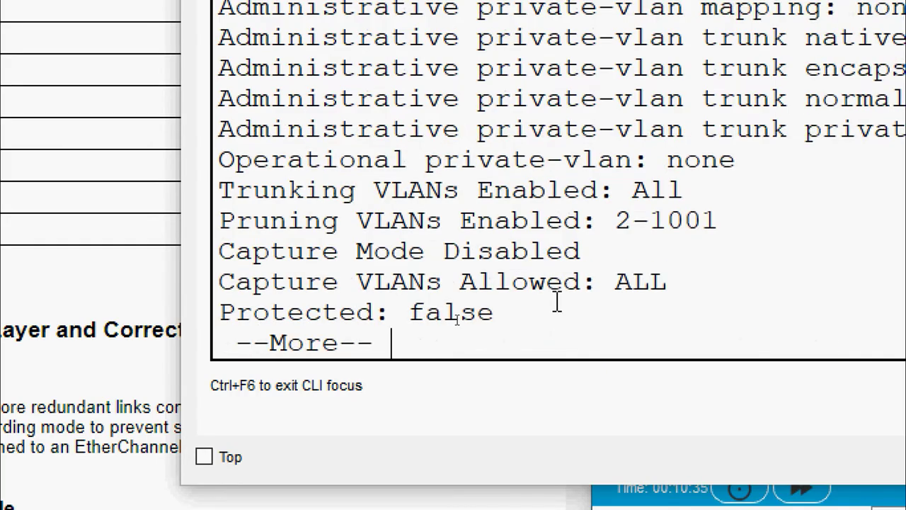
scroll(555, 299, up, 5)
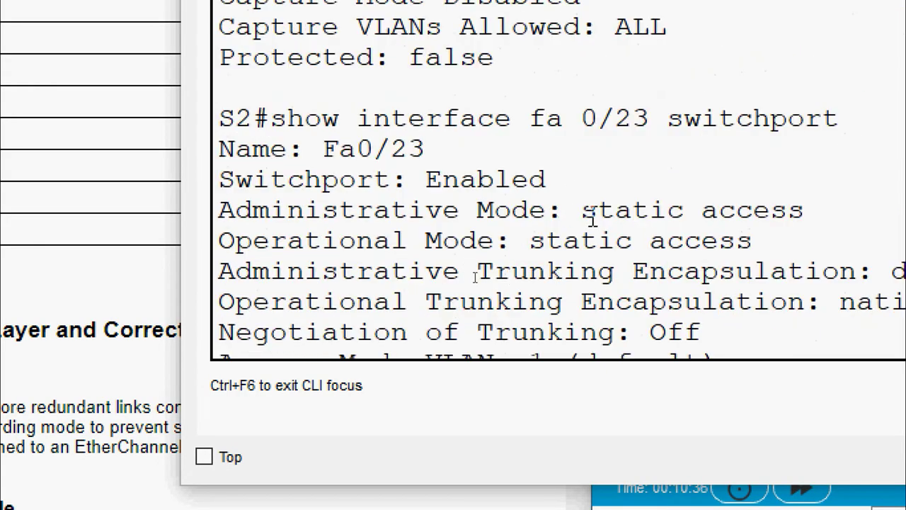
scroll(587, 212, down, 5)
key(q)
Step: Run show interface fa 0/24 switchport on S2 and check the port's administrative and operational modes
key(Up)
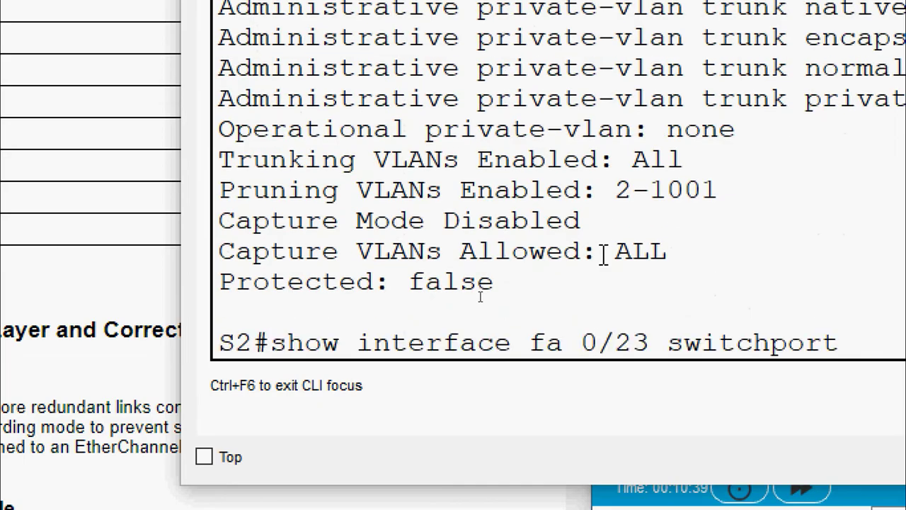
key(Left)
key(Left)
key(Left)
key(Left)
key(Left)
key(Left)
key(Left)
key(Left)
key(Left)
key(Left)
key(Left)
key(BackSpace)
text(4)
key(Return)
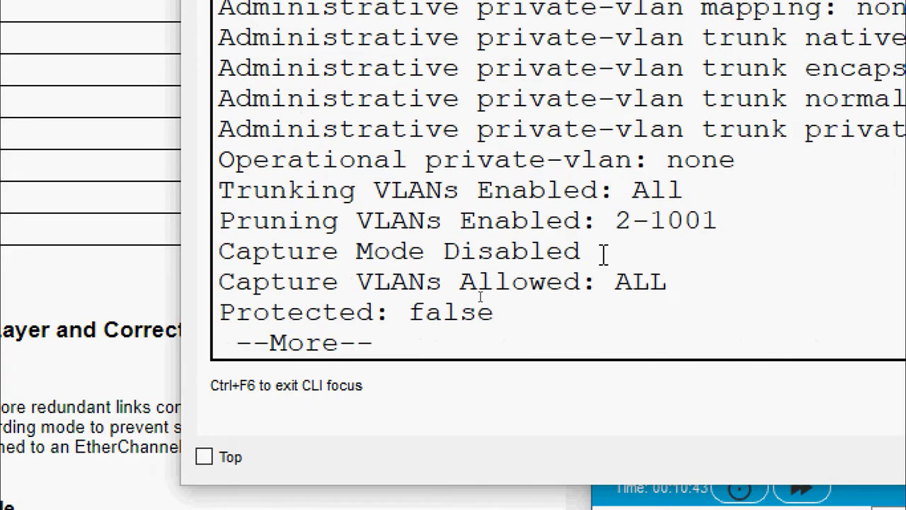
scroll(603, 253, up, 6)
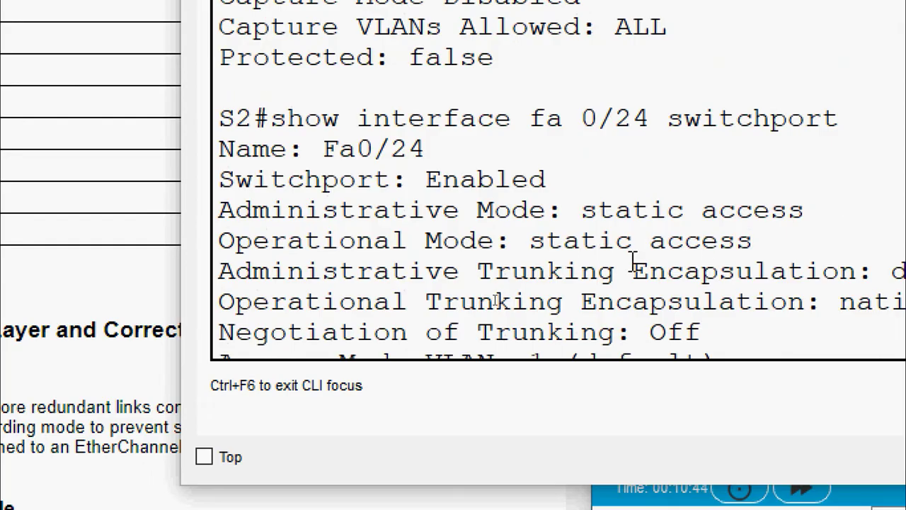
Step: Run show interface g0/1 switchport on S2 and check the port's administrative and operational modes
scroll(634, 263, down, 5)
key(Up)
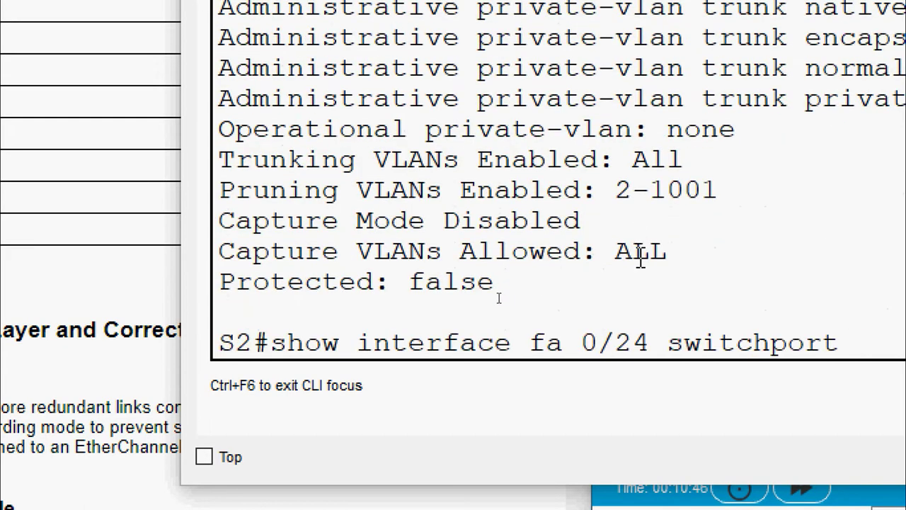
key(Left)
key(Left)
key(Left)
key(BackSpace)
key(BackSpace)
key(BackSpace)
key(BackSpace)
key(BackSpace)
key(BackSpace)
key(BackSpace)
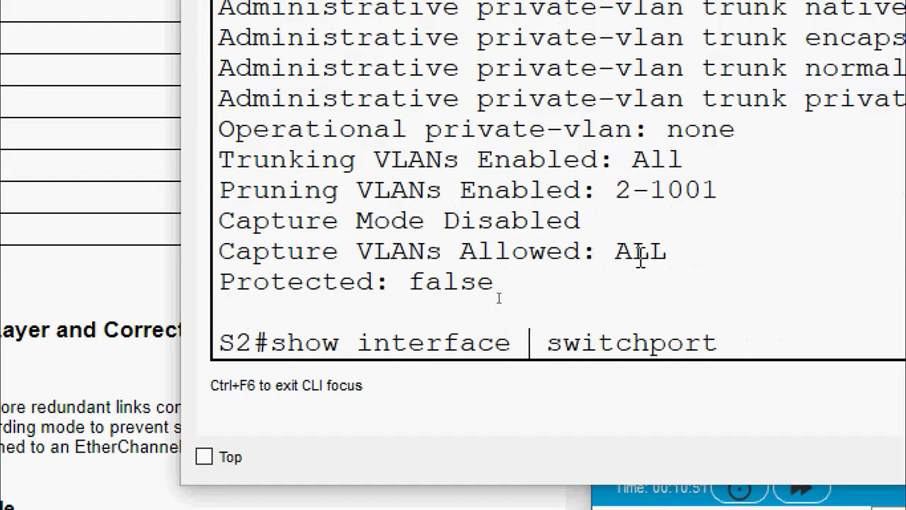
text(g0/1)
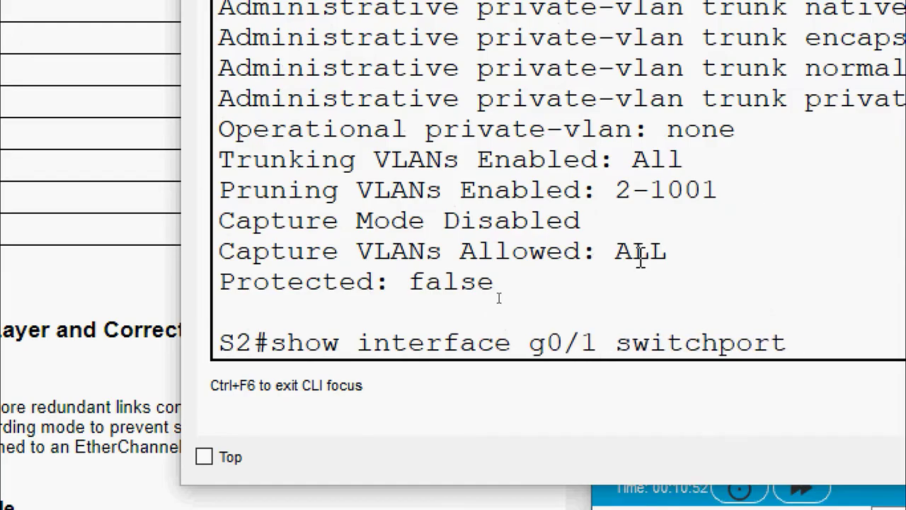
key(Return)
scroll(643, 261, up, 6)
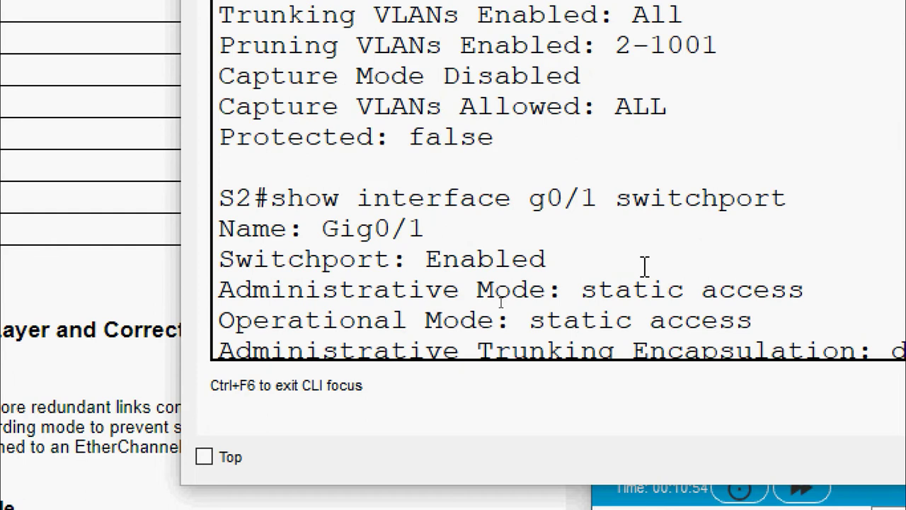
scroll(629, 294, up, 4)
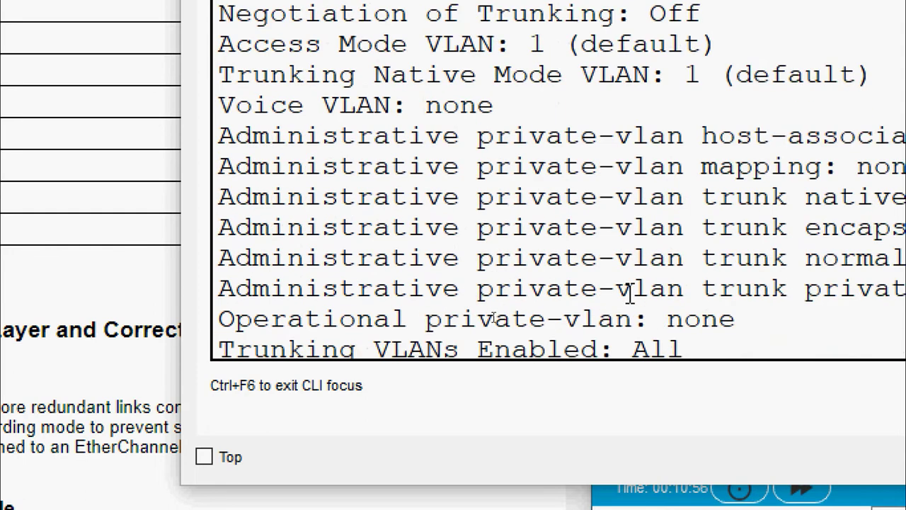
Step: Run show interface g0/2 switchport on S2, check the port's modes, and page through to the end of the output
scroll(628, 294, down, 4)
key(Up)
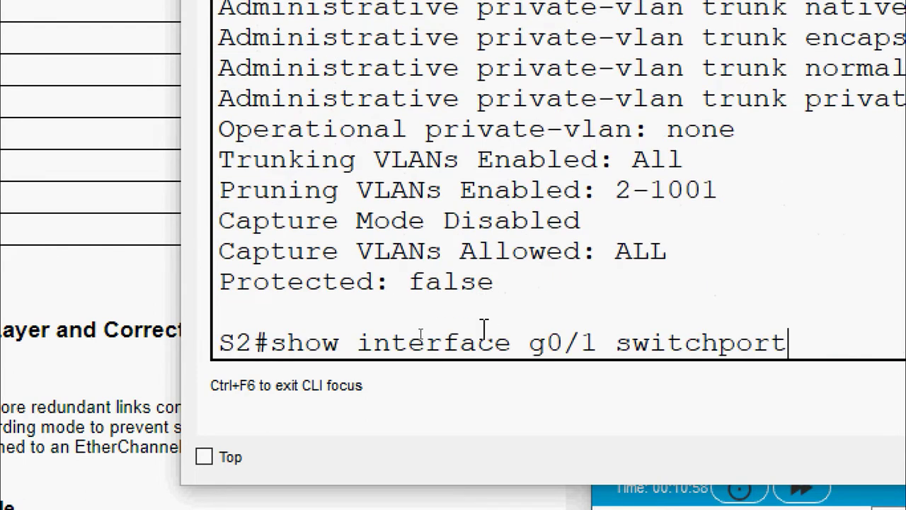
key(Left)
key(Left)
key(Left)
key(Left)
key(Left)
key(Left)
key(Left)
key(Left)
key(Left)
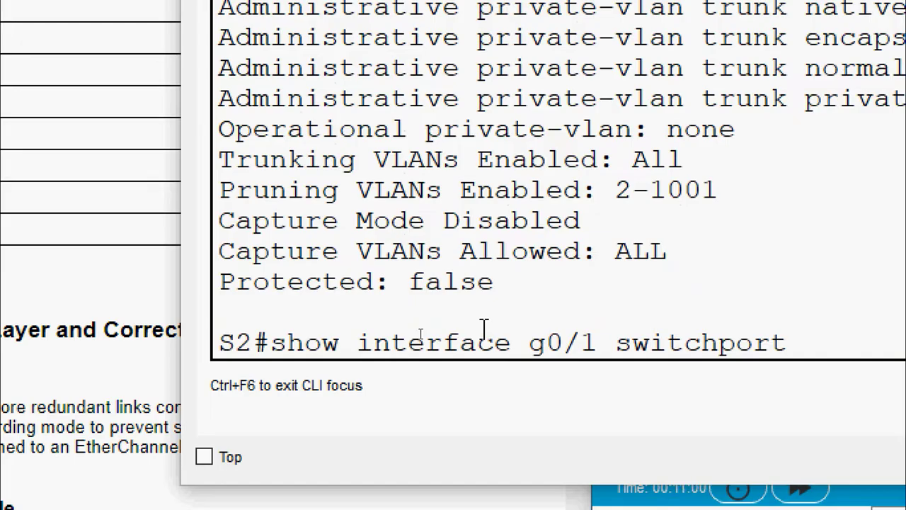
key(BackSpace)
text(2)
key(Return)
key(space)
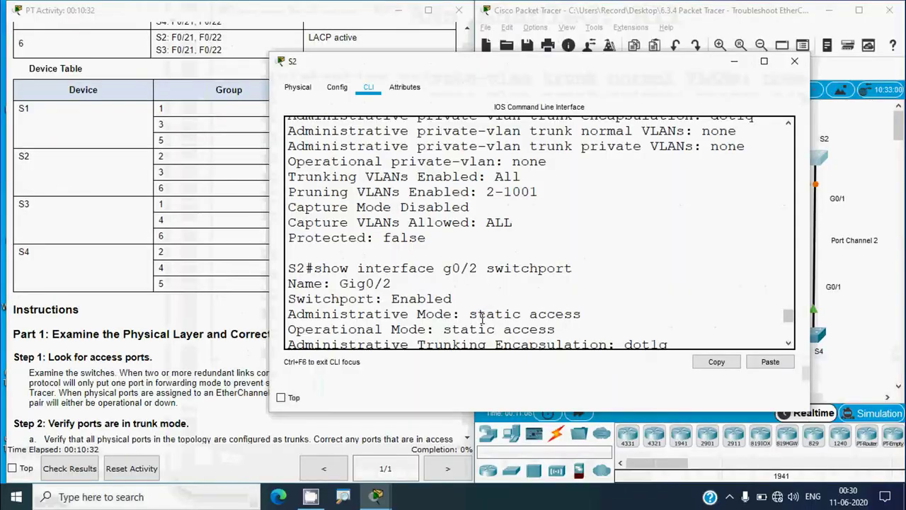
key(space)
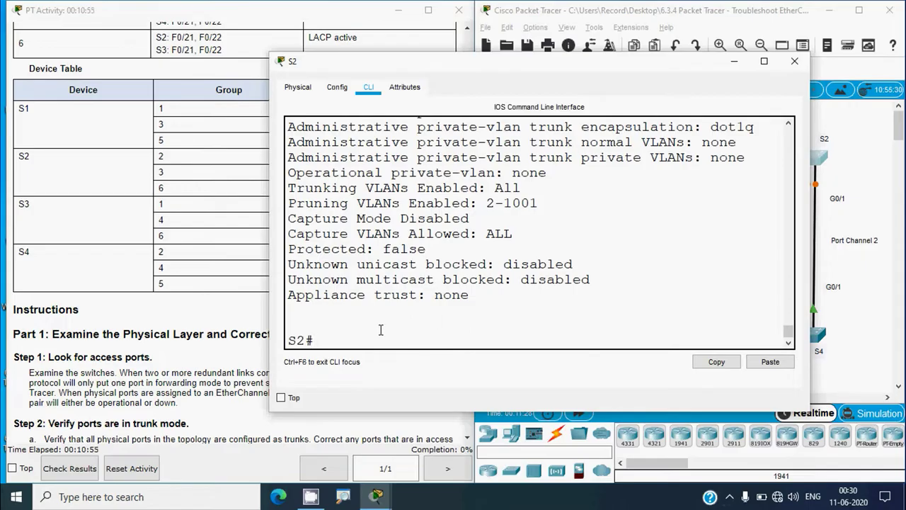
scroll(380, 330, up, 3)
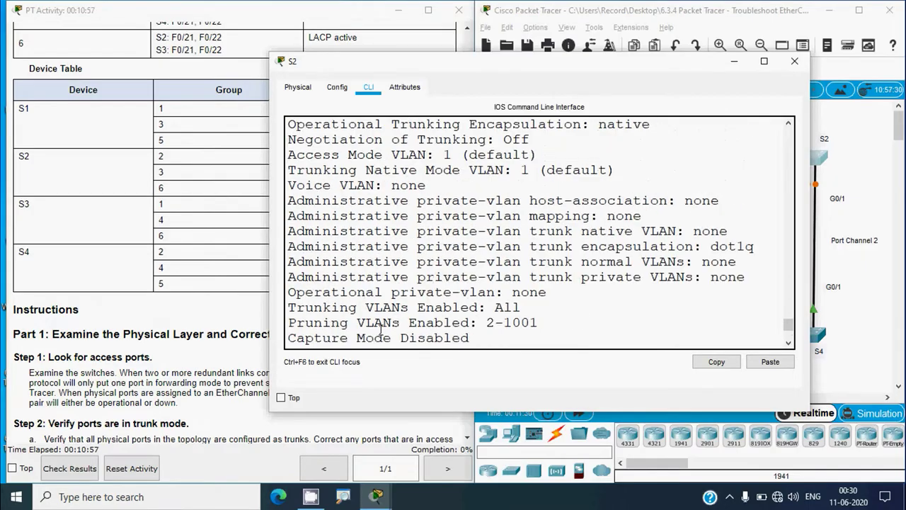
scroll(418, 300, down, 3)
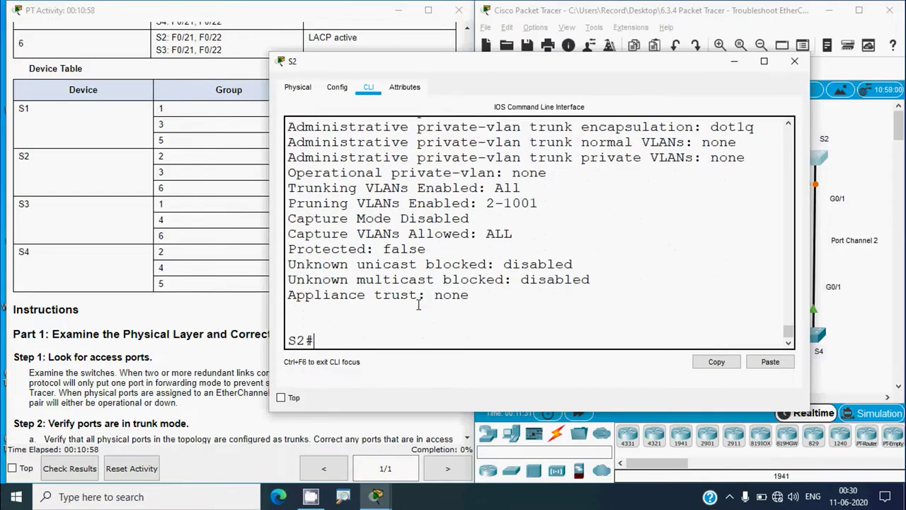
Step: Review the activity's trunk mode instructions and enter global configuration mode on S2 with conf t
click(191, 379)
scroll(190, 381, down, 5)
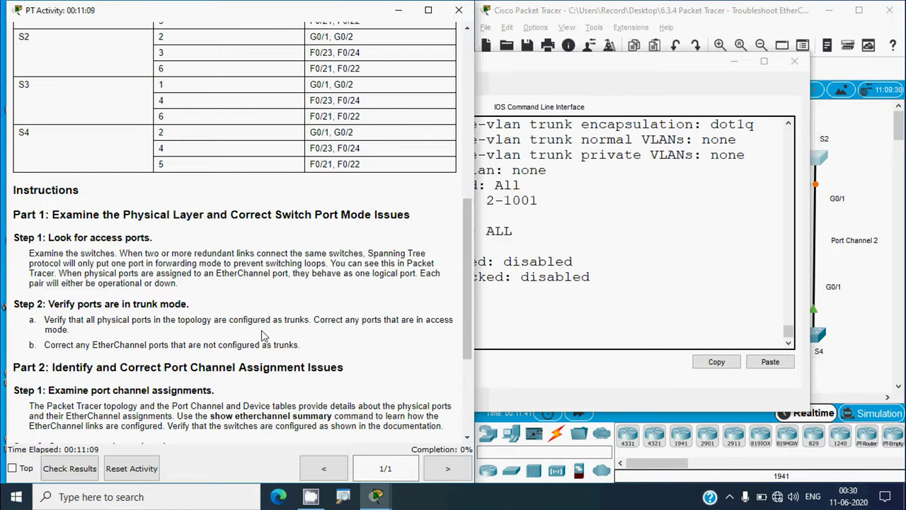
click(551, 307)
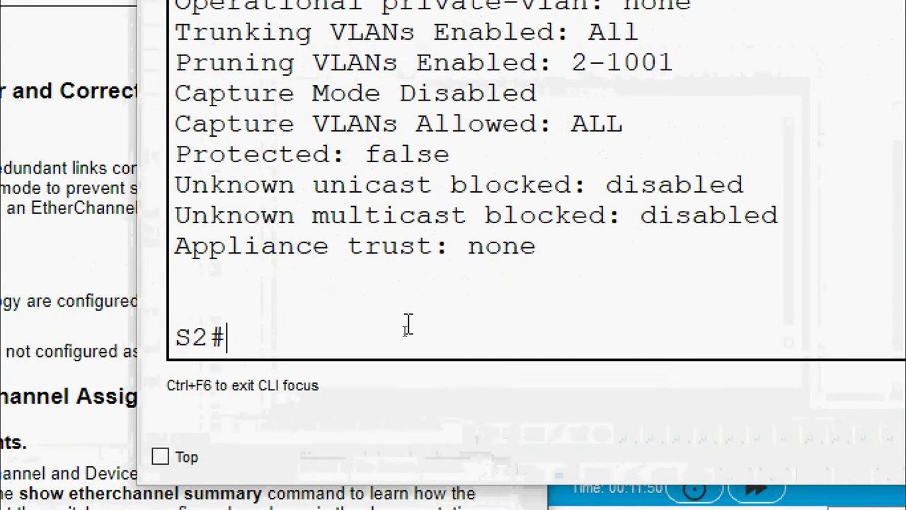
text(conf )
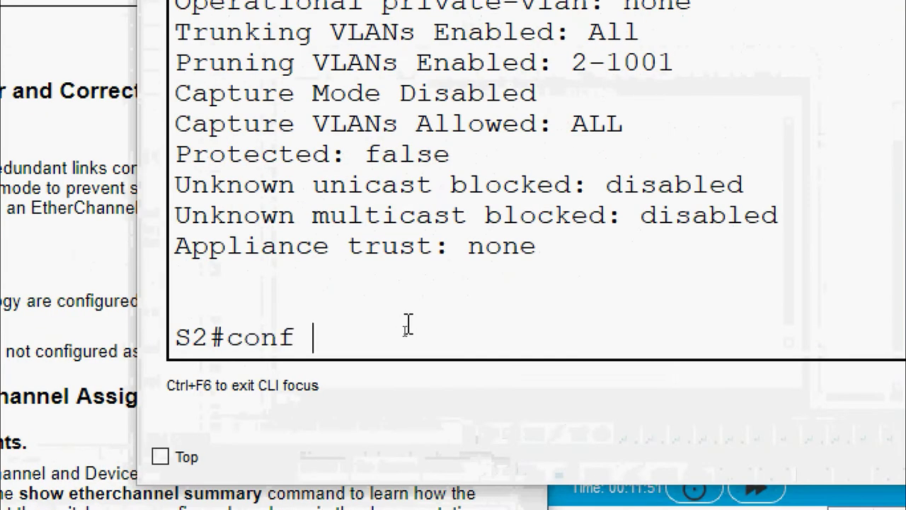
text(t)
key(Return)
Step: Enter range configuration on S2 with interface range fa 0/21-24, g0/1-2
text(interface)
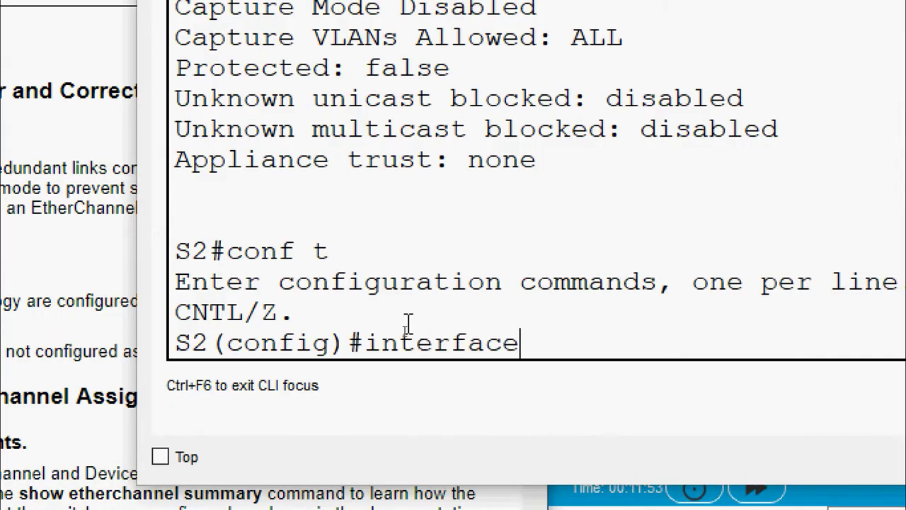
text( range)
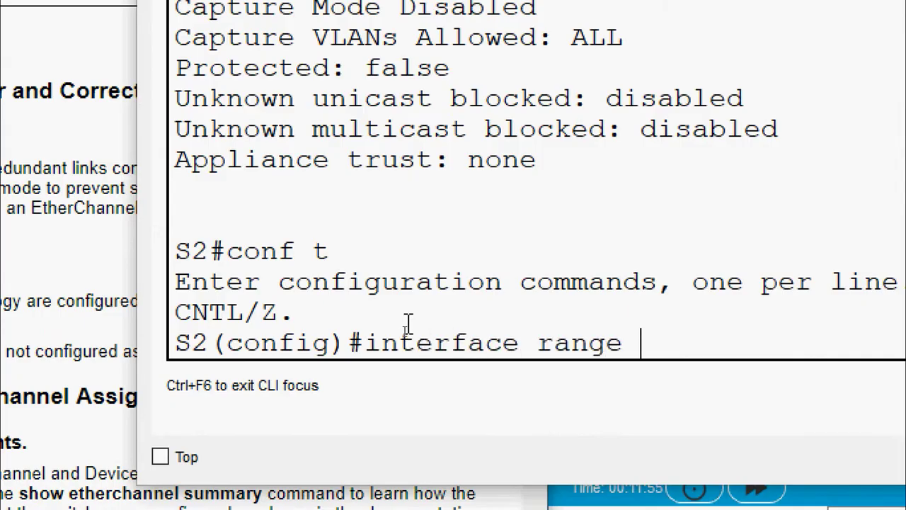
text( fa 0/)
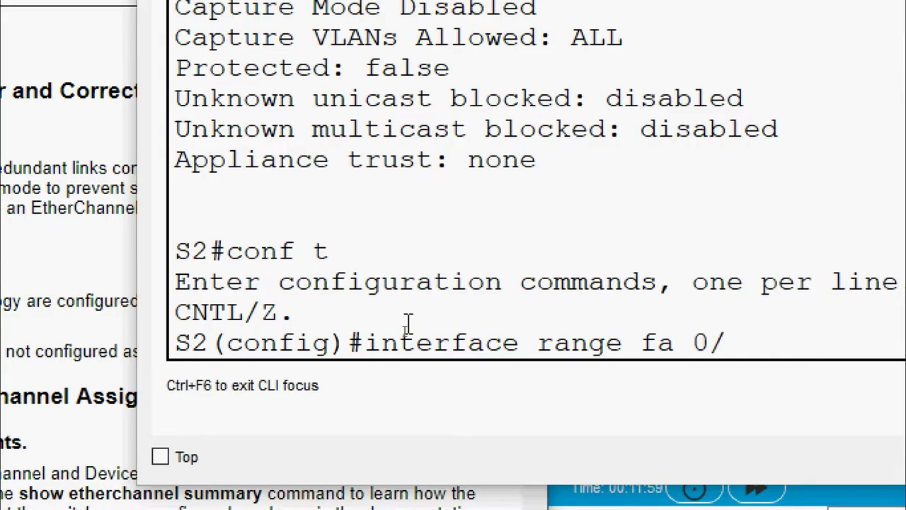
text(21-)
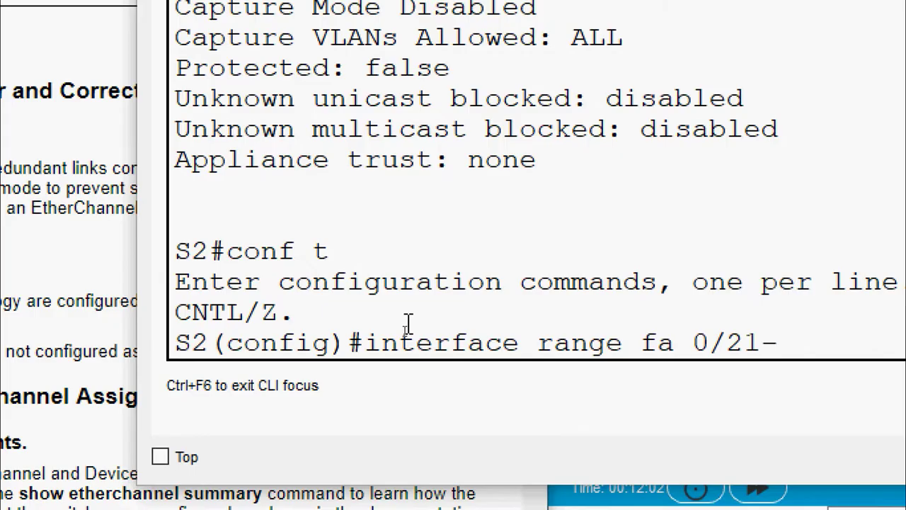
text(24,)
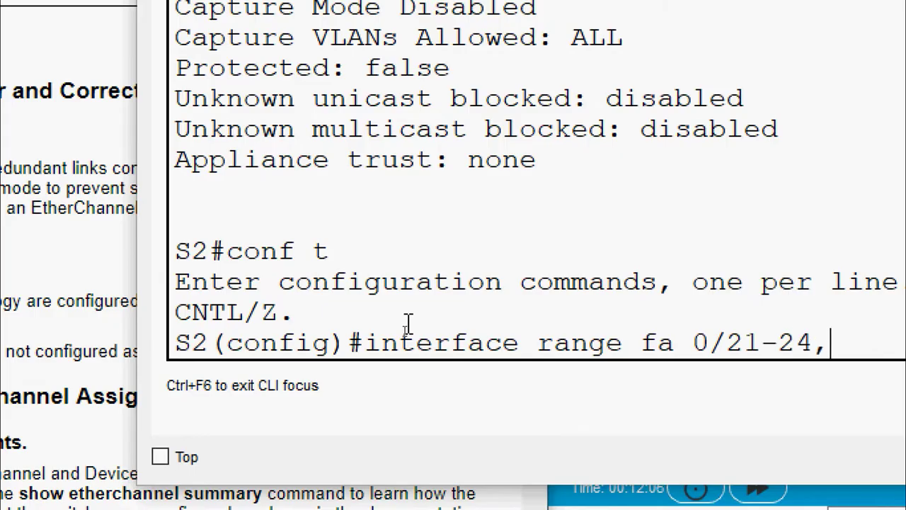
text( g0/)
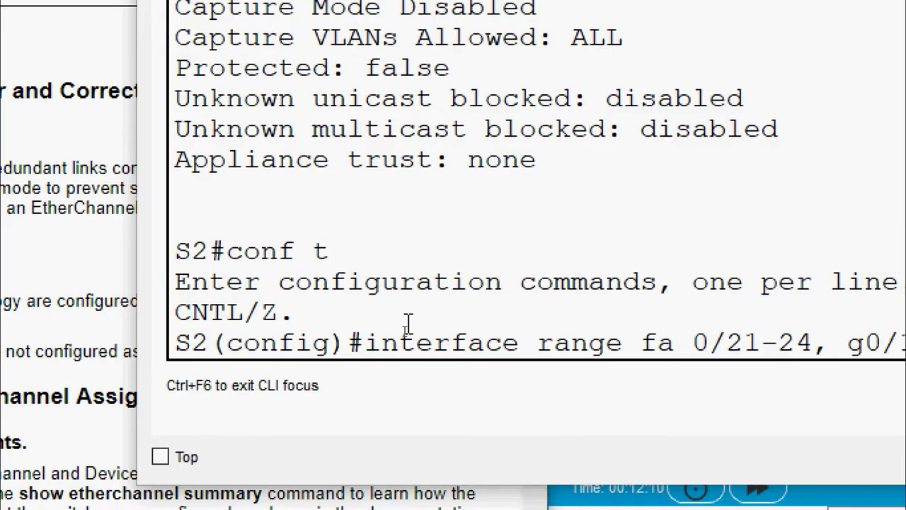
text(1)
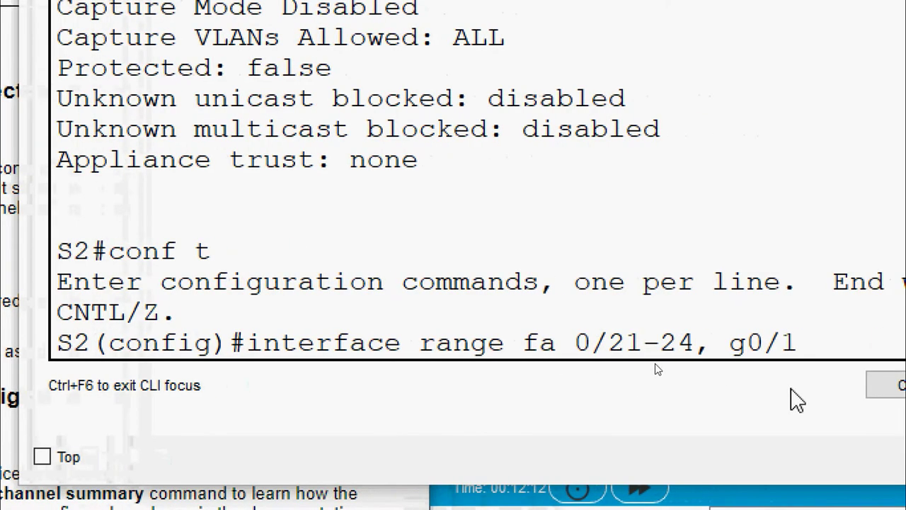
text(-2)
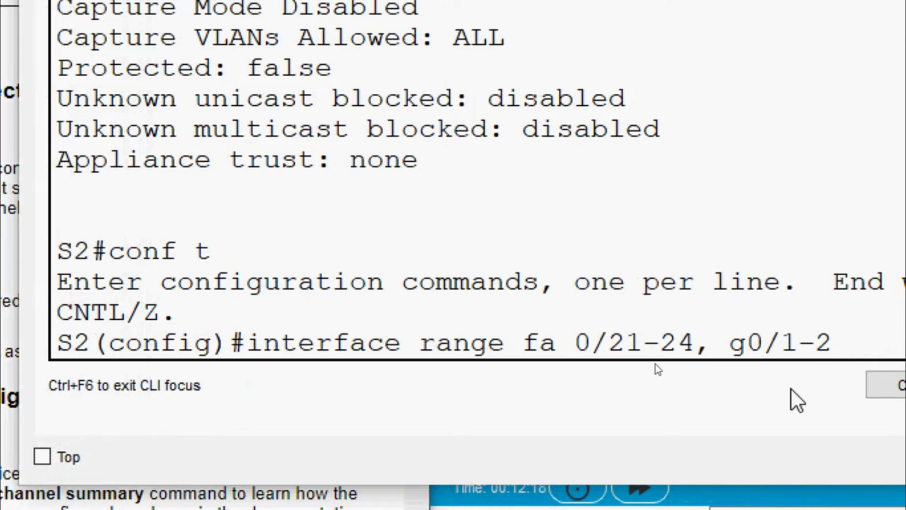
key(Return)
Step: Set the selected S2 ports to switchport mode trunk and return to privileged EXEC mode with end
text(swi)
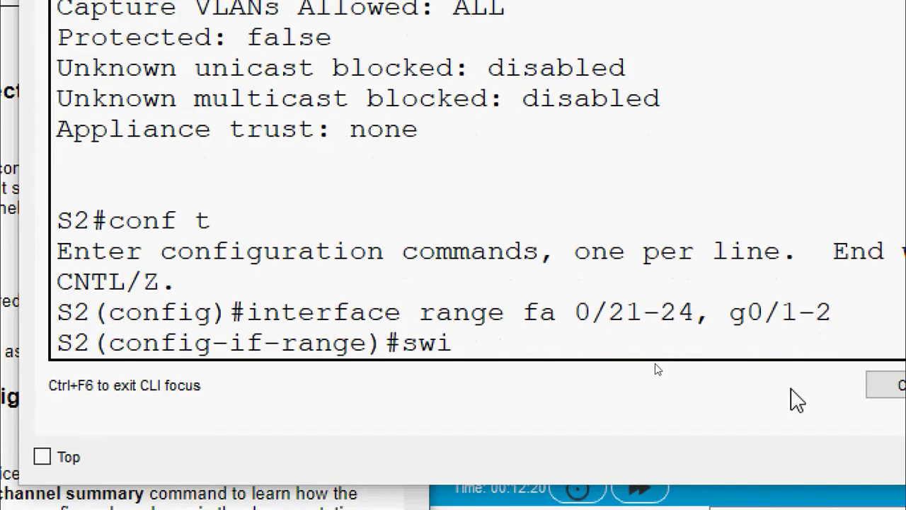
text(tchport mo)
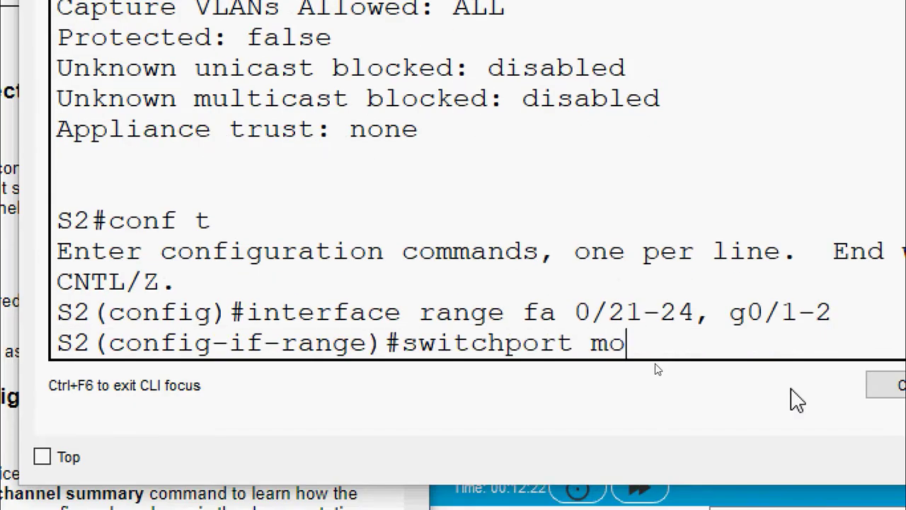
text(de trunk)
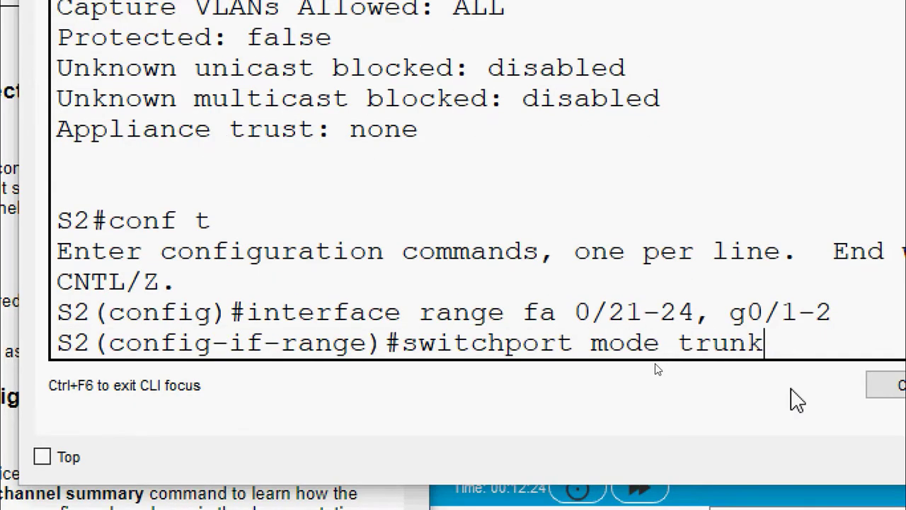
key(Return)
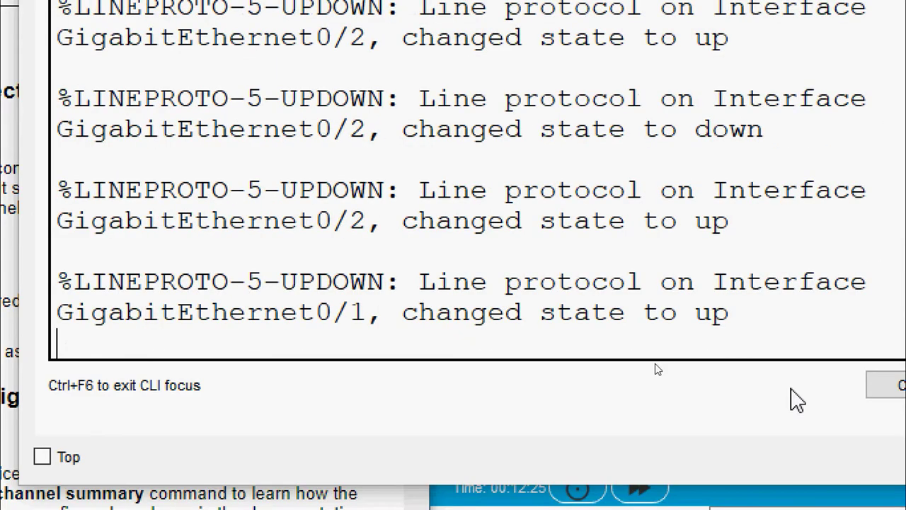
key(Return)
text(end)
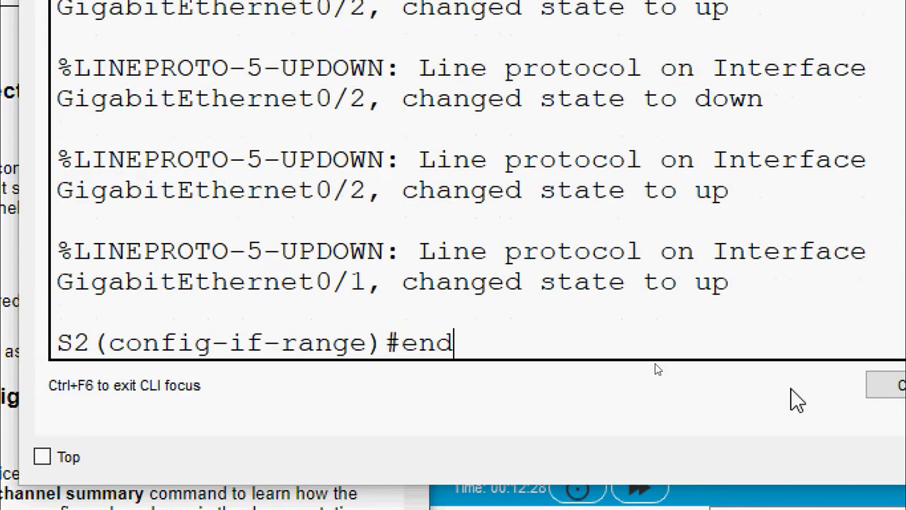
key(Return)
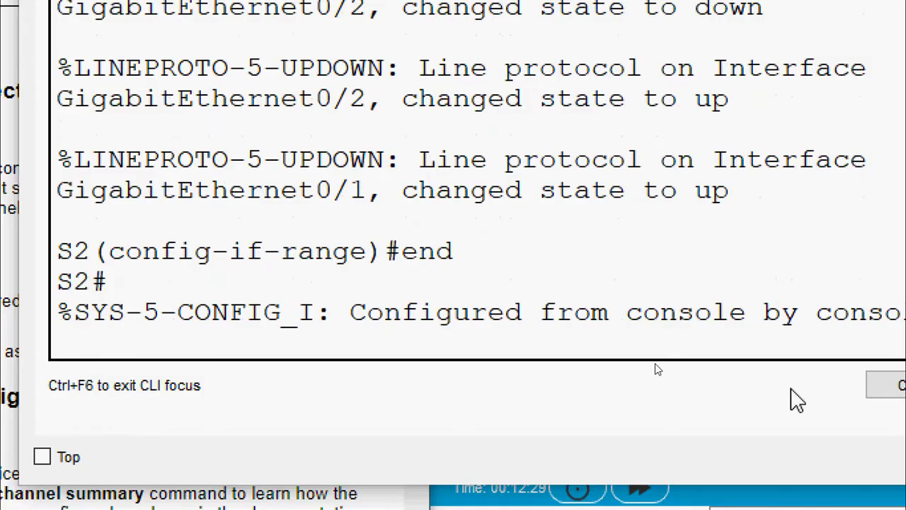
key(Return)
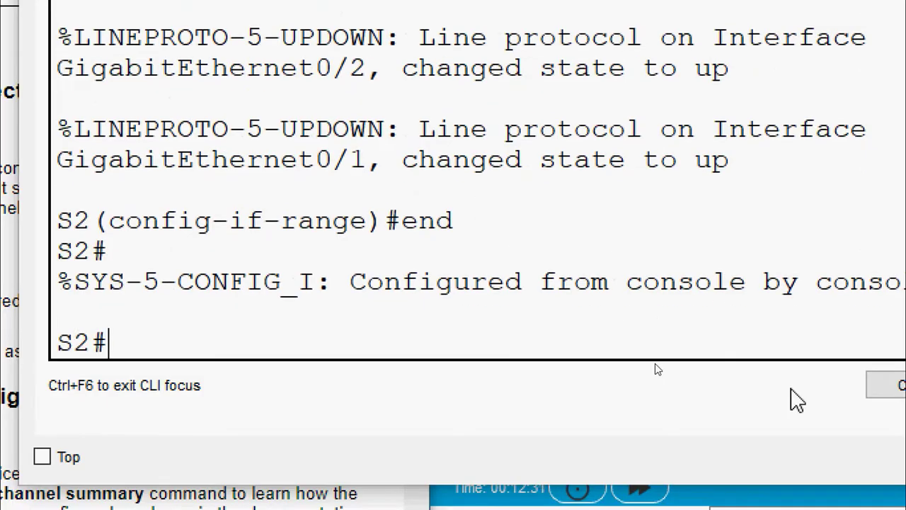
Step: Rerun show interface g0/2 switchport on S2 to verify the port's administrative and operational modes
text(conf t)
key(Up)
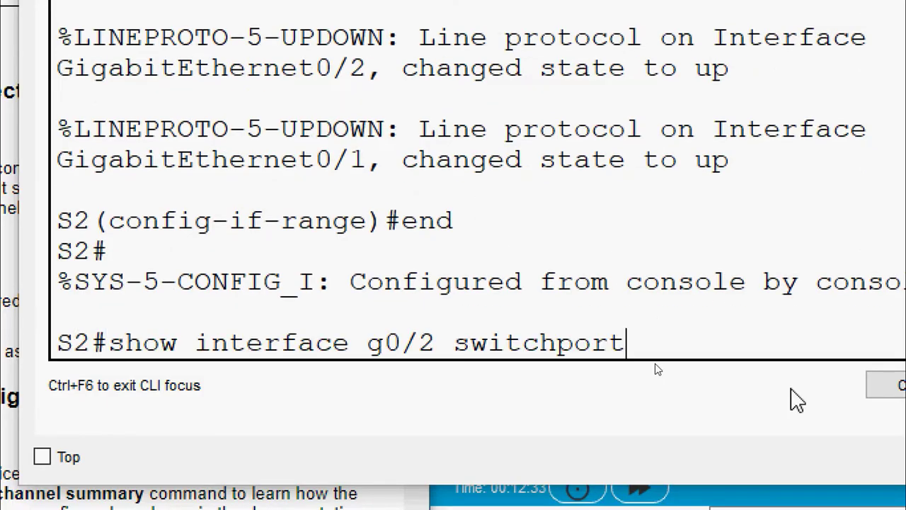
key(Up)
key(Down)
key(Return)
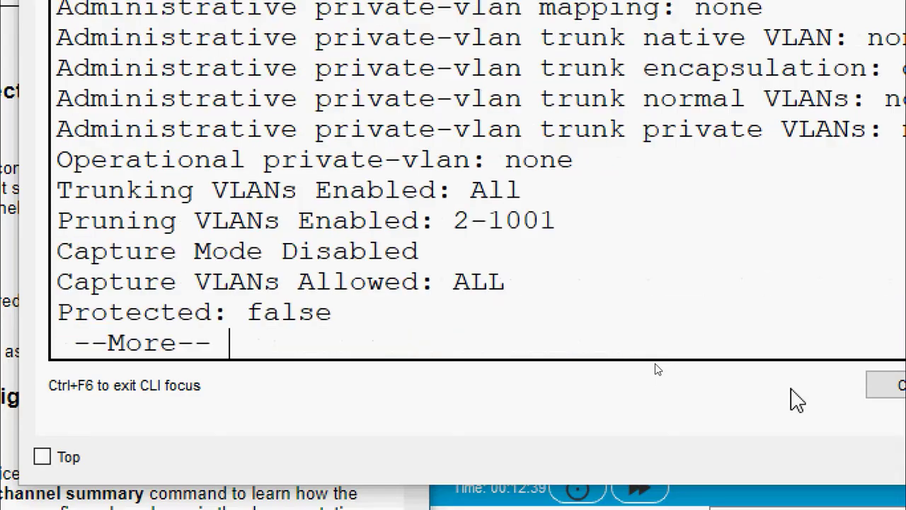
scroll(575, 191, up, 5)
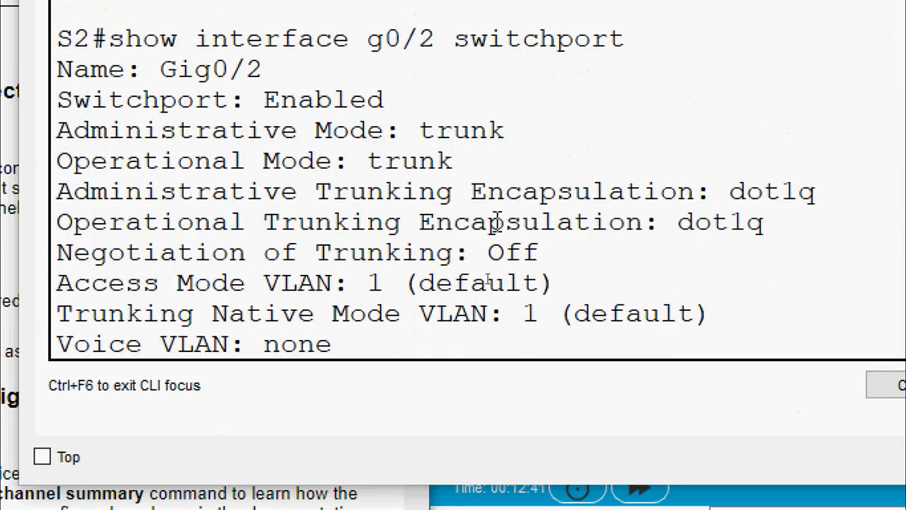
Step: Check the operational mode in S2's g0/2 output against the activity's device table and page through the remaining output
drag(368, 162, 460, 168)
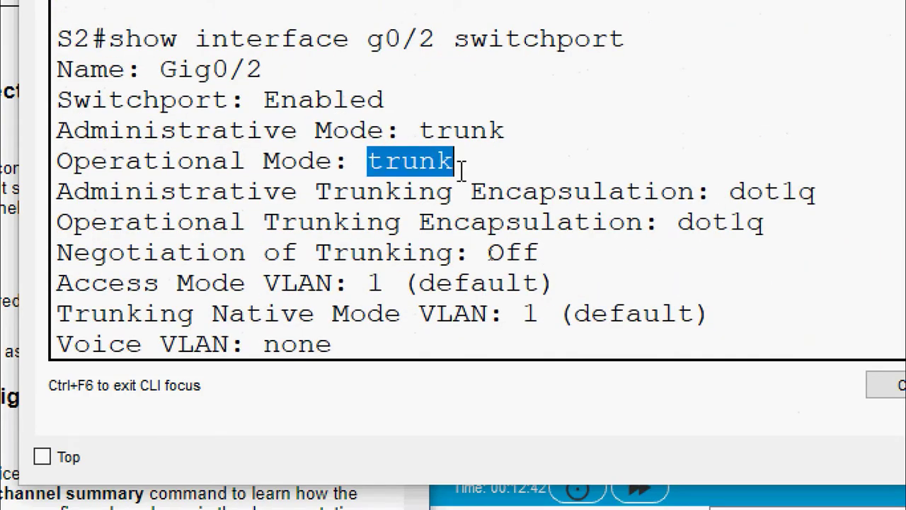
click(477, 167)
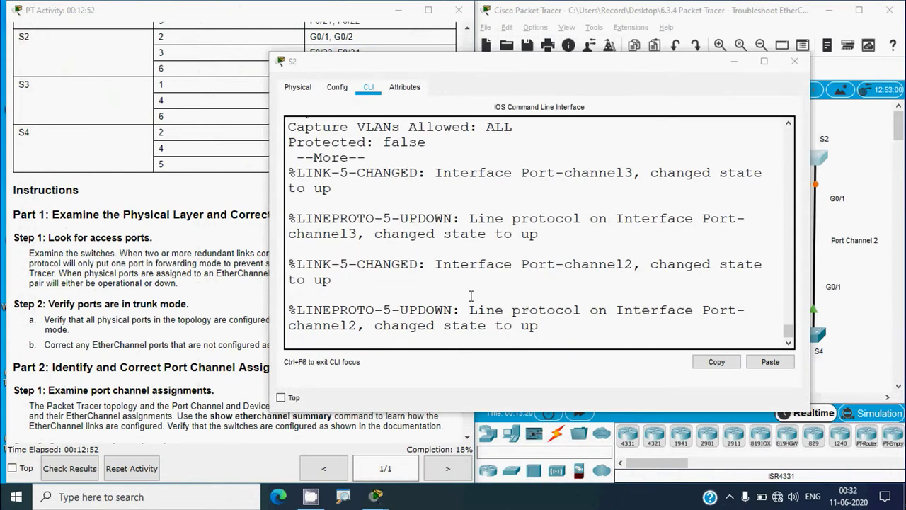
click(192, 216)
scroll(190, 222, up, 3)
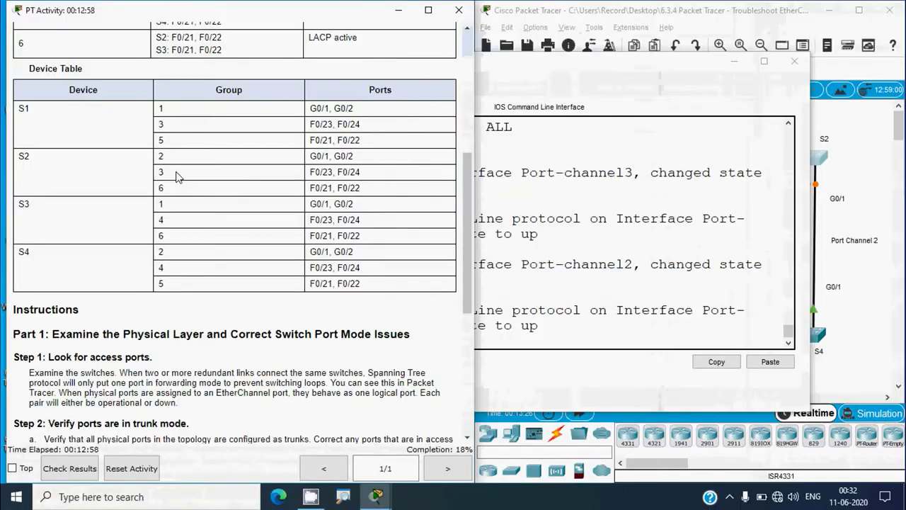
click(513, 291)
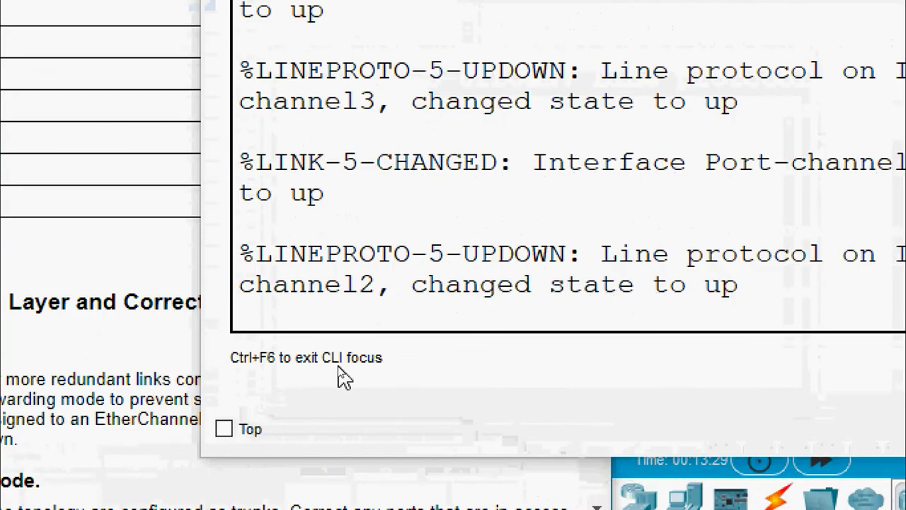
key(Return)
key(space)
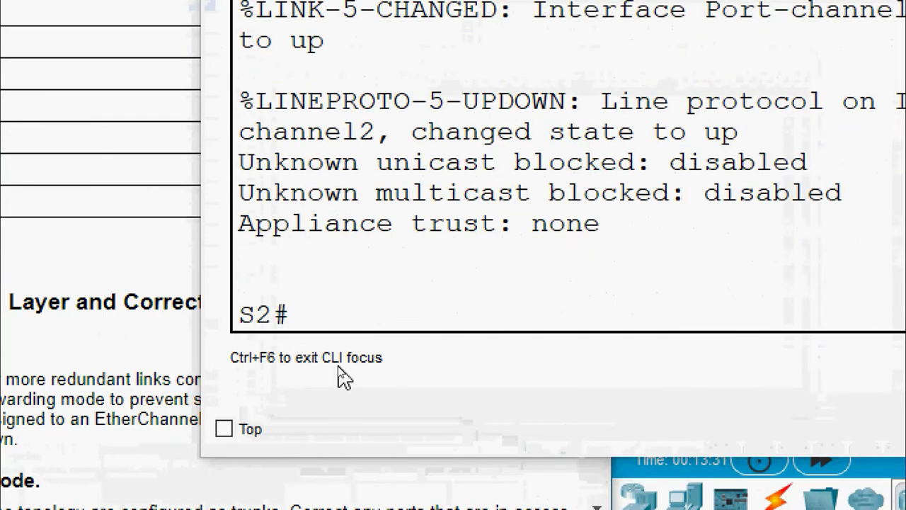
Step: Run show interface trunk on S2 and review which port channels are trunking
text(show )
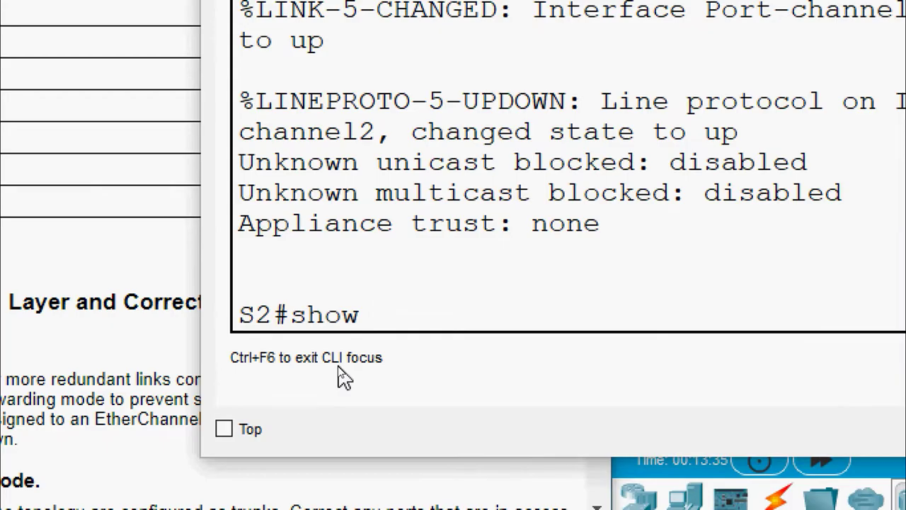
text(interf)
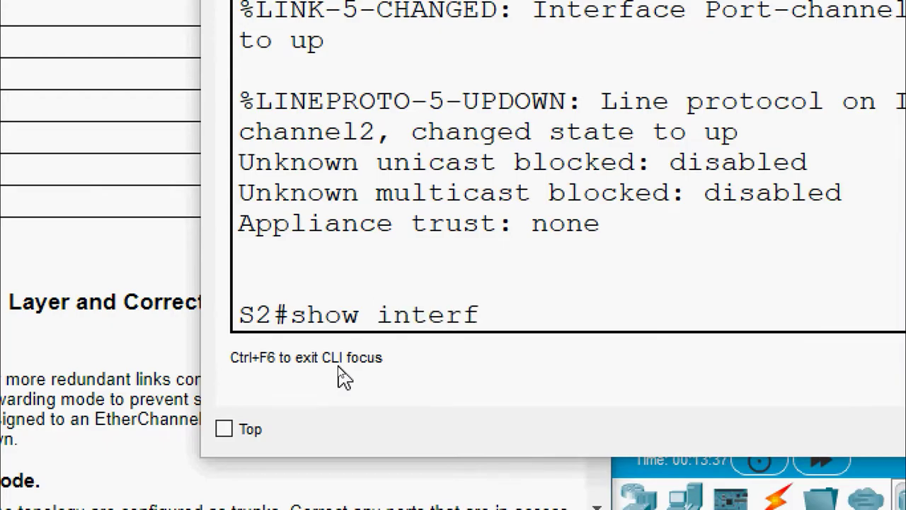
text(ace trunk)
key(Return)
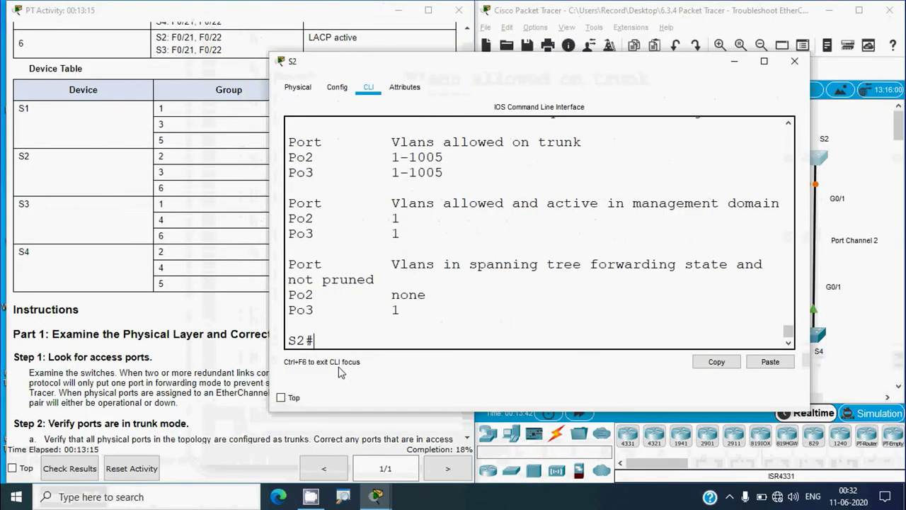
scroll(383, 298, up, 3)
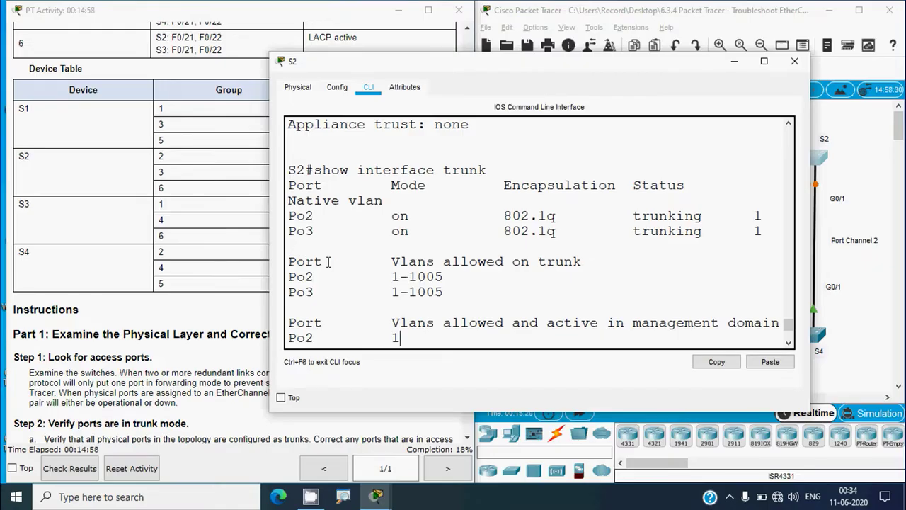
scroll(347, 314, down, 3)
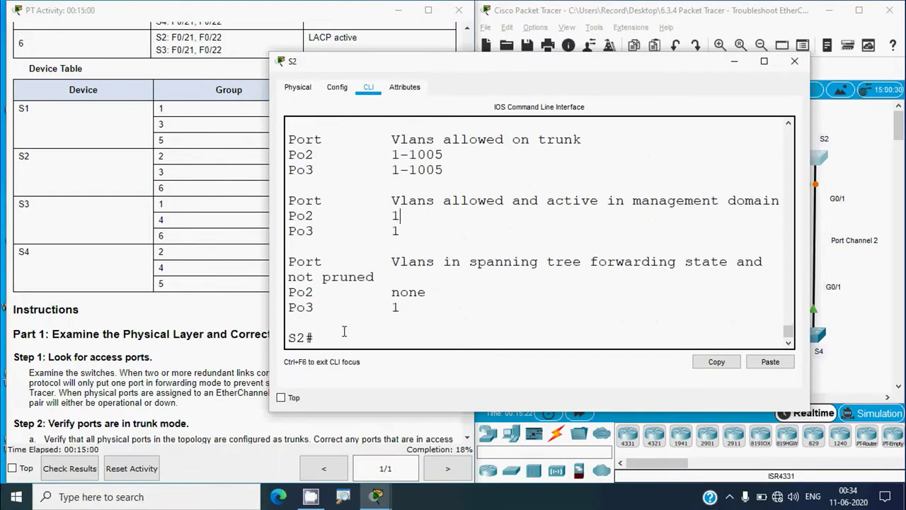
Step: Run show etherchannel summary on S2 and examine the group 6 entry
click(338, 333)
text(show)
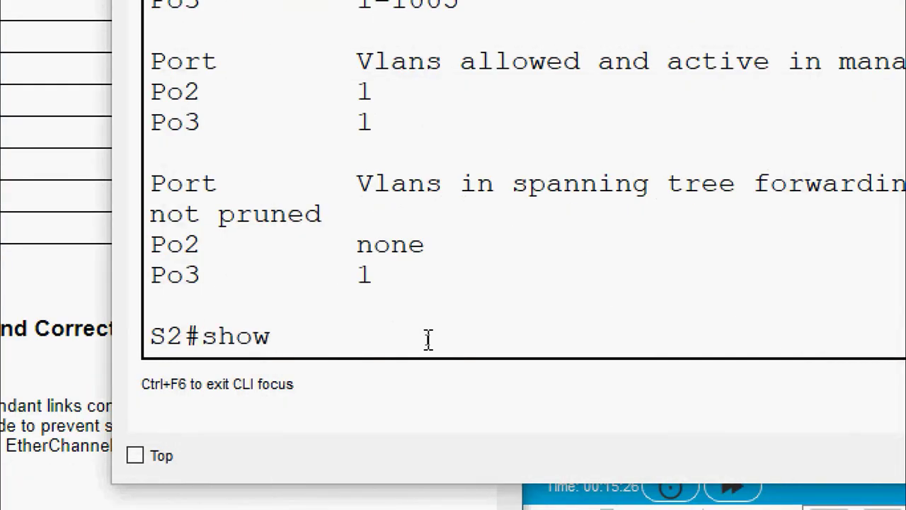
text( etherchann)
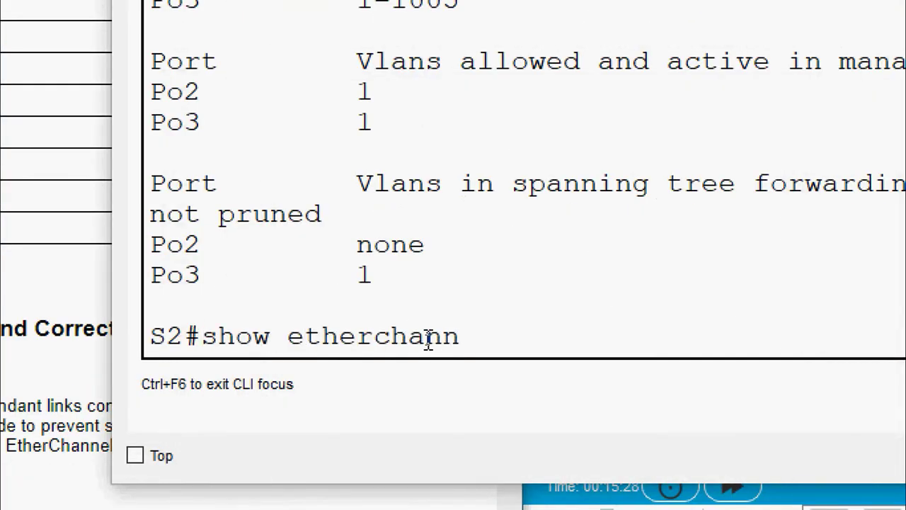
text(el summary)
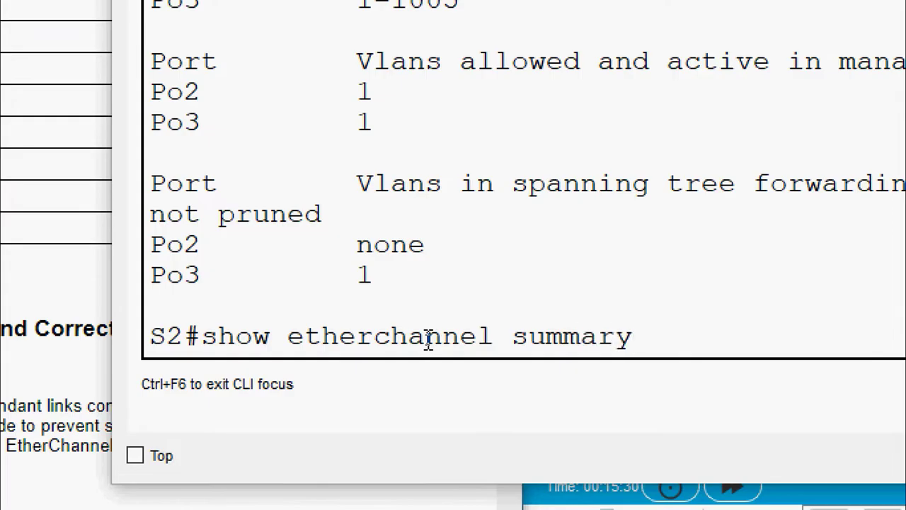
key(Return)
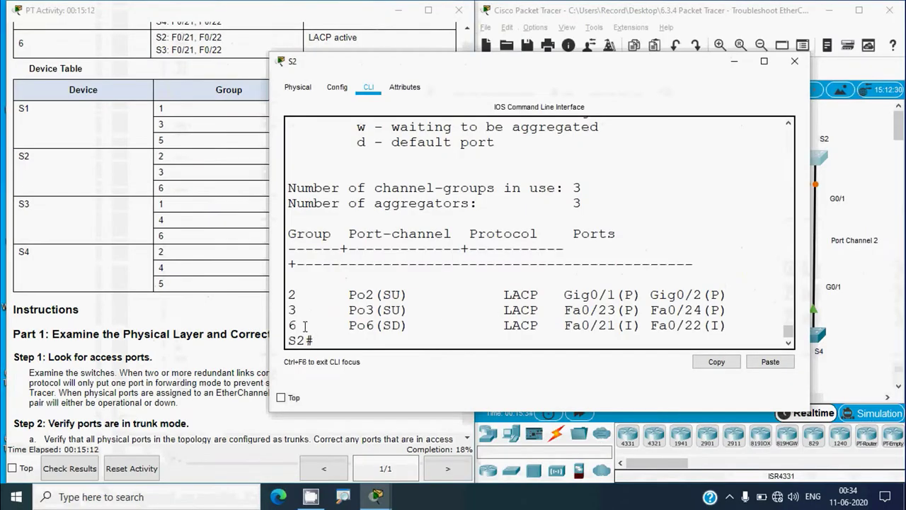
drag(304, 325, 287, 325)
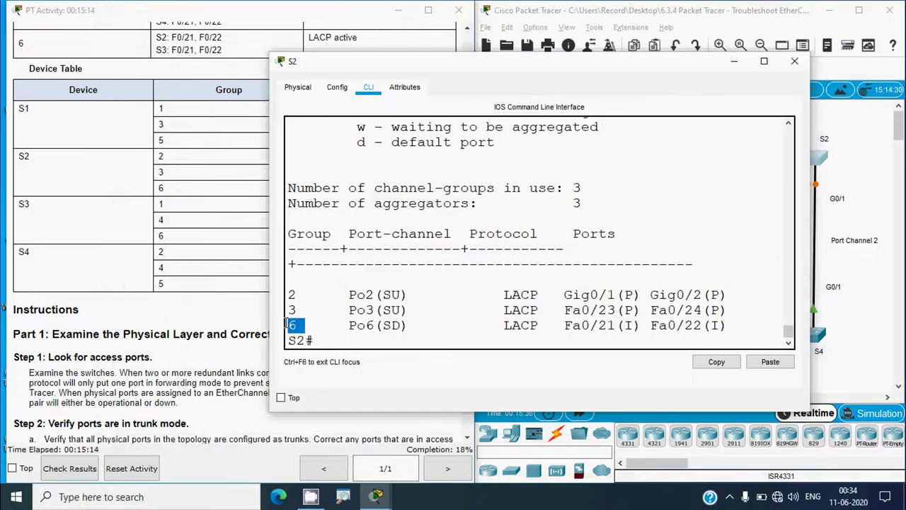
click(326, 344)
Step: Compare the earlier show interface trunk output on S2 with the port channels in the EtherChannel summary
scroll(345, 287, up, 6)
scroll(344, 285, up, 3)
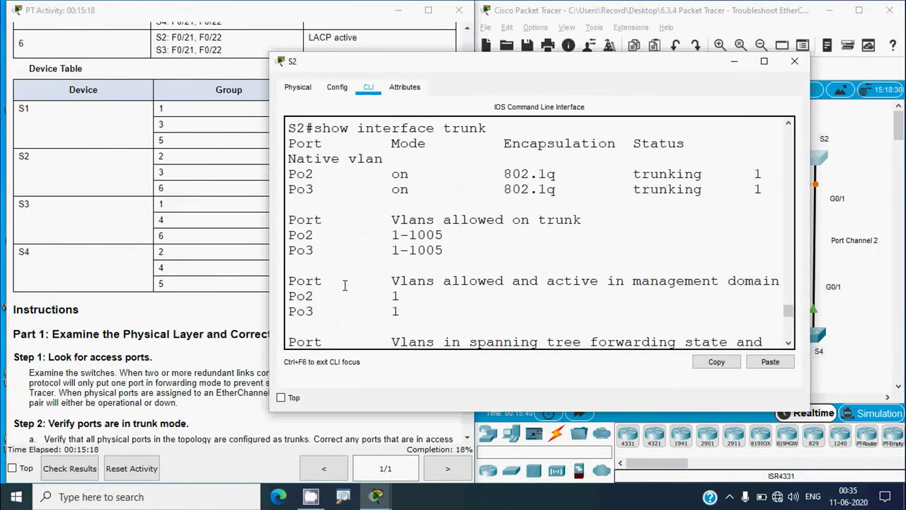
drag(317, 192, 283, 189)
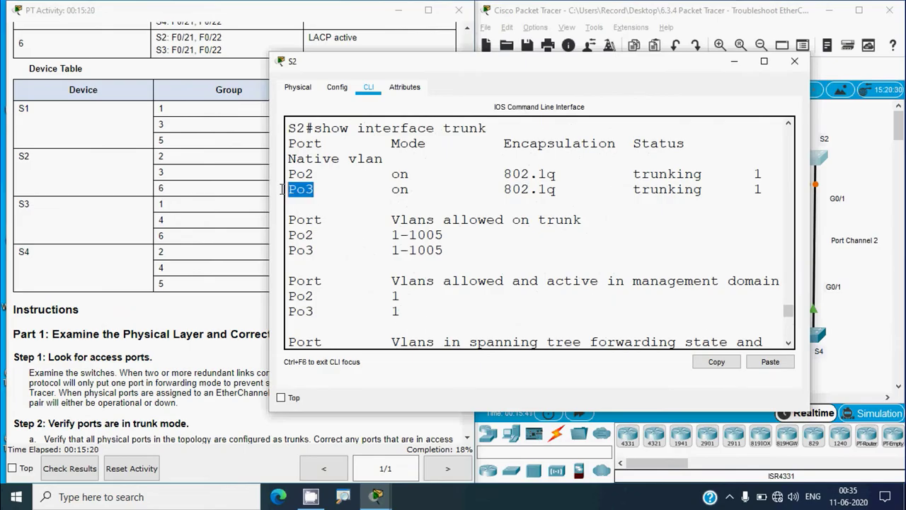
scroll(328, 242, up, 1)
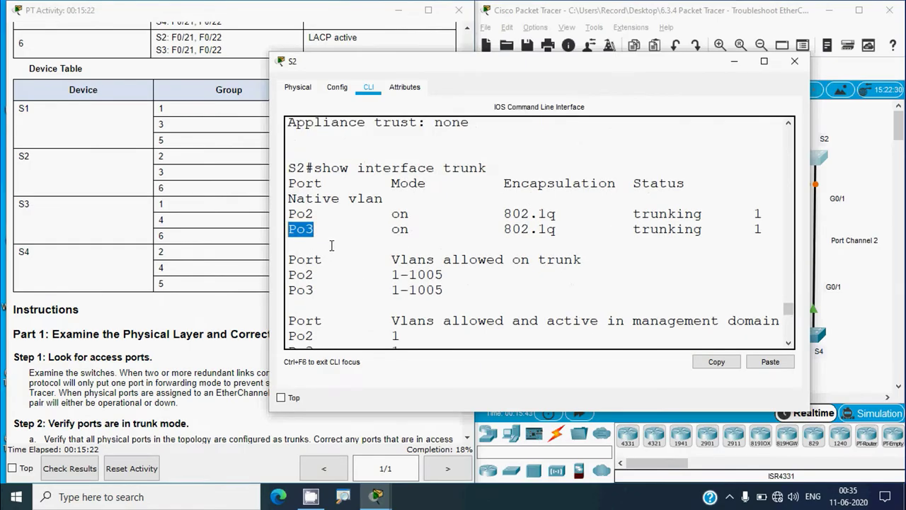
scroll(336, 269, down, 10)
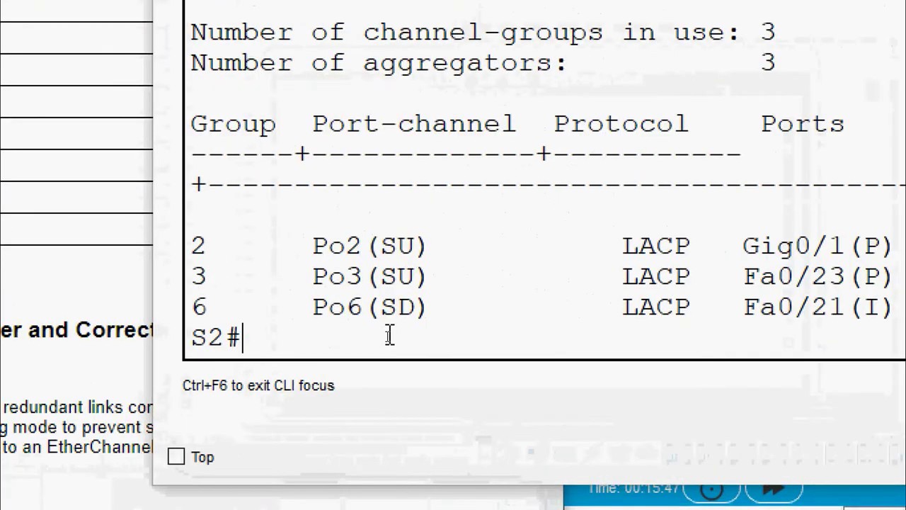
Step: Enter global configuration mode on S2 with conf t and set interface port-channel 6 to switchport mode trunk
text(conf t)
key(Return)
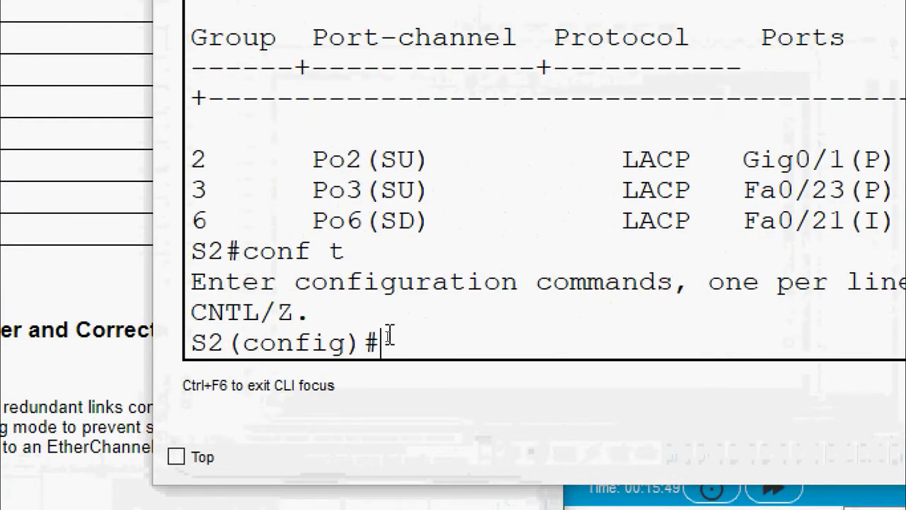
text(interface p)
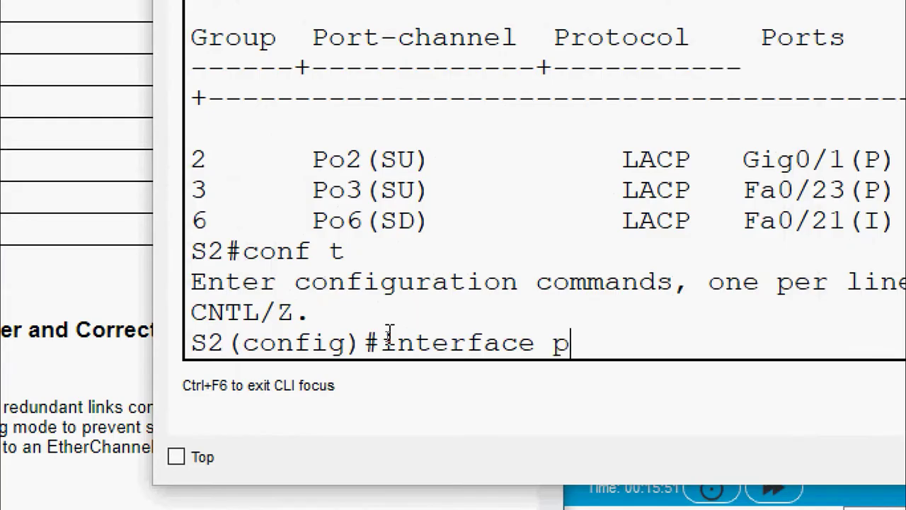
text(ort-)
key(Tab)
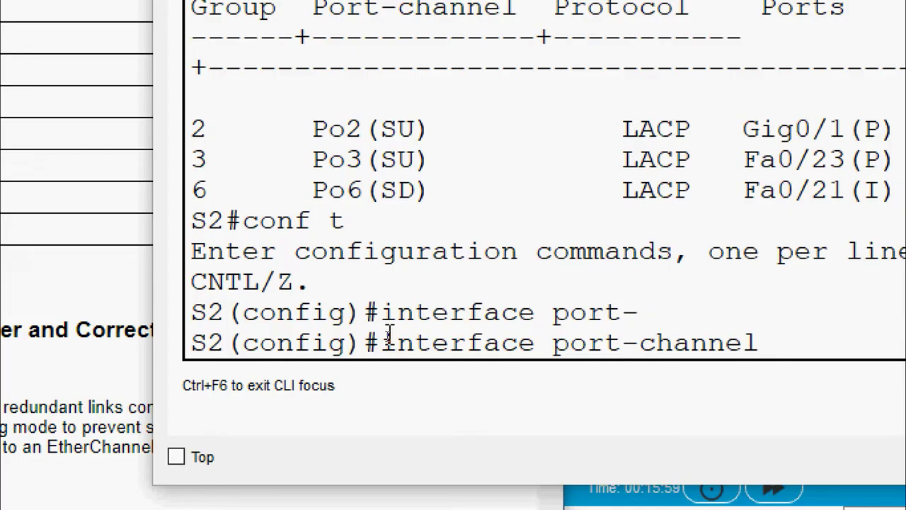
text(6)
key(Return)
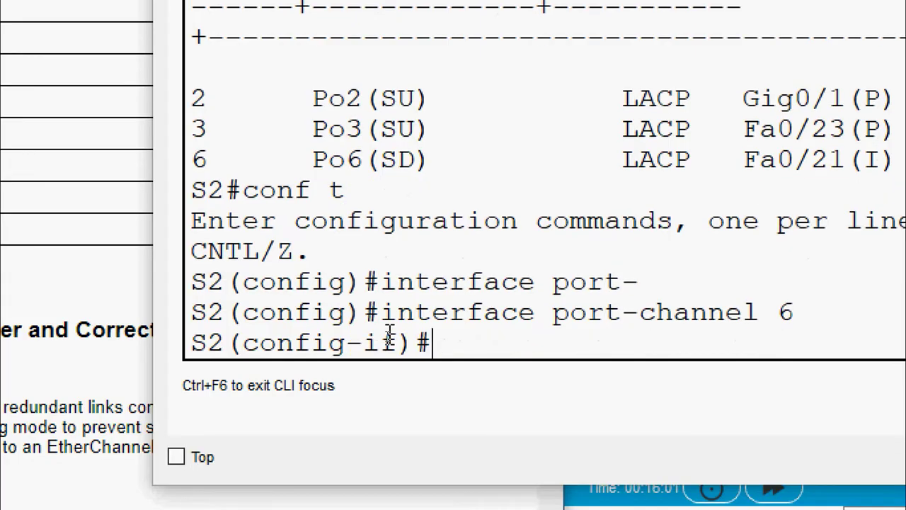
text(switchport mode trunk)
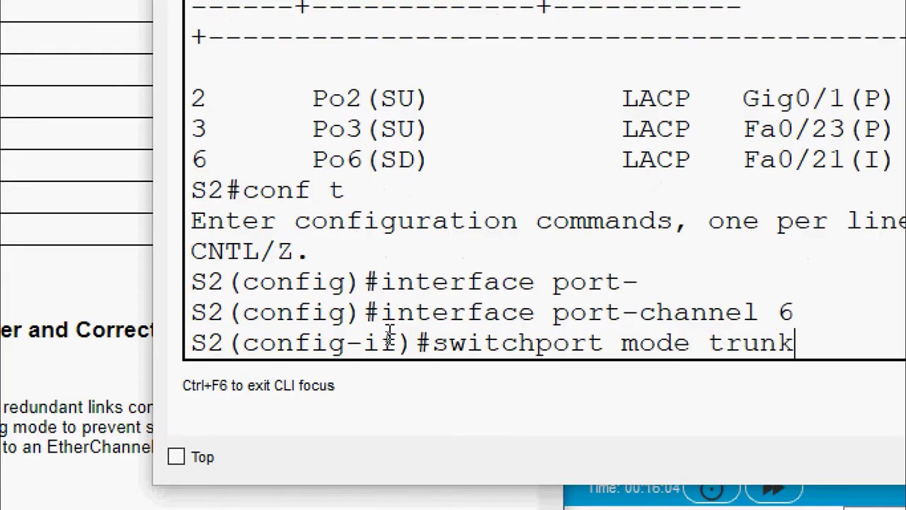
key(Return)
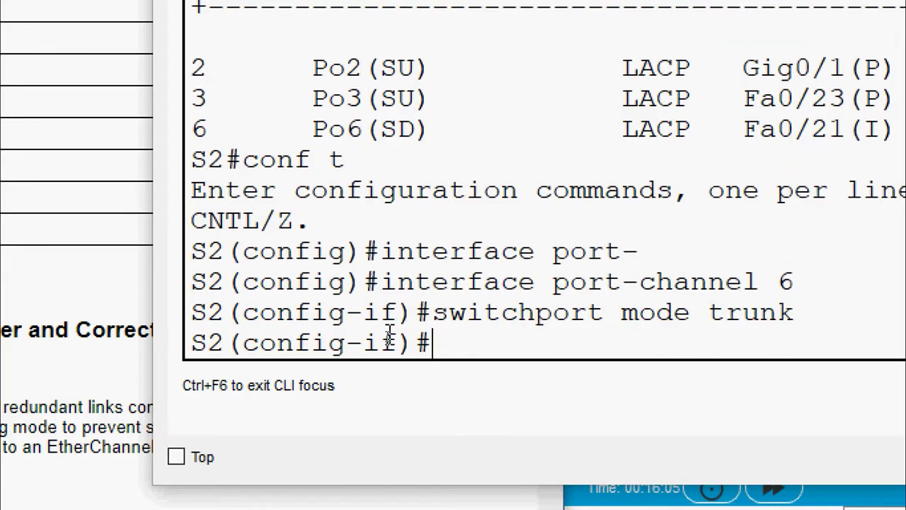
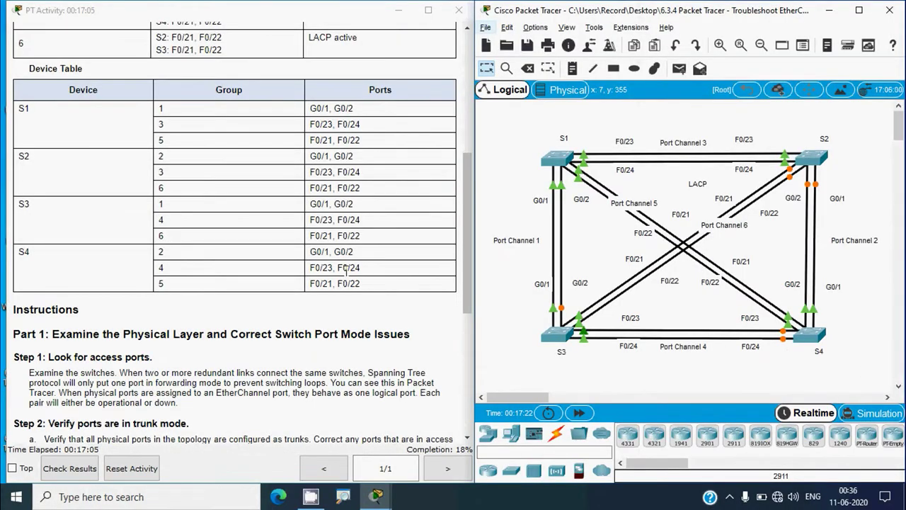
Step: Open the S3 switch's command line and enter privileged EXEC mode with enable
click(559, 336)
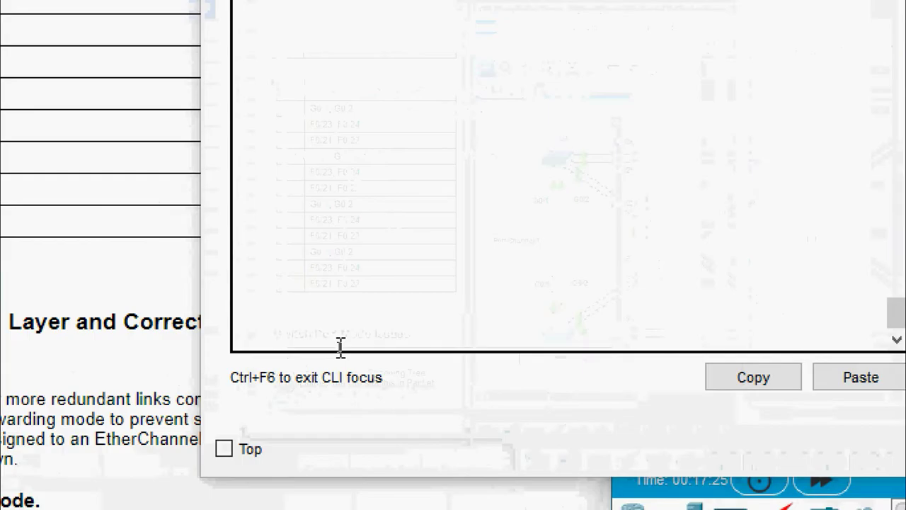
key(Return)
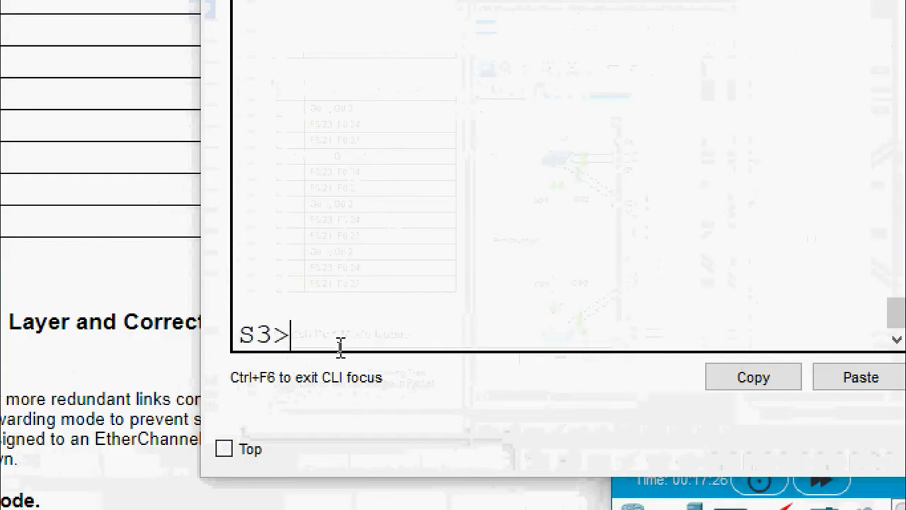
text(enable)
key(Return)
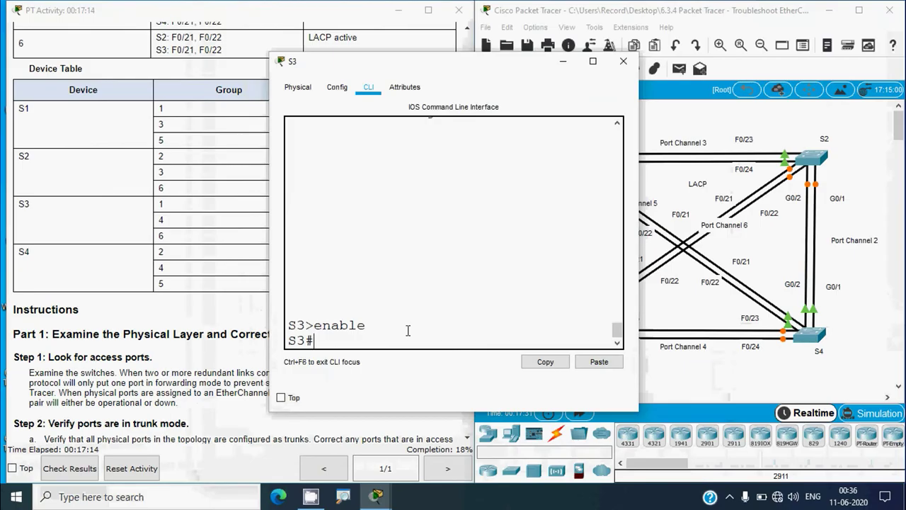
Step: Check S3's ports in the topology and run show interface fa 0/24 switchport on S3 to examine the administrative and operational modes
click(677, 385)
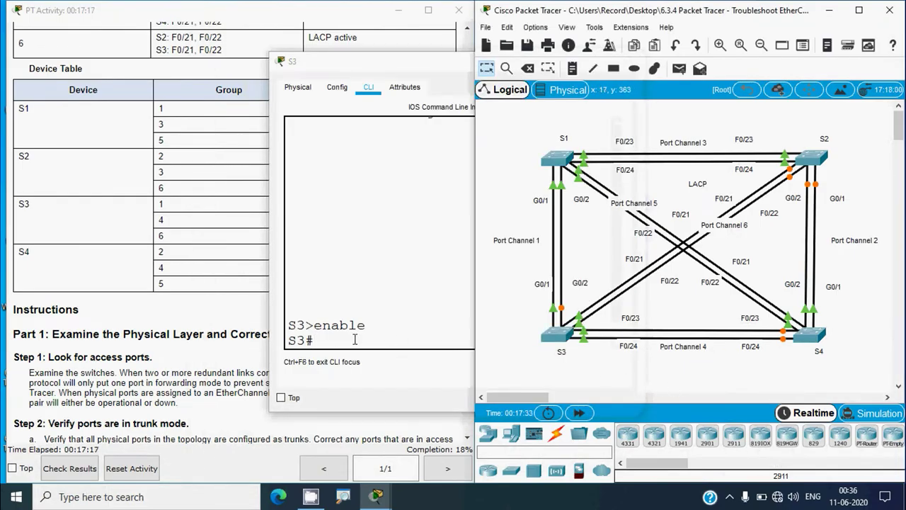
click(584, 334)
text(show interface fa 0/)
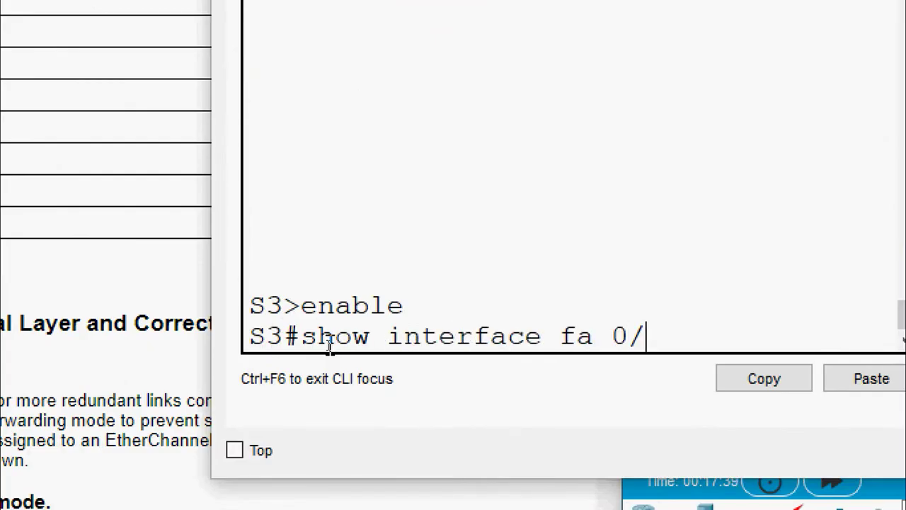
text(24 switchport)
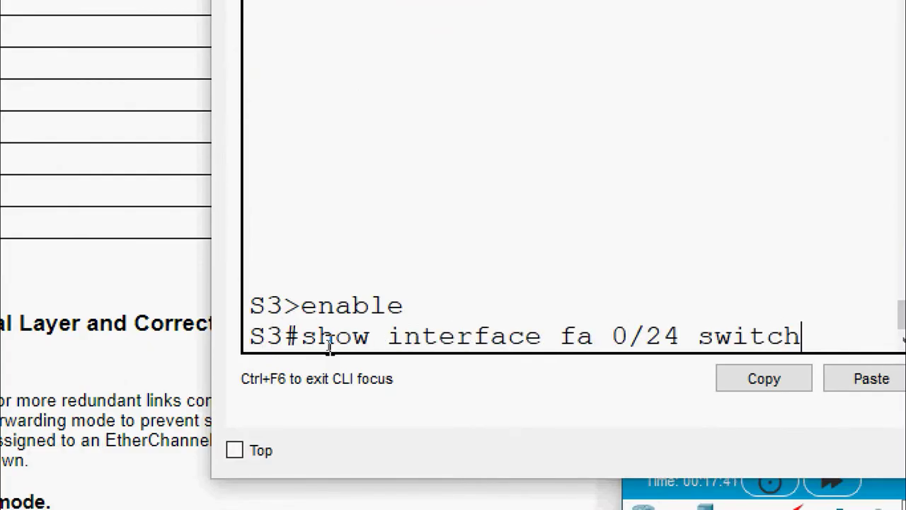
key(Return)
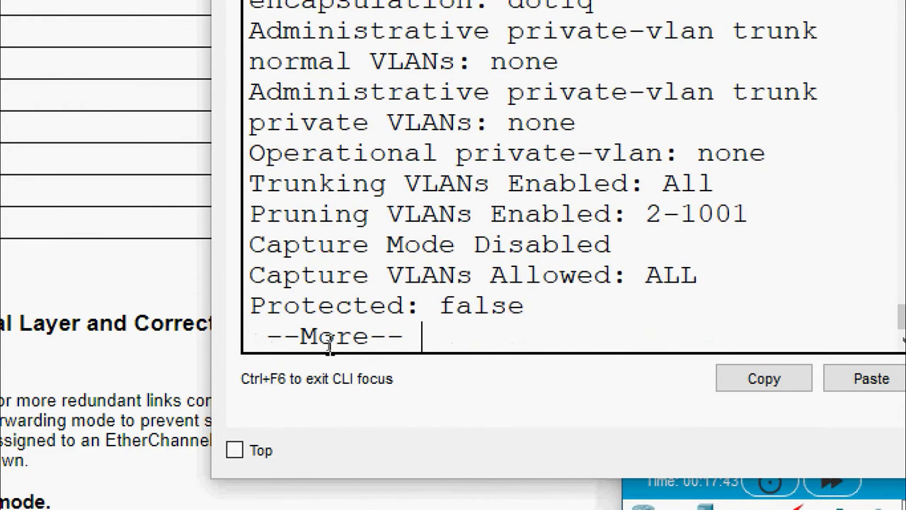
key(space)
scroll(478, 147, up, 5)
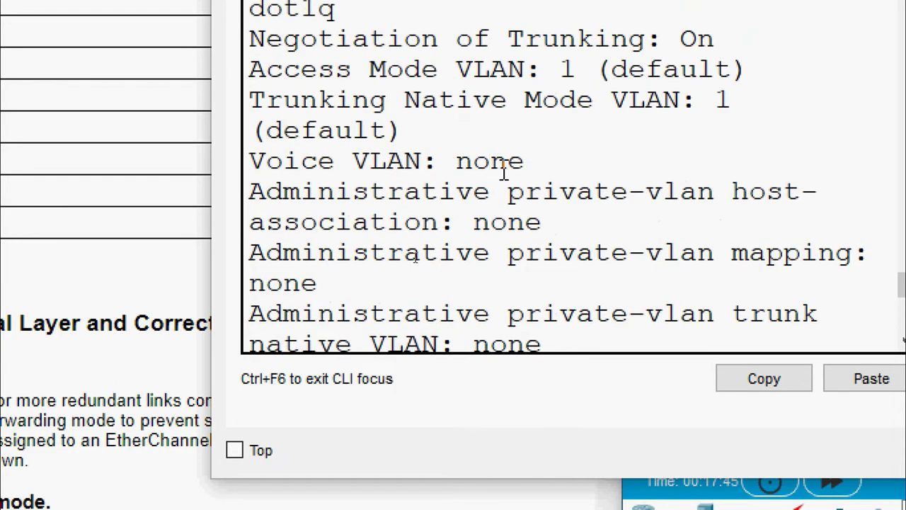
scroll(502, 168, up, 3)
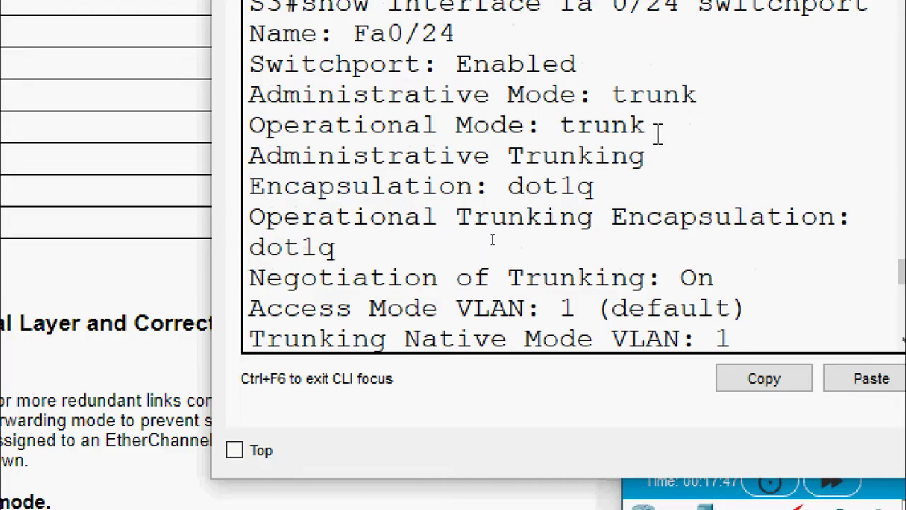
Step: Read the rest of the Fa0/24 switchport output and run show interface trunk on S3
drag(672, 145, 457, 155)
scroll(516, 266, down, 2)
scroll(516, 266, down, 7)
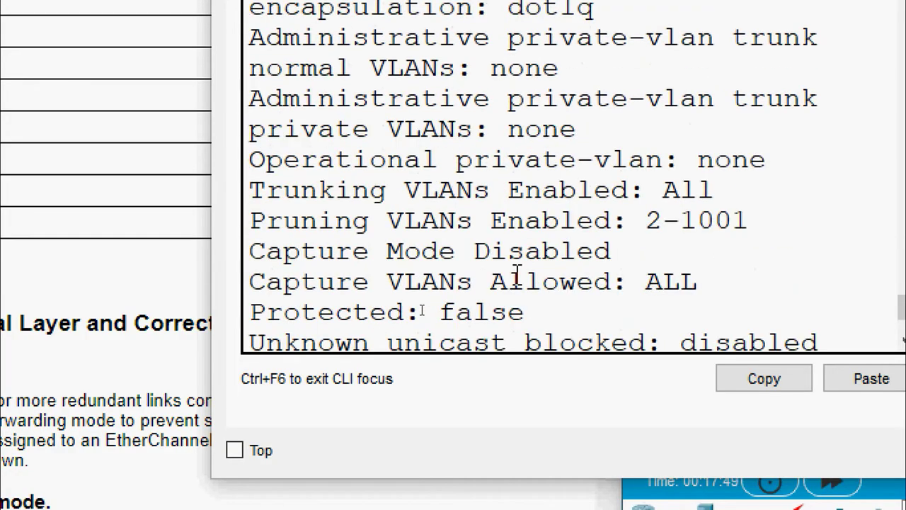
text(s)
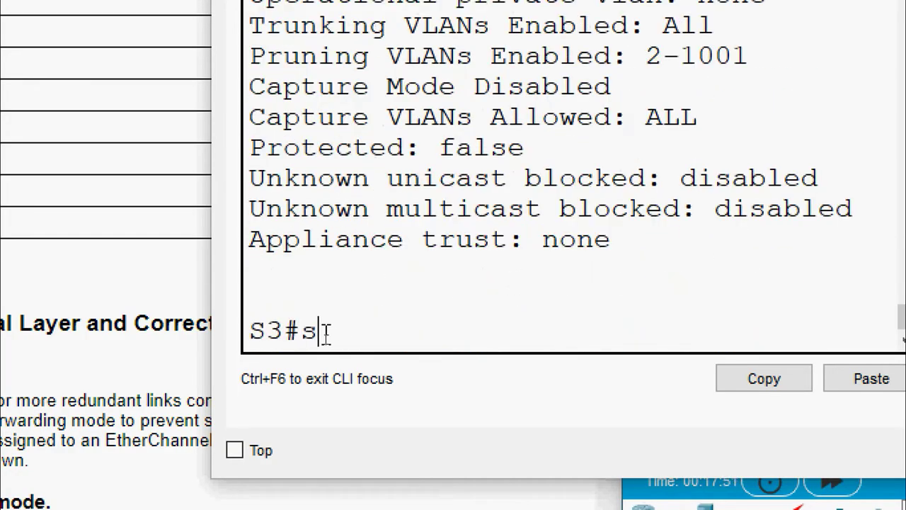
text(how interface trunk)
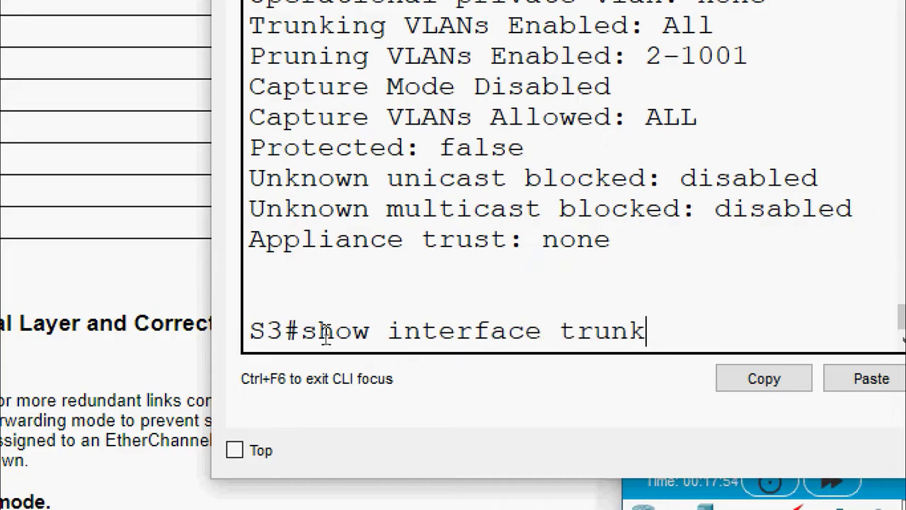
key(Return)
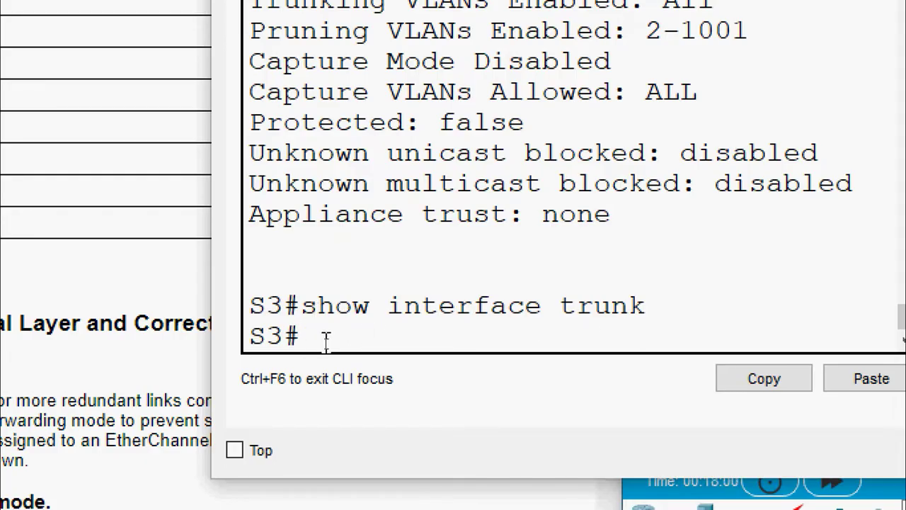
Step: Run show etherchannel summary on S3 and compare its groups and ports with the S3 entries in the Device Table
text(show etherchannel summary)
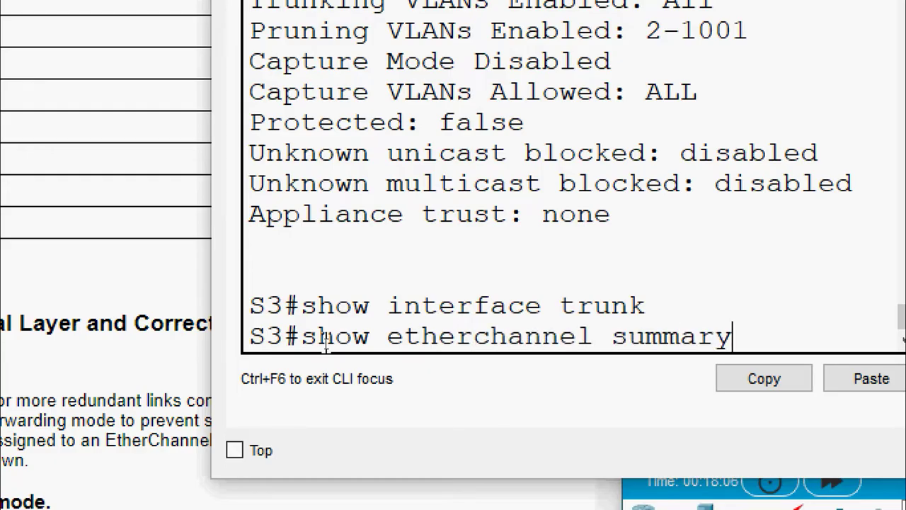
key(Return)
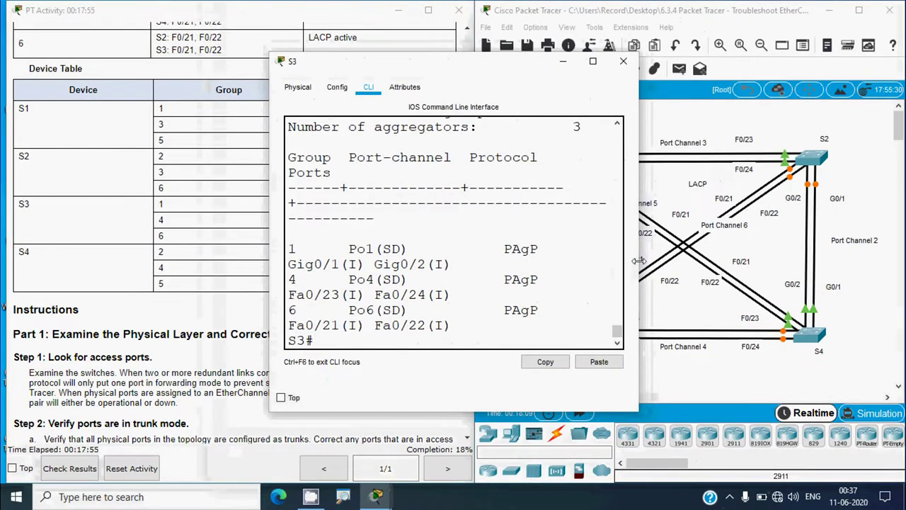
drag(641, 268, 790, 269)
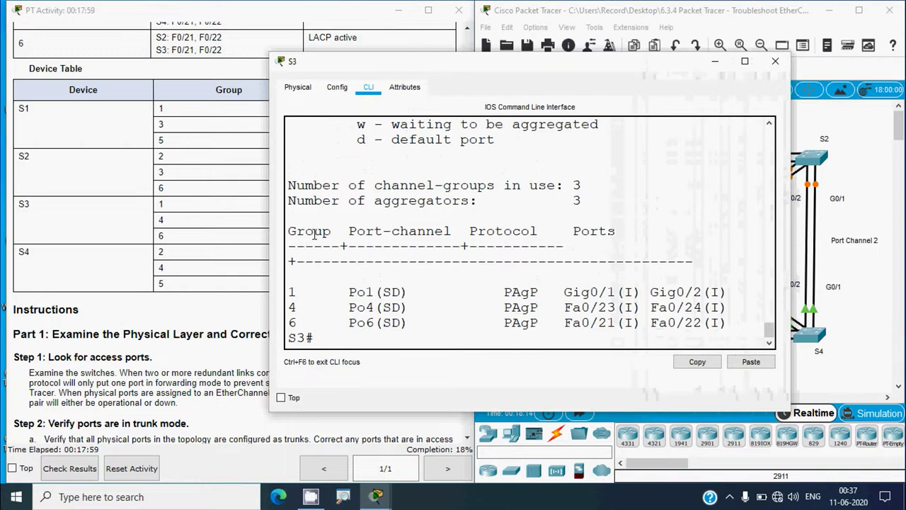
click(82, 227)
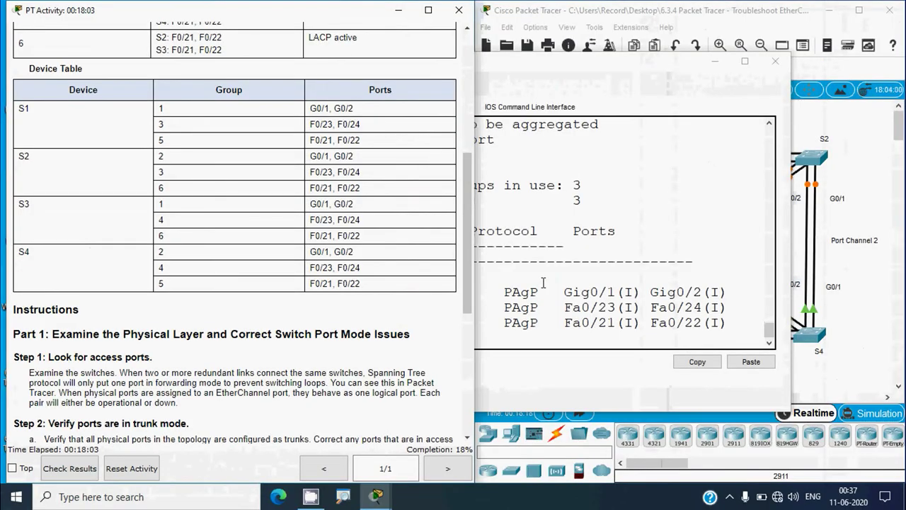
click(543, 283)
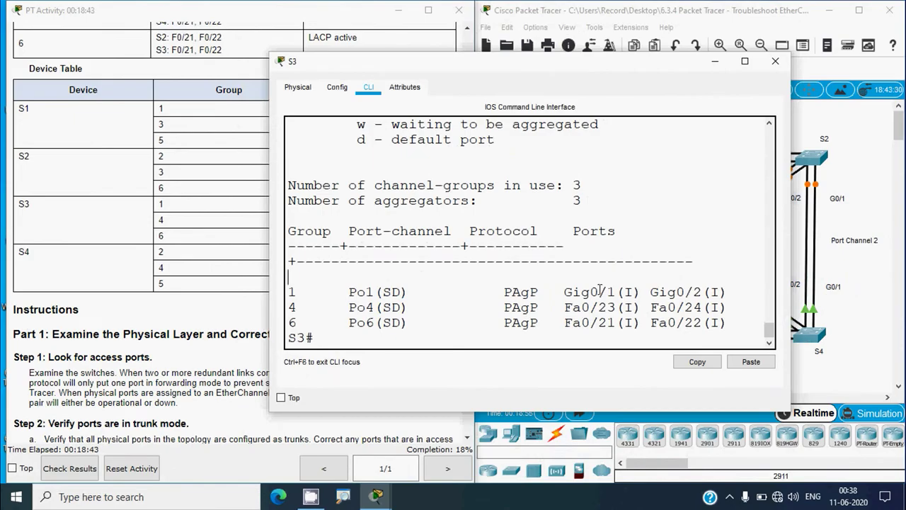
scroll(597, 292, up, 2)
scroll(601, 301, down, 2)
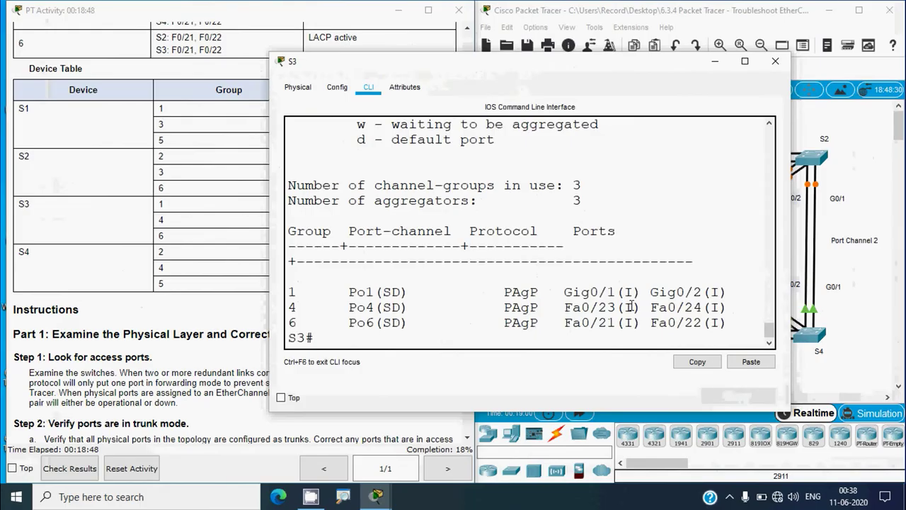
scroll(529, 293, up, 4)
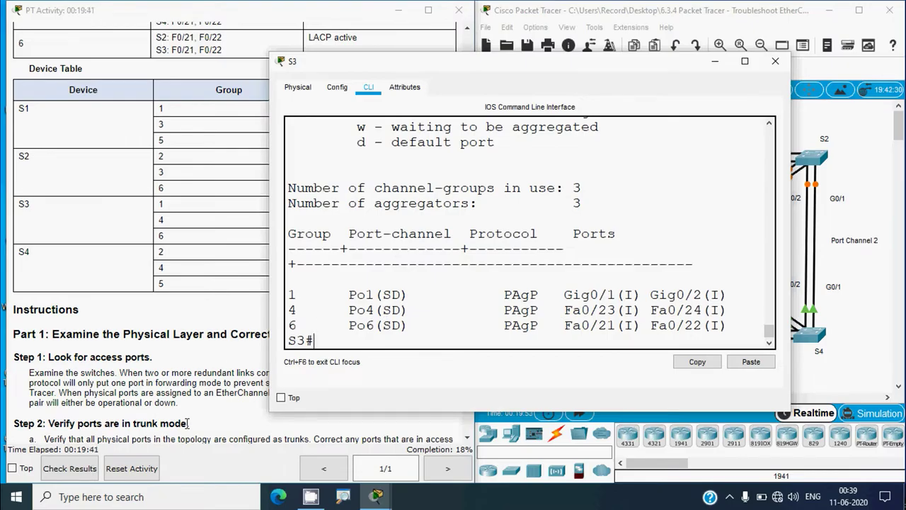
Step: Close the S3 window, open the S4 switch's command line and enter privileged EXEC mode with enable
click(775, 61)
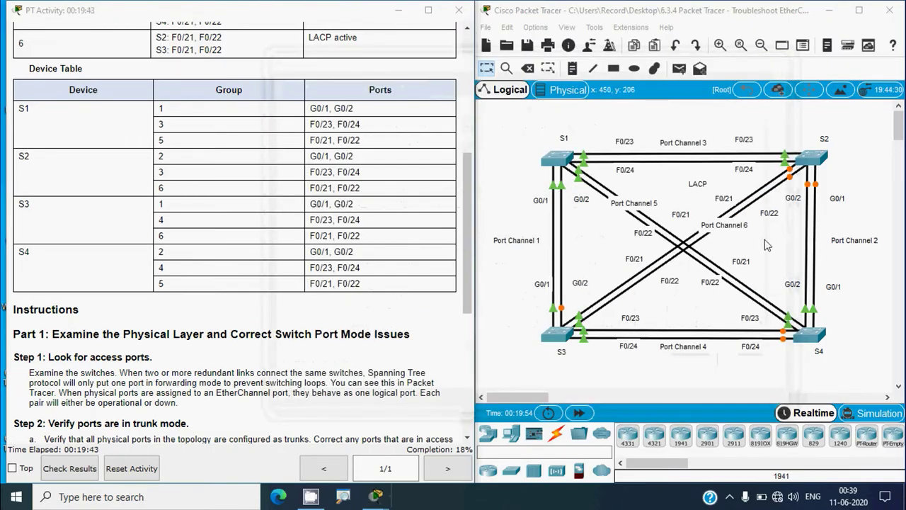
click(801, 340)
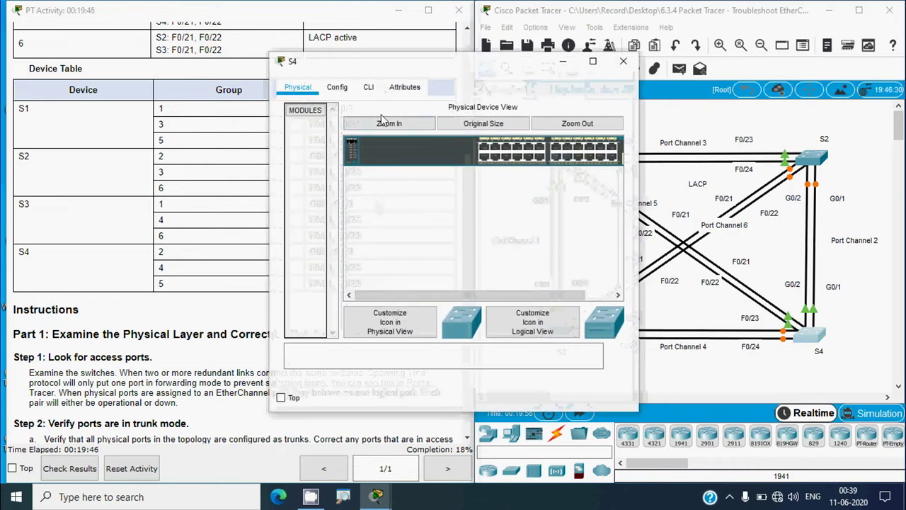
click(368, 86)
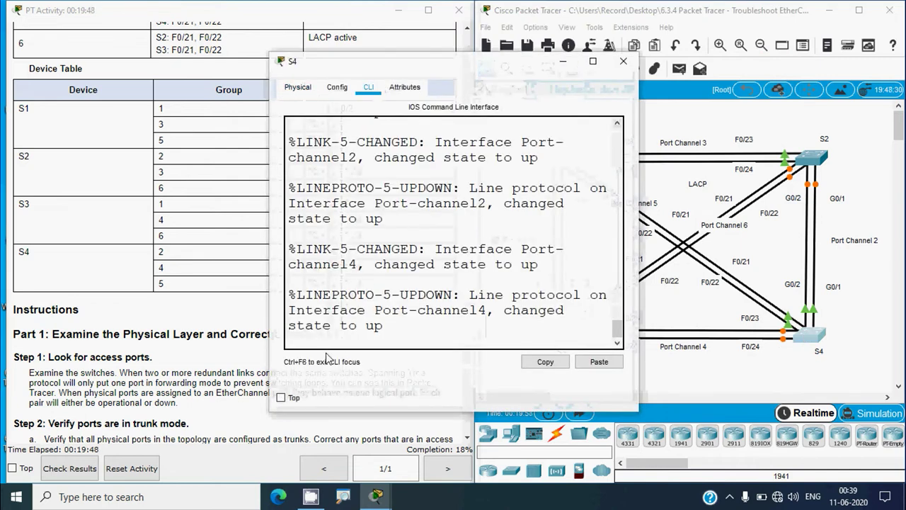
key(Return)
key(Return)
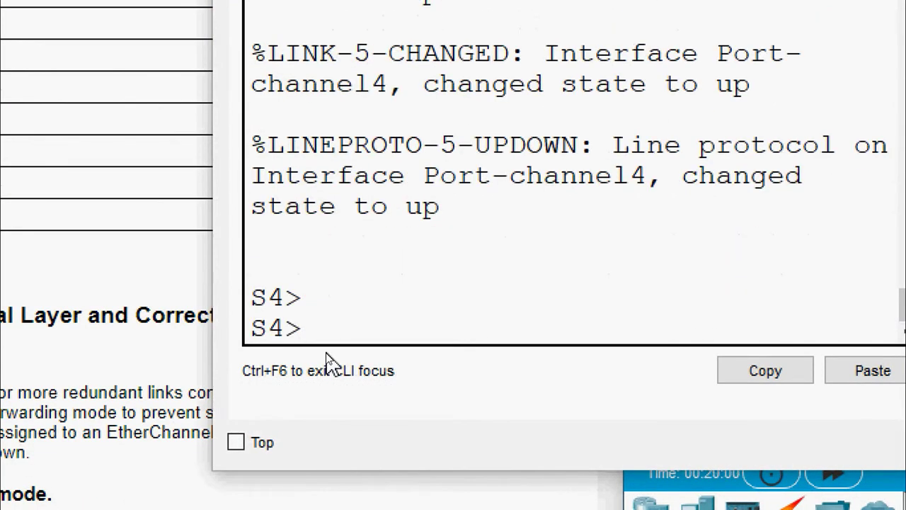
text(enable)
key(Return)
Step: Run show interfaces fa 0/24 switchport on S4 and examine the port's administrative and operational modes
text(sh)
key(Tab)
text(inter)
key(Tab)
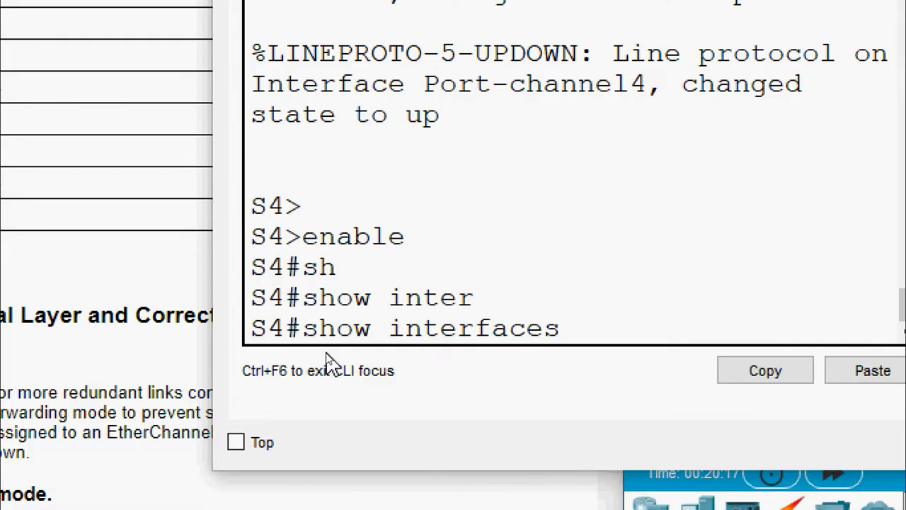
text(fa)
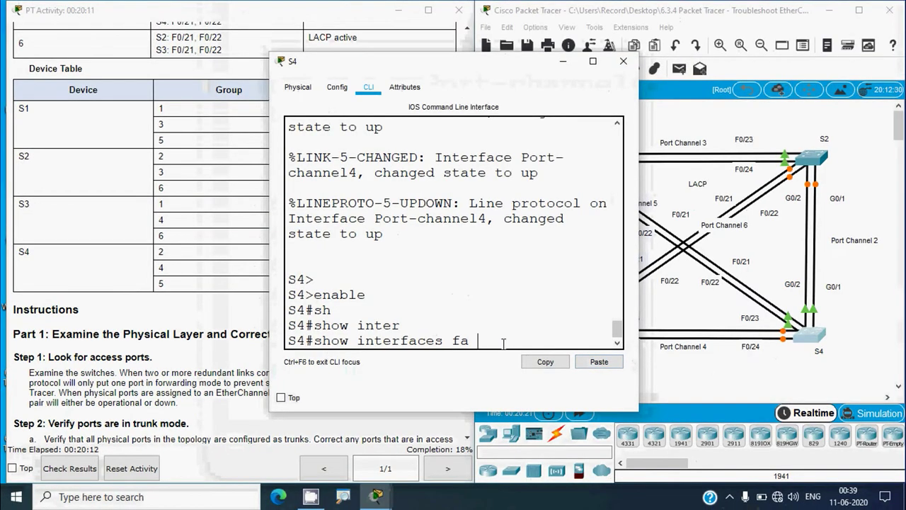
text( 0)
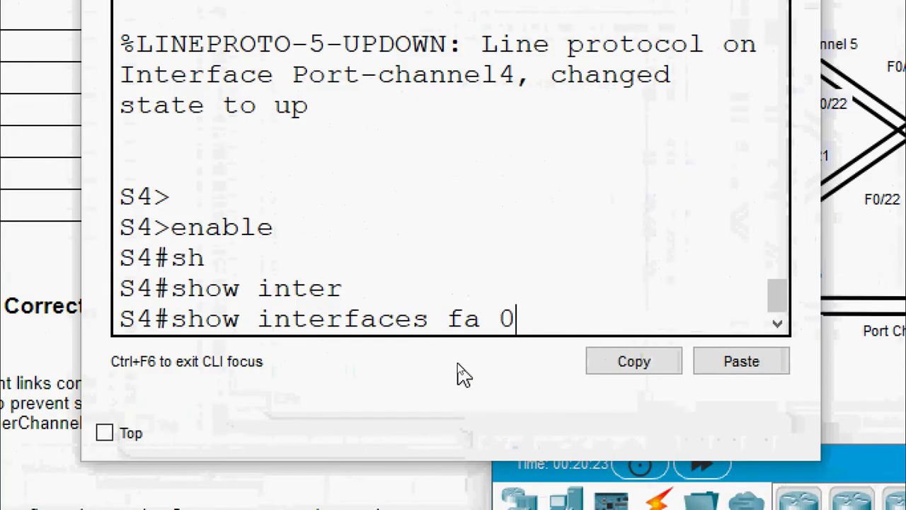
text(/24 switchport)
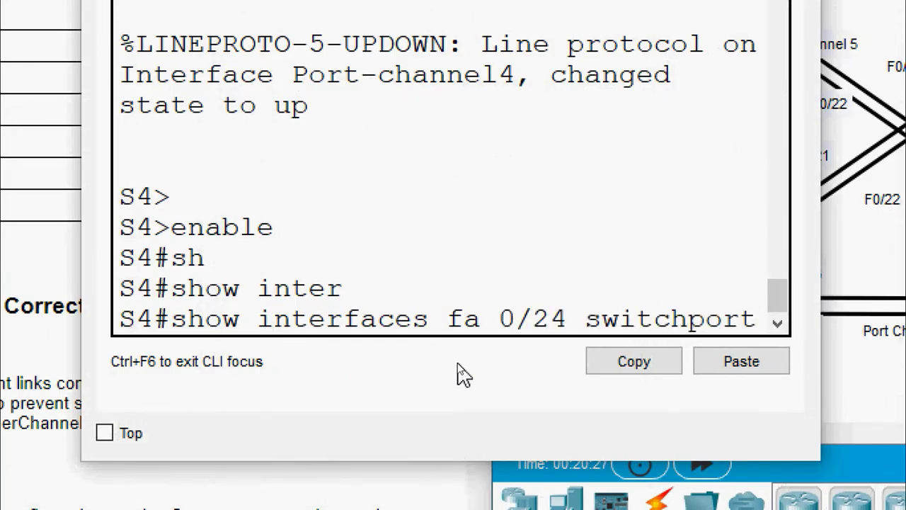
key(Return)
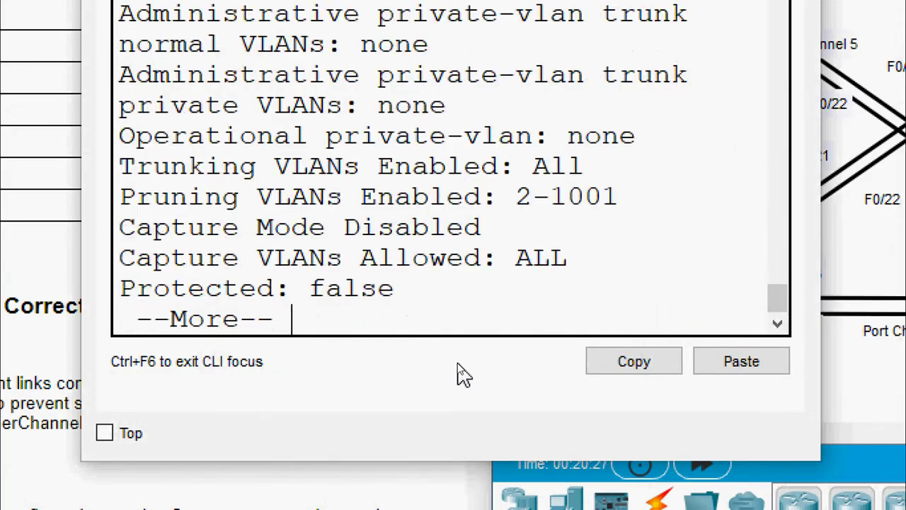
key(space)
scroll(476, 265, up, 2)
scroll(476, 266, up, 7)
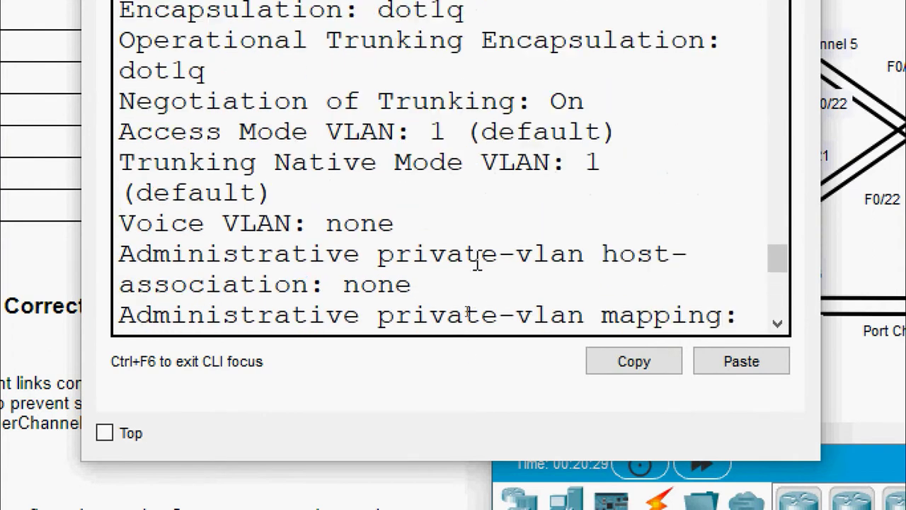
drag(564, 213, 327, 219)
Step: Run show interface trunk on S4
scroll(386, 237, down, 8)
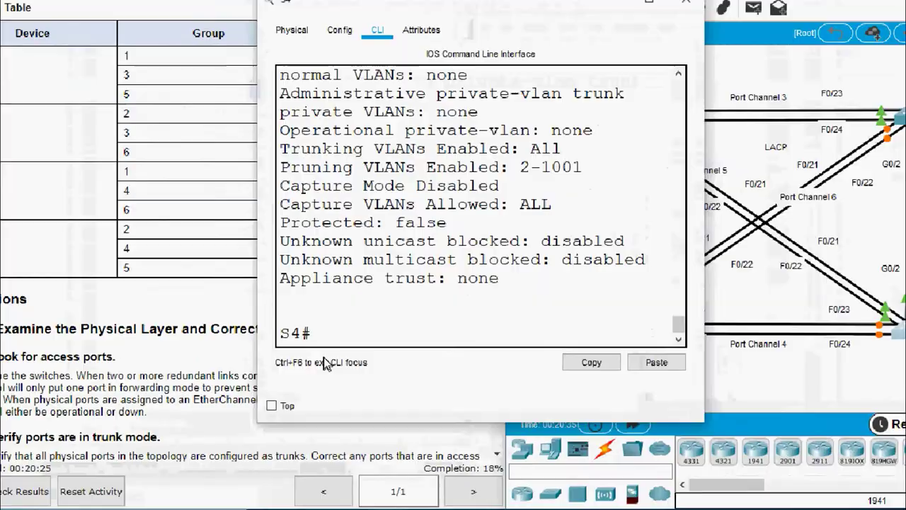
text(sh)
key(Tab)
text(interface trunk)
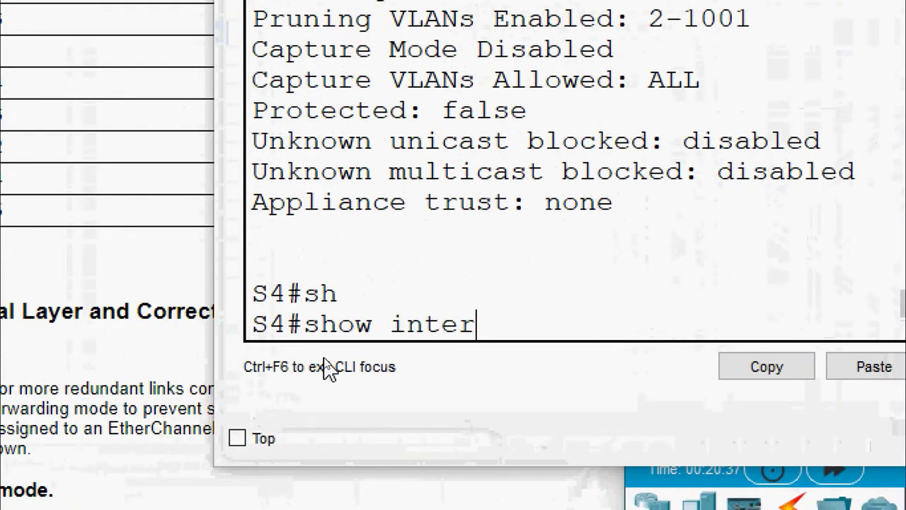
key(Return)
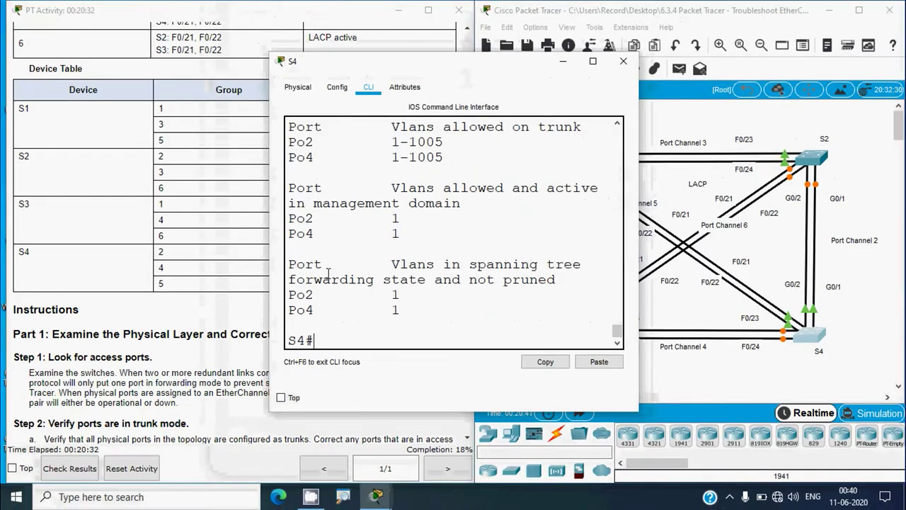
Step: Widen the S4 window and compare the port channels in its trunk output with the S4 groups in the Device Table
scroll(331, 189, up, 2)
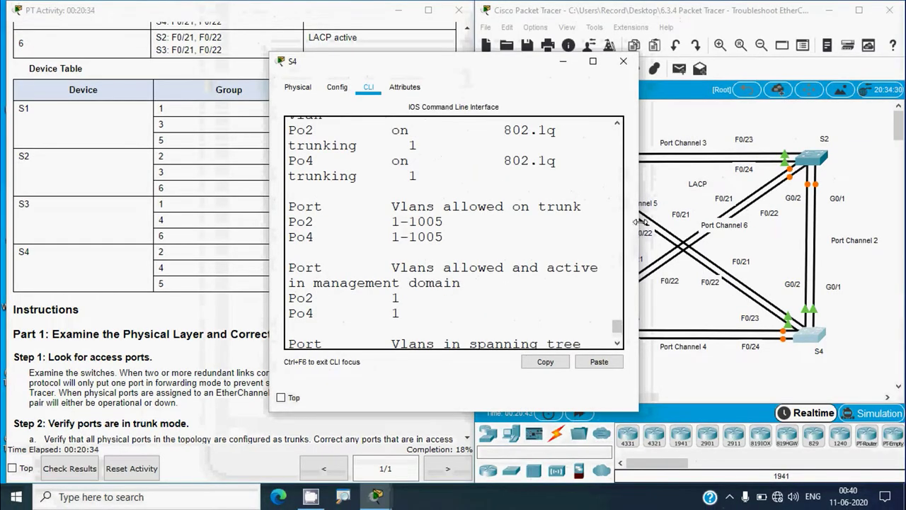
drag(639, 221, 767, 222)
scroll(400, 286, up, 5)
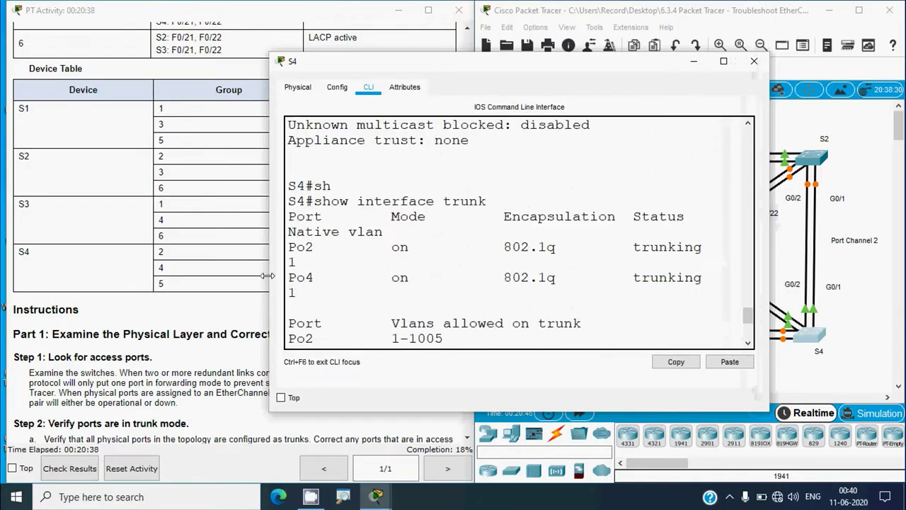
drag(268, 275, 157, 276)
scroll(222, 277, up, 2)
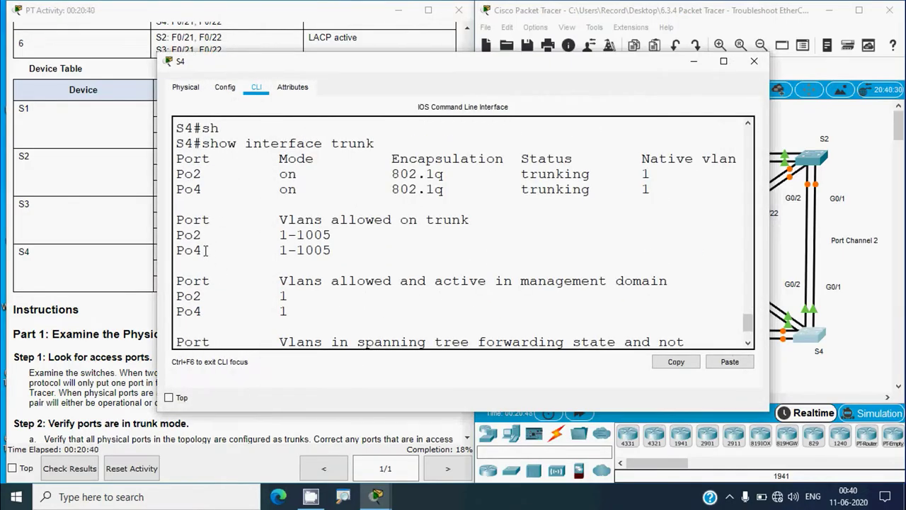
click(109, 257)
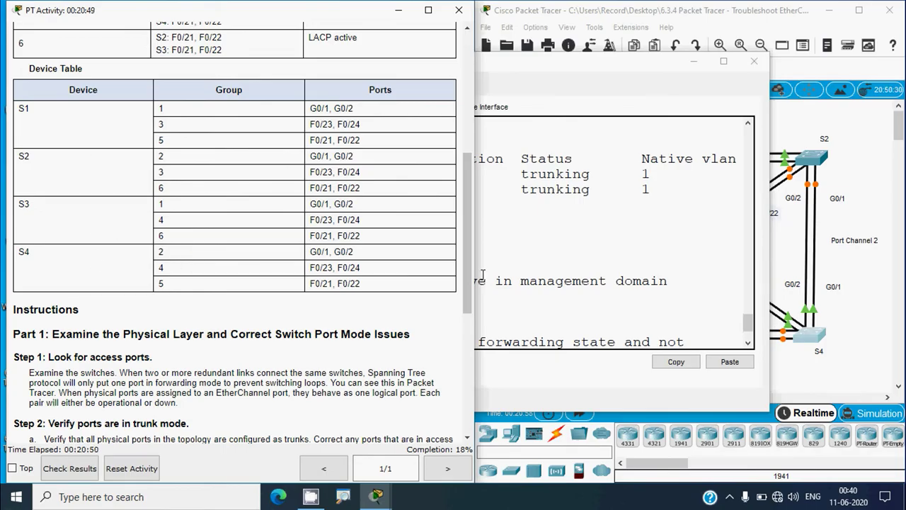
scroll(338, 322, down, 1)
scroll(339, 322, down, 2)
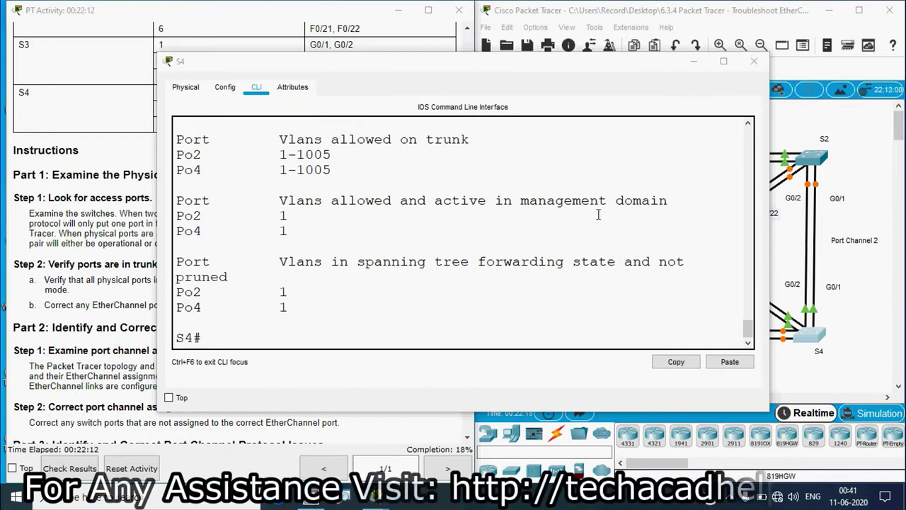
Step: Close the S4 window and review the Part 2 port channel assignment instructions together with the Port Channel and Device tables
click(753, 61)
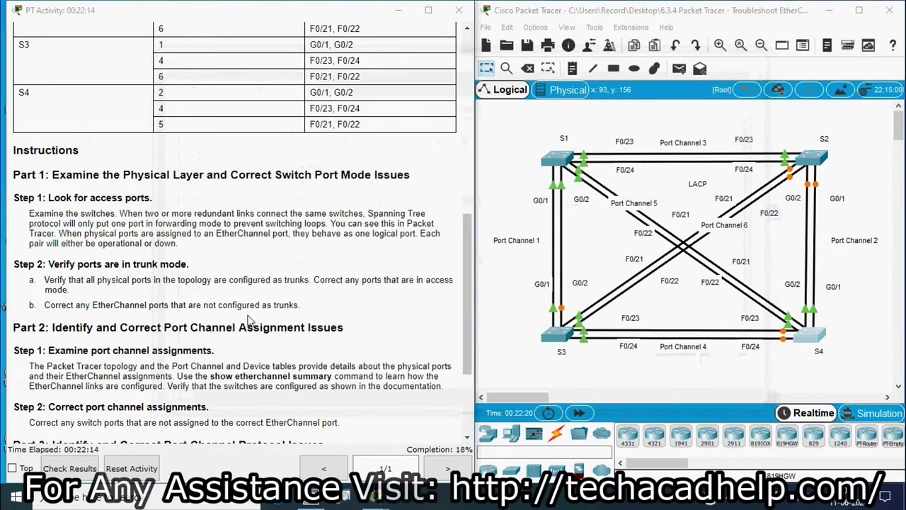
scroll(130, 278, down, 3)
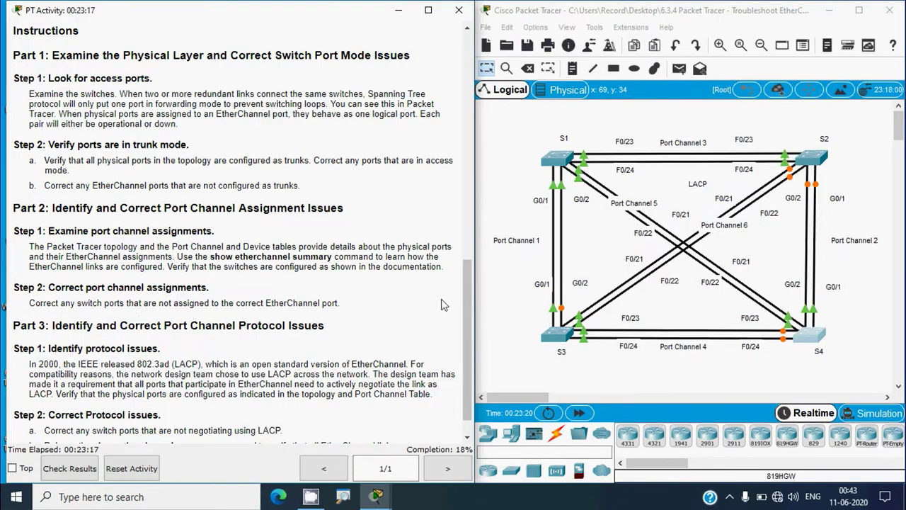
drag(464, 289, 421, 122)
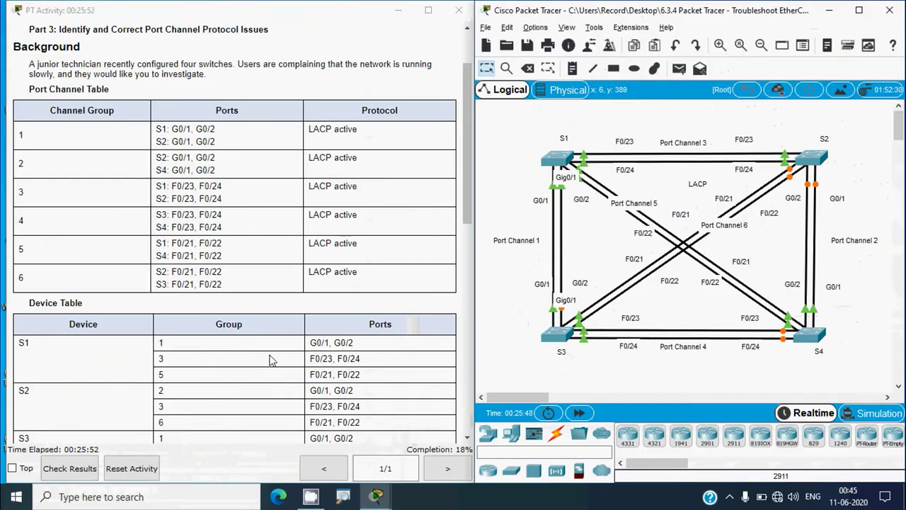
scroll(269, 361, down, 2)
scroll(262, 357, down, 3)
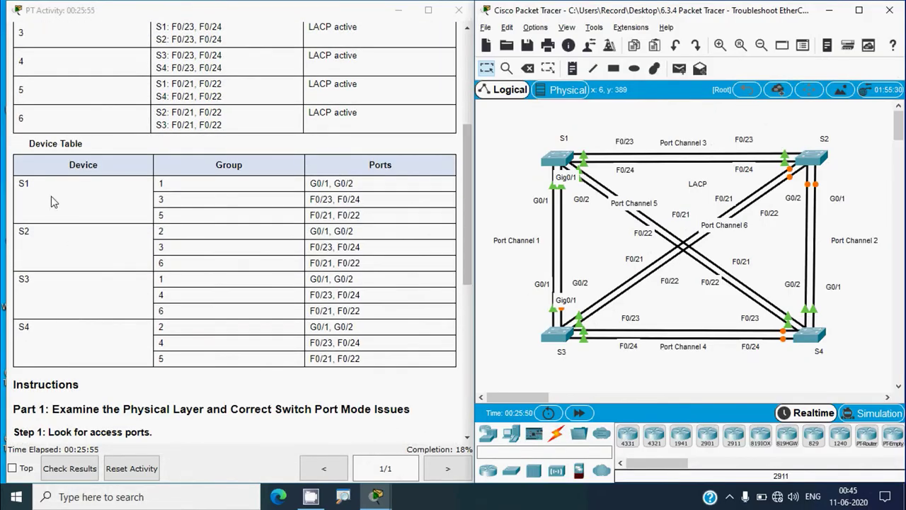
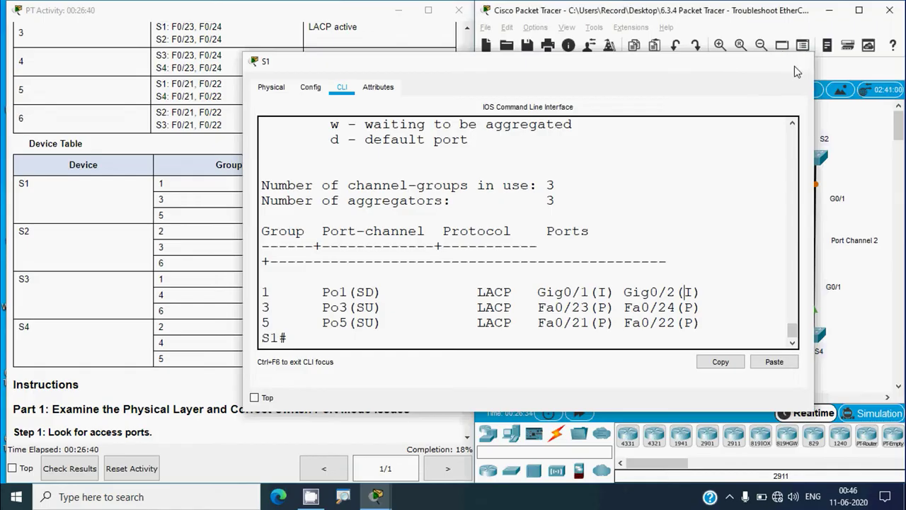
Step: Close the S1 window, open S3's command line and widen its window so the EtherChannel summary rows fit on single lines
click(797, 63)
click(556, 342)
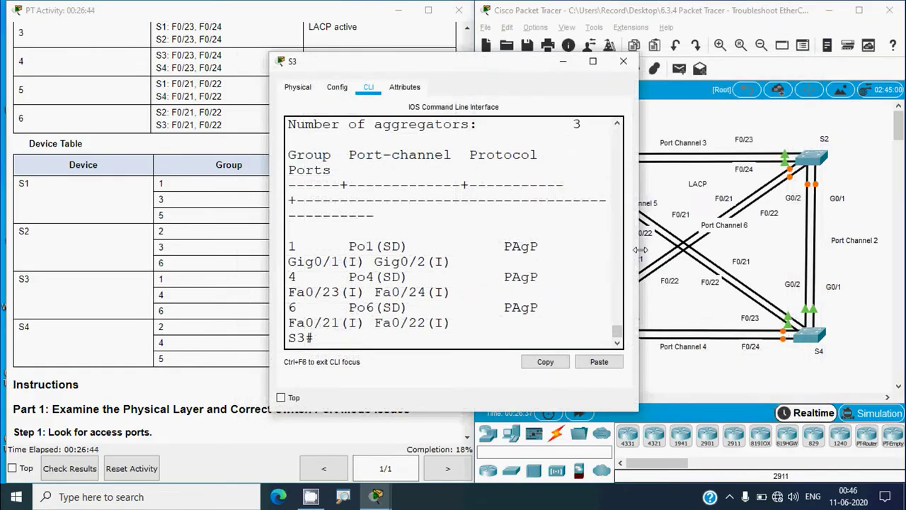
drag(637, 249, 809, 249)
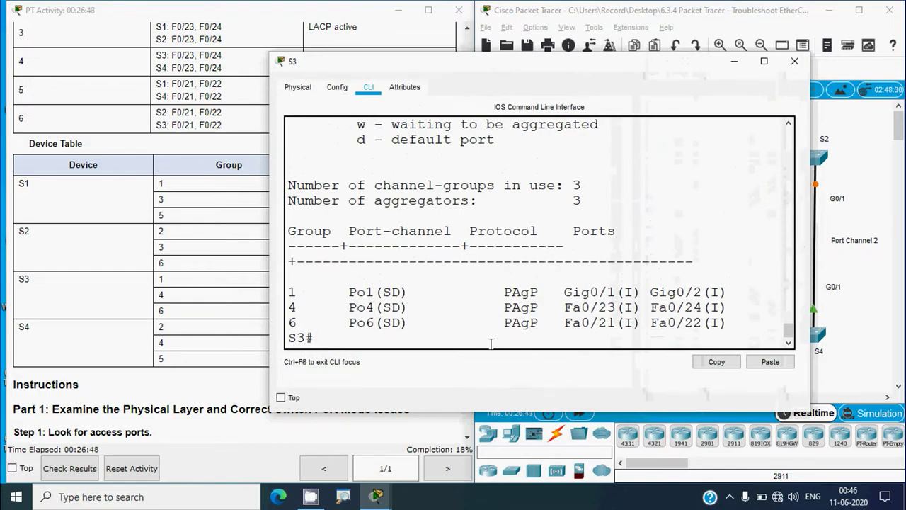
text(conf)
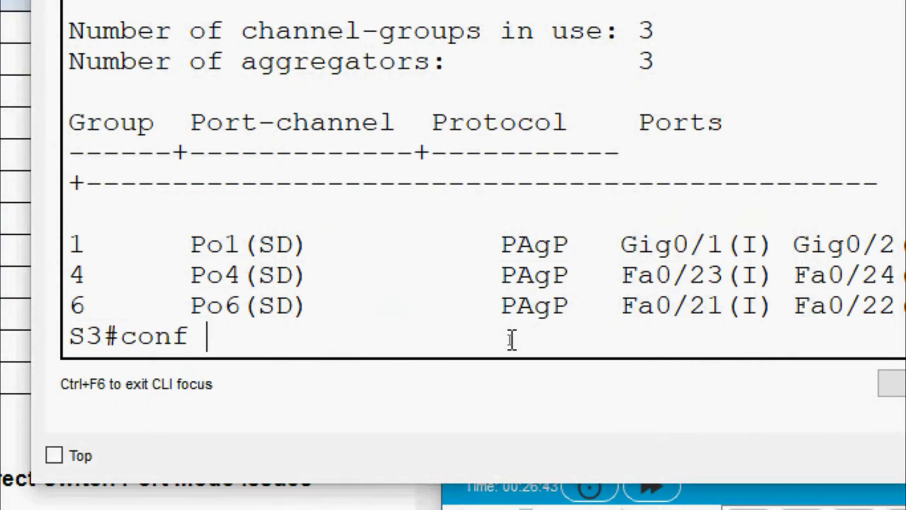
key(BackSpace)
key(BackSpace)
key(BackSpace)
key(BackSpace)
key(BackSpace)
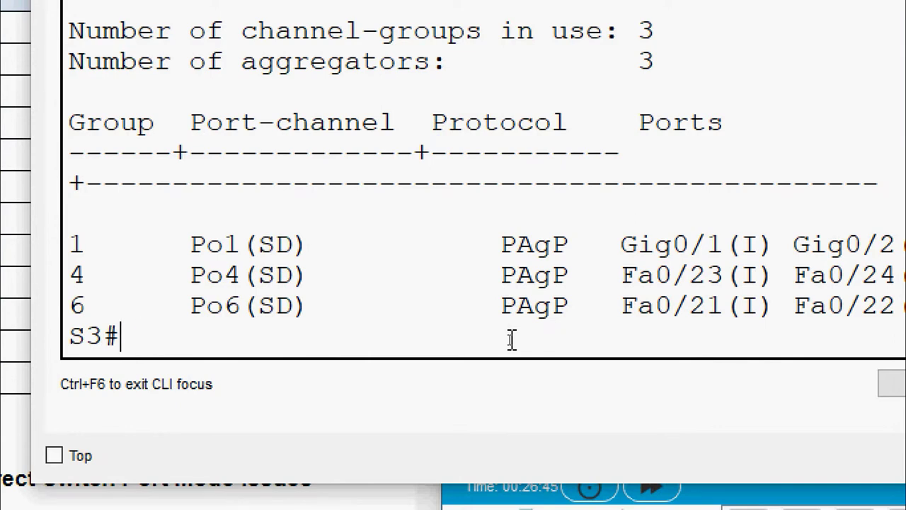
Step: Run show etherchannel summary on S3
text(shwo t)
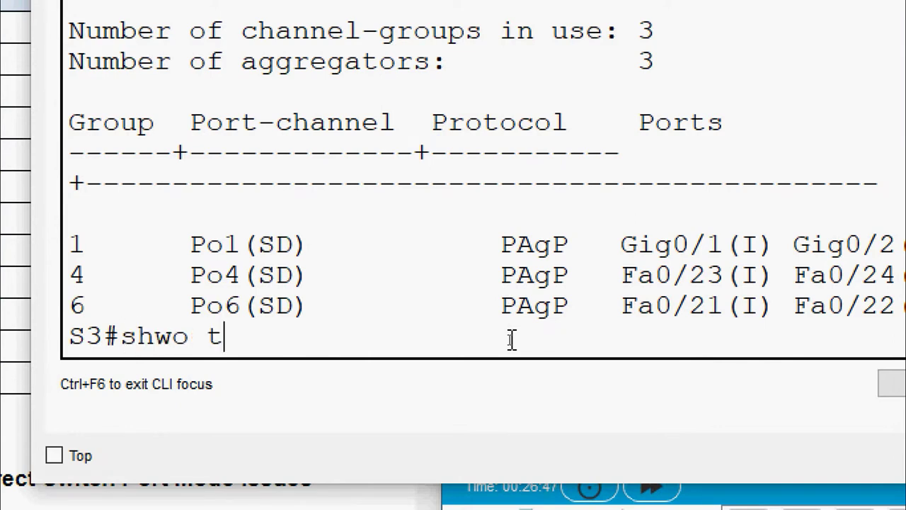
key(BackSpace)
key(BackSpace)
key(BackSpace)
key(BackSpace)
text(ow et)
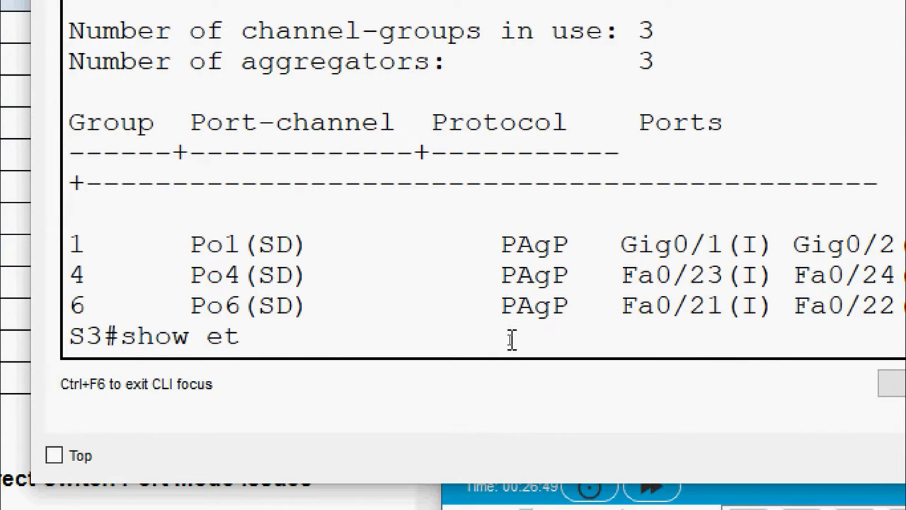
text(herchannel suuj)
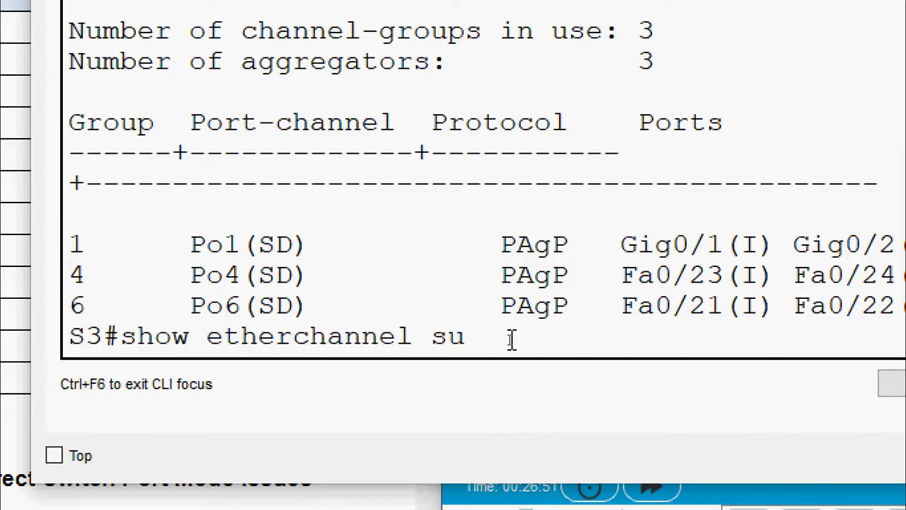
key(BackSpace)
key(BackSpace)
text(mmary)
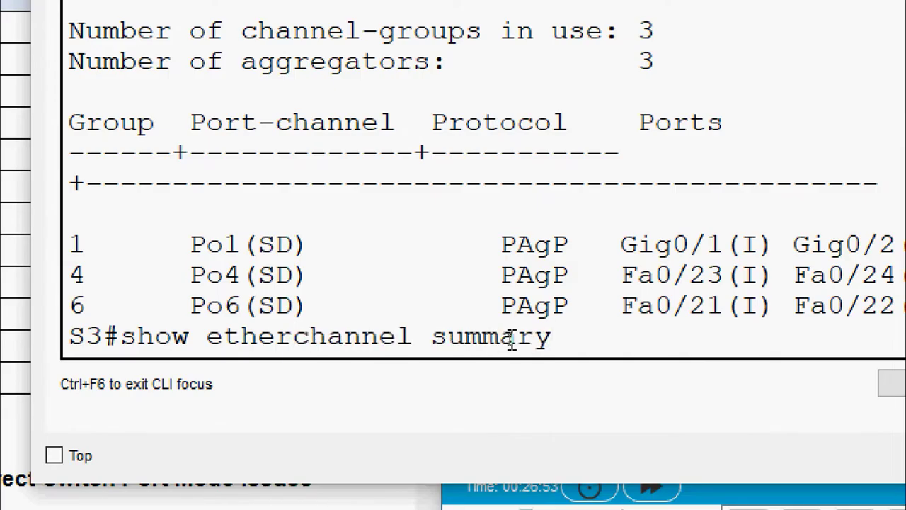
key(Return)
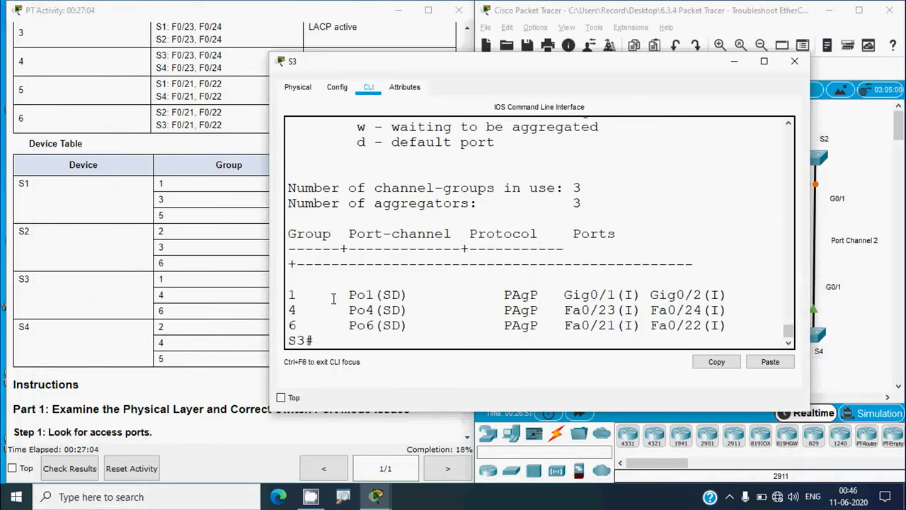
Step: Examine the group 1 row in S3's EtherChannel summary, checking its port channel status, protocol and member ports
drag(292, 295, 402, 295)
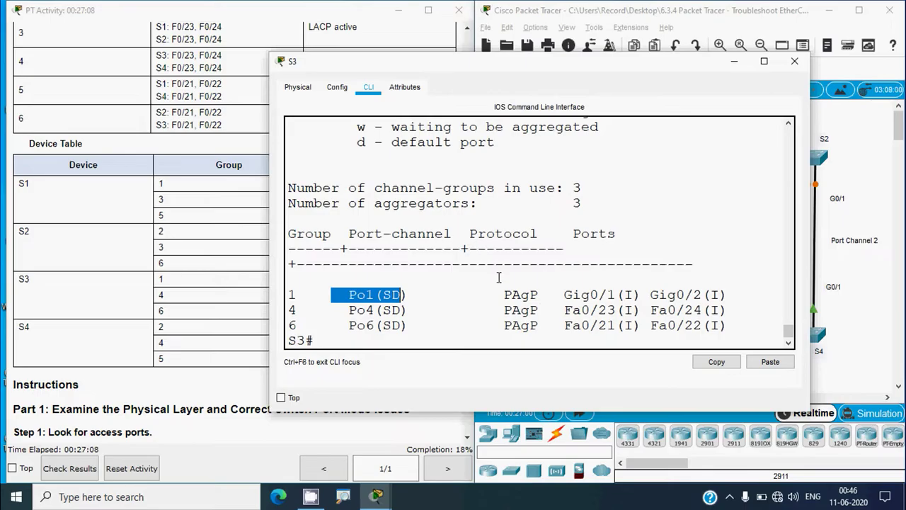
drag(501, 294, 540, 295)
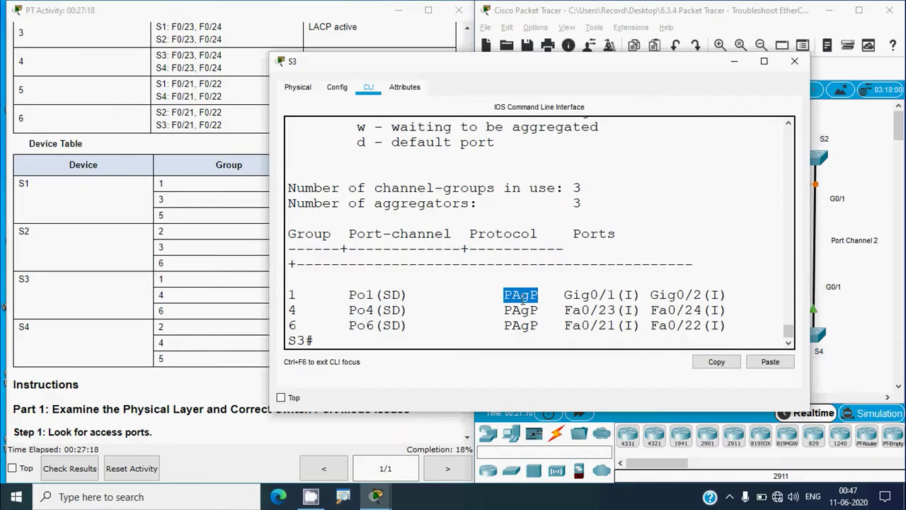
click(579, 301)
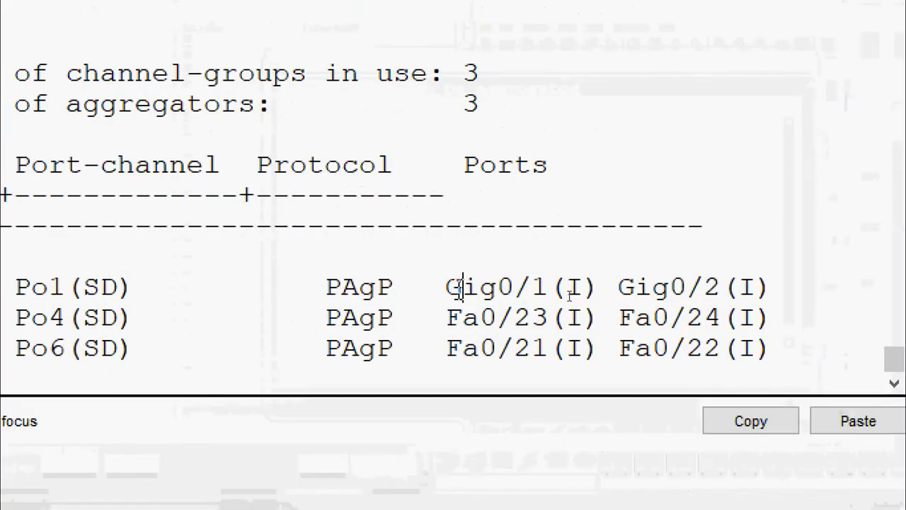
drag(447, 286, 536, 290)
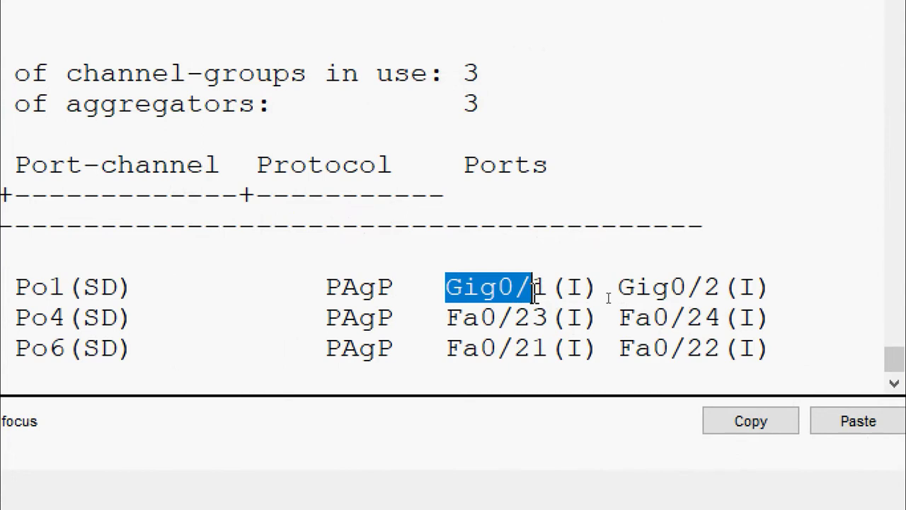
drag(342, 287, 352, 292)
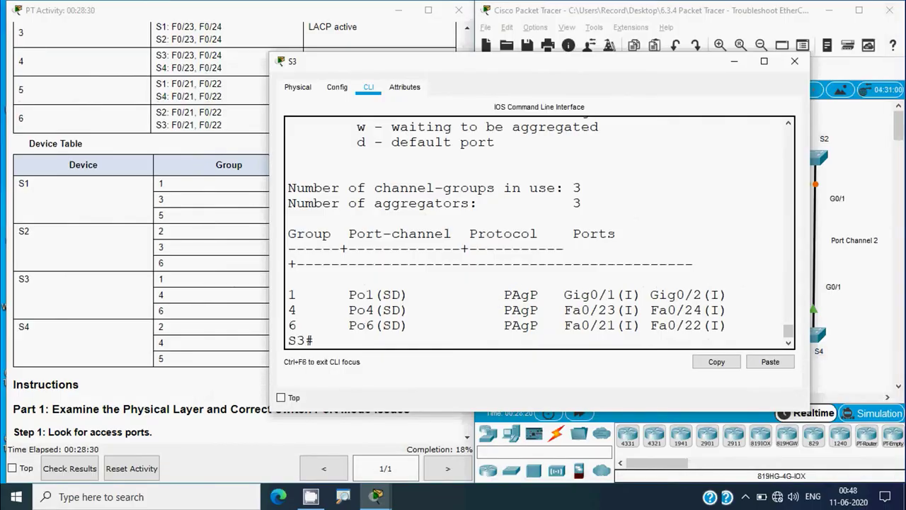
click(461, 309)
drag(554, 294, 737, 296)
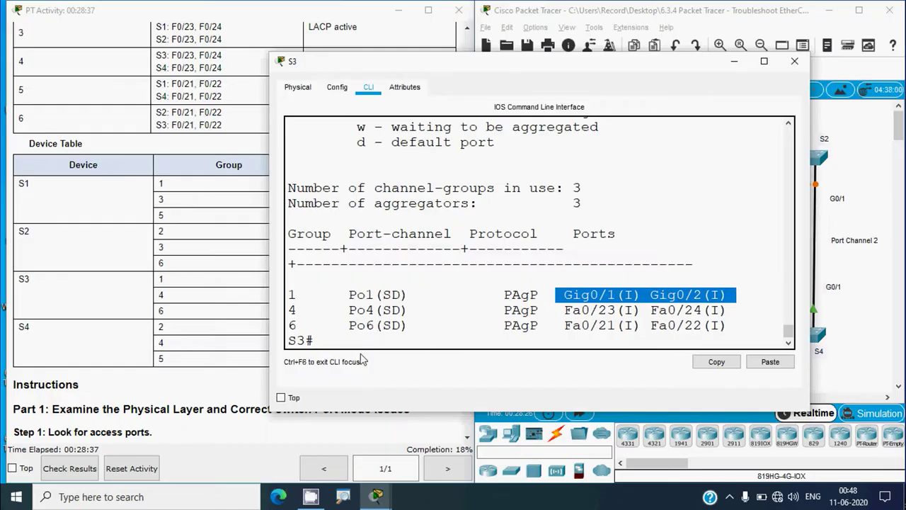
Step: Enter configuration mode on S3, select interface range g0/1-2 and remove its channel group with no channel-group
click(331, 342)
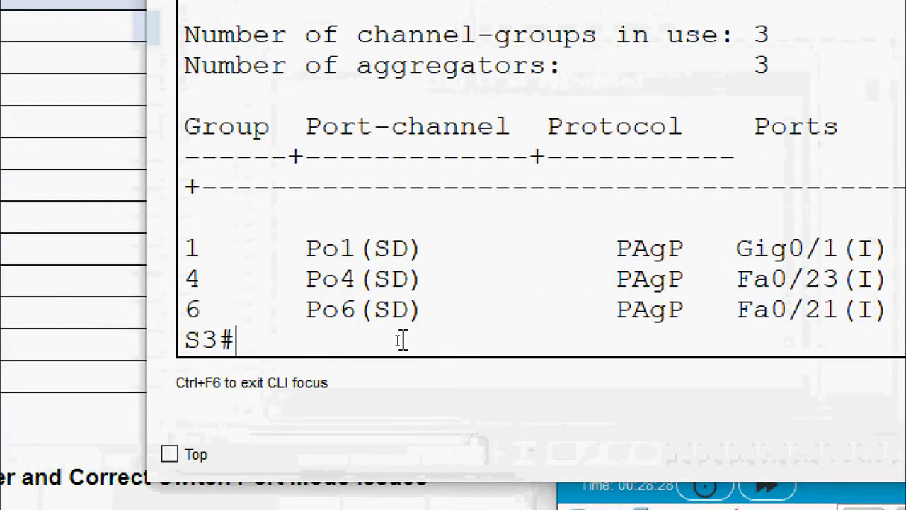
text(conf t)
key(Return)
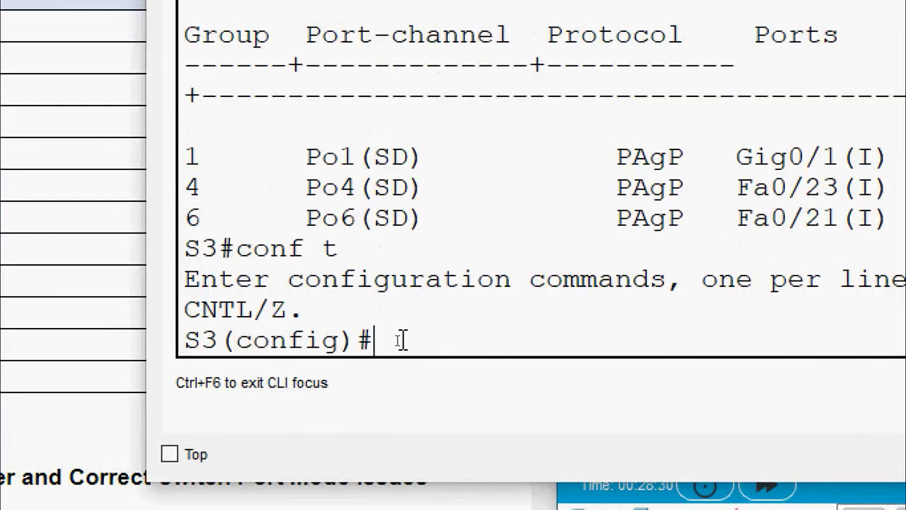
text(interface range g)
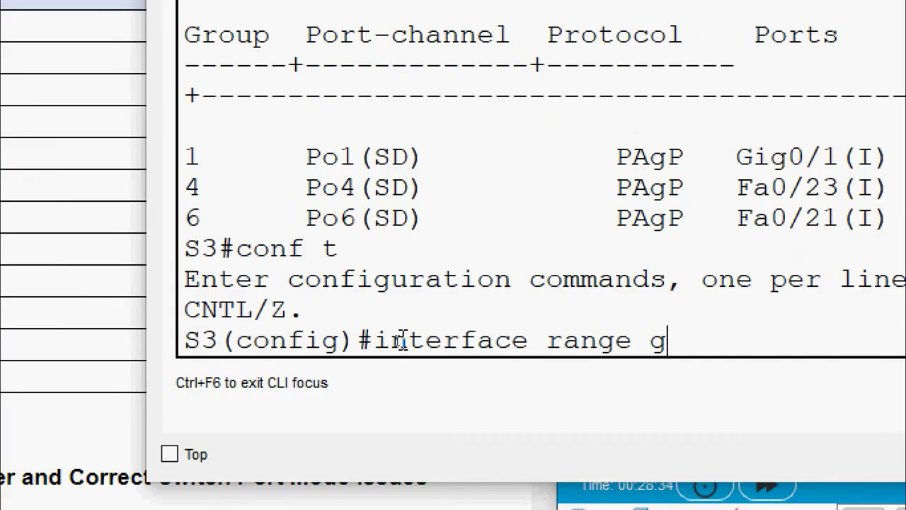
text(0/1-2)
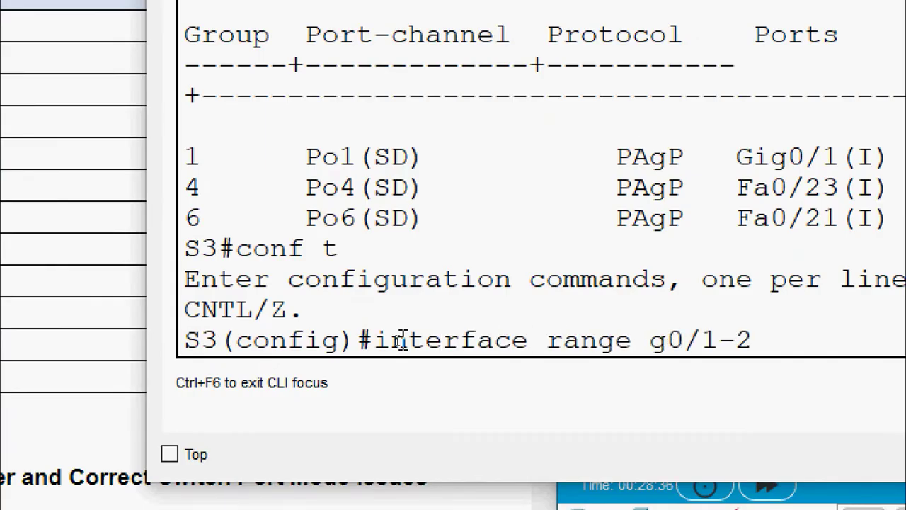
key(Return)
text(no )
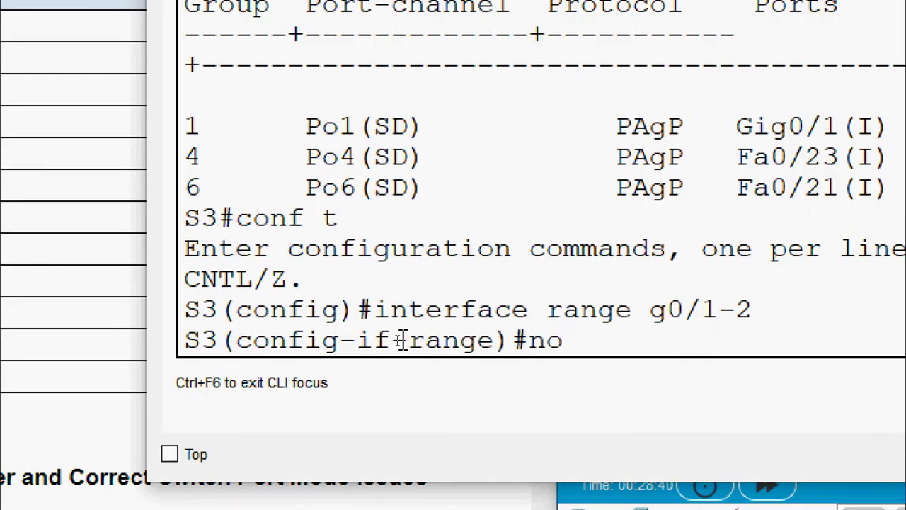
text(channe)
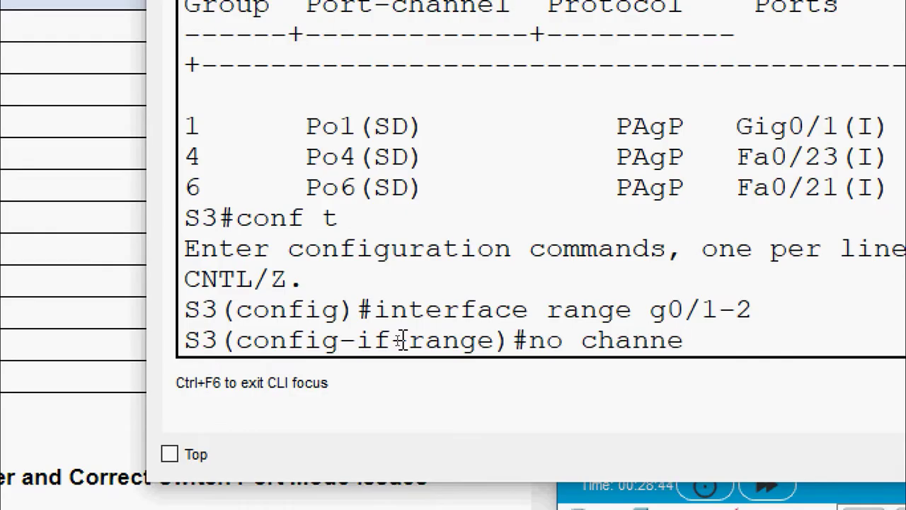
text(l-group)
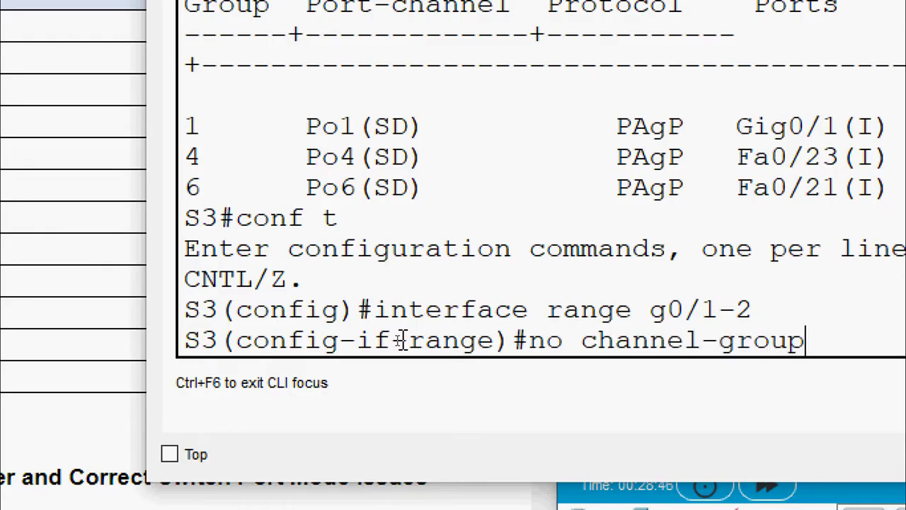
key(Return)
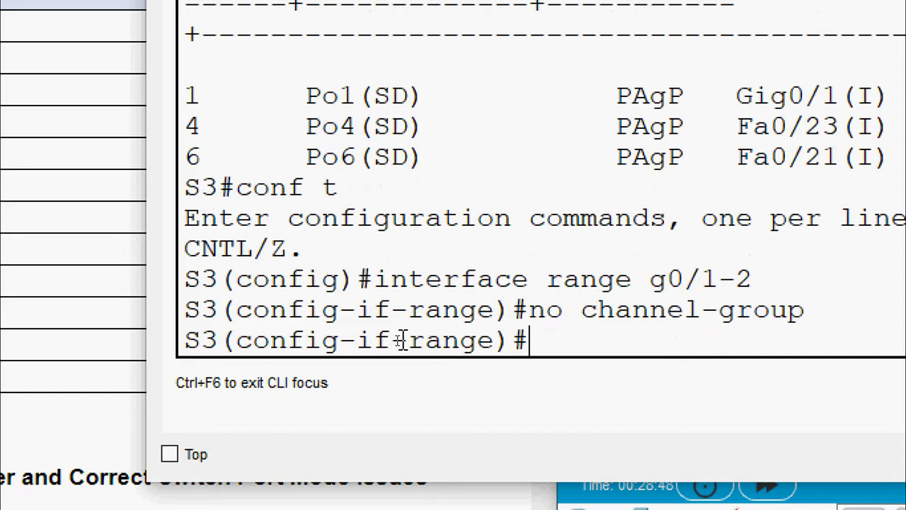
Step: Assign S3's g0/1-2 range to channel group 1 in active mode, consulting the command help for options, and exit configuration mode
text(channel)
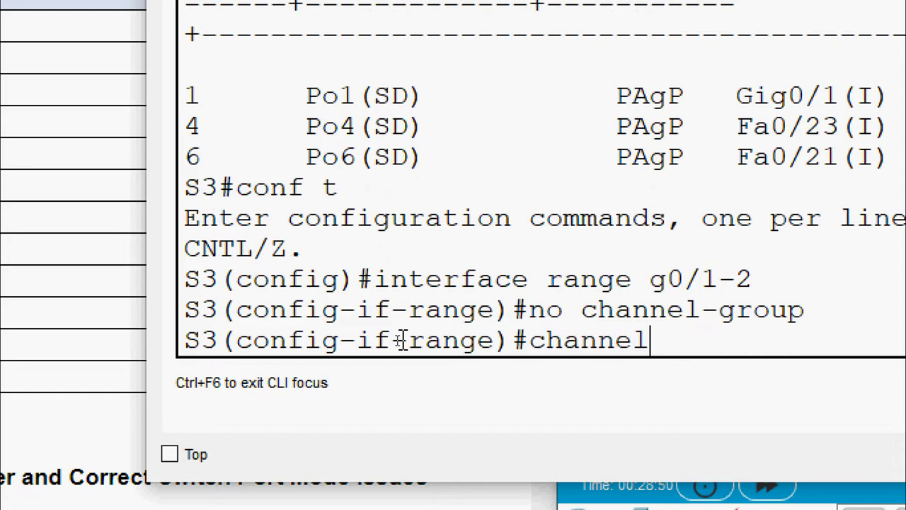
text(-group)
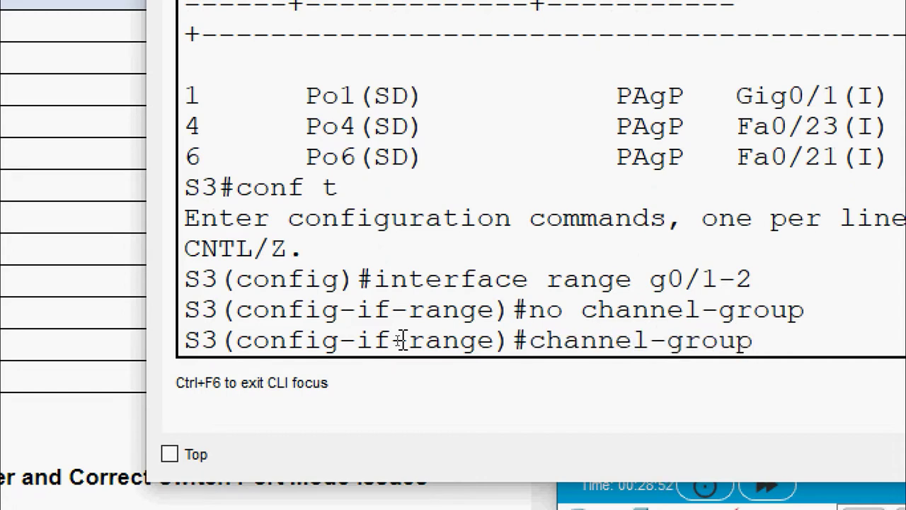
text( ?)
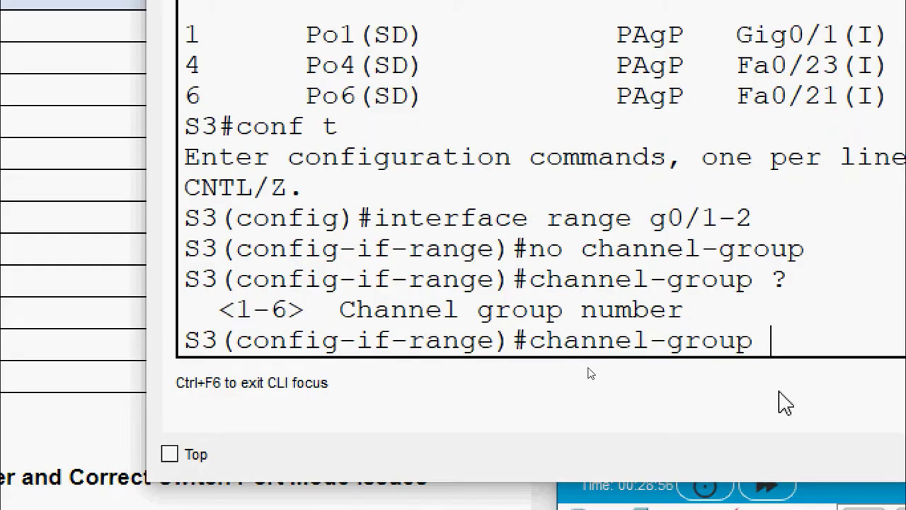
text(1)
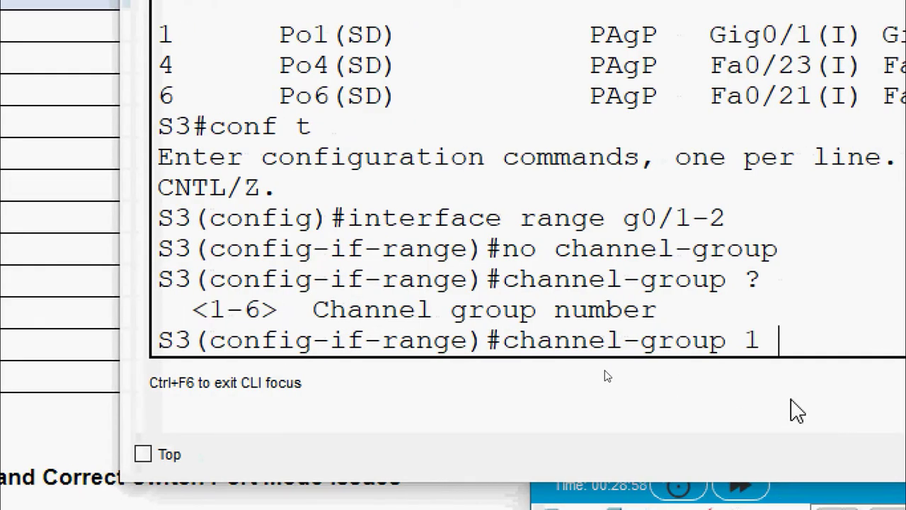
text( ?)
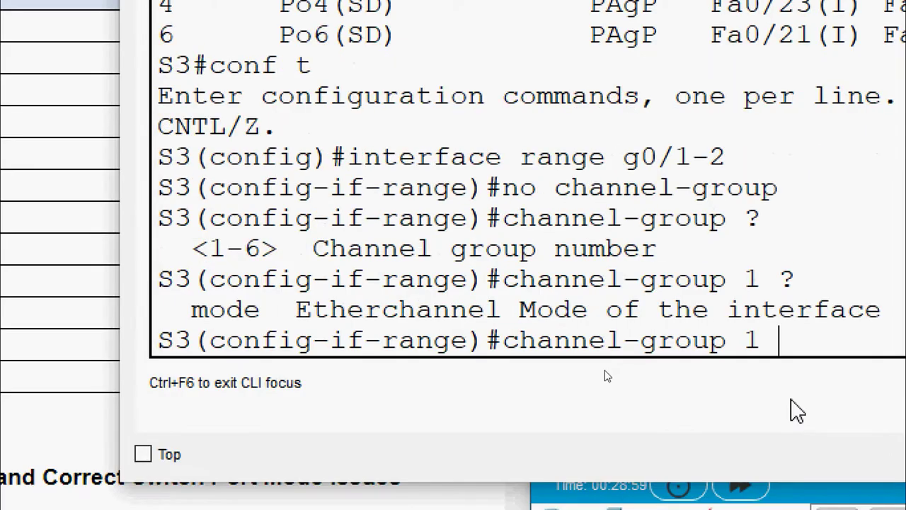
text(mode)
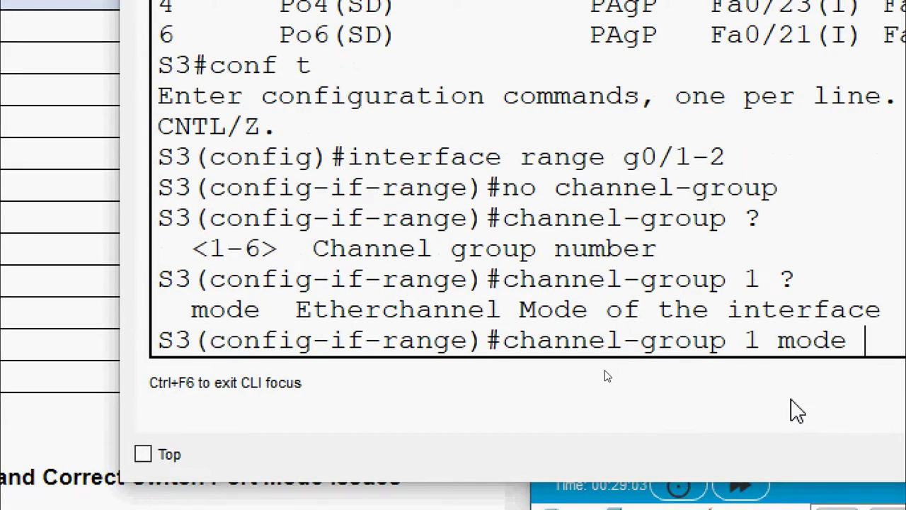
text( ?)
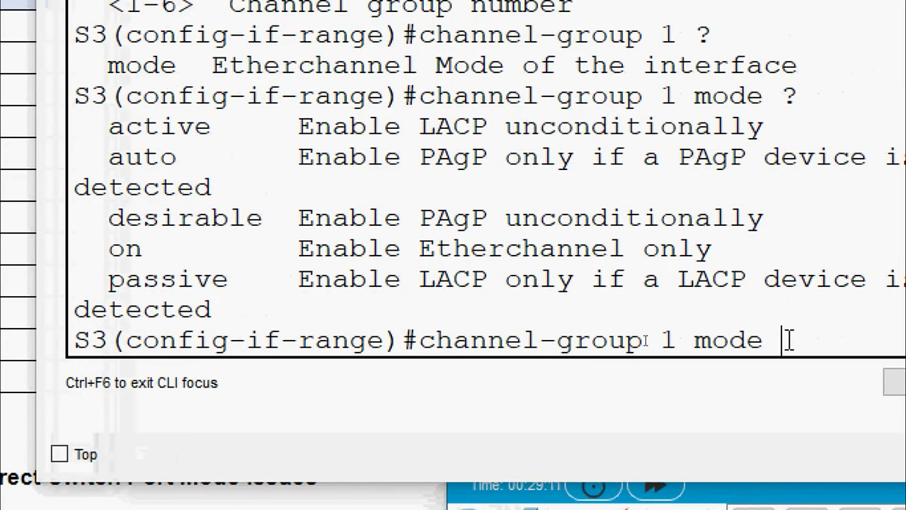
text(a)
text(ctive)
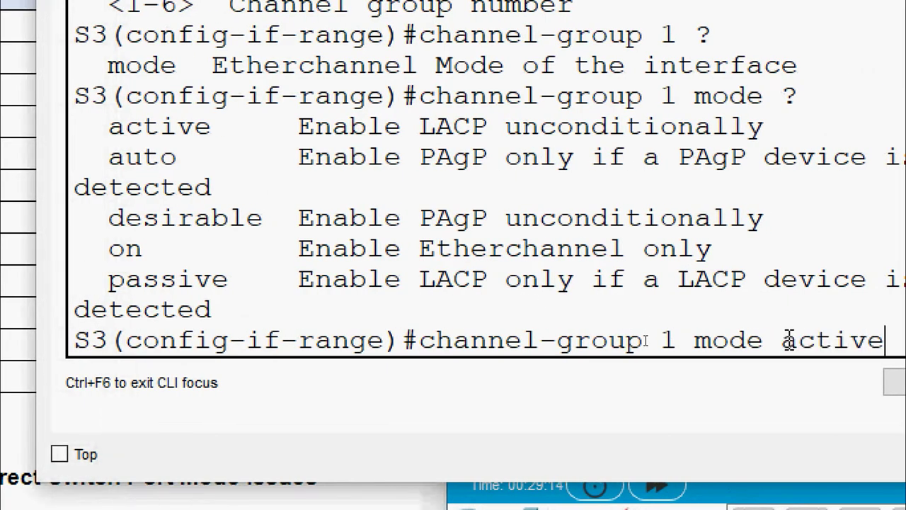
key(Return)
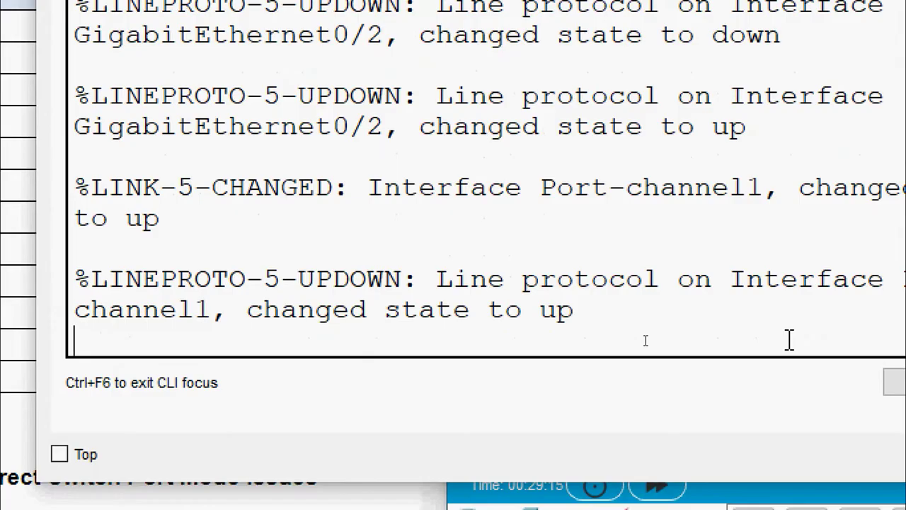
key(Return)
text(end)
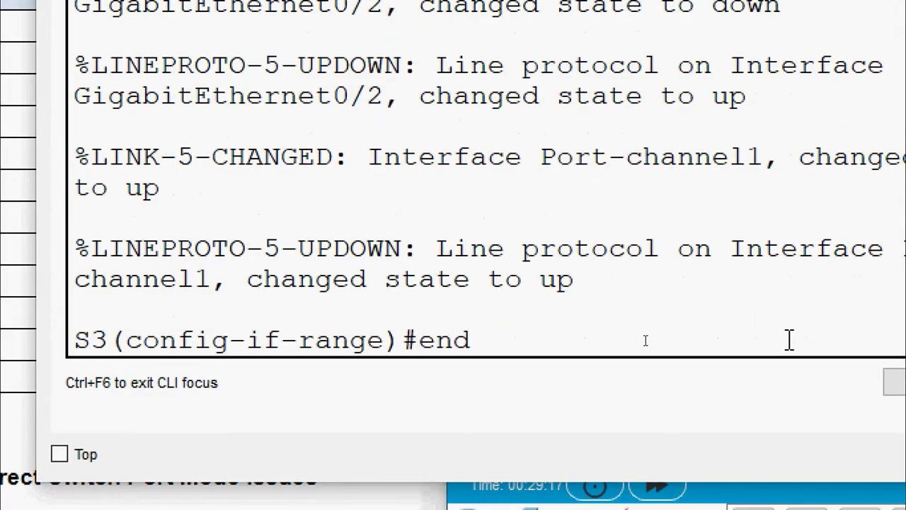
key(Return)
key(Return)
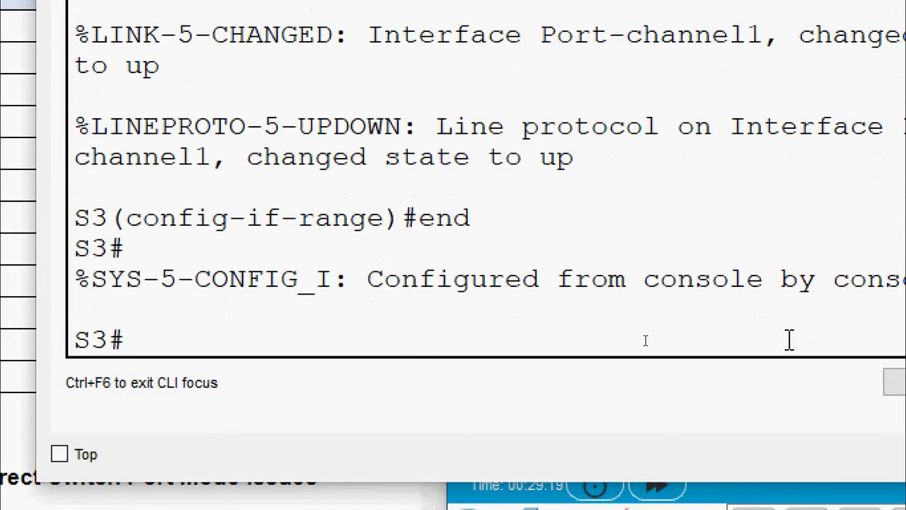
Step: Run show etherchannel summary on S3 to recheck its channel groups
text(show ether)
key(BackSpace)
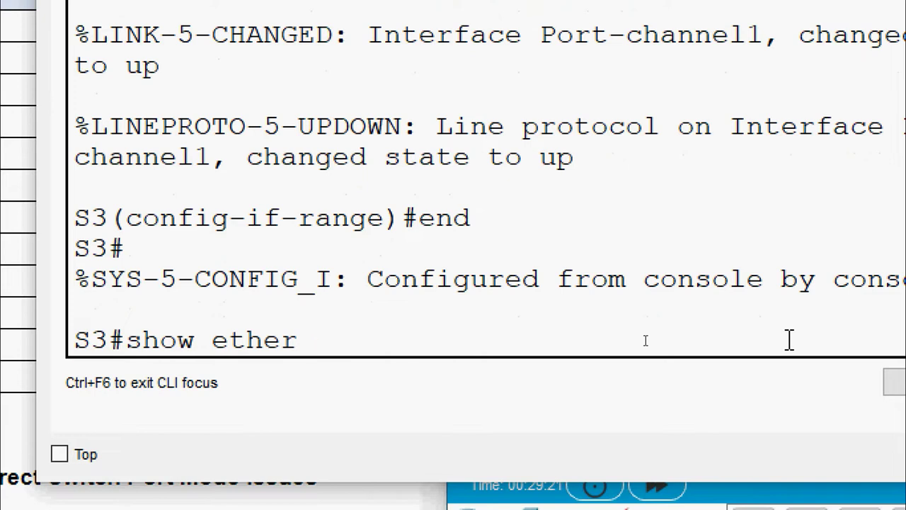
text(chane)
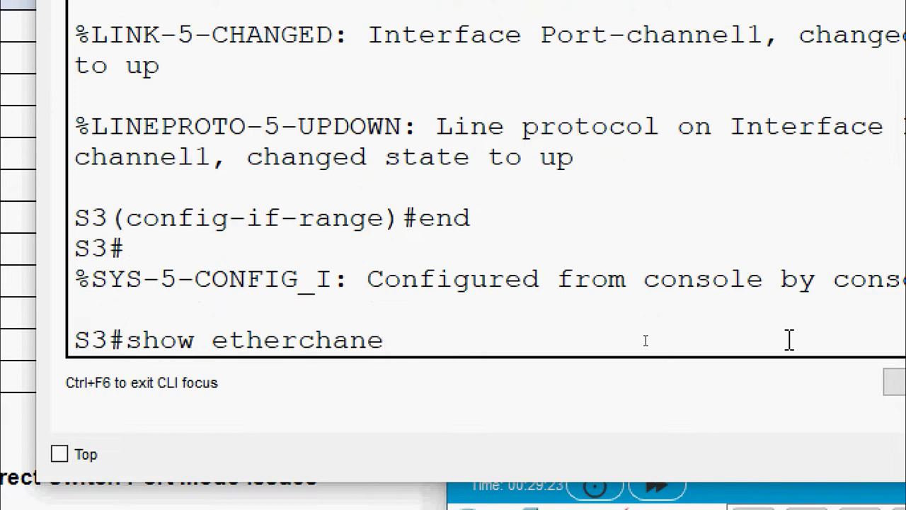
key(BackSpace)
text(nel summary)
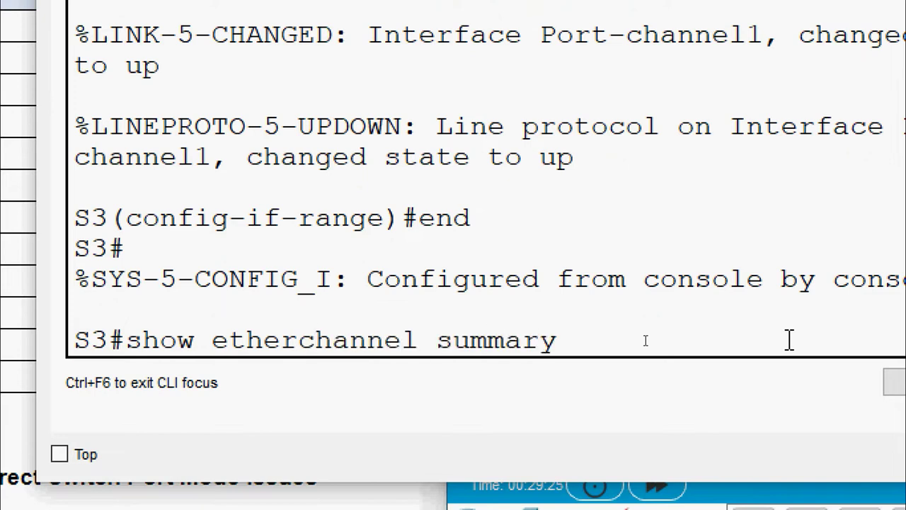
key(Return)
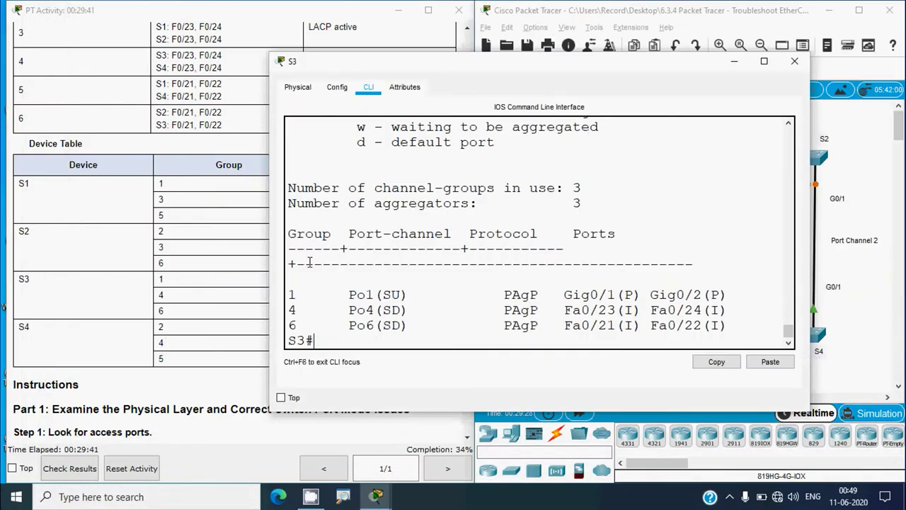
Step: Examine the group 1 row in S3's EtherChannel summary, checking port channel status, member port flags against the legend, and protocol
drag(338, 294, 391, 295)
click(407, 294)
drag(503, 295, 729, 296)
click(629, 296)
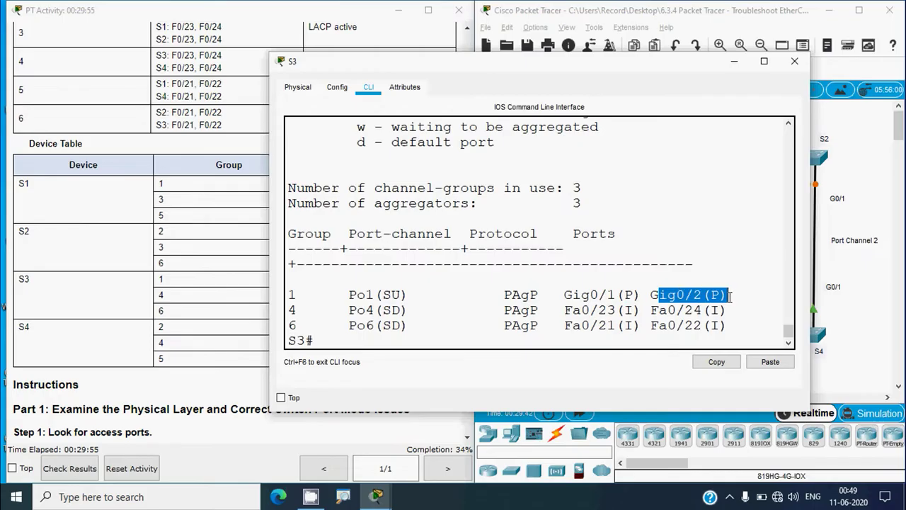
scroll(548, 303, up, 4)
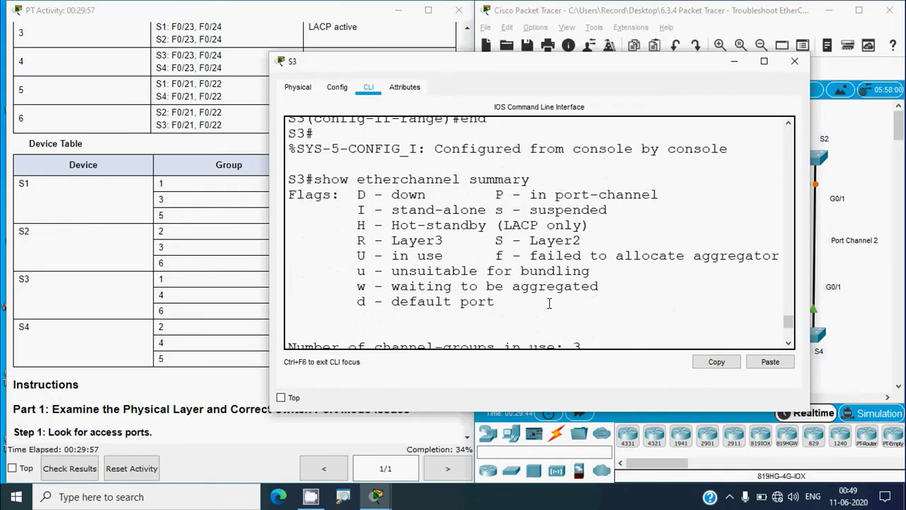
drag(529, 194, 658, 198)
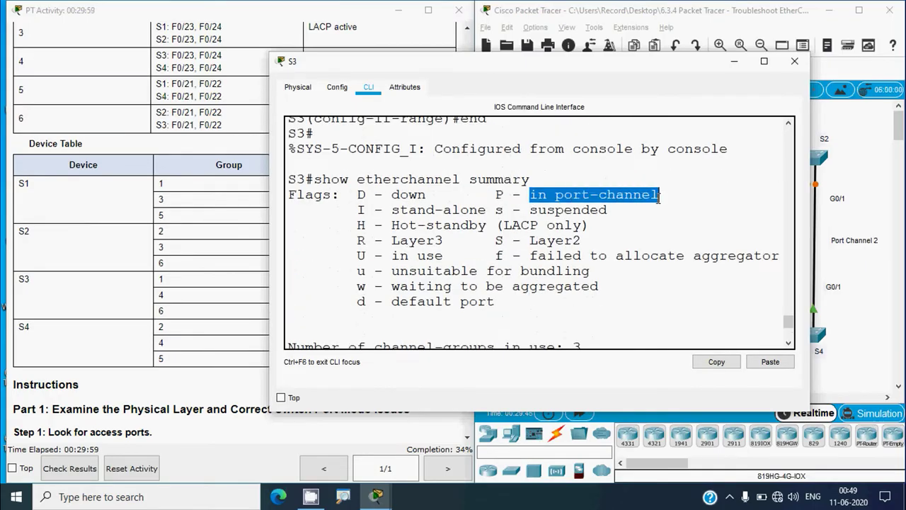
scroll(578, 276, down, 4)
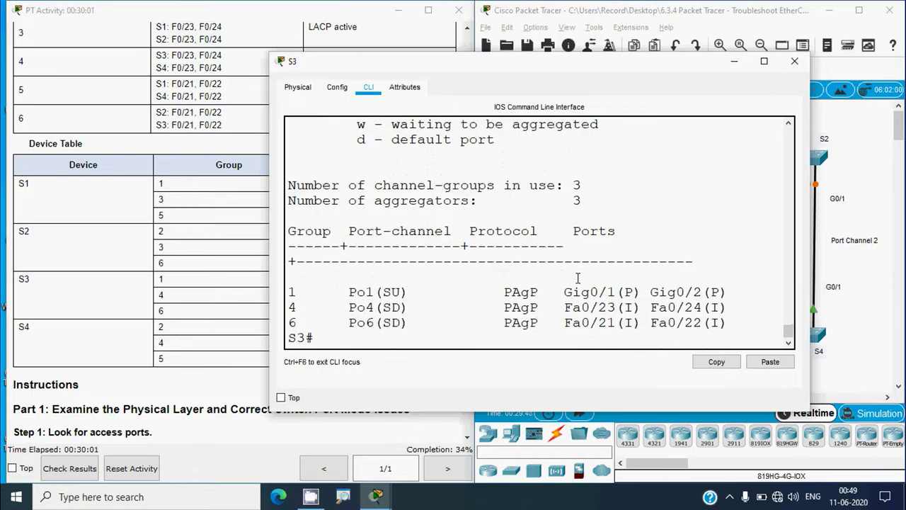
drag(504, 291, 539, 293)
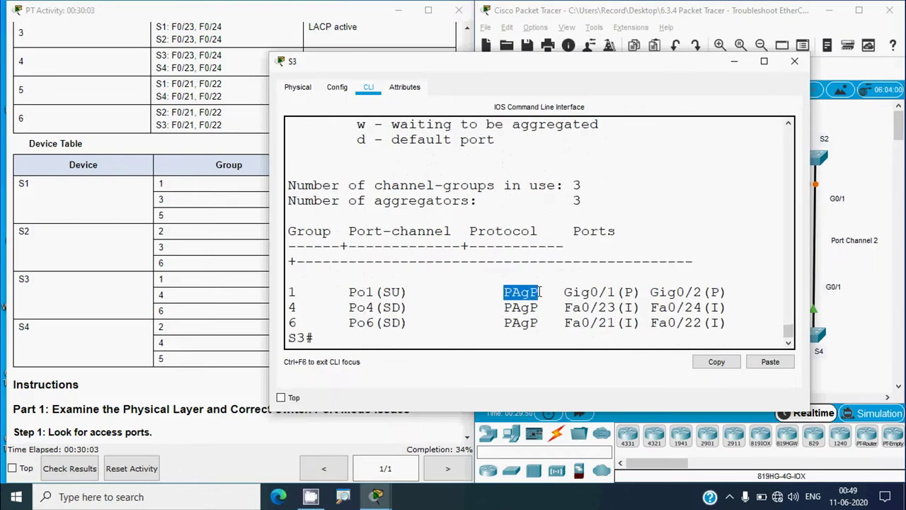
click(452, 295)
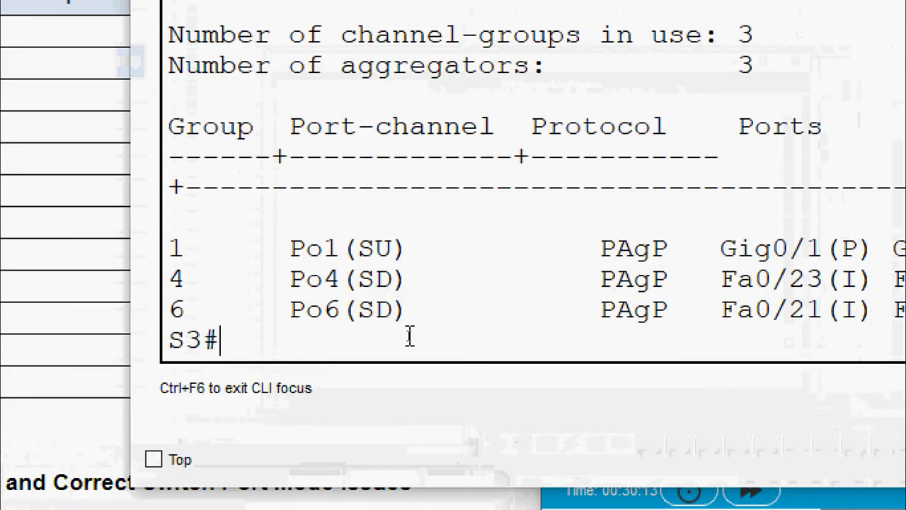
Step: Enter configuration mode on S3 and select interface range g0/1-2
text(conf )
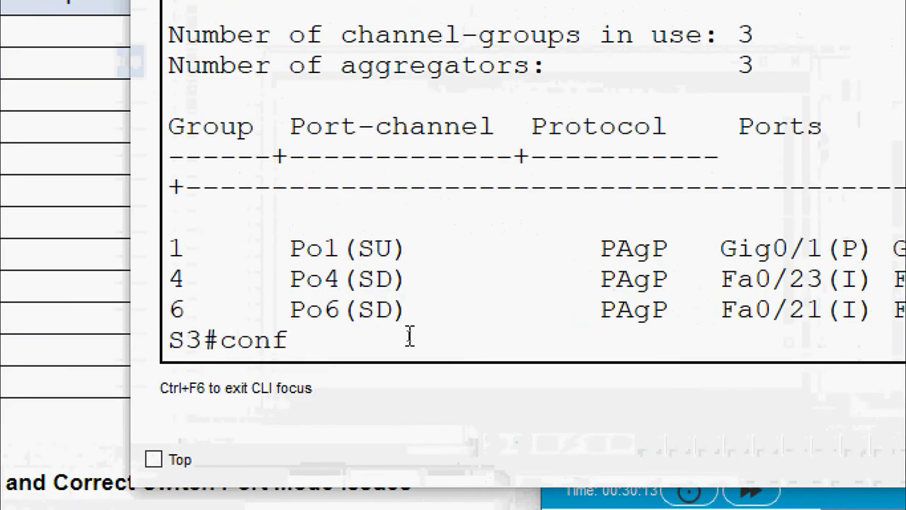
text(t)
key(Return)
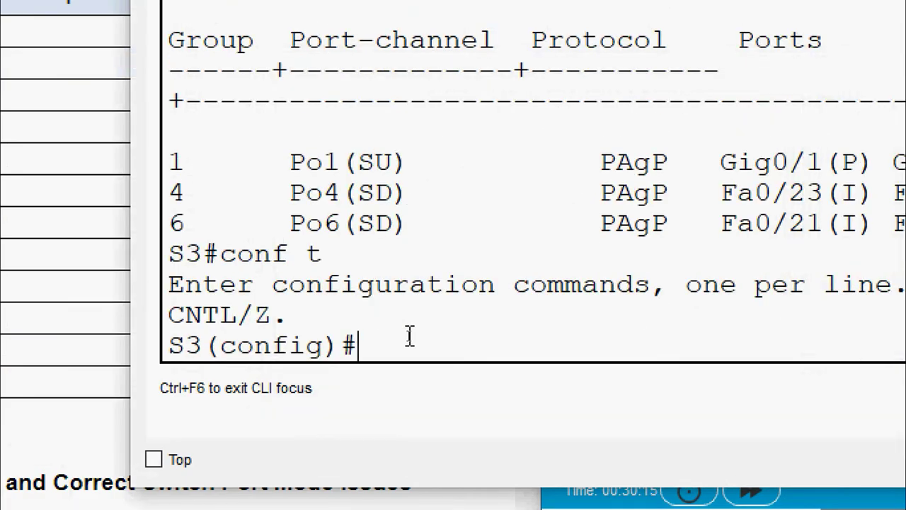
text(interface r)
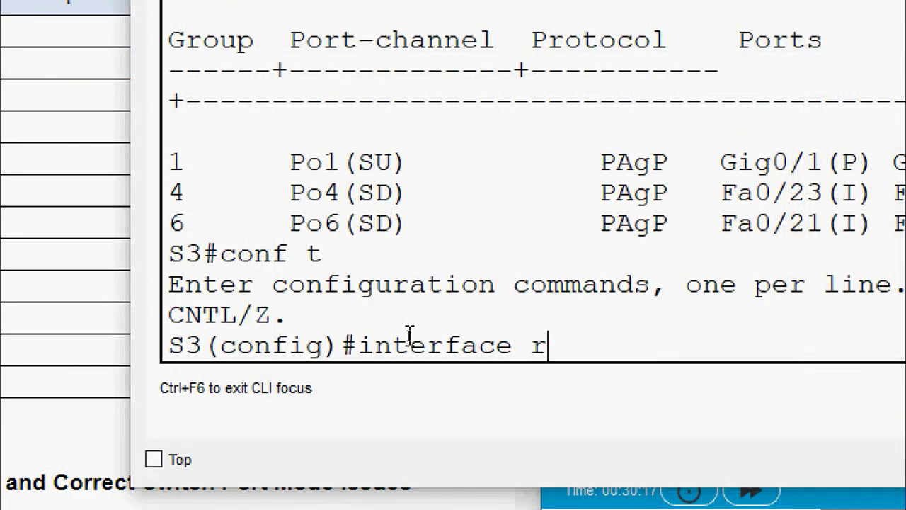
text(ange g0/1-2)
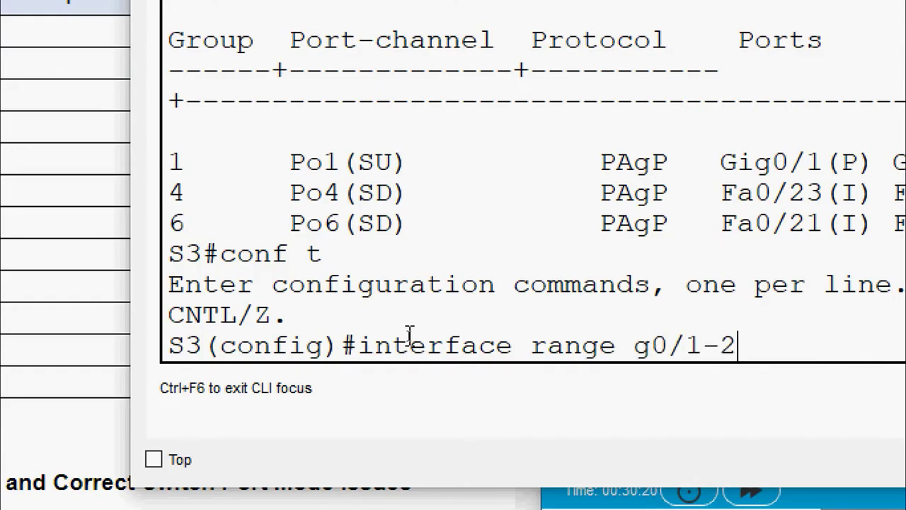
key(Return)
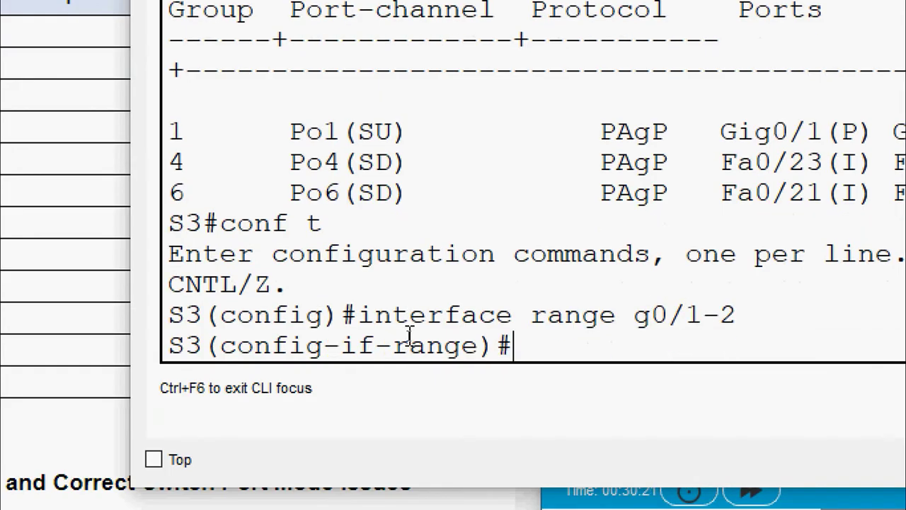
Step: Try to remove the port channel from S3's g0/1-2 range with no port-channel
text(no)
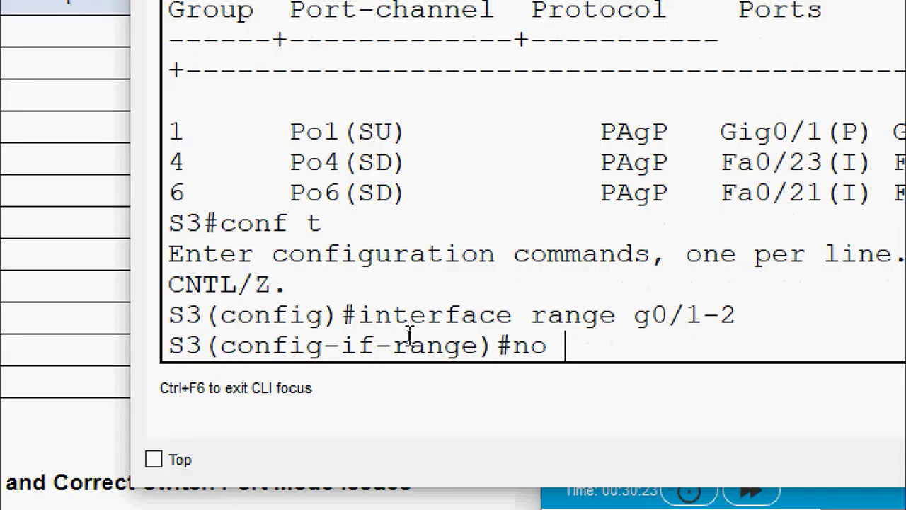
text( p)
key(BackSpace)
text(por)
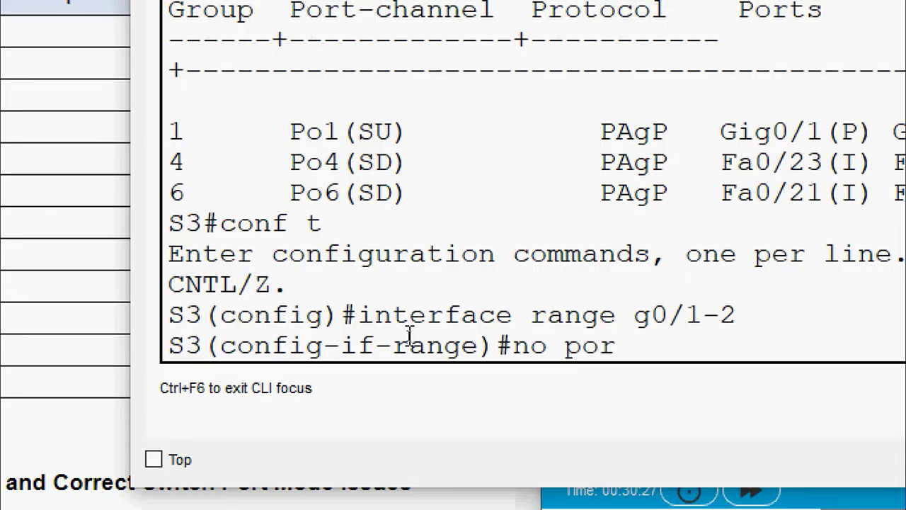
text(t-channel)
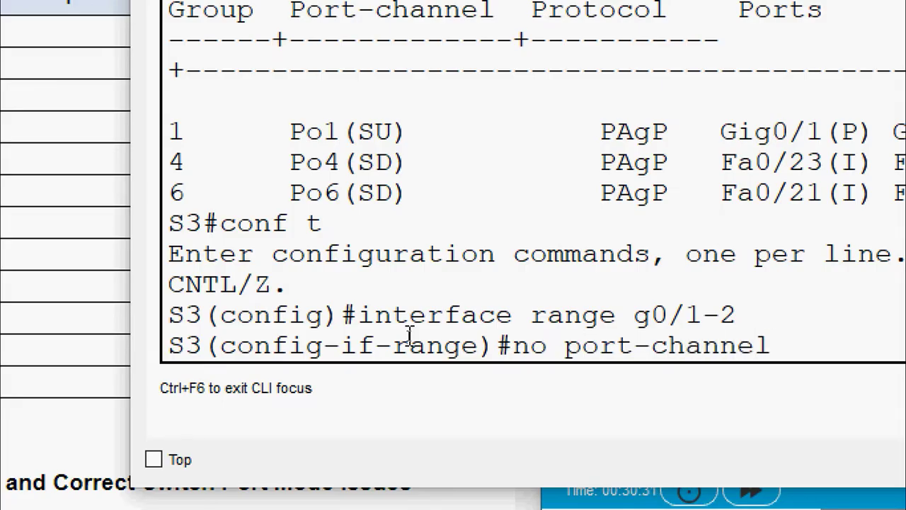
key(Return)
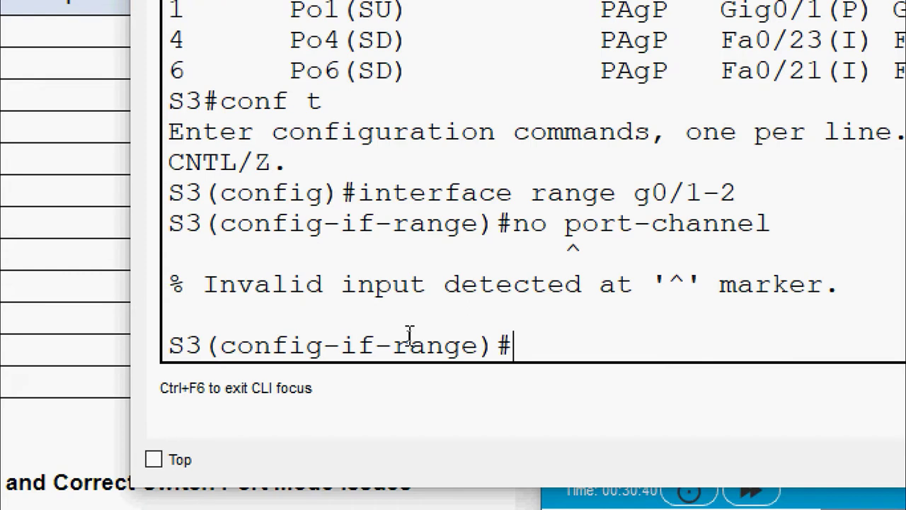
Step: Remove the channel group from S3's g0/1-2 range with no channel-group and shut down both interfaces
text(no channel)
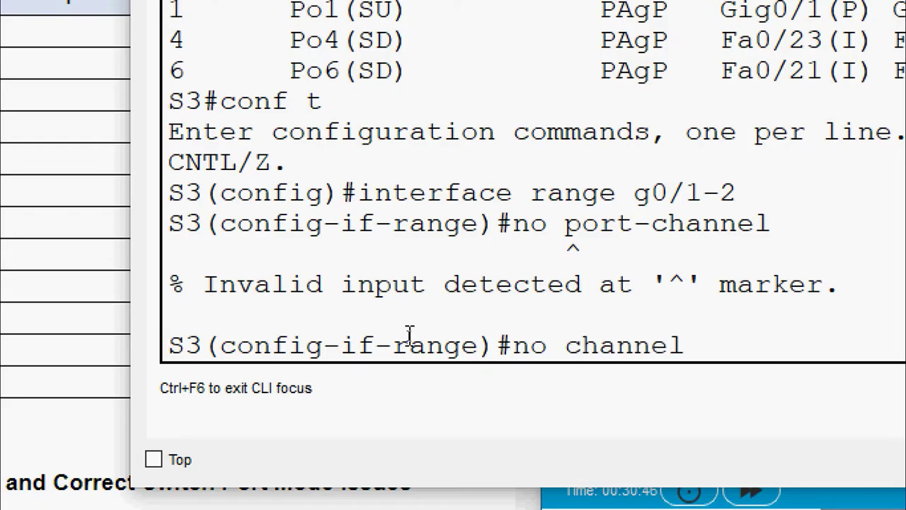
text(-group)
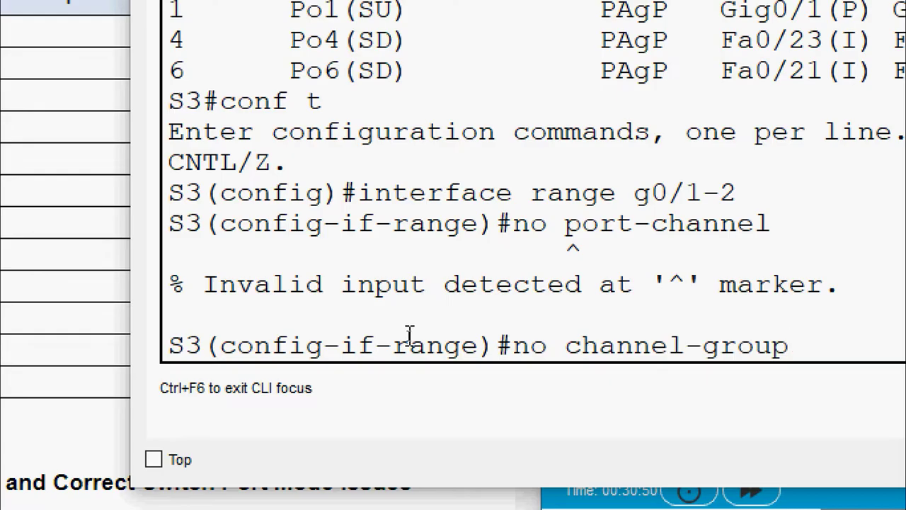
key(Return)
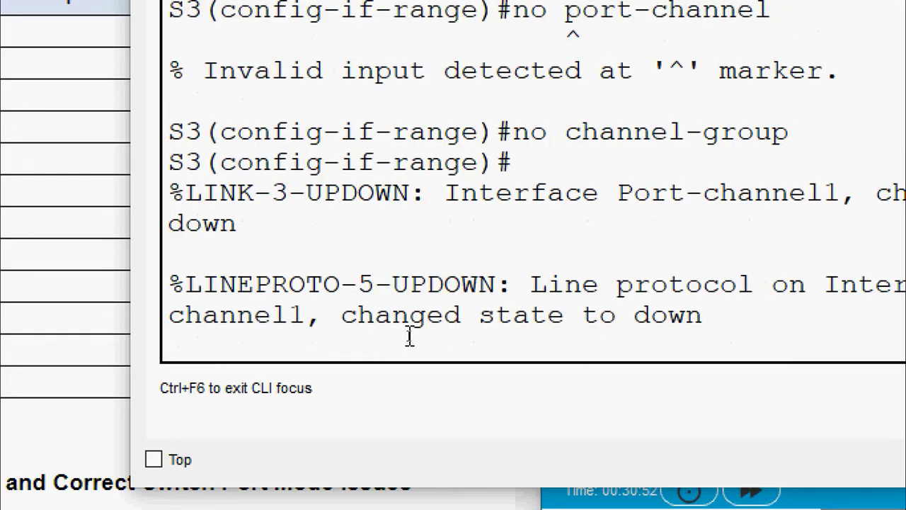
key(Return)
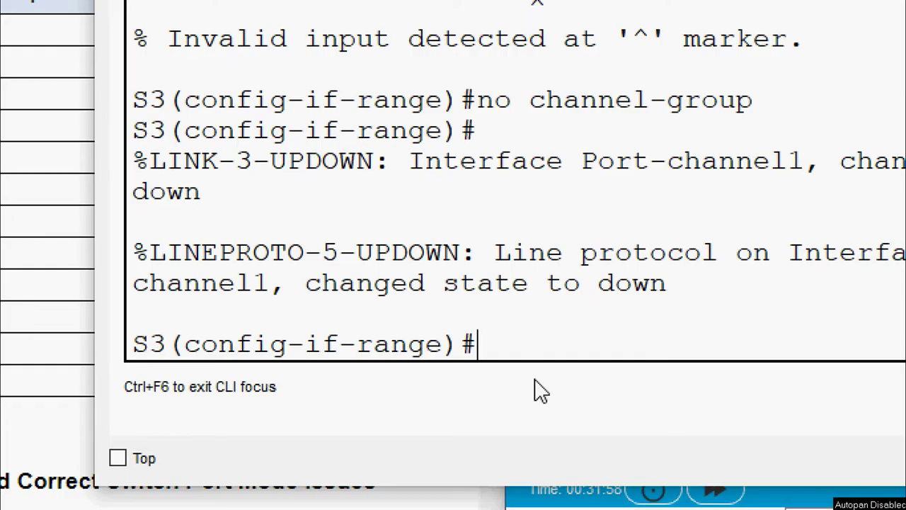
text(sh)
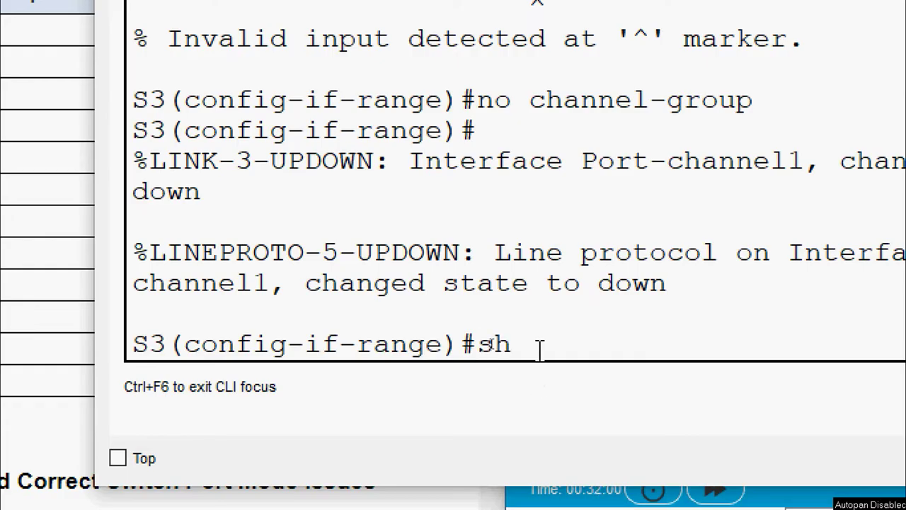
text(utdown)
key(Return)
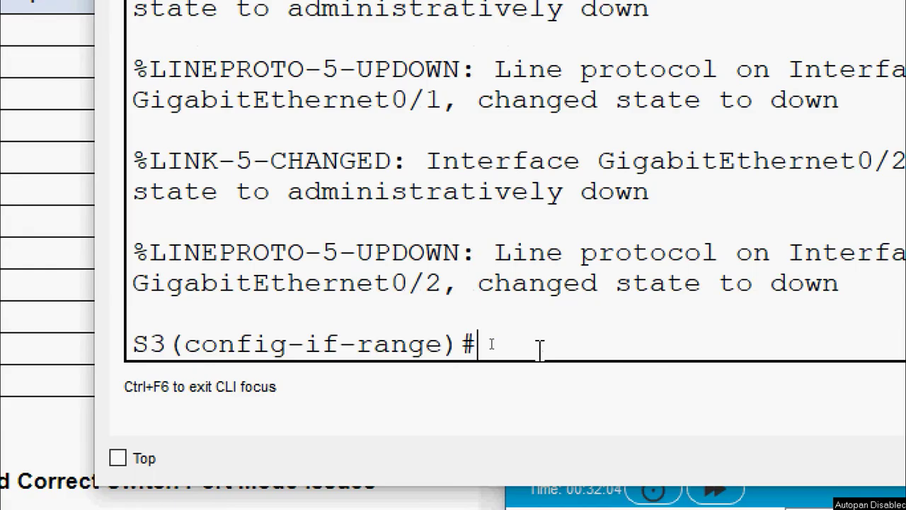
Step: Assign S3's g0/1-2 range to channel group 1 in active mode, checking the command help for group numbers and available modes
text(channel)
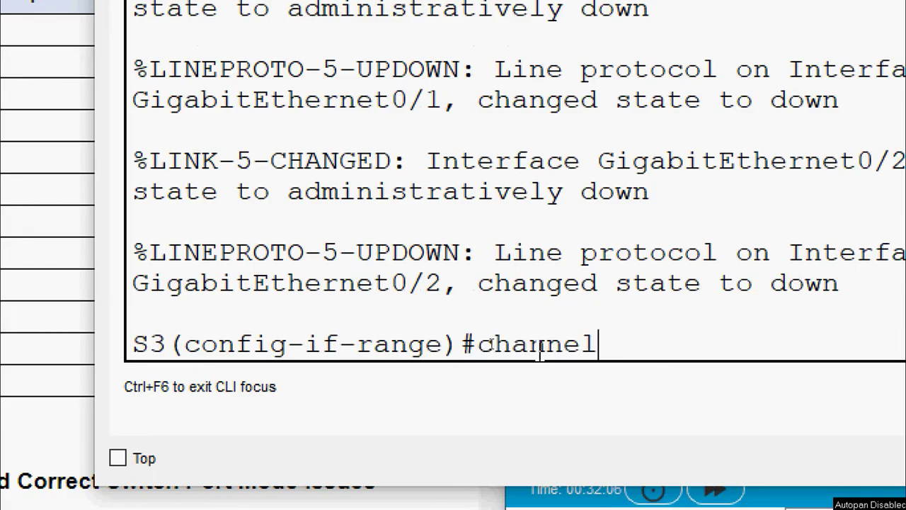
text(-group)
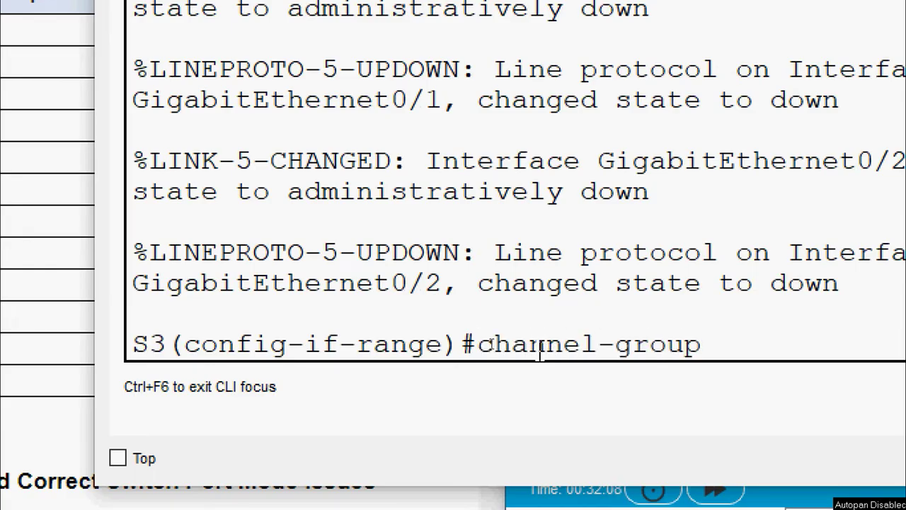
text( ?)
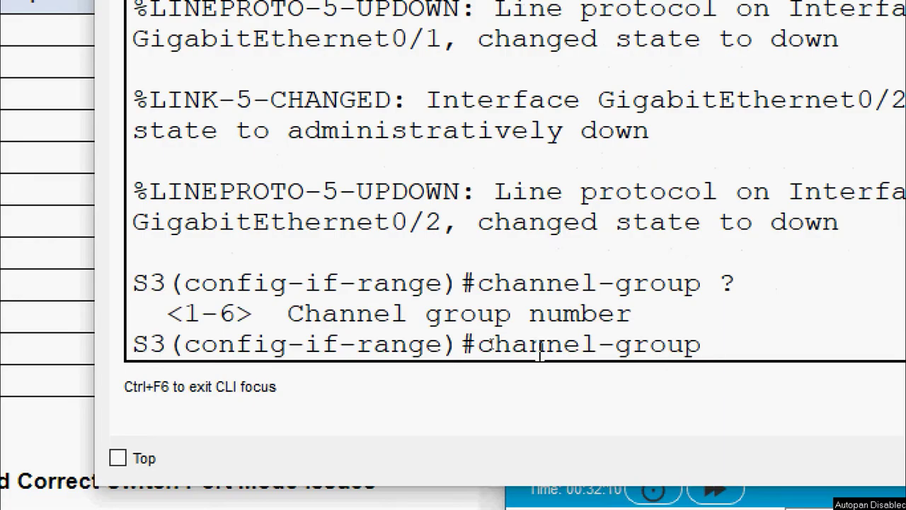
text(1 mod)
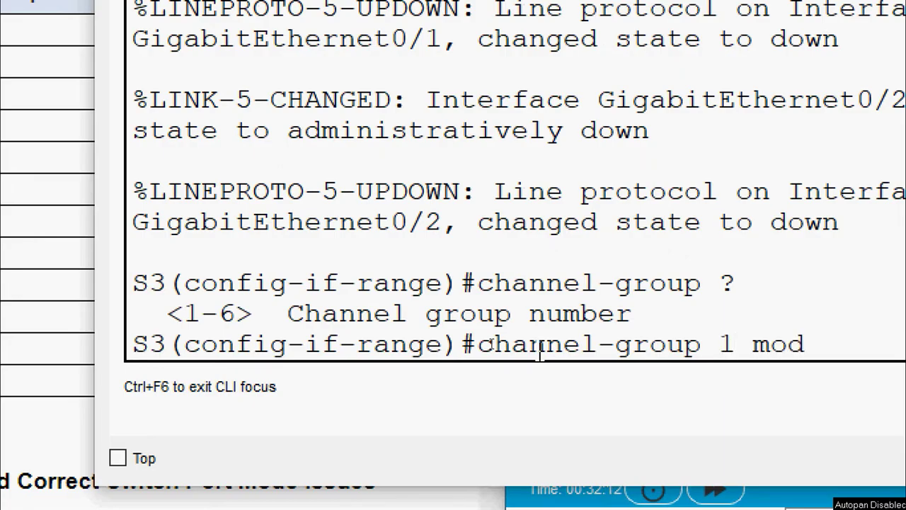
text(e acti)
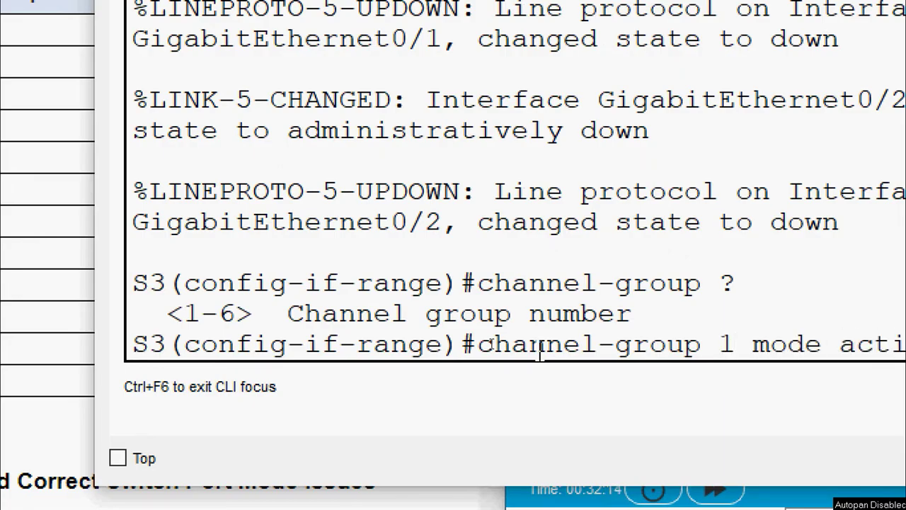
text(ve)
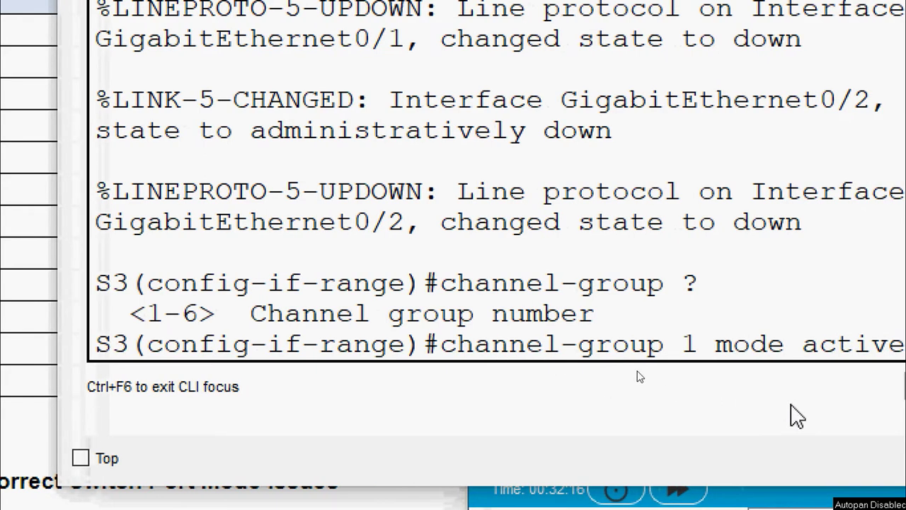
text(?)
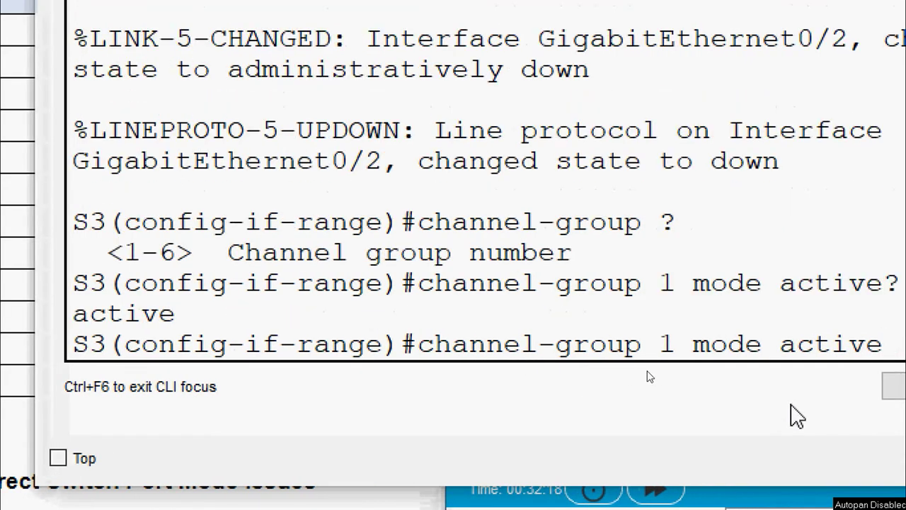
key(BackSpace)
key(BackSpace)
key(BackSpace)
key(BackSpace)
key(BackSpace)
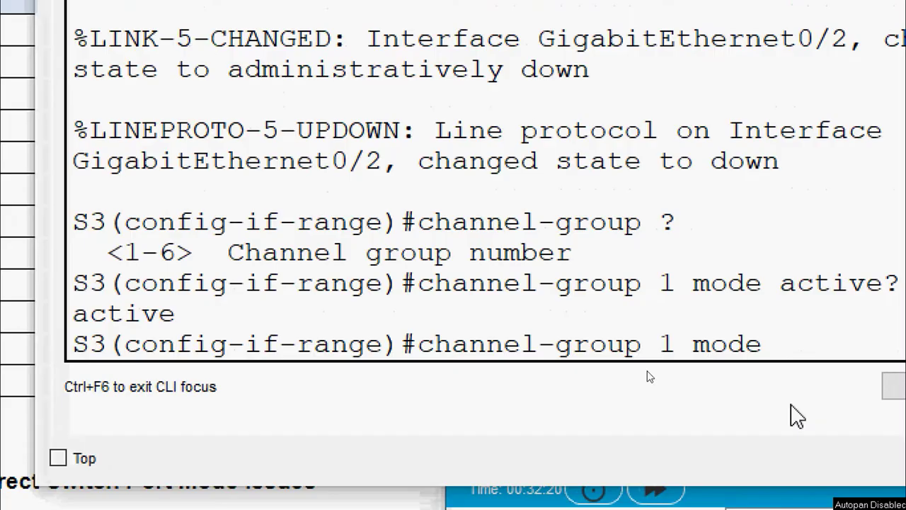
text(?)
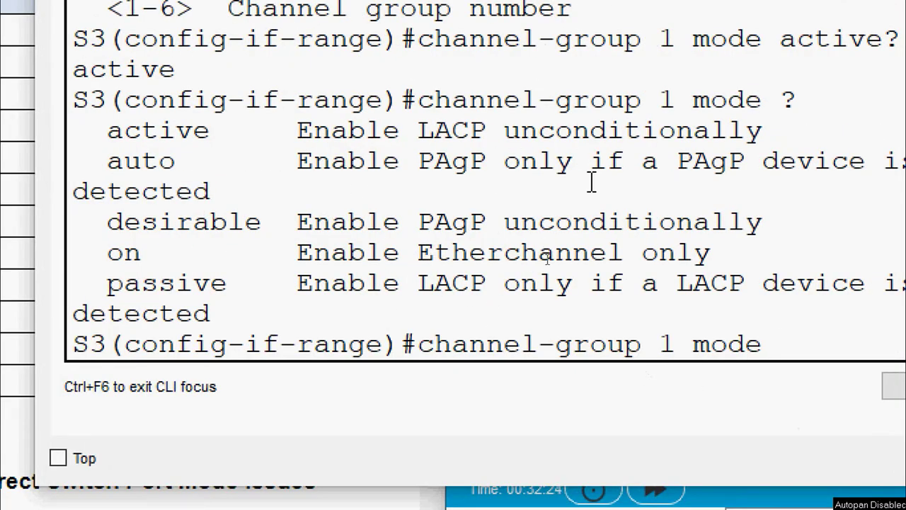
text(a)
text(ctive)
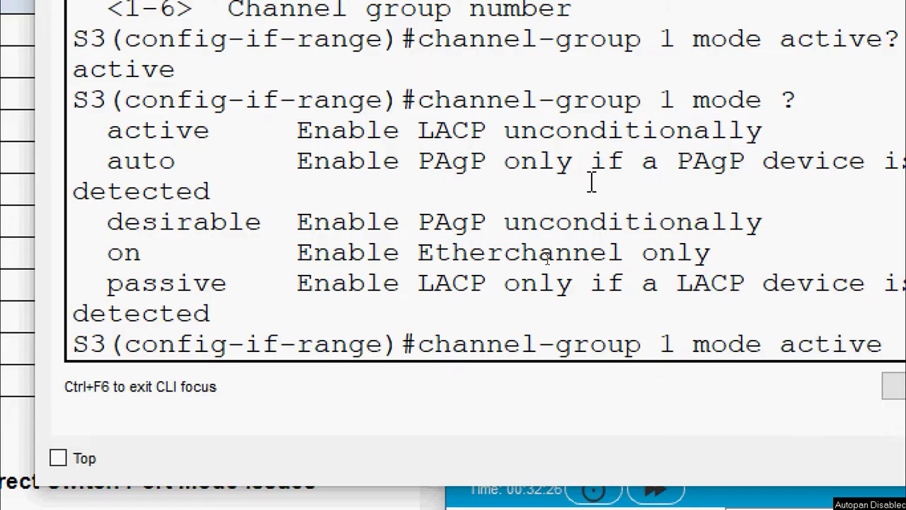
key(Return)
Step: Re-enable S3's g0/1-2 range with no shutdown and leave configuration mode with end
text(no shutdown)
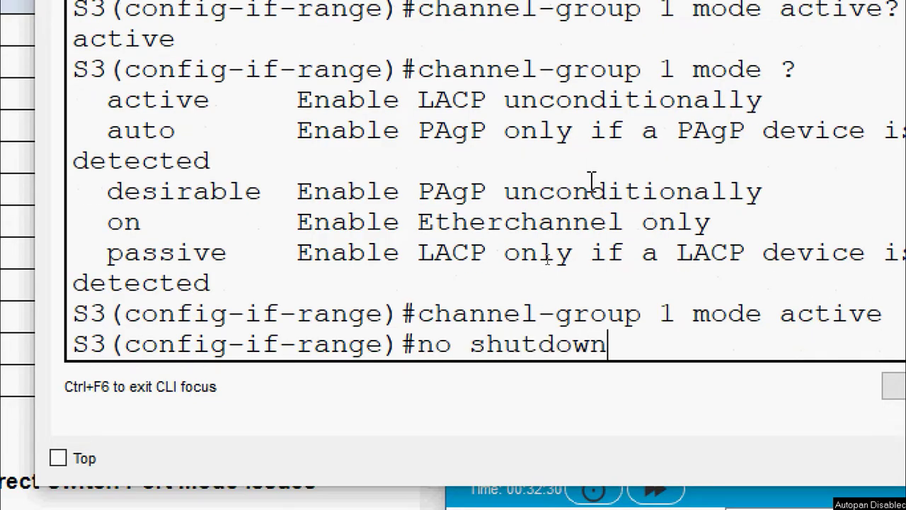
key(Return)
key(Return)
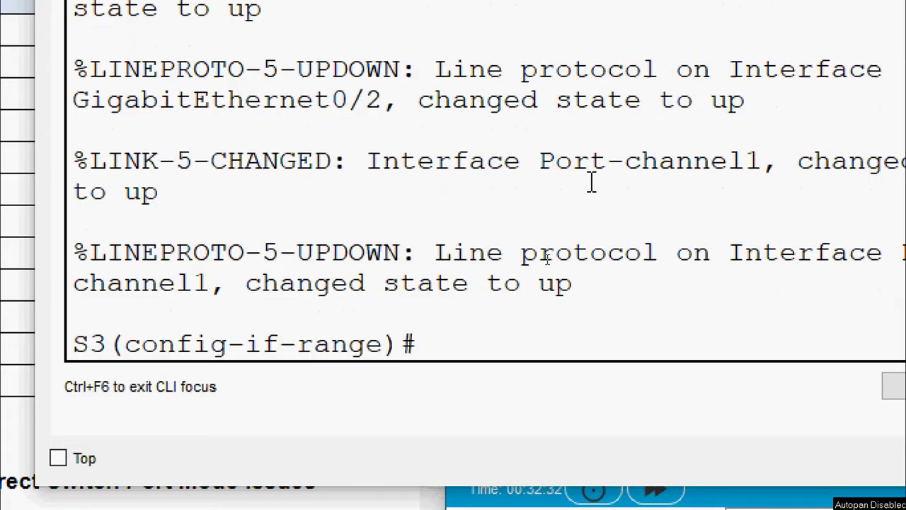
text(end)
key(Return)
key(Return)
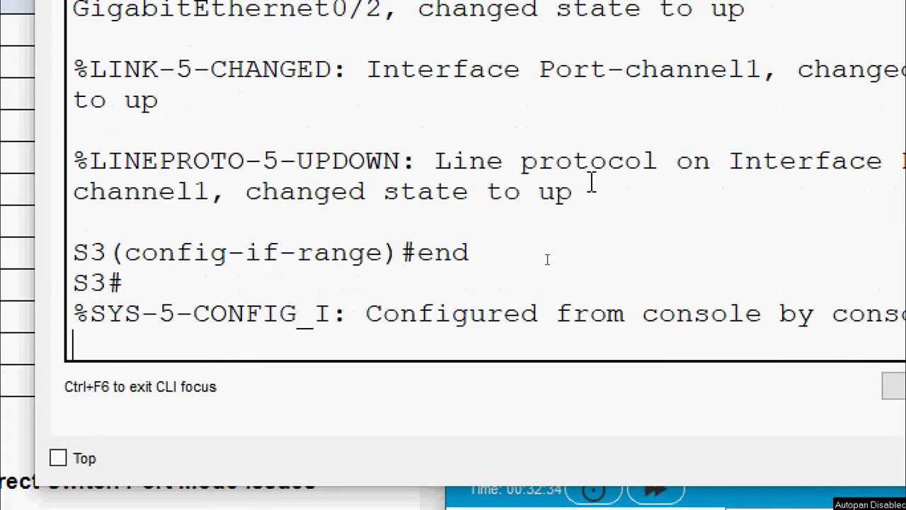
Step: Run show etherchannel summary on S3 to check the protocol and port status of group 1
text(show)
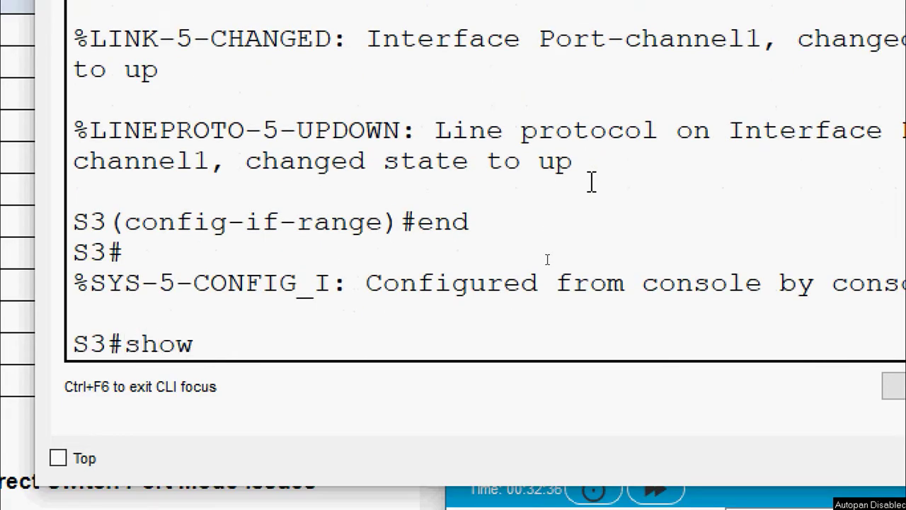
text( etherchanne)
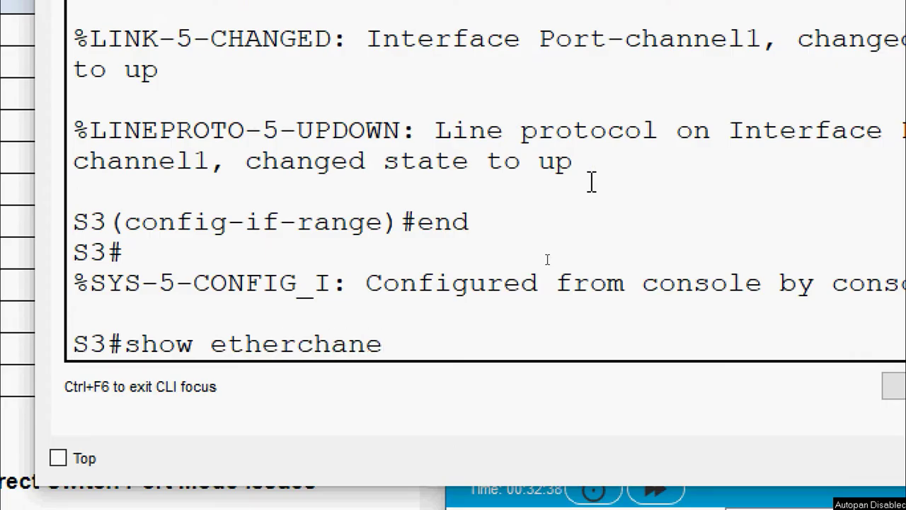
key(BackSpace)
text(nel-)
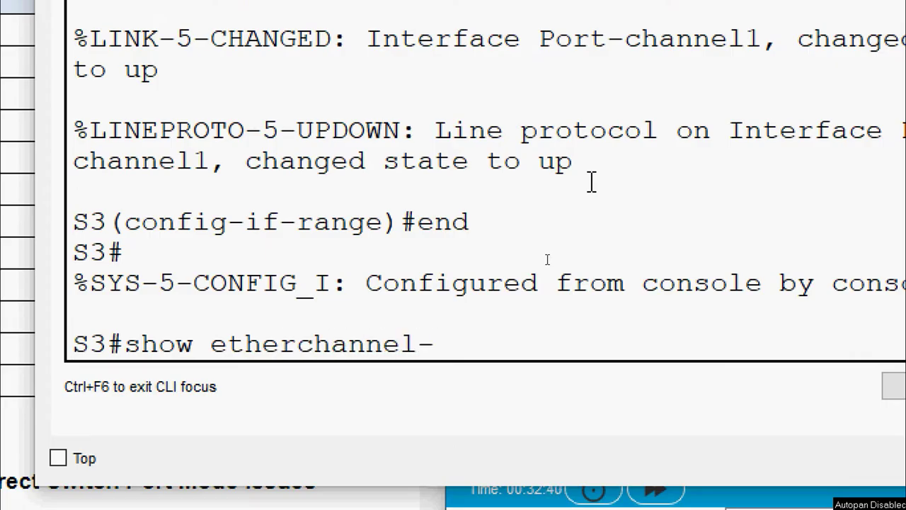
key(BackSpace)
key(BackSpace)
text(l summary)
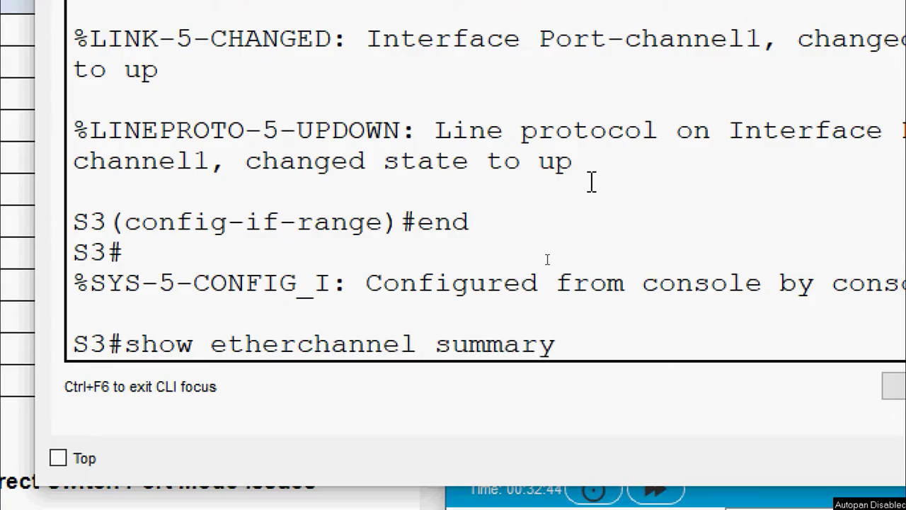
key(Return)
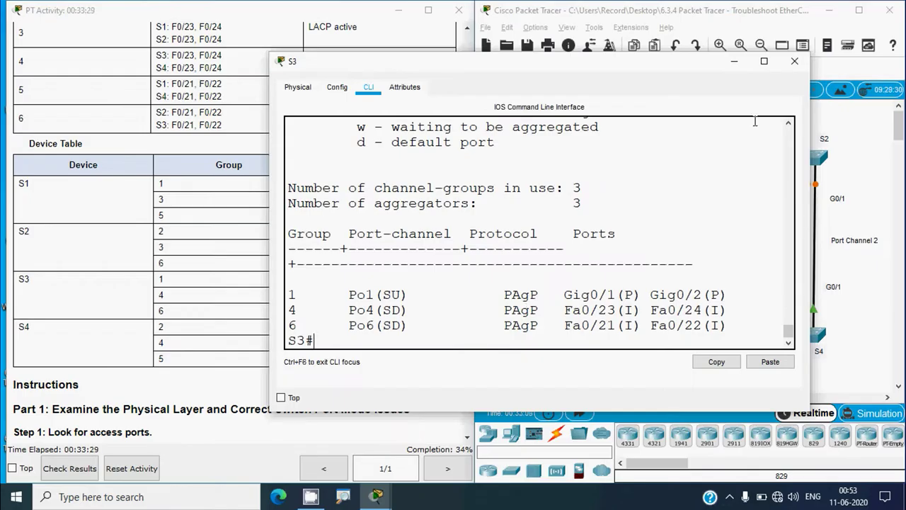
Step: Close S3's CLI window and fast-forward the simulation time twice
click(794, 61)
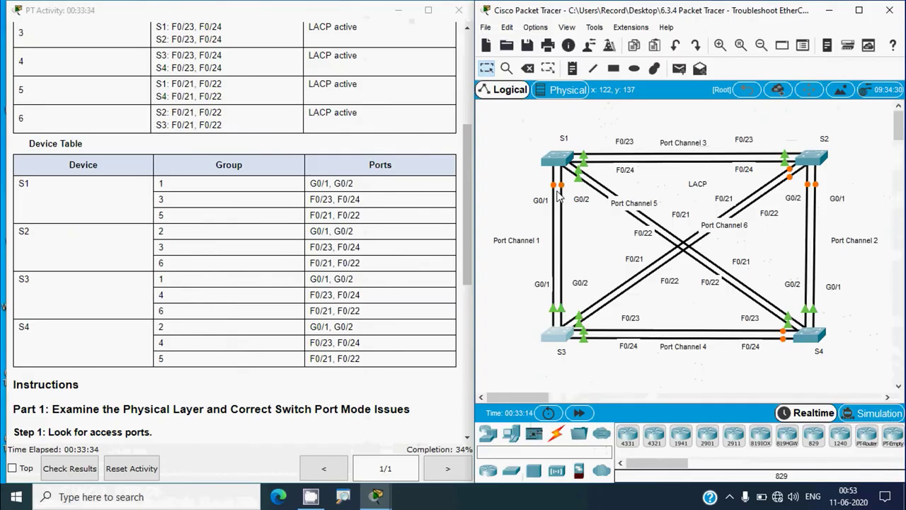
click(578, 412)
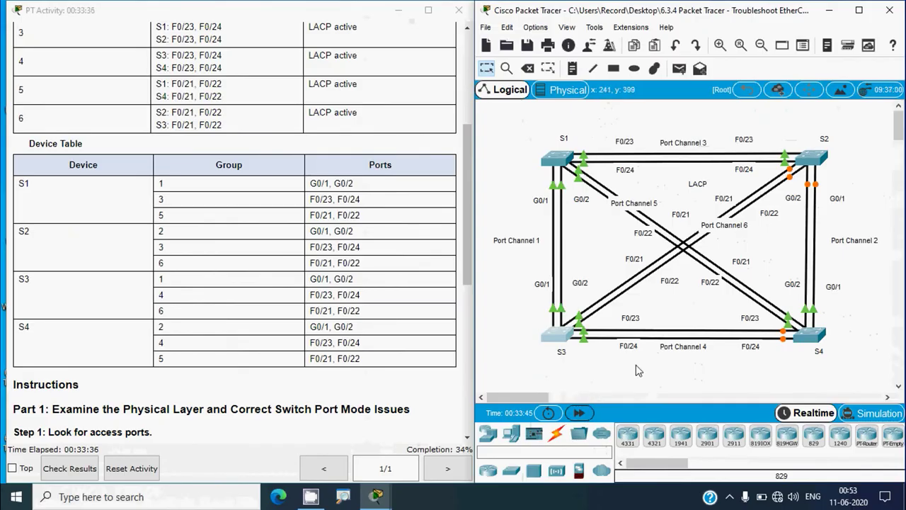
click(578, 412)
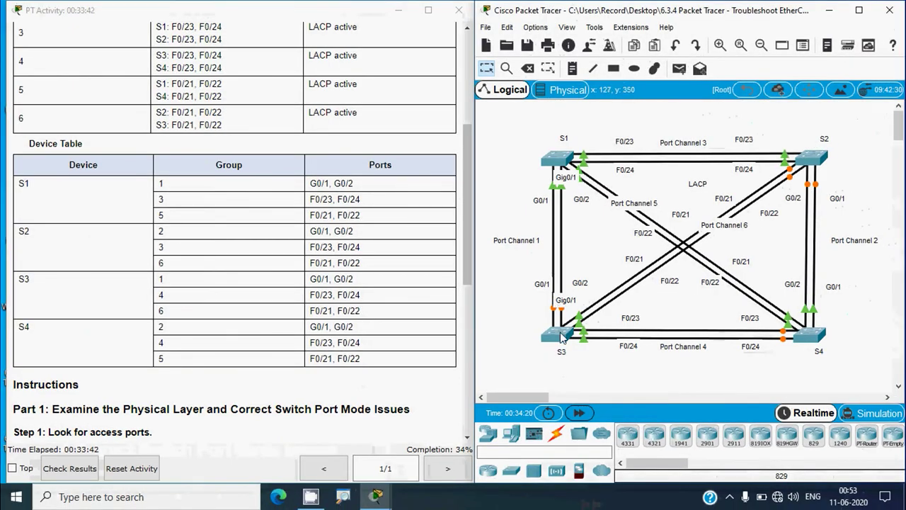
Step: Run show etherchannel summary on S1 and widen its CLI window to read each group's protocol and ports on one line
click(560, 160)
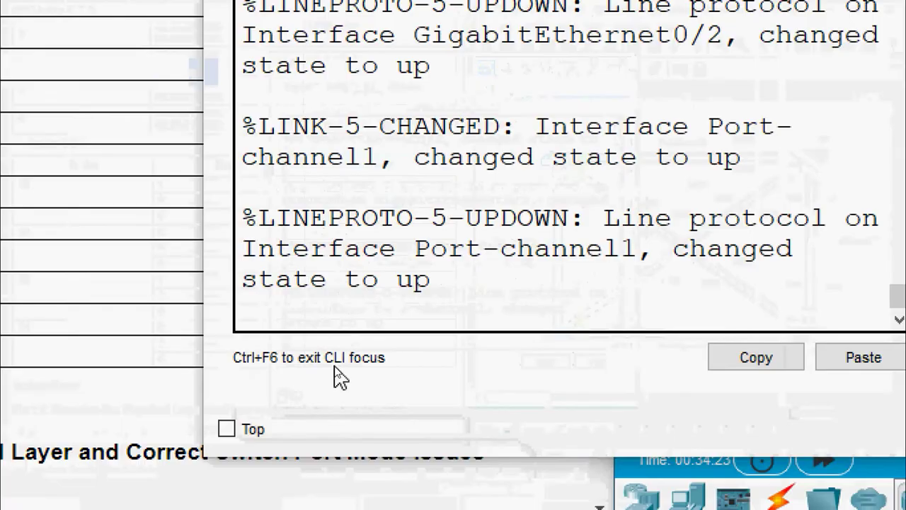
key(Return)
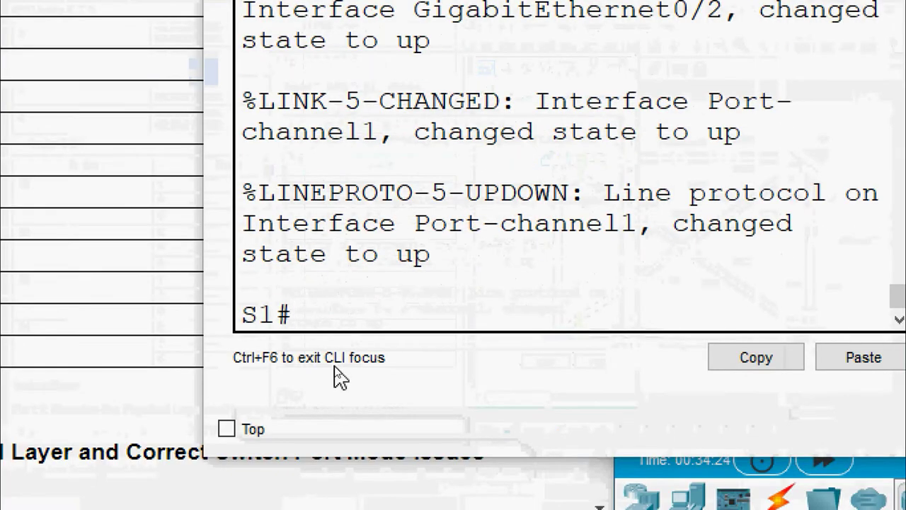
text(sho)
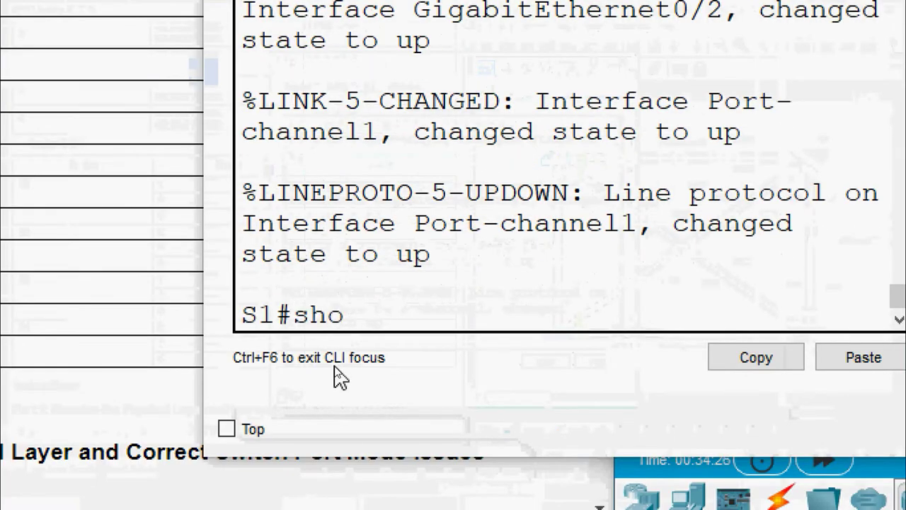
text(w etherchannel)
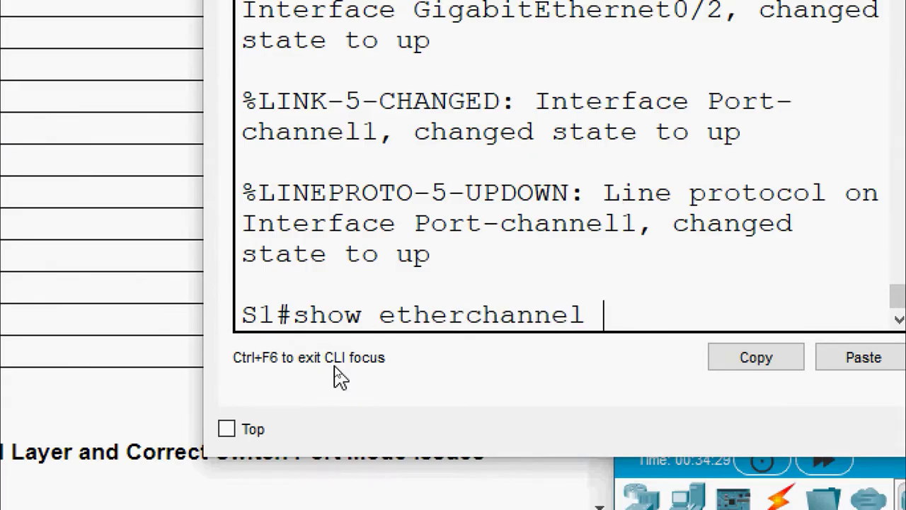
text( summary)
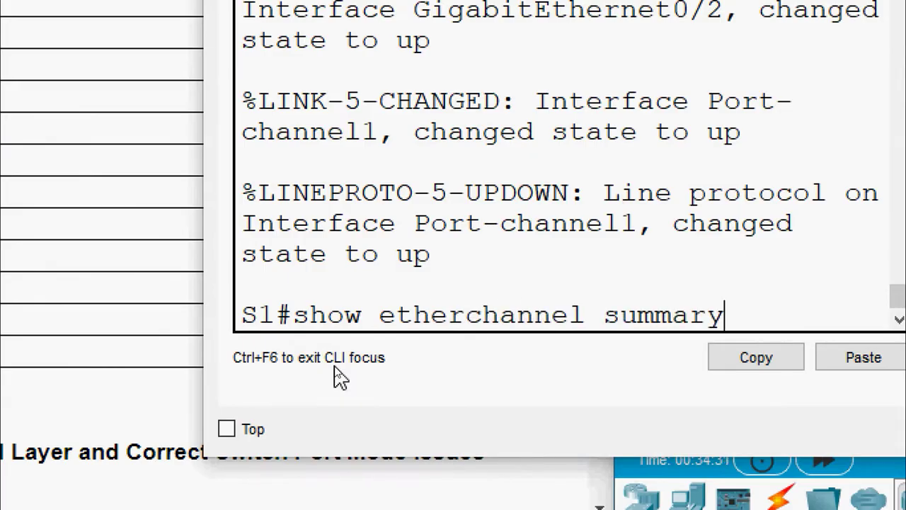
key(Return)
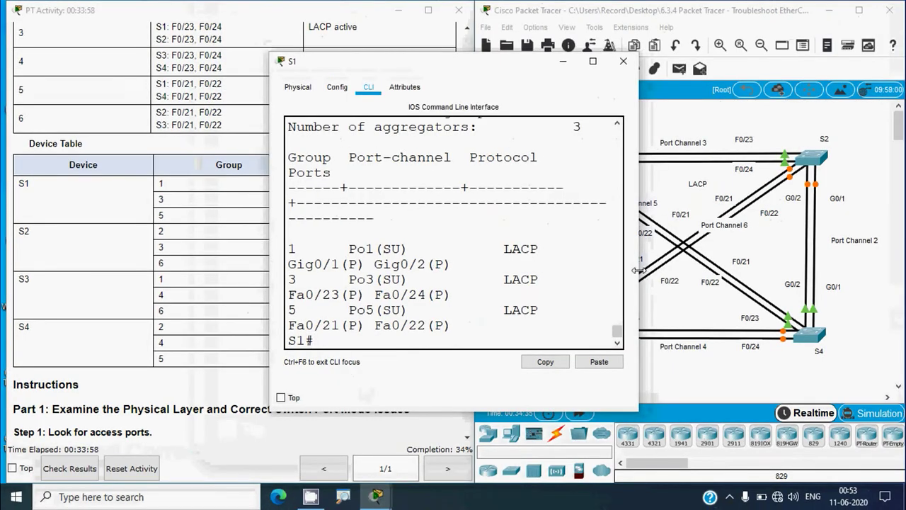
drag(639, 270, 746, 270)
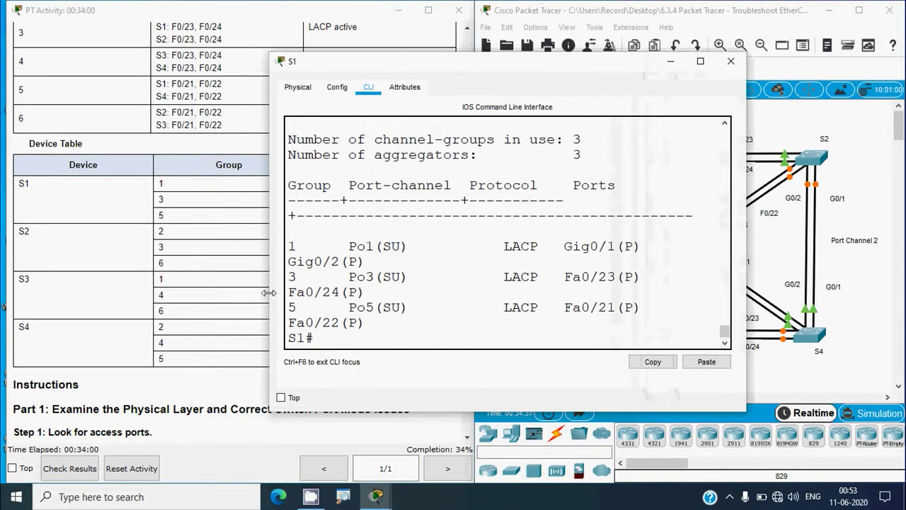
drag(268, 292, 123, 292)
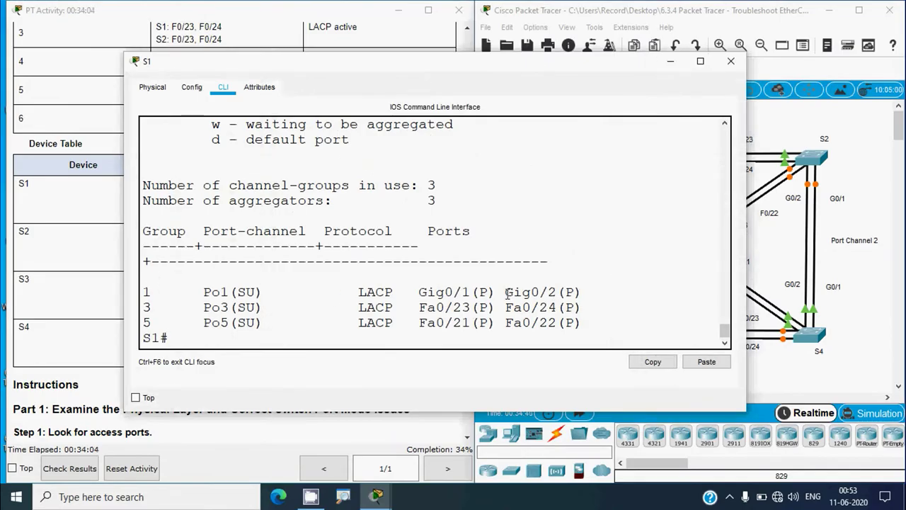
click(730, 61)
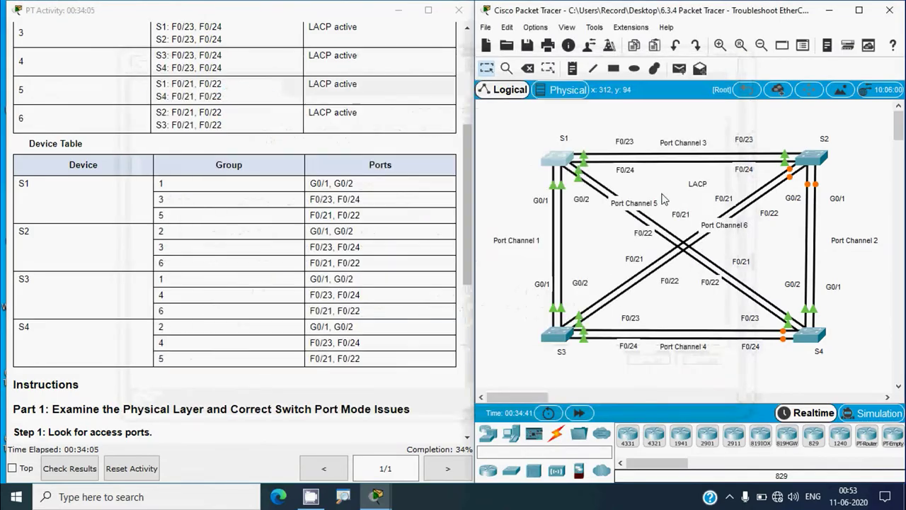
Step: Reopen S3's CLI and run show etherchannel summary again to recheck group 1's protocol
click(562, 333)
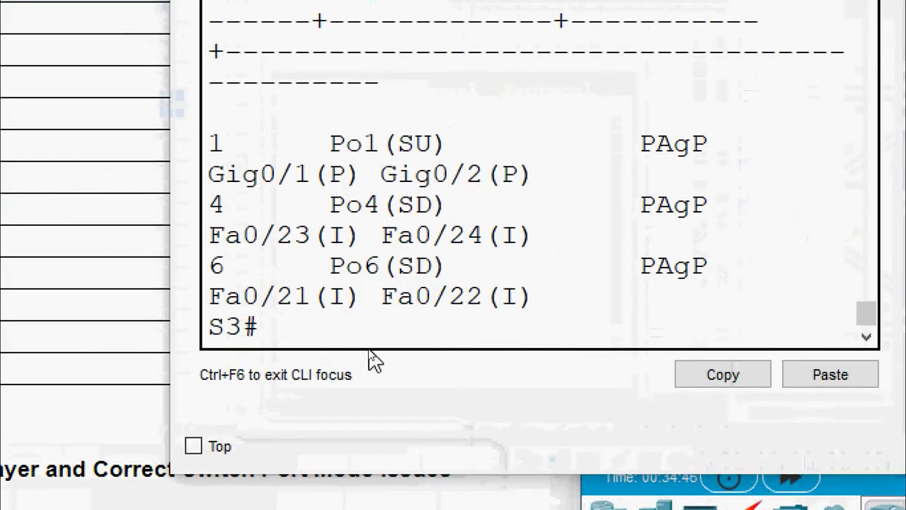
text(show)
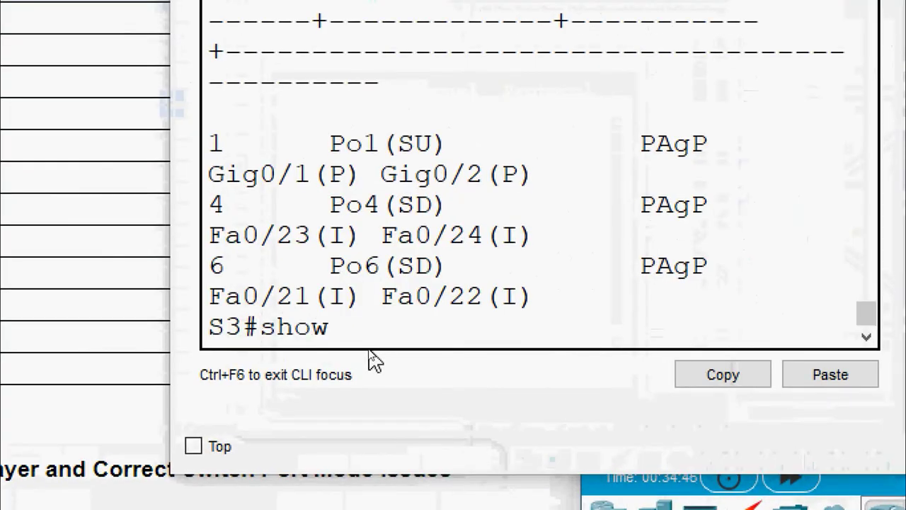
text( etherc)
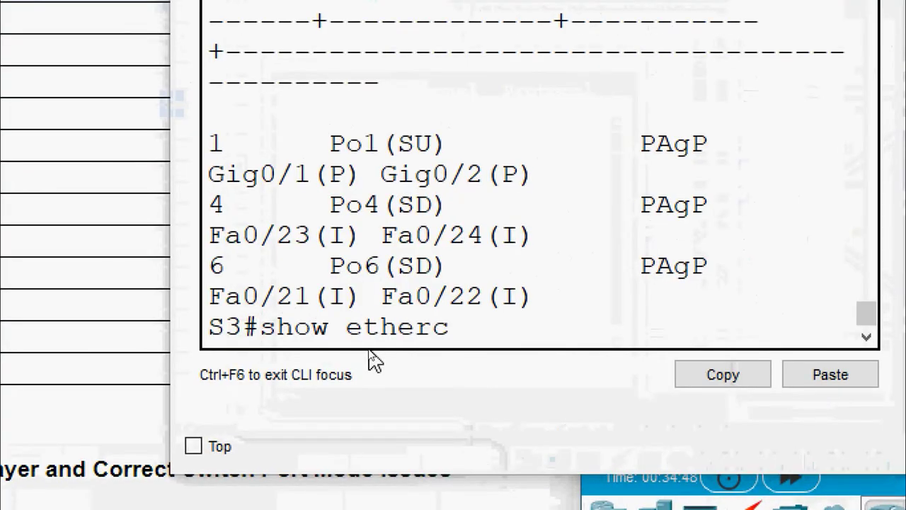
text(hannel summary)
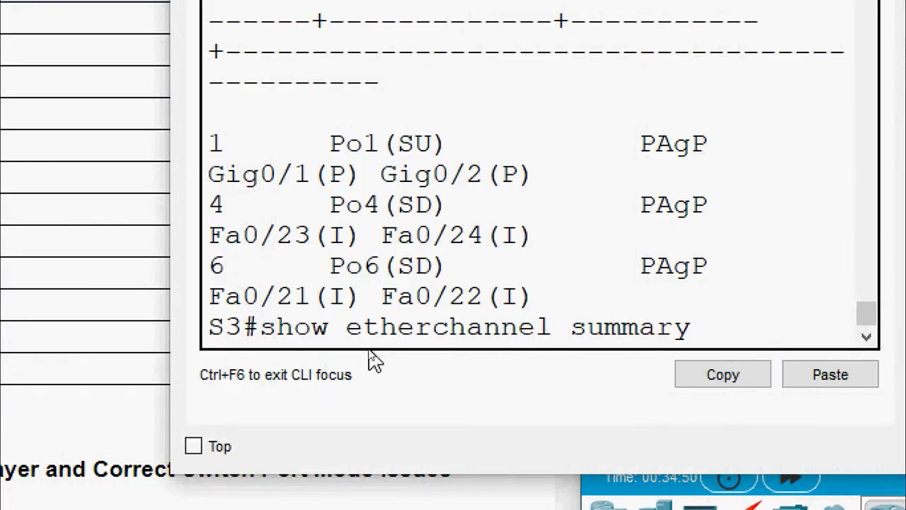
key(Return)
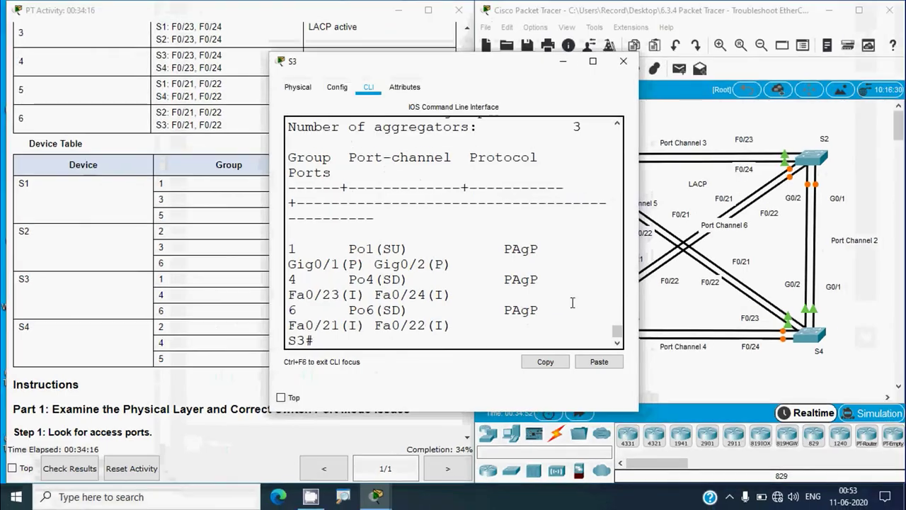
Step: Widen S3's CLI window to read group 1's protocol and ports on one line, and close the window
drag(630, 279, 817, 281)
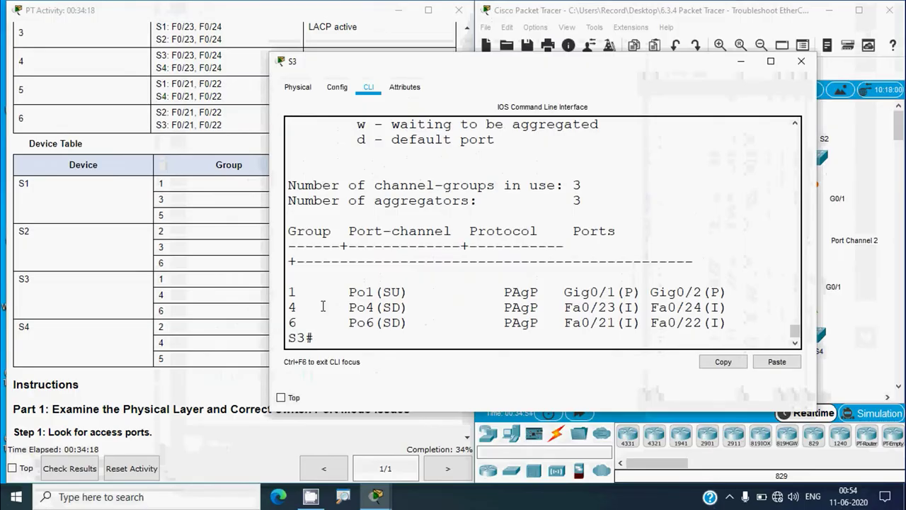
drag(290, 292, 732, 291)
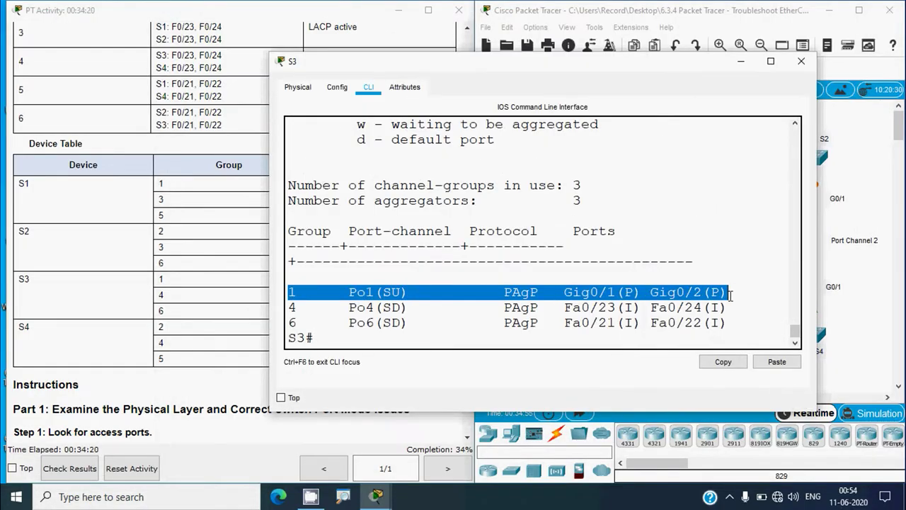
click(801, 61)
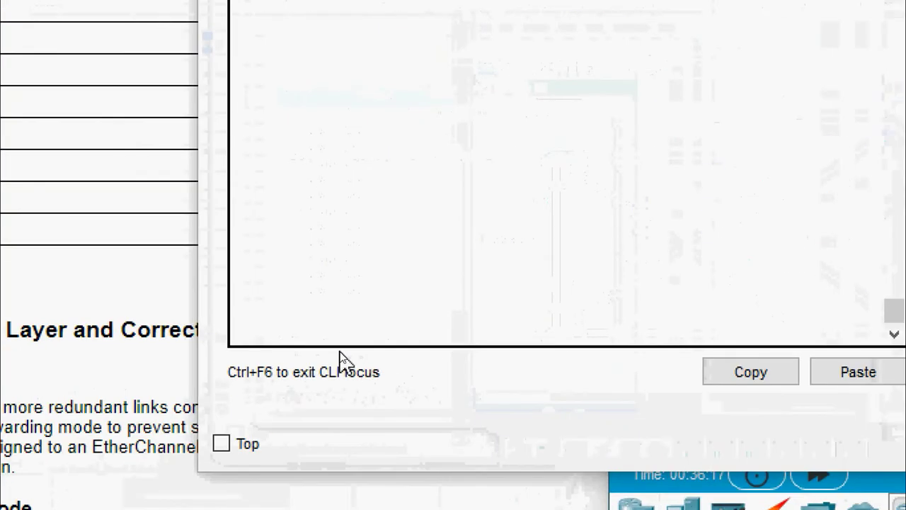
Step: Enter privileged EXEC mode on S2 with enable and run show etherchannel summary
key(Return)
text(enable)
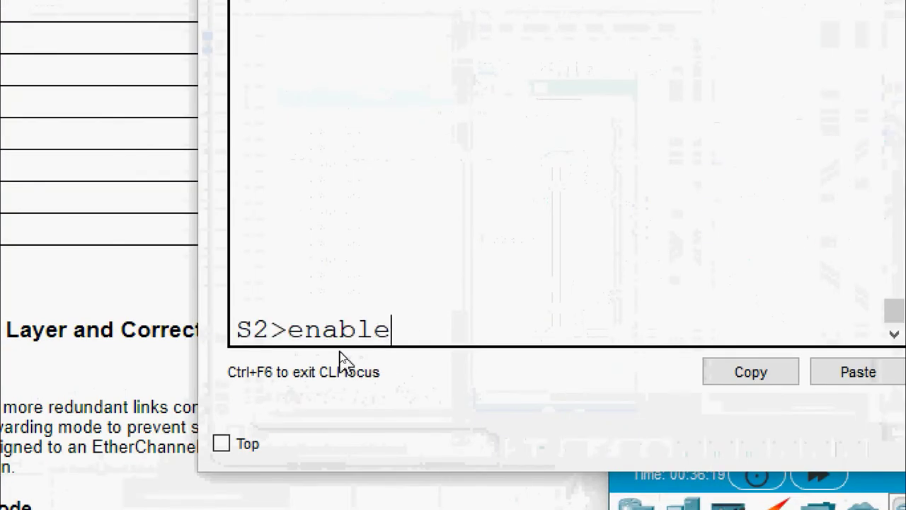
key(Return)
text(show ether)
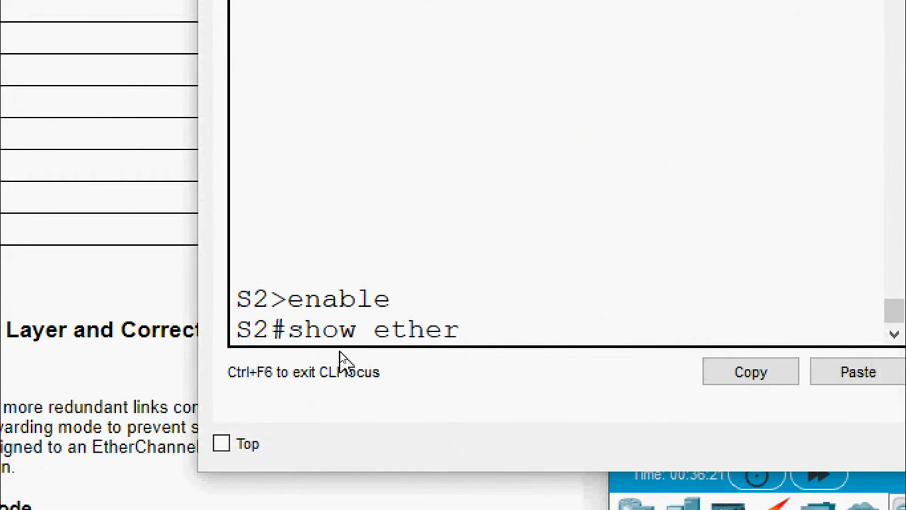
text(channel summary)
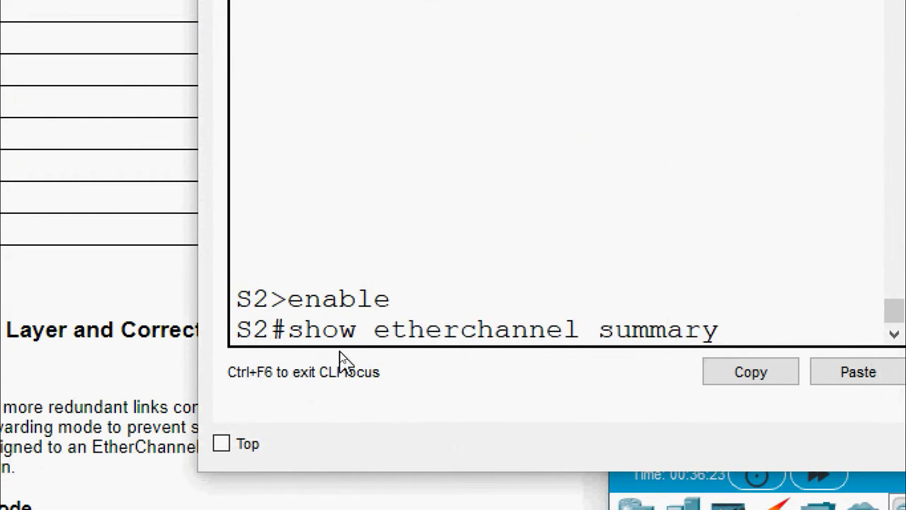
key(Return)
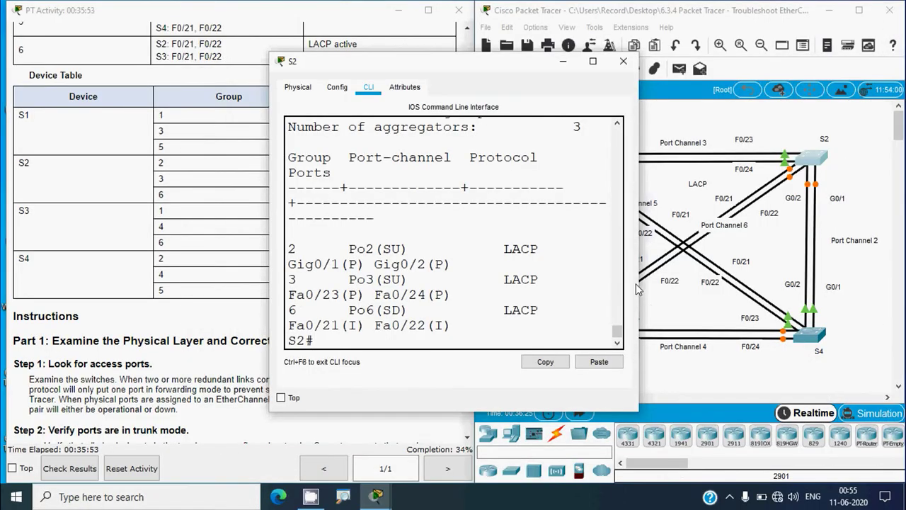
Step: Widen S2's CLI window, check group 2's protocol and port flags against the flag legend, and close the window
drag(643, 260, 744, 265)
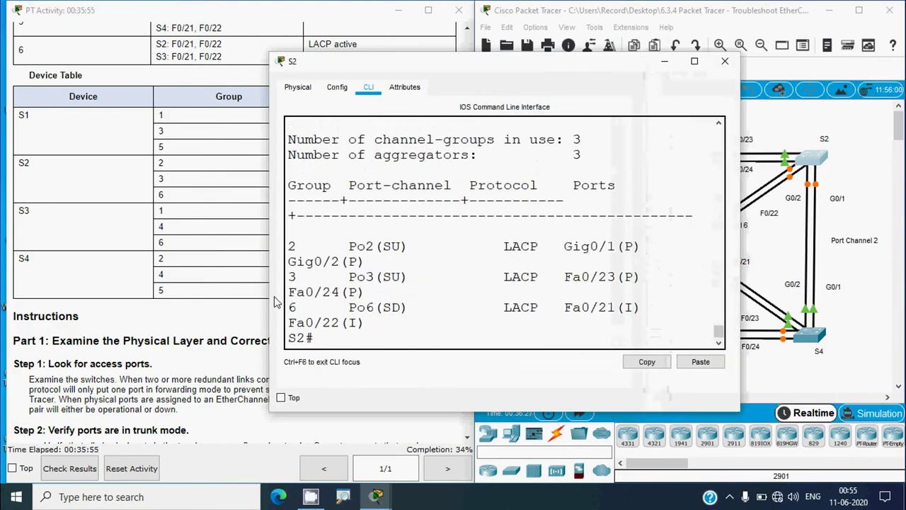
drag(269, 304, 249, 293)
drag(344, 292, 579, 292)
click(494, 300)
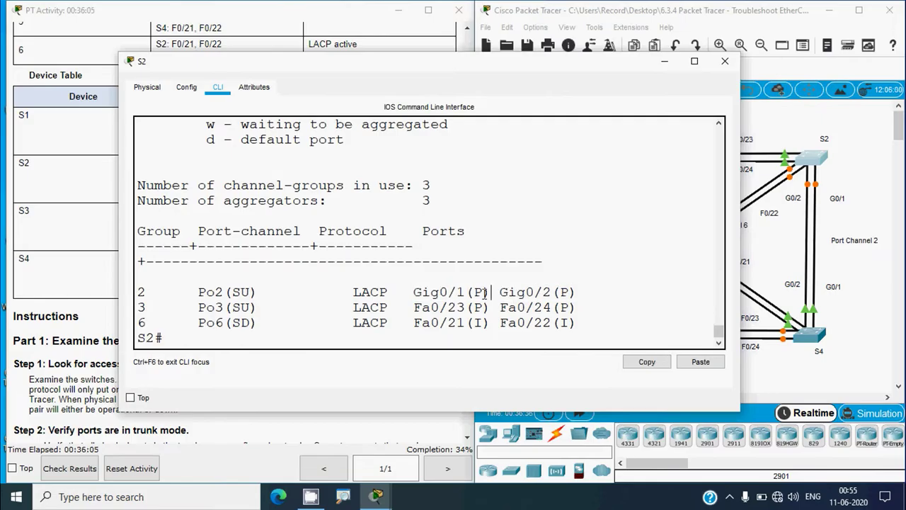
scroll(491, 302, up, 5)
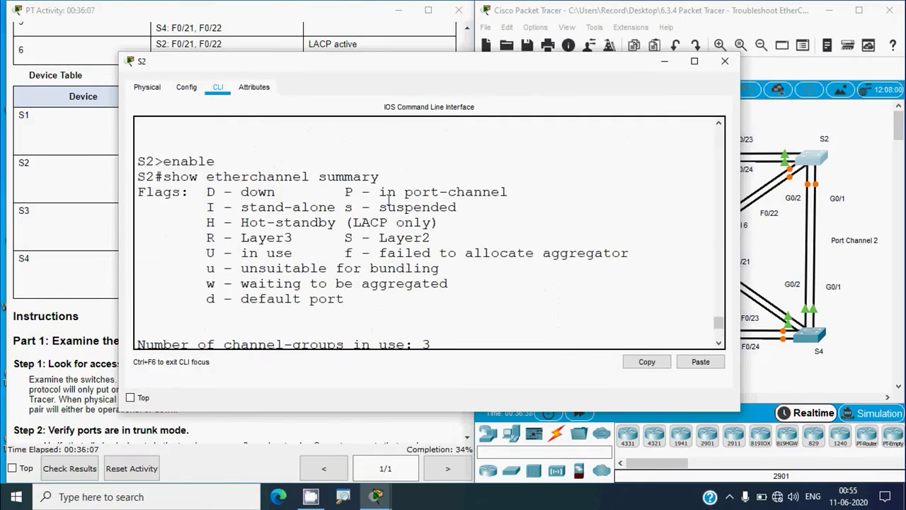
drag(380, 193, 518, 198)
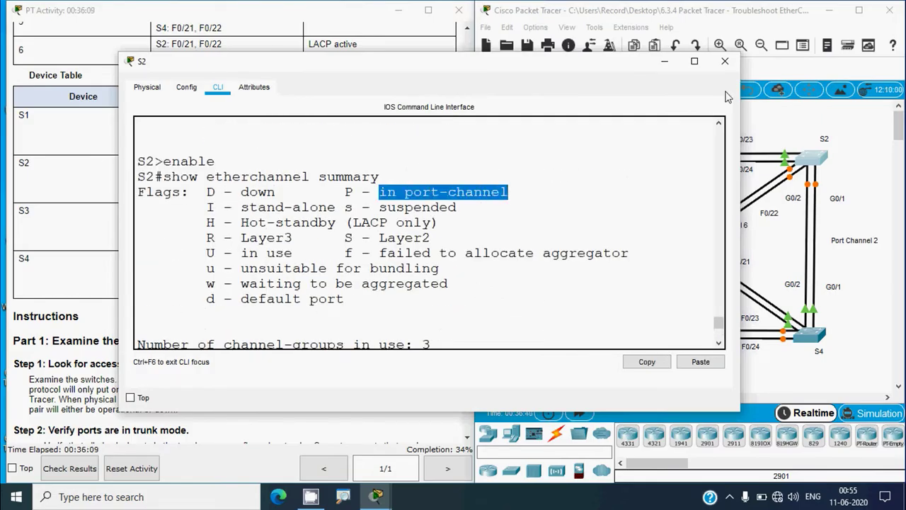
click(724, 61)
Step: Open S4's CLI, enter privileged EXEC mode with enable and run show etherchannel summary
click(810, 333)
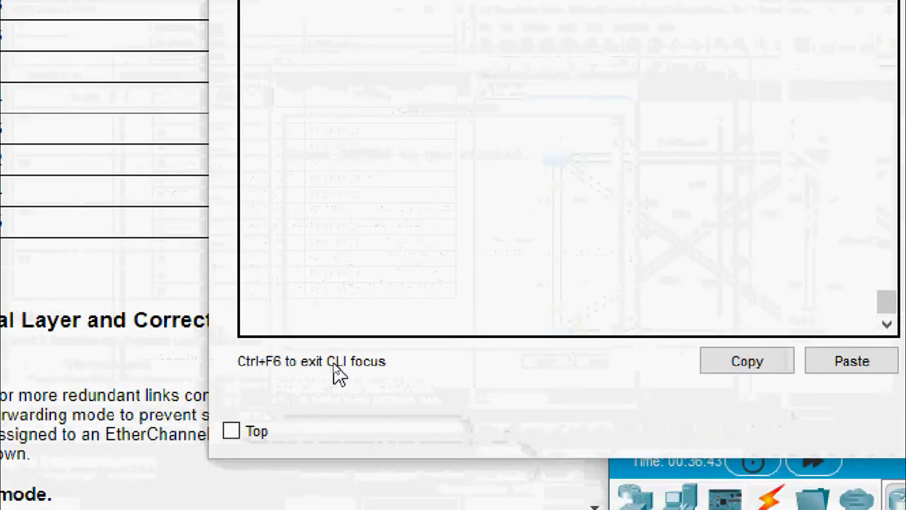
key(Return)
text(e)
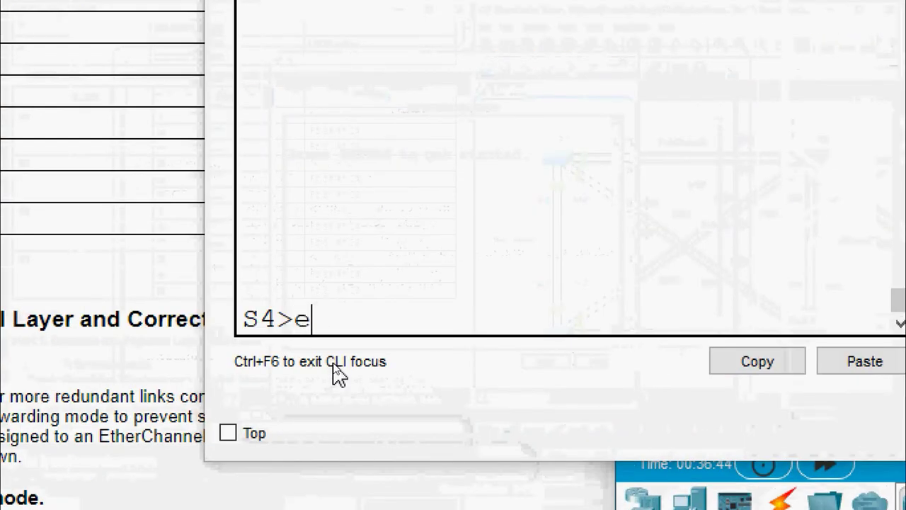
text(nable)
key(Return)
text(show)
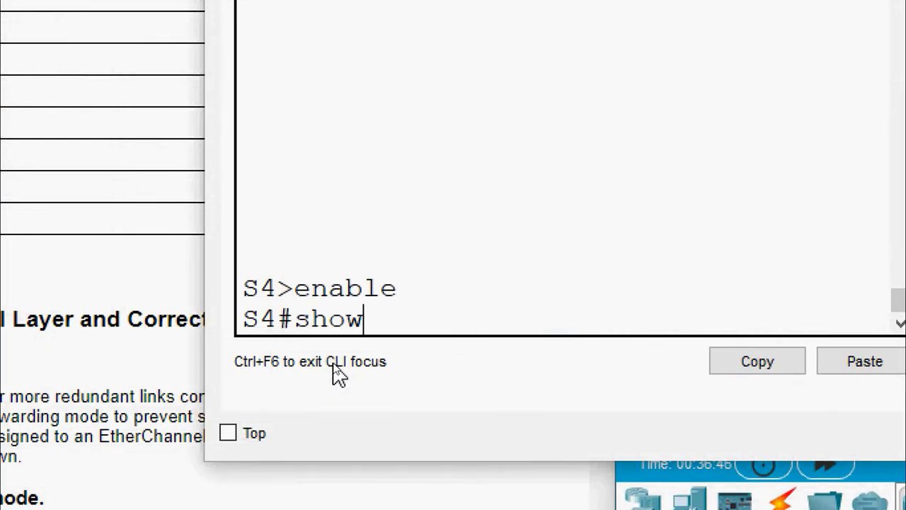
text( ether)
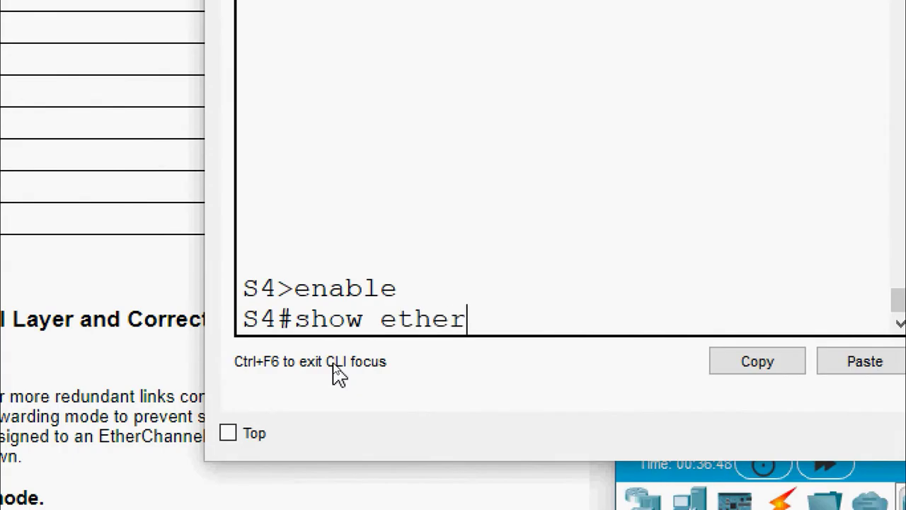
text(channel summary)
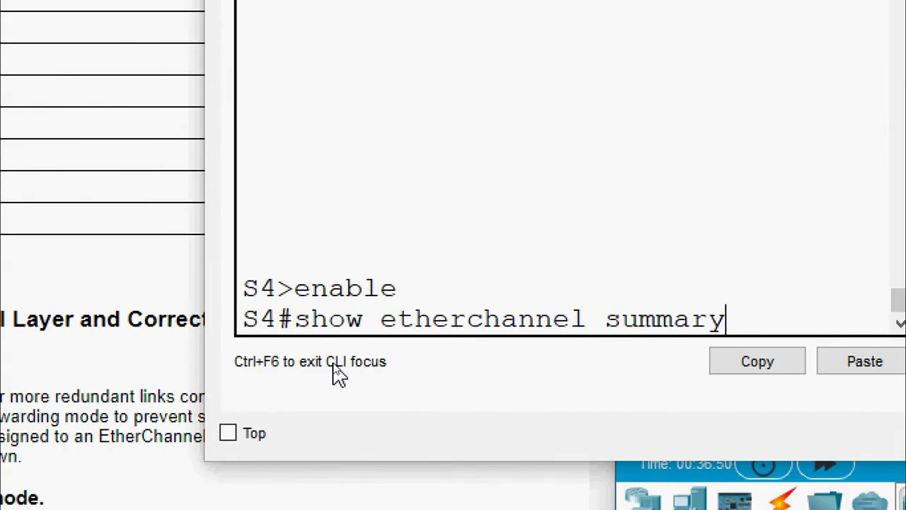
key(Return)
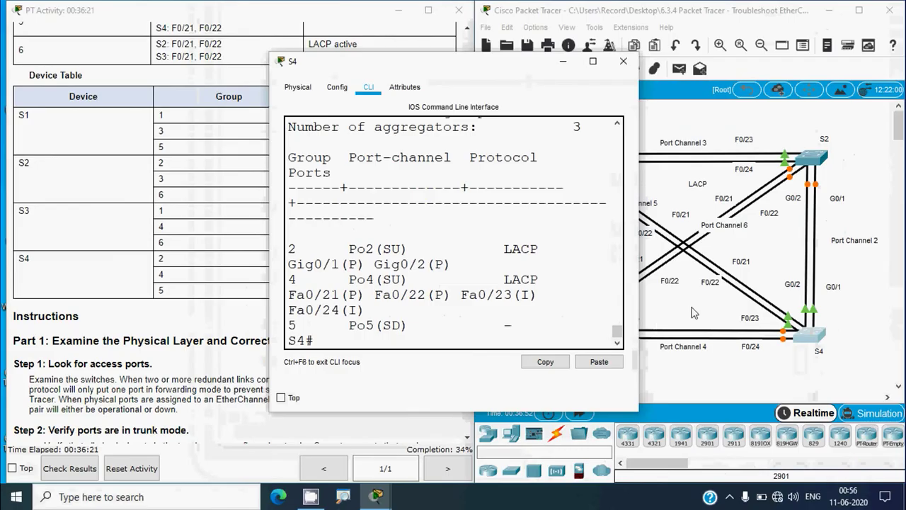
Step: Widen S4's CLI window to check group 2's protocol and G0/1 and G0/2 port status, and close it
drag(639, 277, 812, 280)
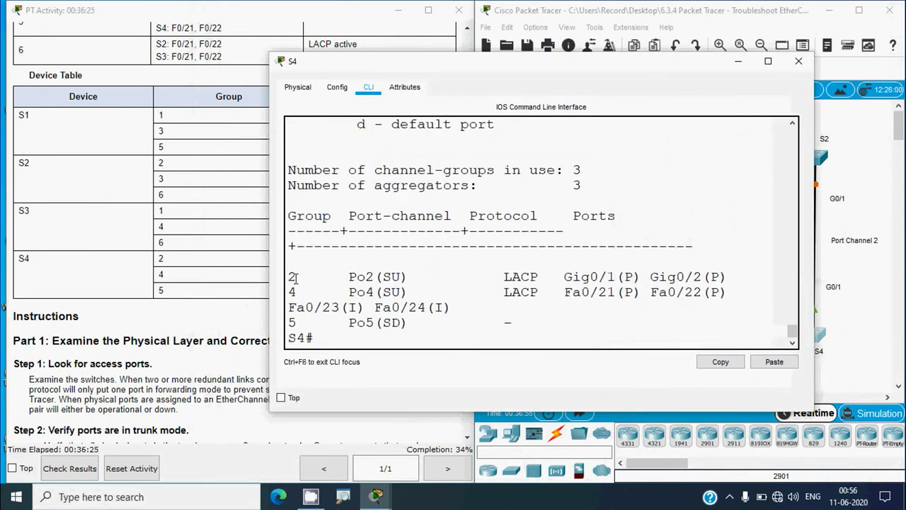
drag(288, 278, 404, 277)
drag(485, 278, 732, 276)
click(651, 278)
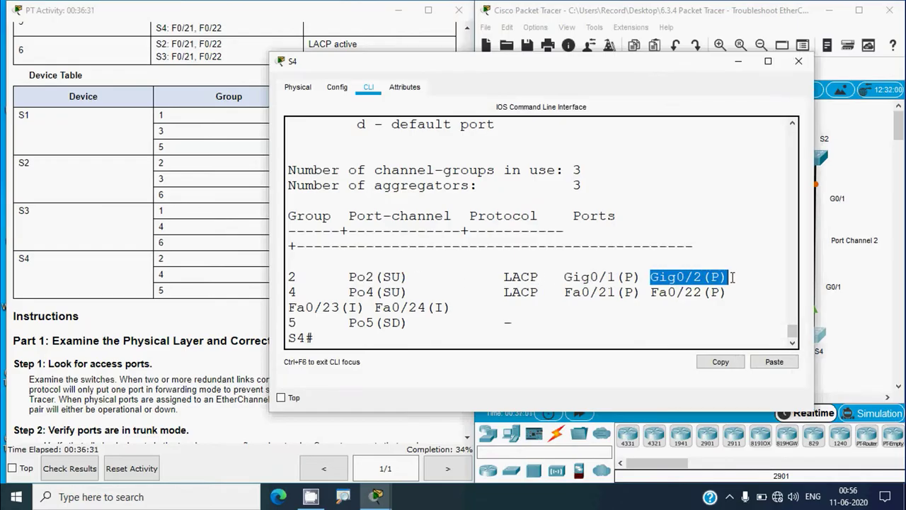
click(750, 202)
click(798, 61)
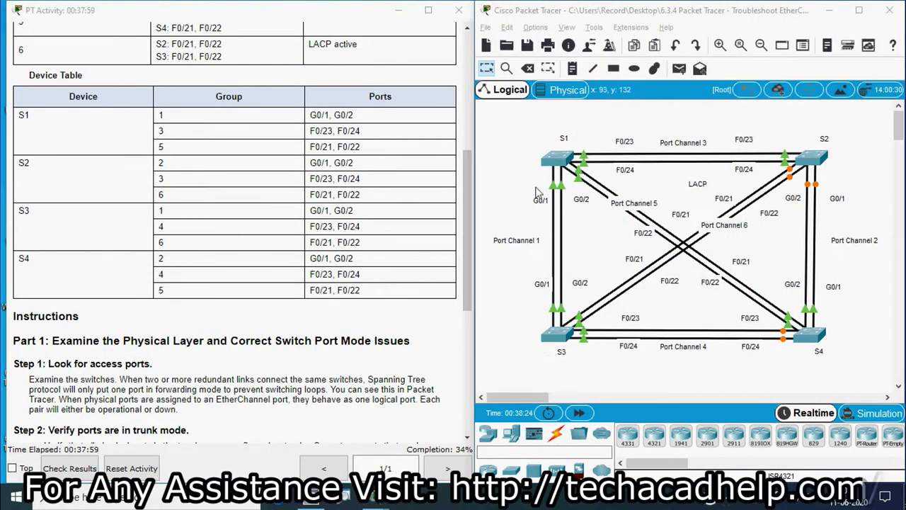
Step: Reopen S1's CLI, rerun show etherchannel summary in a widened window to check group 3's protocol and ports, and close it
click(557, 158)
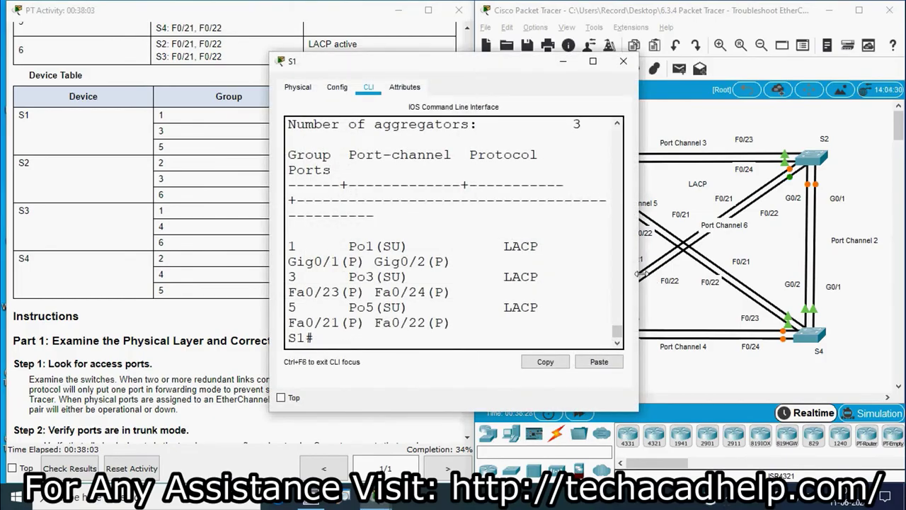
drag(646, 273, 805, 276)
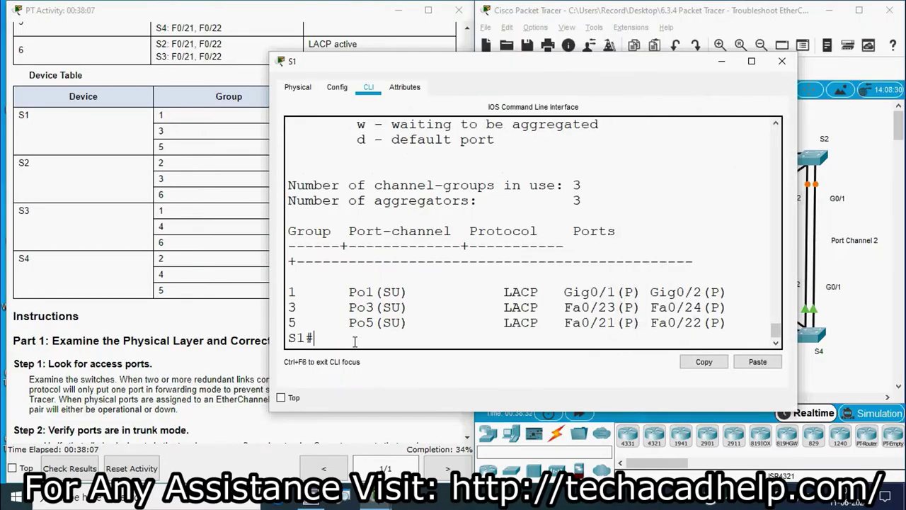
key(Up)
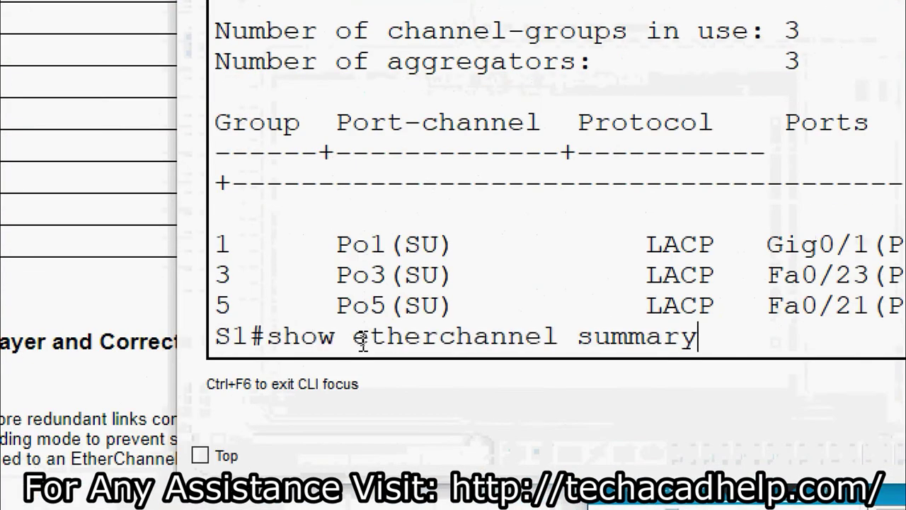
key(Return)
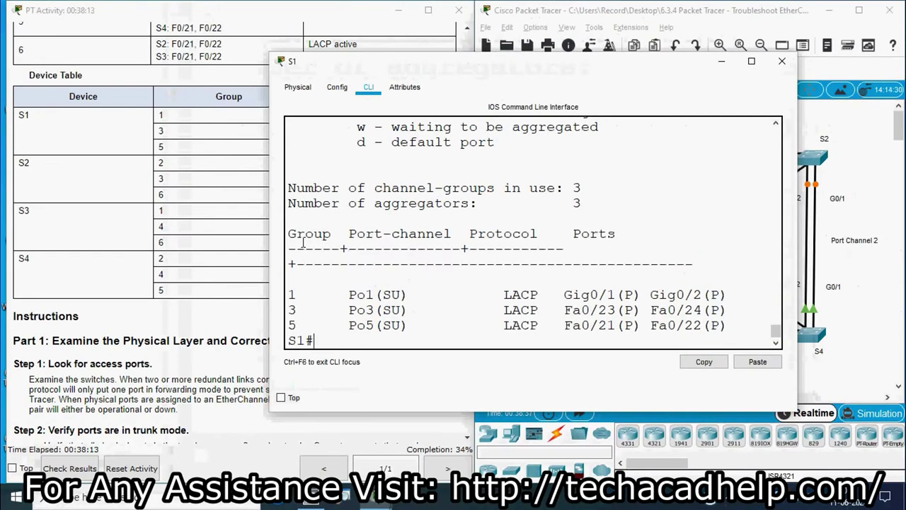
drag(349, 310, 409, 310)
drag(498, 311, 726, 318)
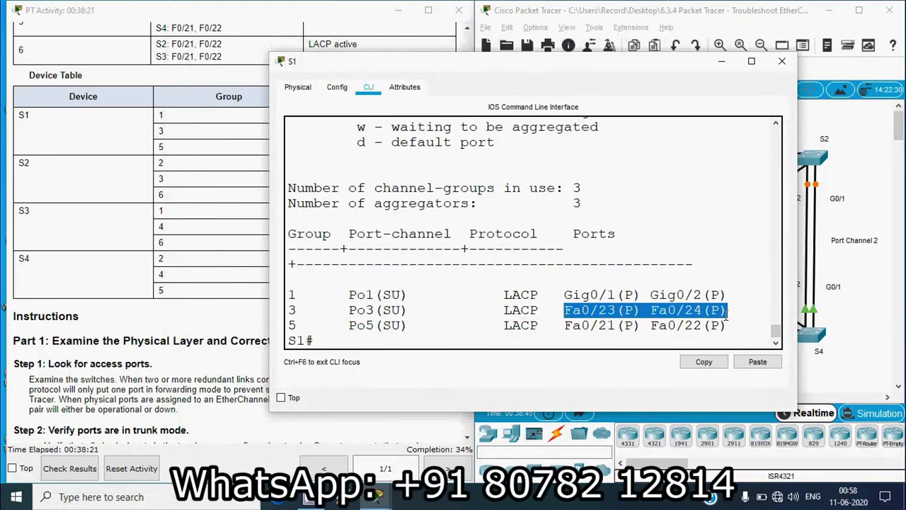
click(781, 60)
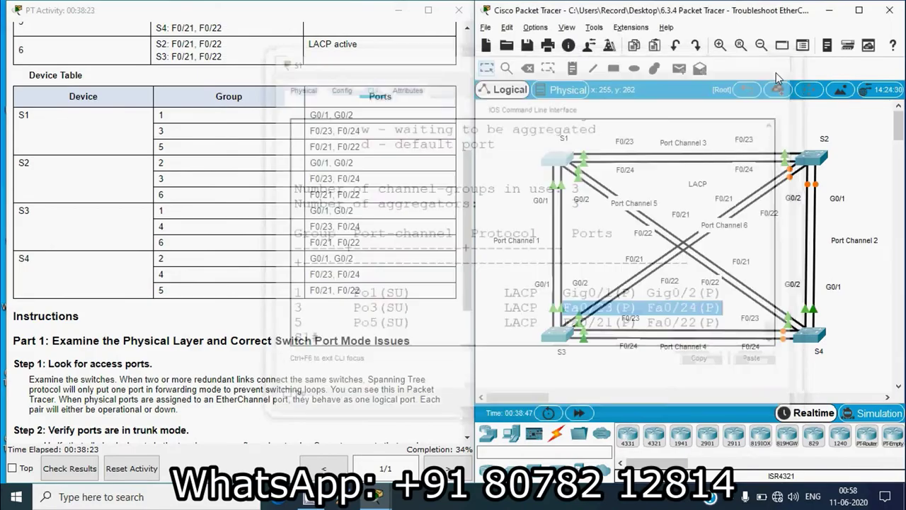
Step: Rerun show etherchannel summary on S2 in a widened CLI window to check group 3's protocol and ports, and close it
click(813, 160)
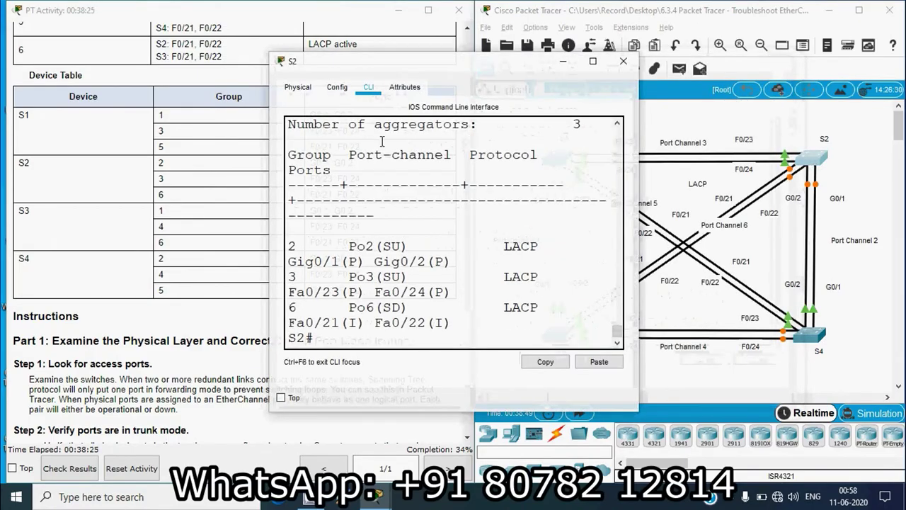
drag(642, 271, 790, 271)
key(Up)
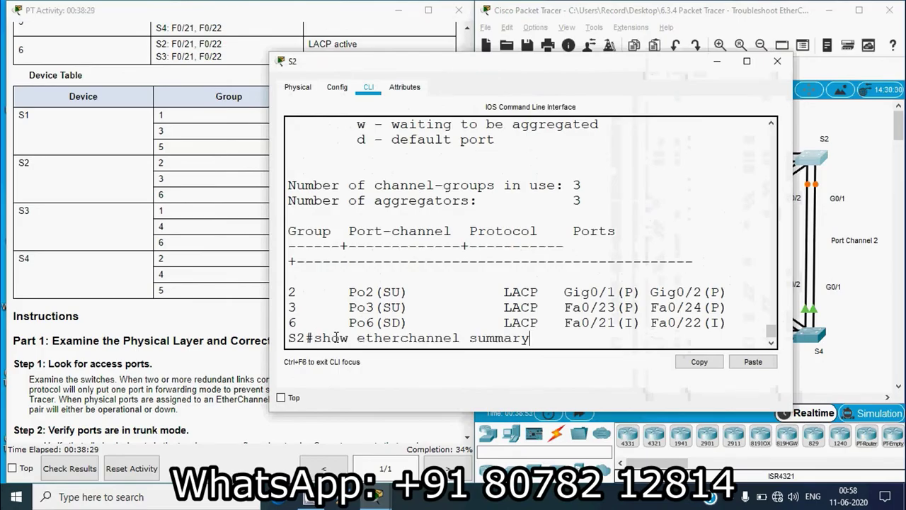
key(Return)
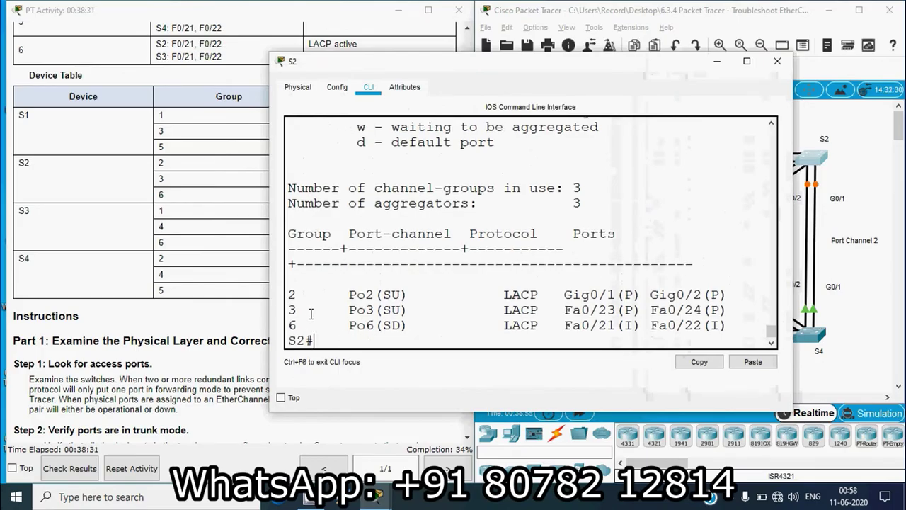
drag(289, 310, 726, 311)
click(727, 312)
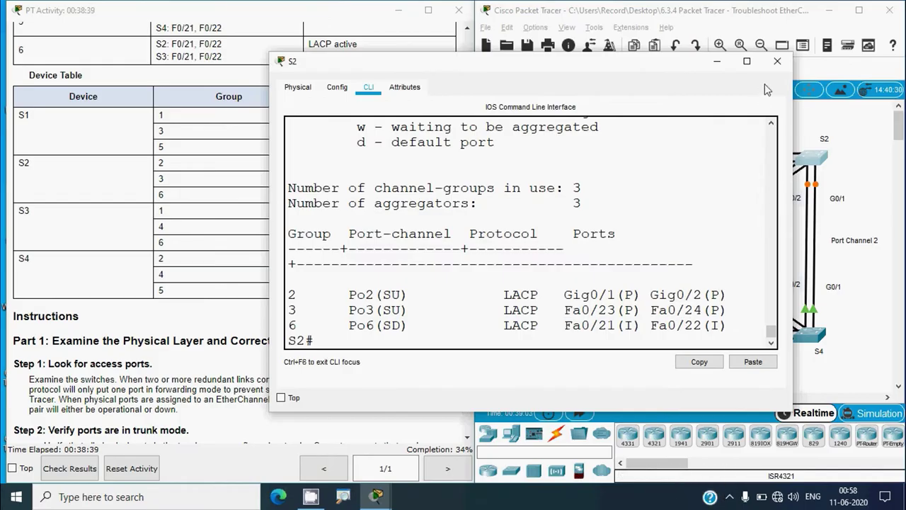
click(781, 61)
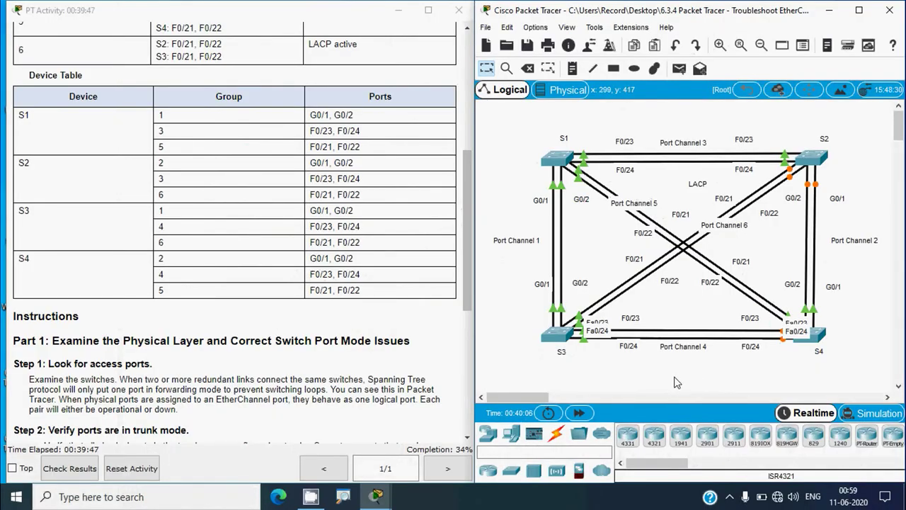
Step: Rerun show etherchannel summary on S3 in a widened CLI window and check group 4's protocol and port status
click(559, 339)
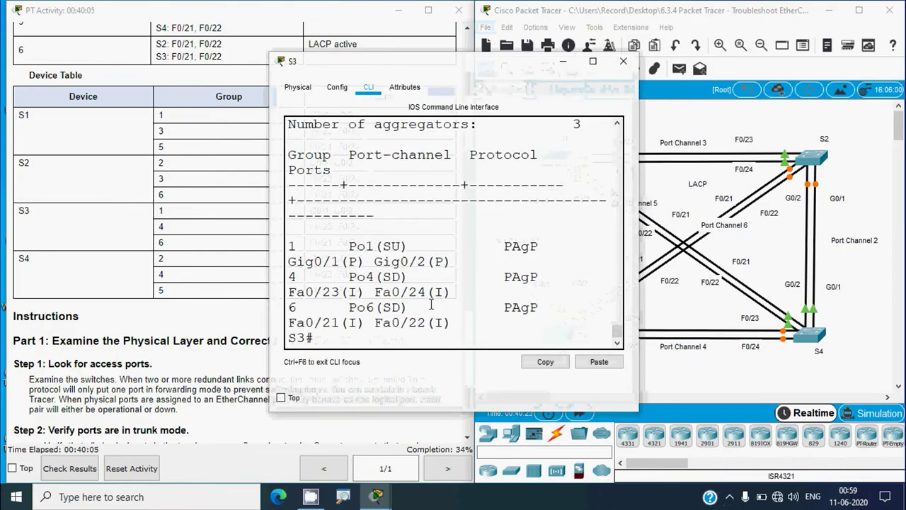
drag(639, 256, 833, 260)
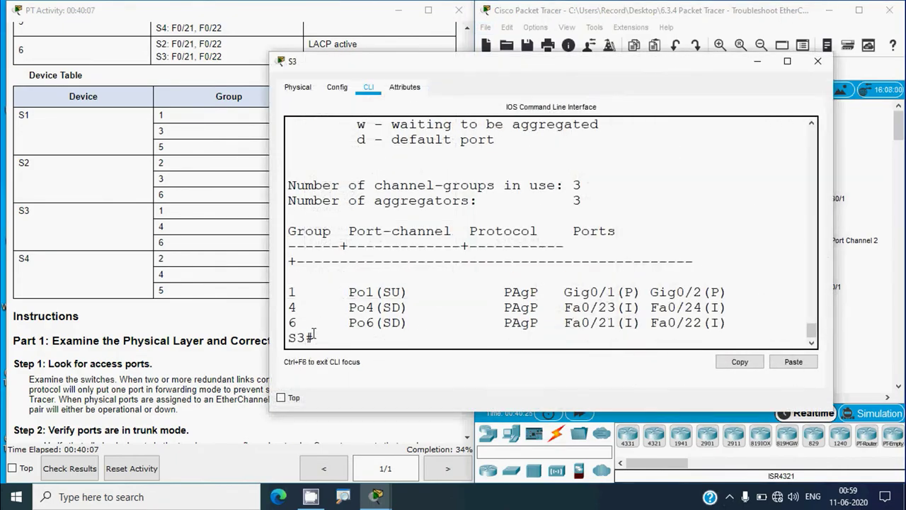
key(Up)
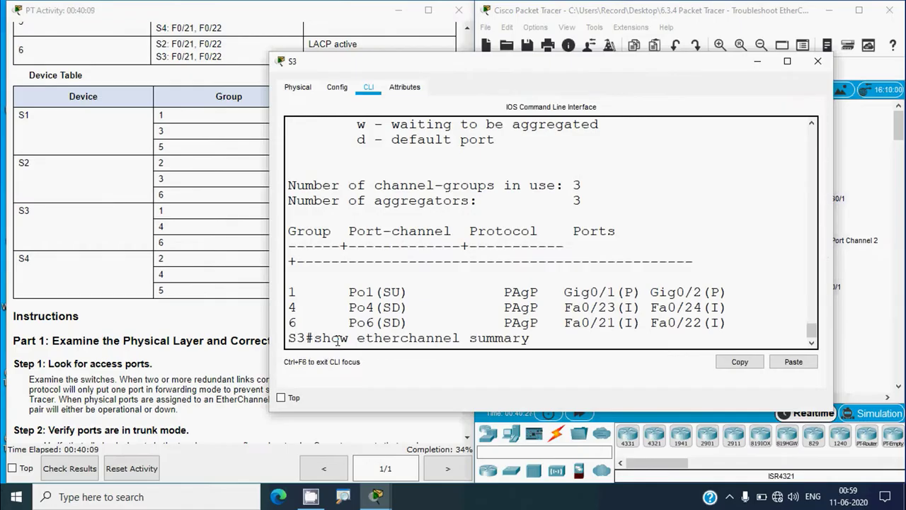
key(Return)
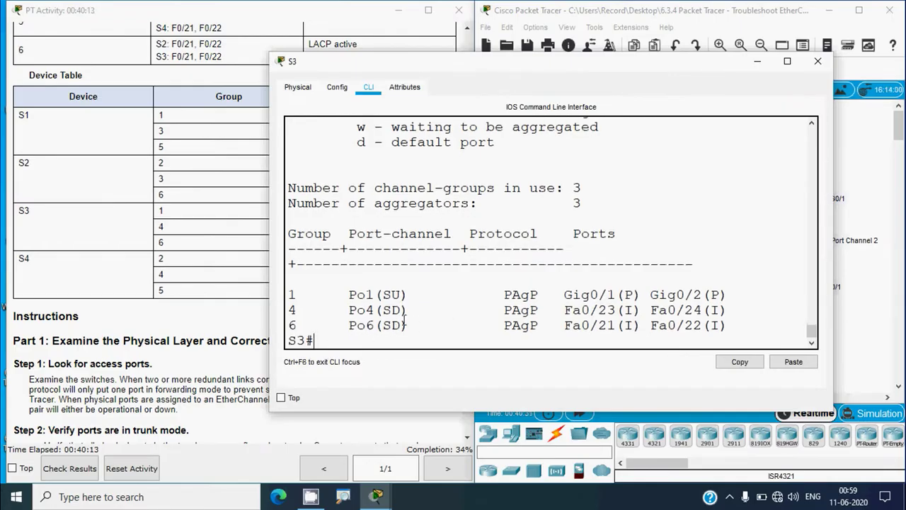
drag(337, 311, 404, 311)
drag(486, 311, 732, 310)
drag(504, 312, 542, 311)
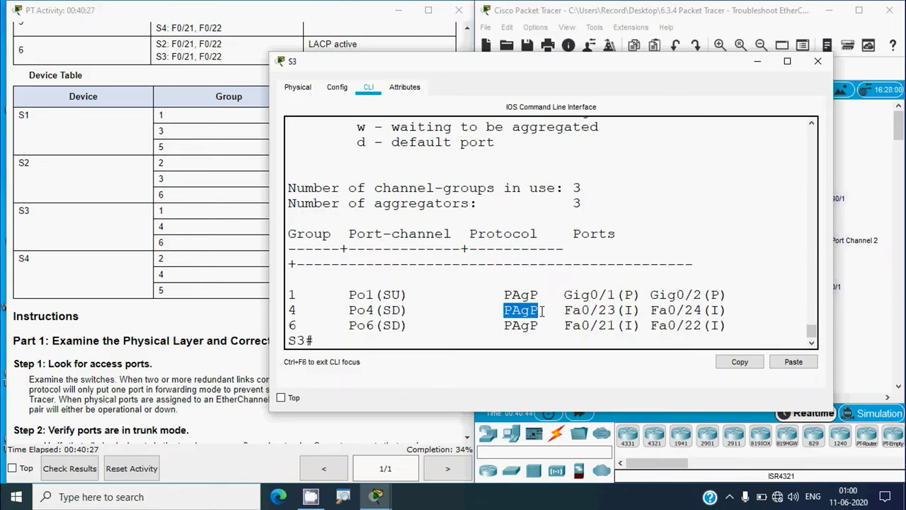
click(350, 338)
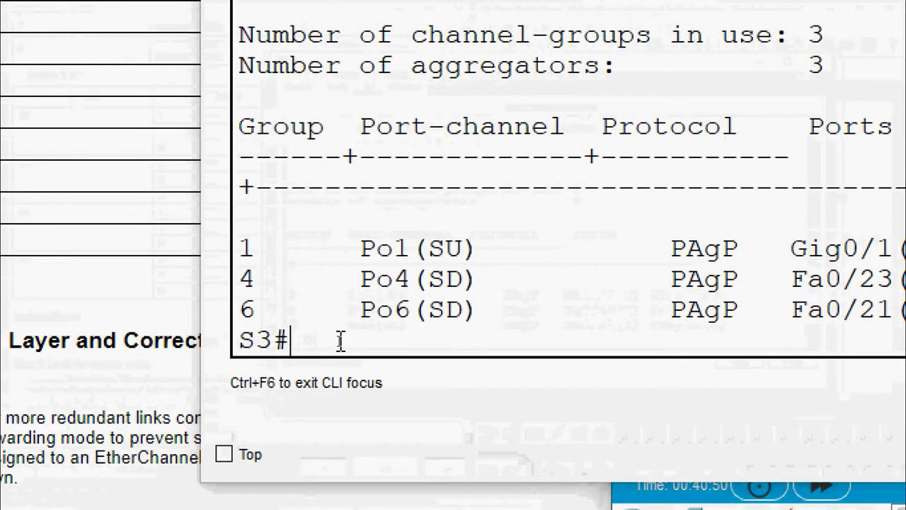
Step: Display S3's running configuration and examine the channel-group modes on FastEthernet0/23 and FastEthernet0/24
text(show ru)
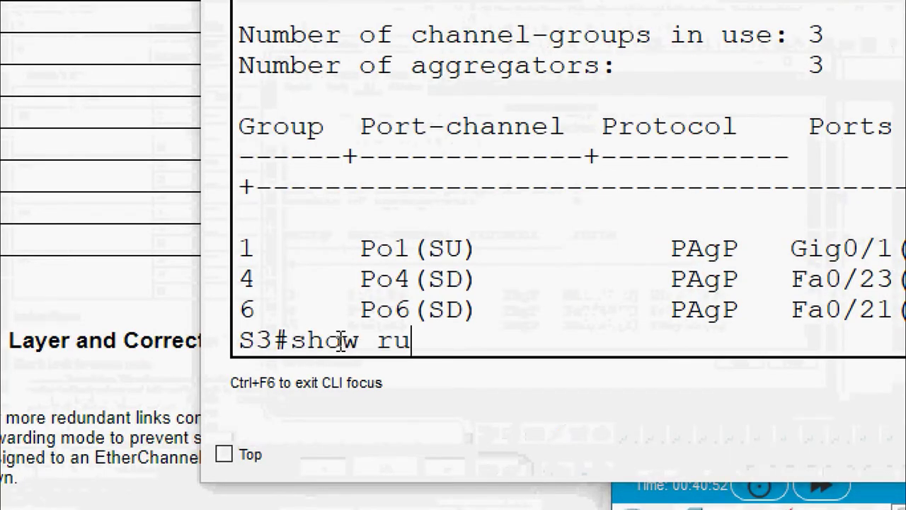
text(nning)
key(Return)
key(space)
key(space)
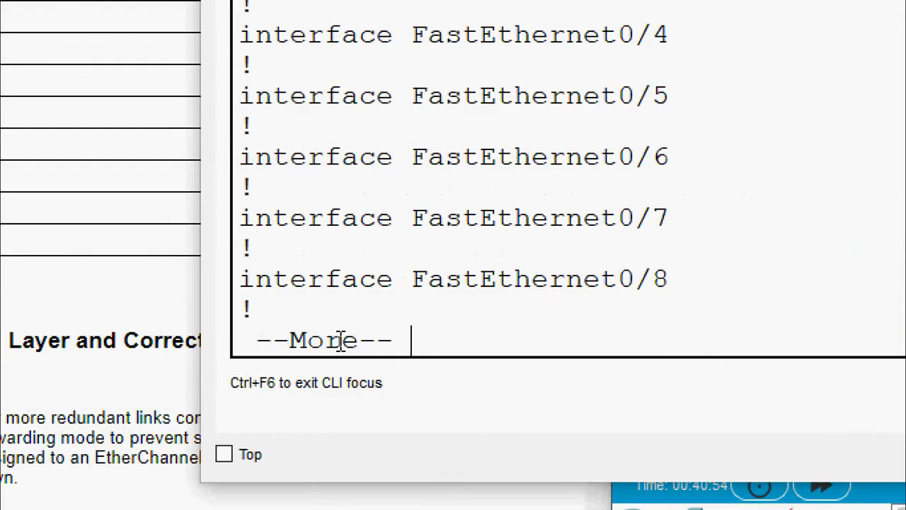
key(space)
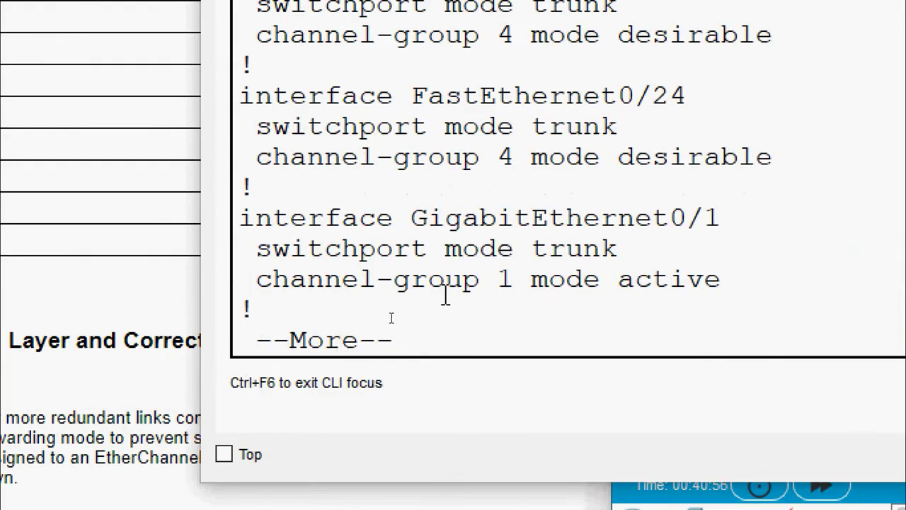
scroll(446, 294, up, 1)
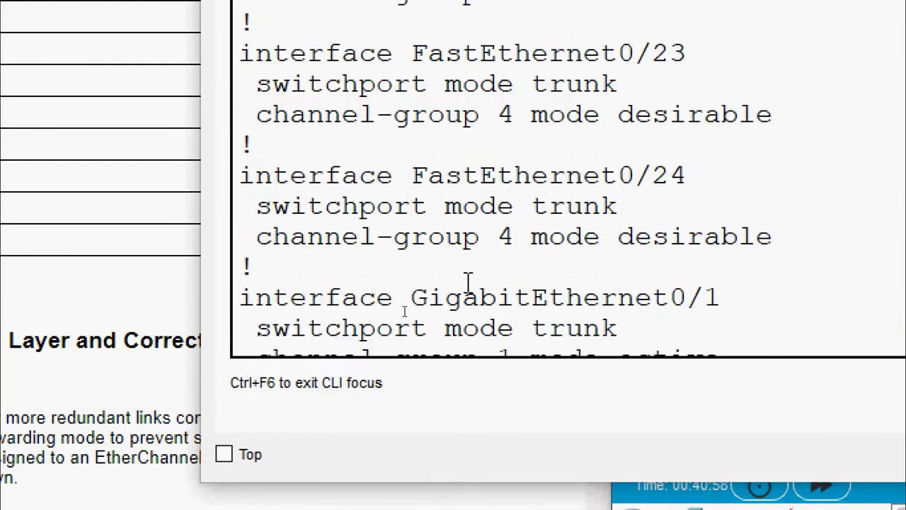
scroll(510, 265, up, 1)
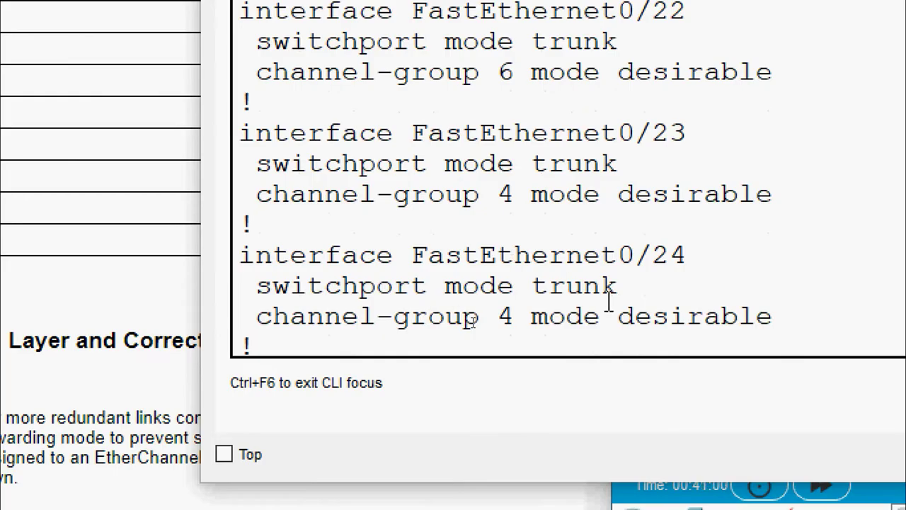
drag(601, 315, 772, 312)
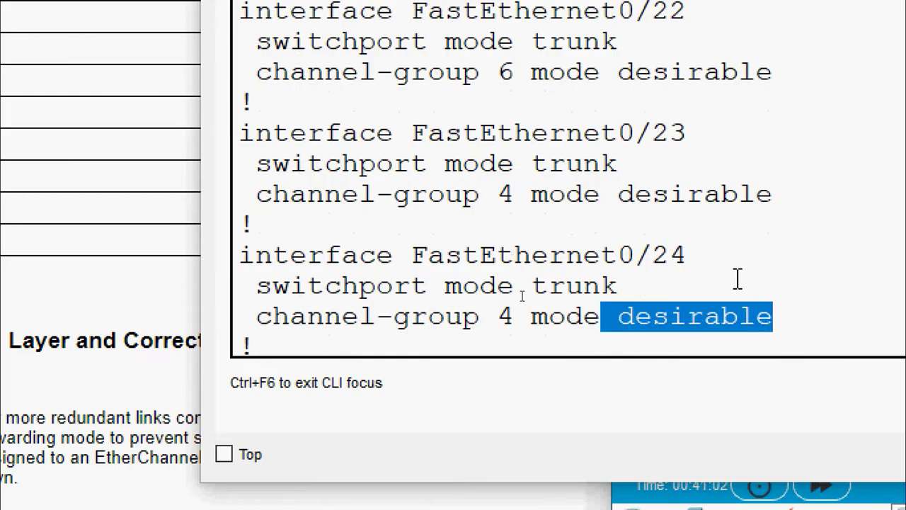
drag(619, 194, 773, 200)
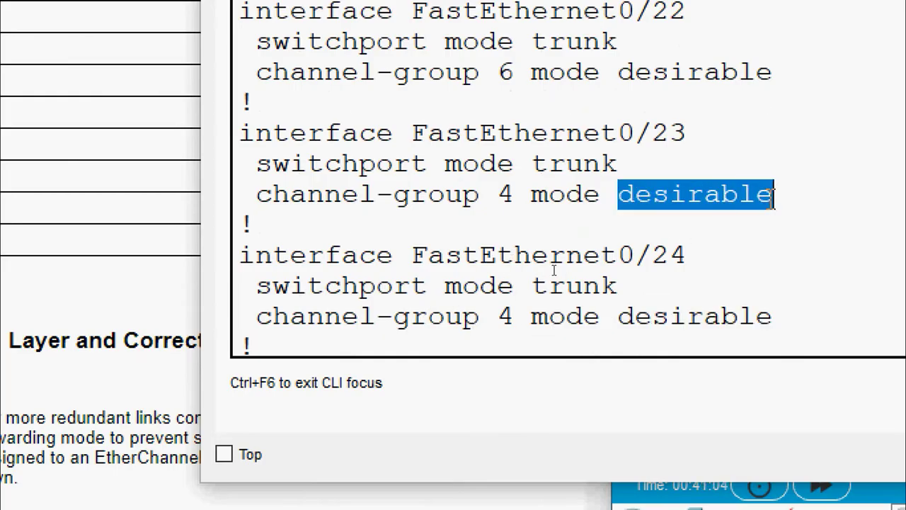
click(468, 337)
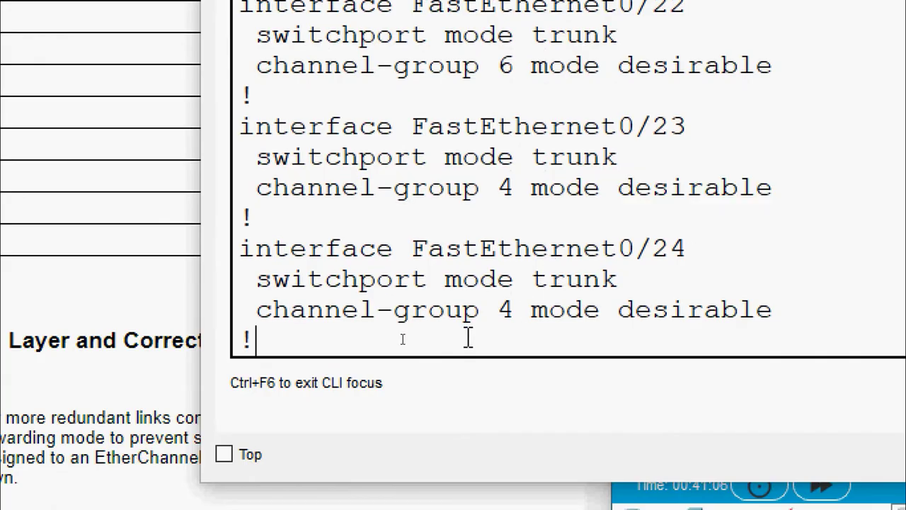
key(space)
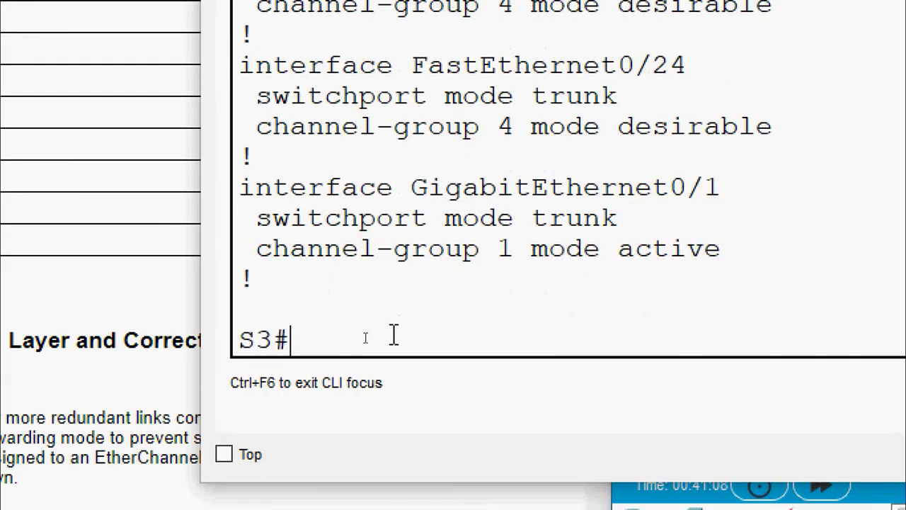
Step: Enter global configuration mode on S3 and try to select the interface range fa 0/23-24
text(conf t)
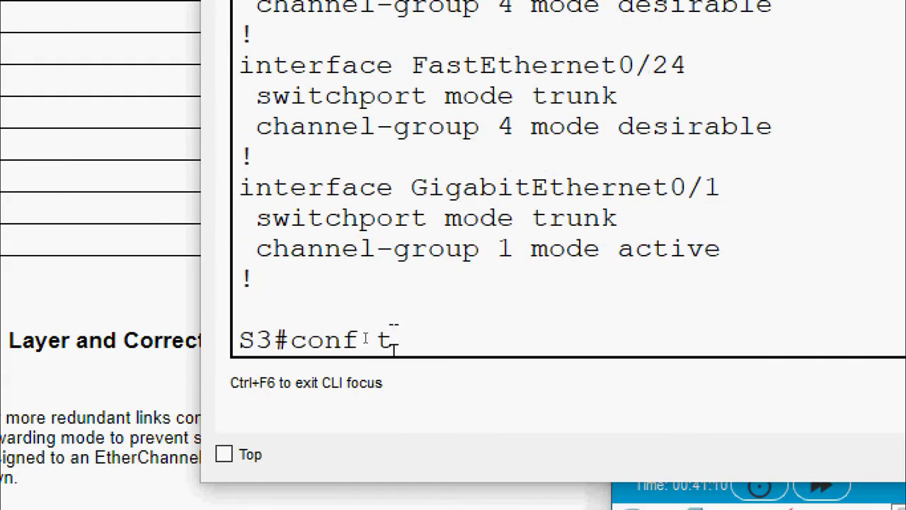
key(Return)
text(interfac)
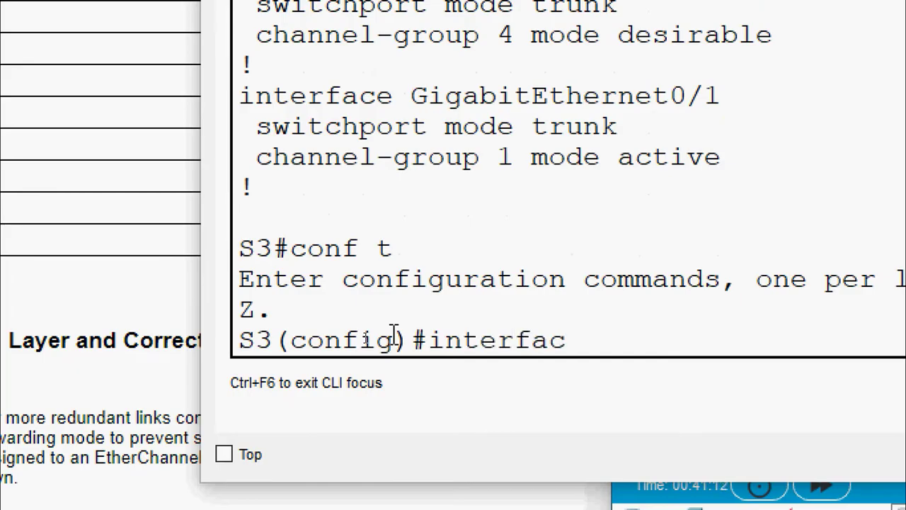
text(e rage)
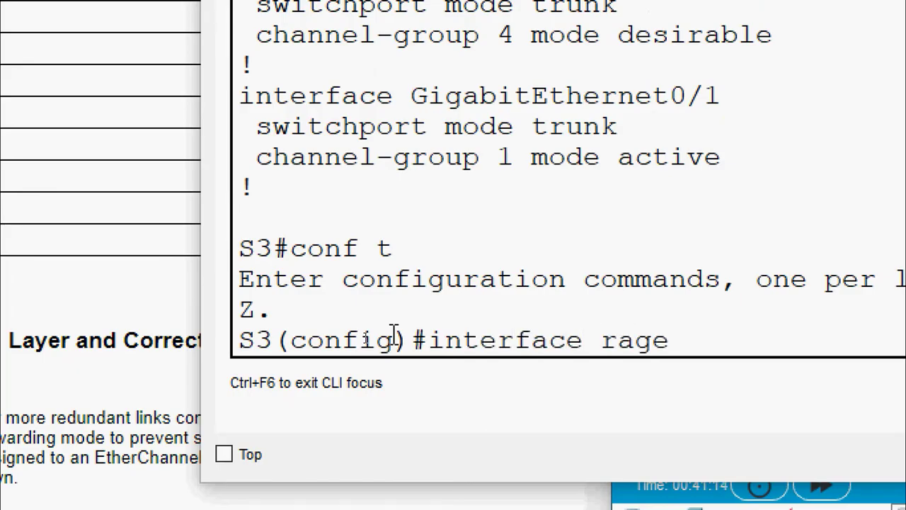
text( fa 0/23)
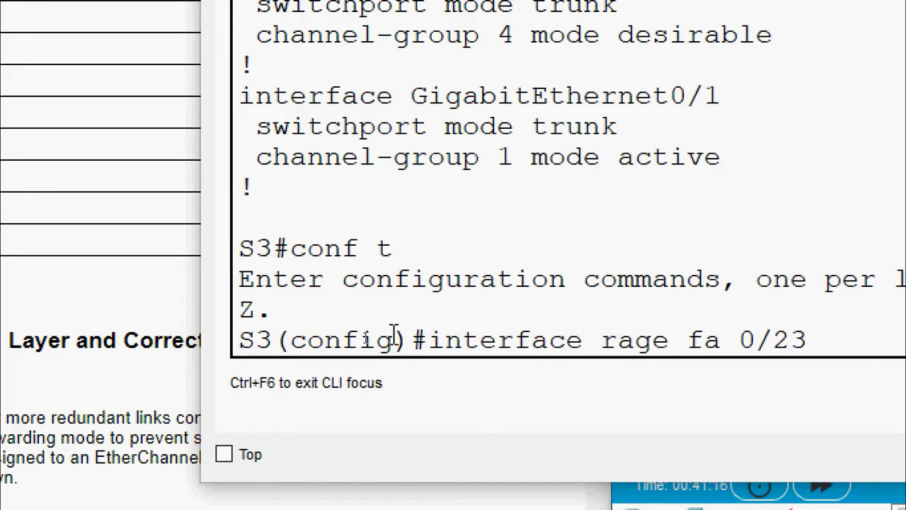
text(-24)
key(Return)
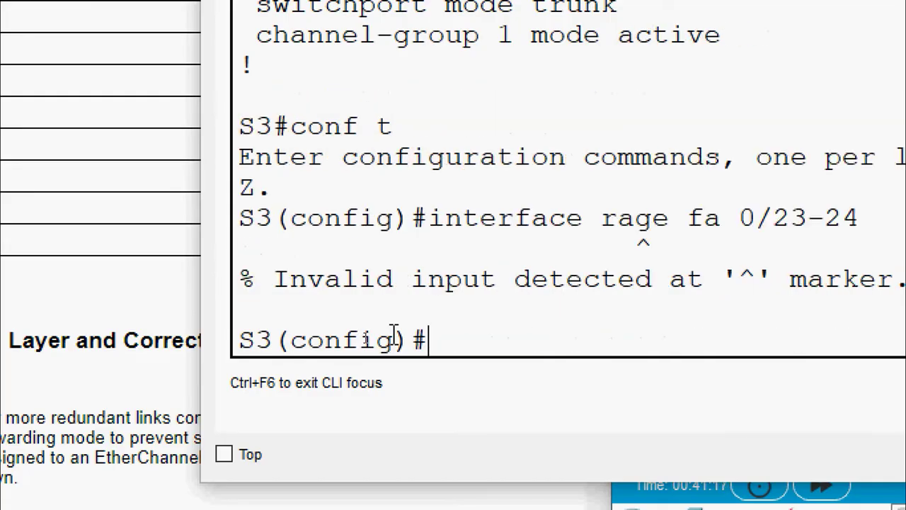
Step: Correct the misspelled range keyword in the previous command and enter interface range fa 0/23-24
key(Up)
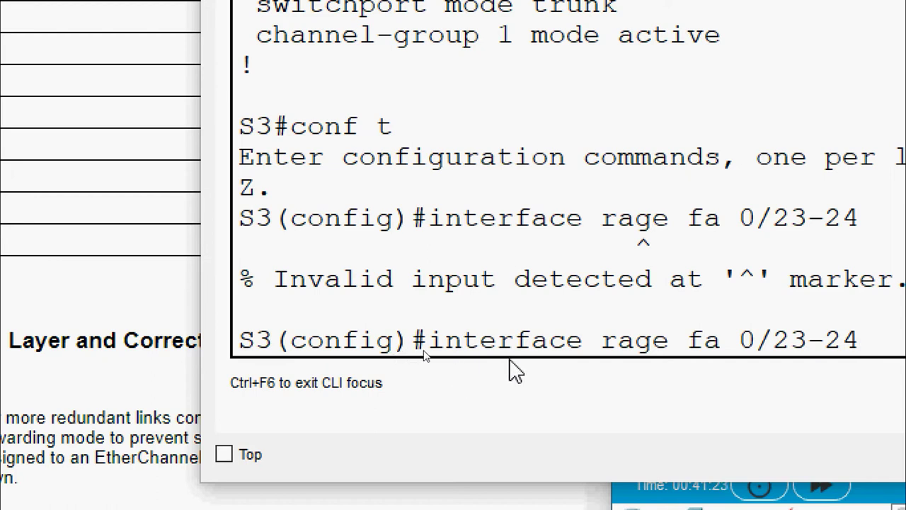
key(Left)
key(Left)
key(Left)
key(Left)
key(Left)
key(Left)
key(Left)
key(Left)
key(Left)
key(Left)
key(Left)
key(Left)
key(Left)
text(n)
key(Return)
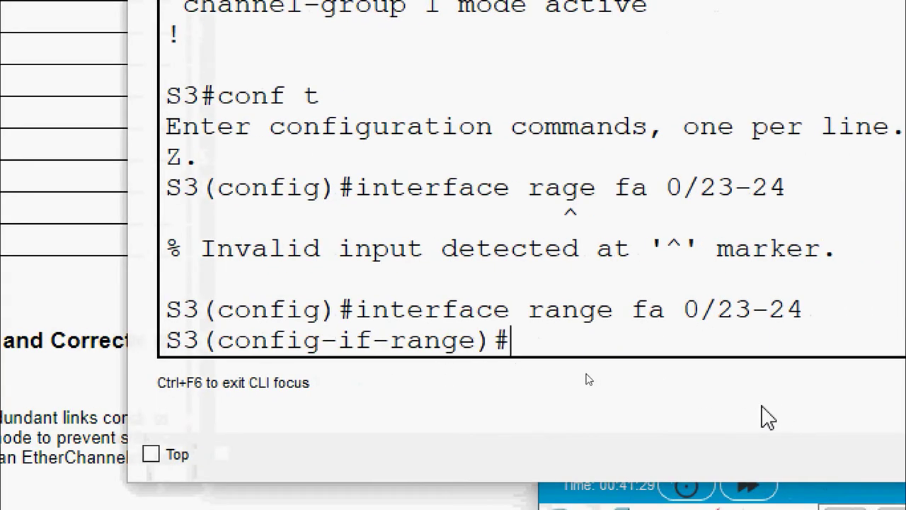
Step: Remove the channel-group assignment from fa 0/23-24 and shut down both interfaces
text(no )
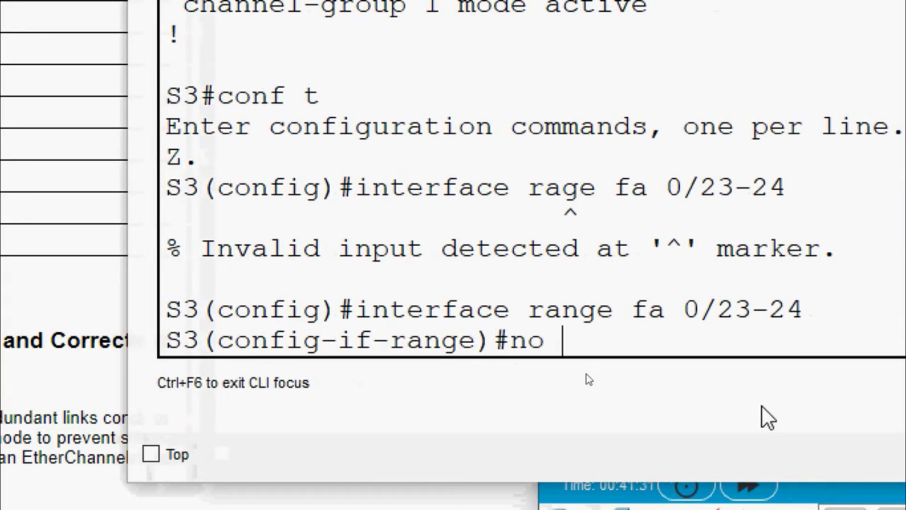
text(channel)
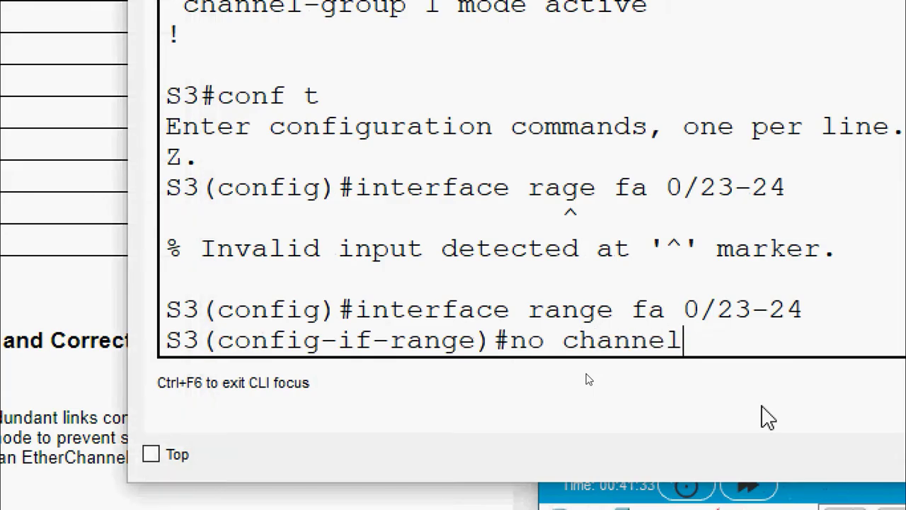
text(-group)
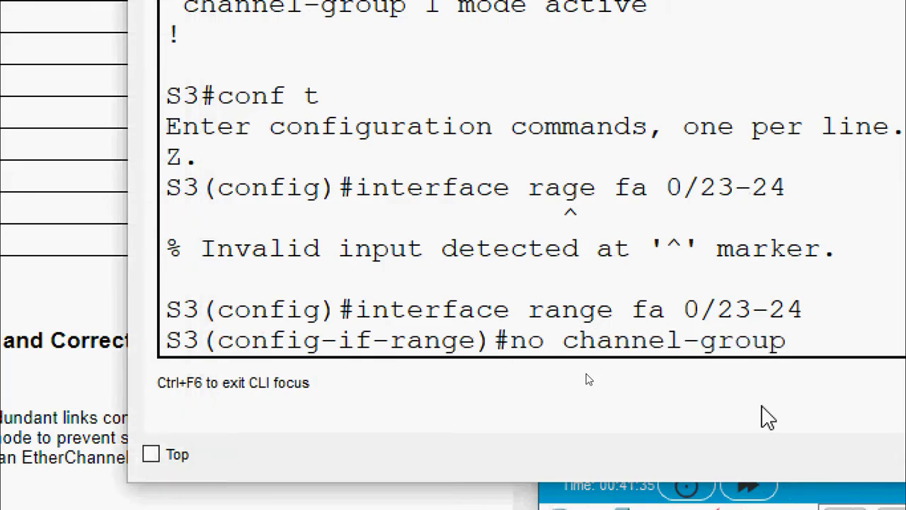
text(?)
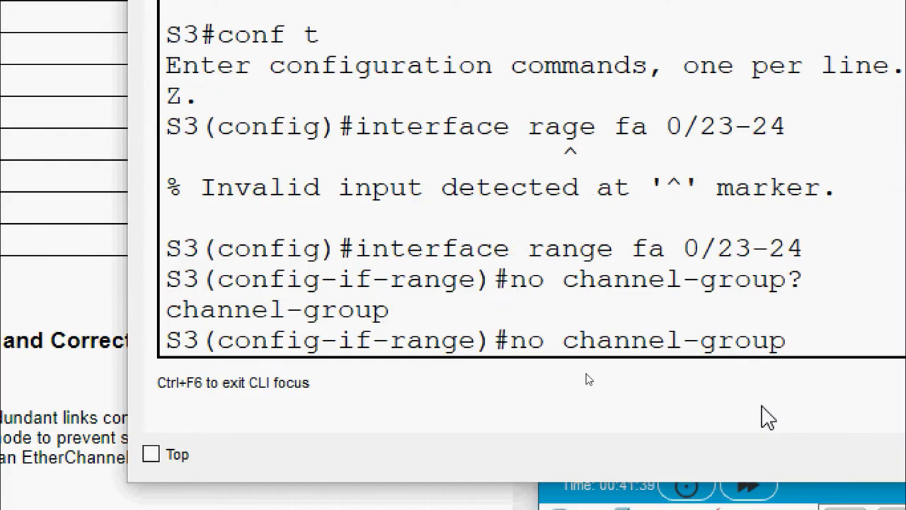
key(Return)
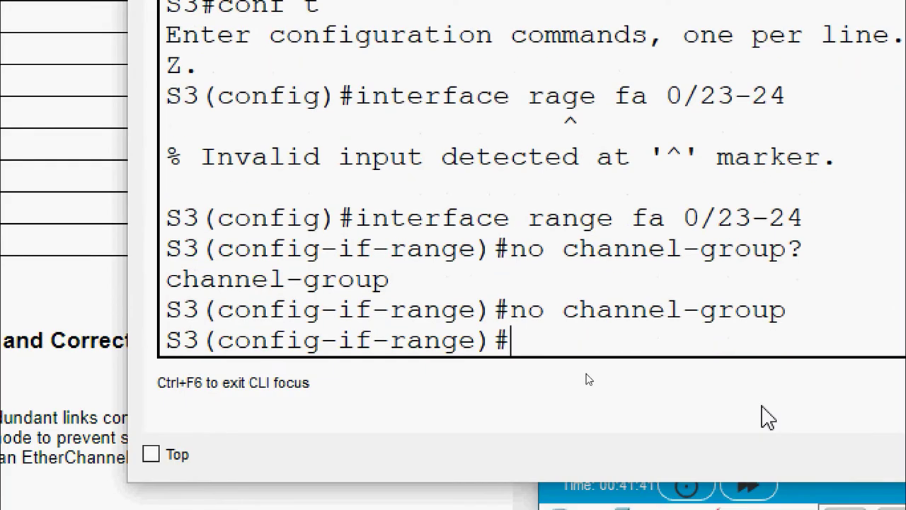
text(shut)
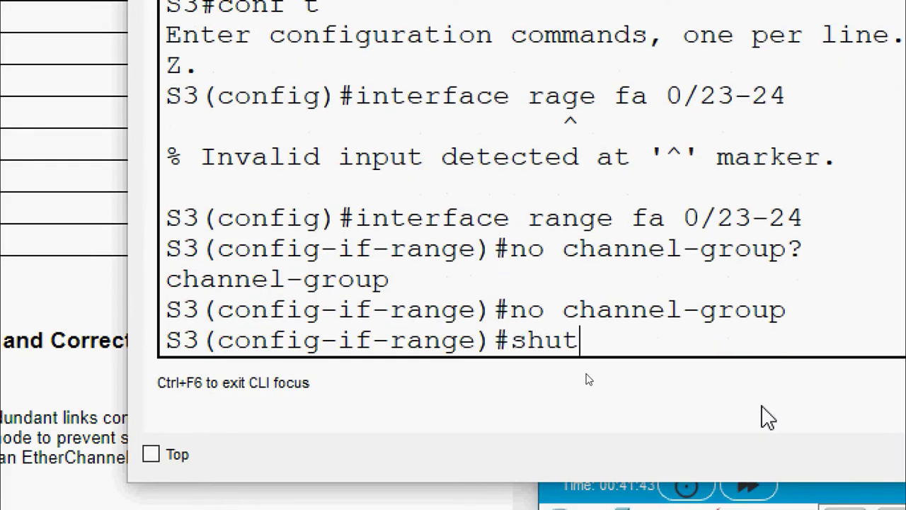
text(down)
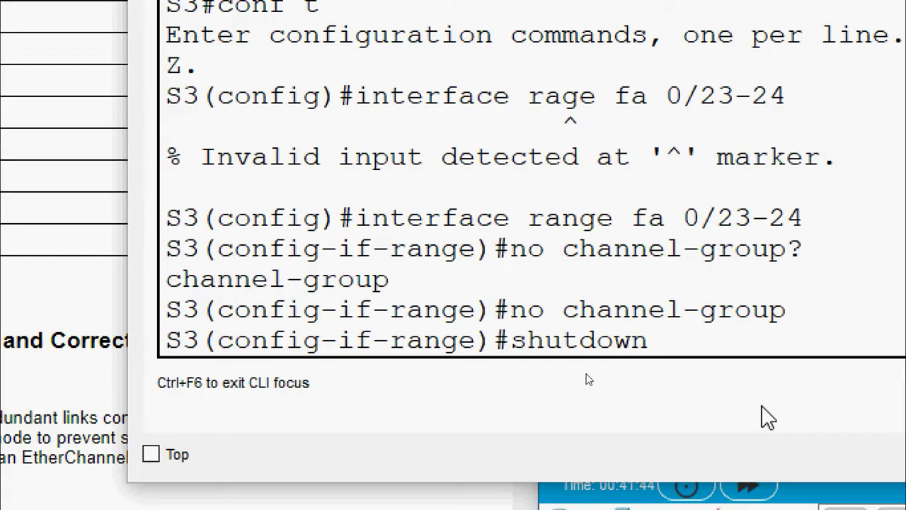
key(Return)
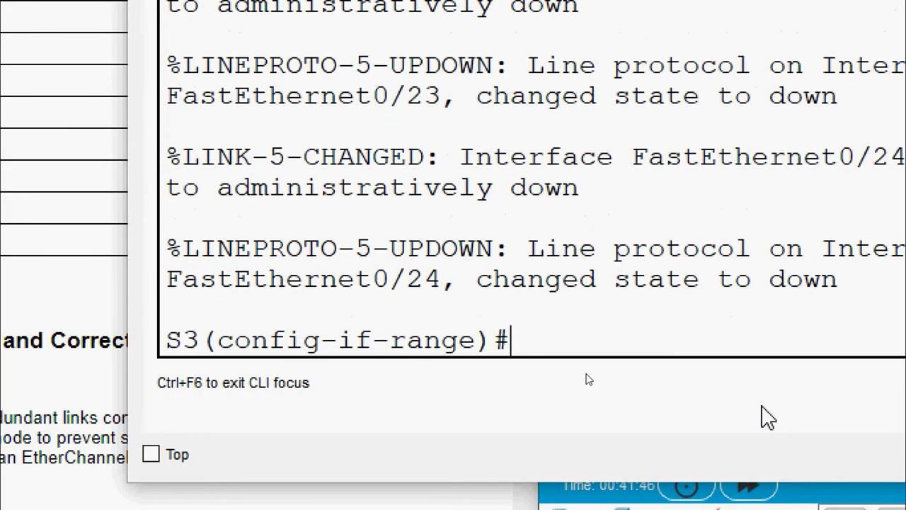
Step: Assign interfaces fa 0/23-24 on S3 to channel-group 4 in active mode
text(csh)
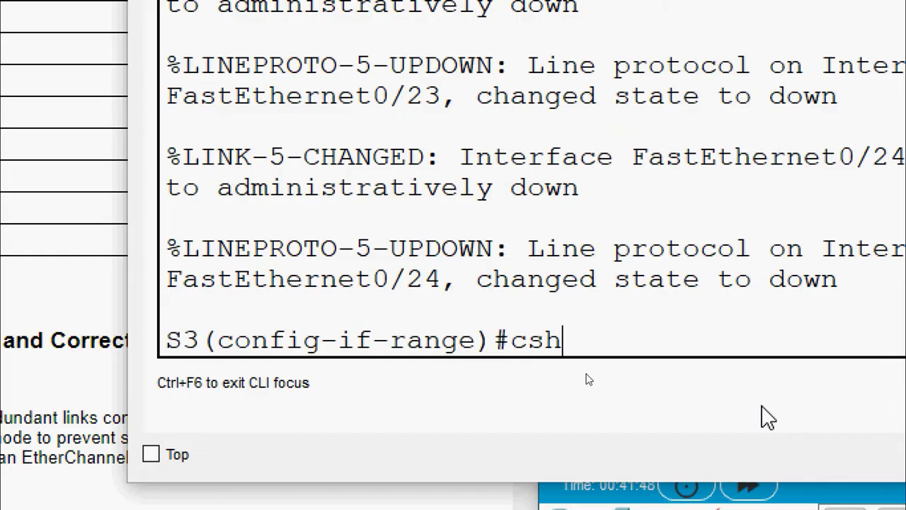
text(an)
key(BackSpace)
key(BackSpace)
key(BackSpace)
key(BackSpace)
text(hann)
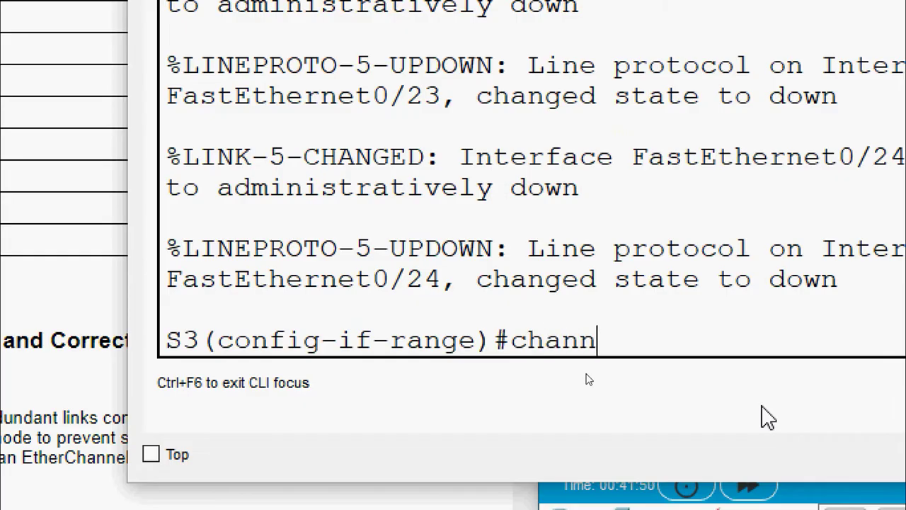
text(el-group)
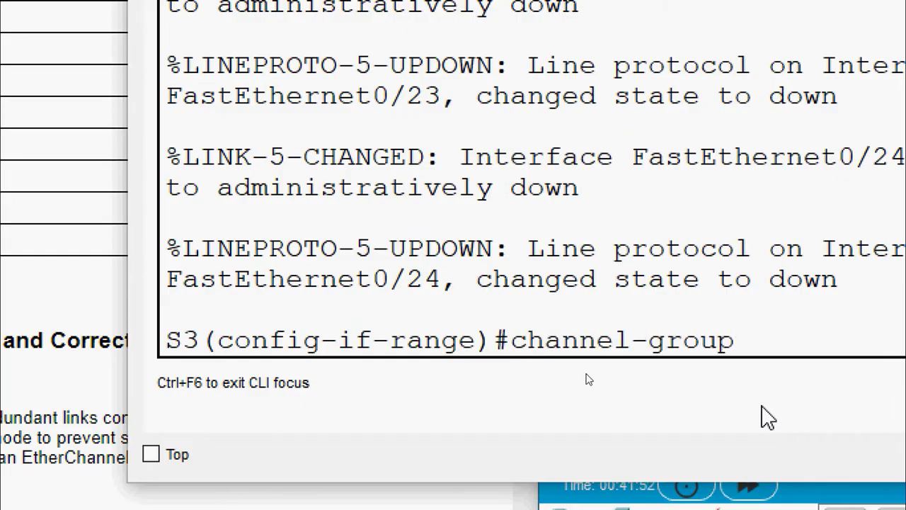
click(857, 348)
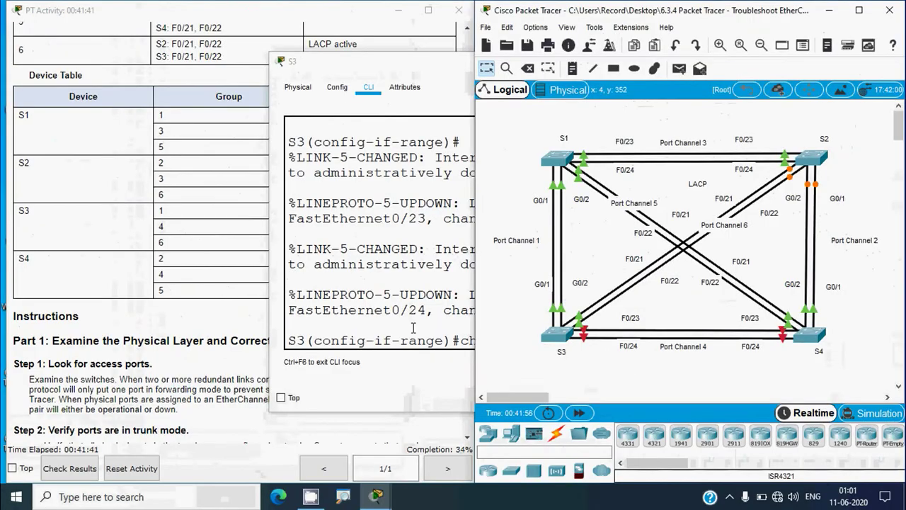
click(438, 333)
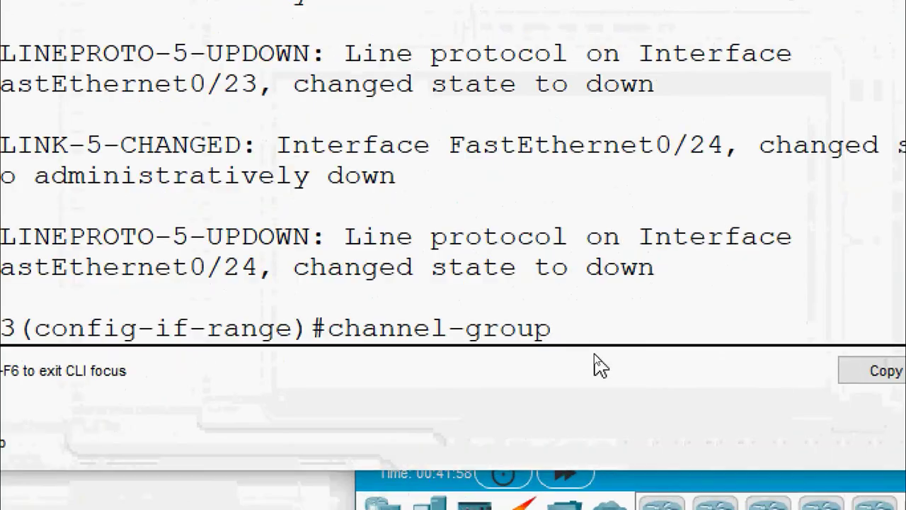
text(4 o)
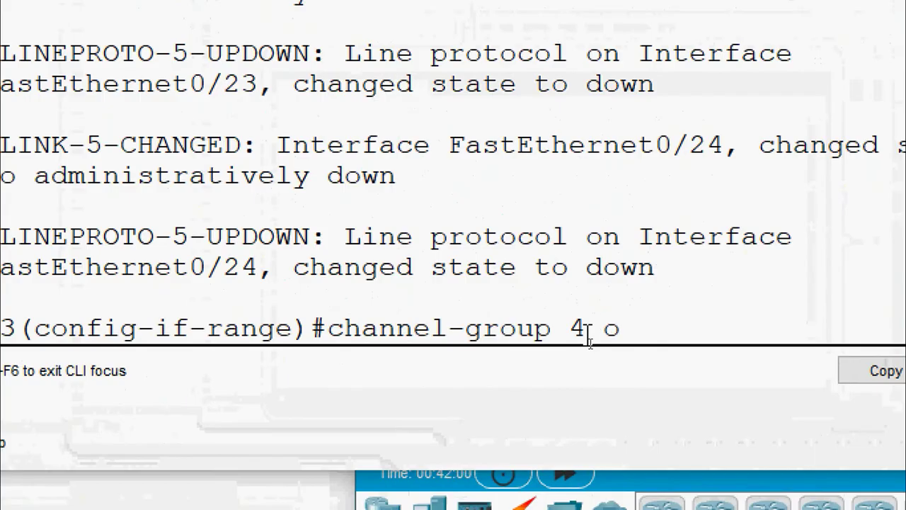
key(BackSpace)
text(mode )
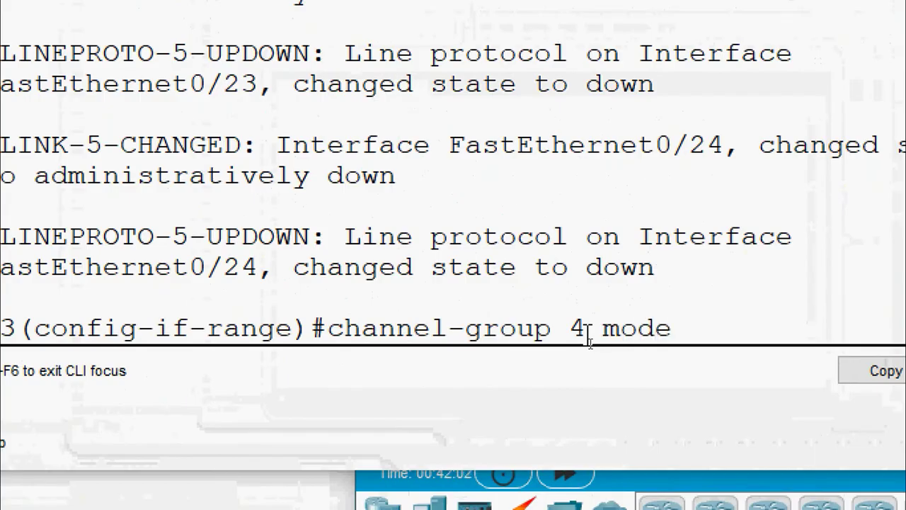
text(act)
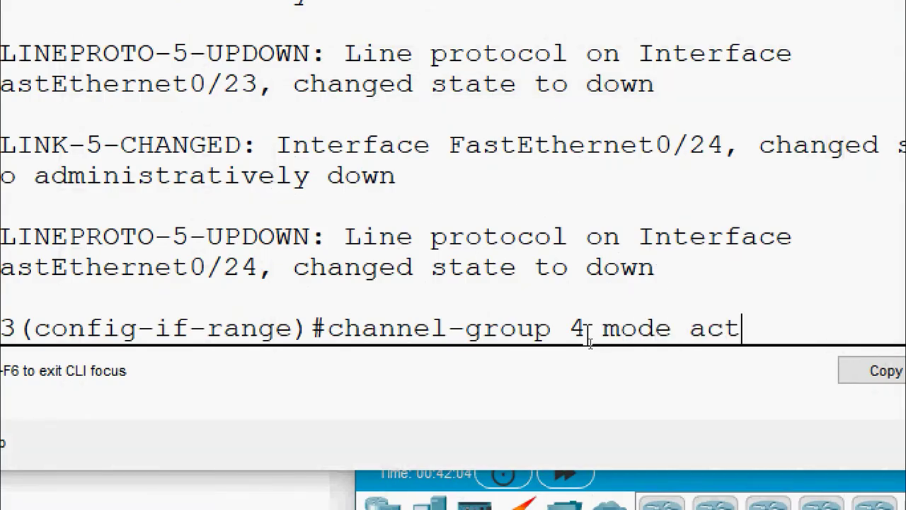
text(vi)
key(Tab)
key(BackSpace)
key(BackSpace)
text(i)
key(Tab)
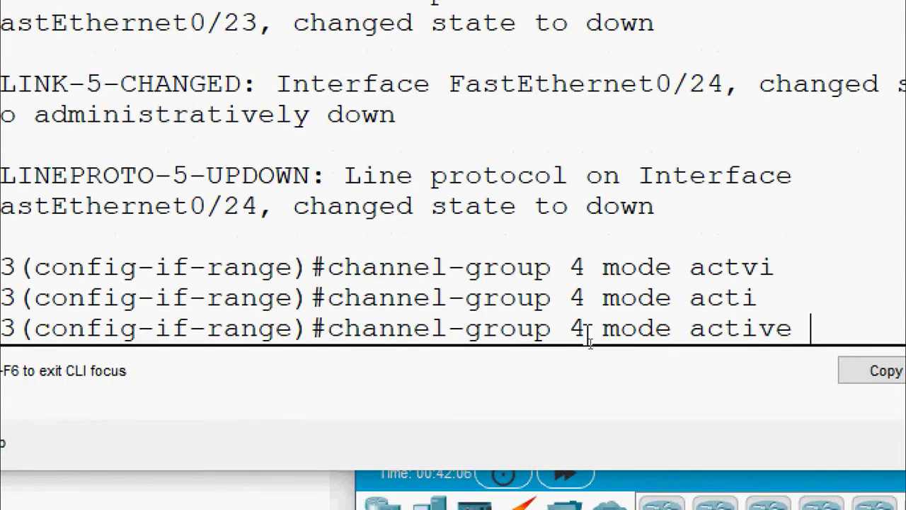
key(Return)
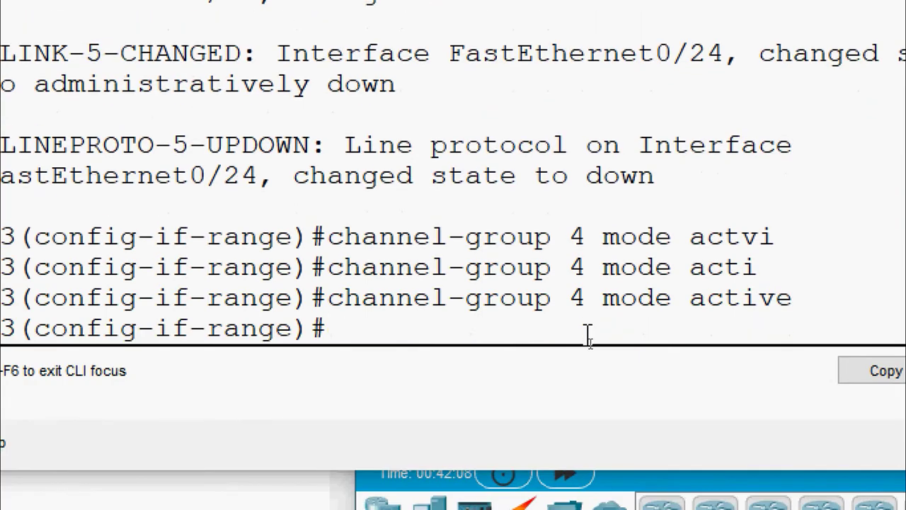
Step: Re-enable interfaces fa 0/23-24 on S3 and return to global configuration mode
text(no shutdo)
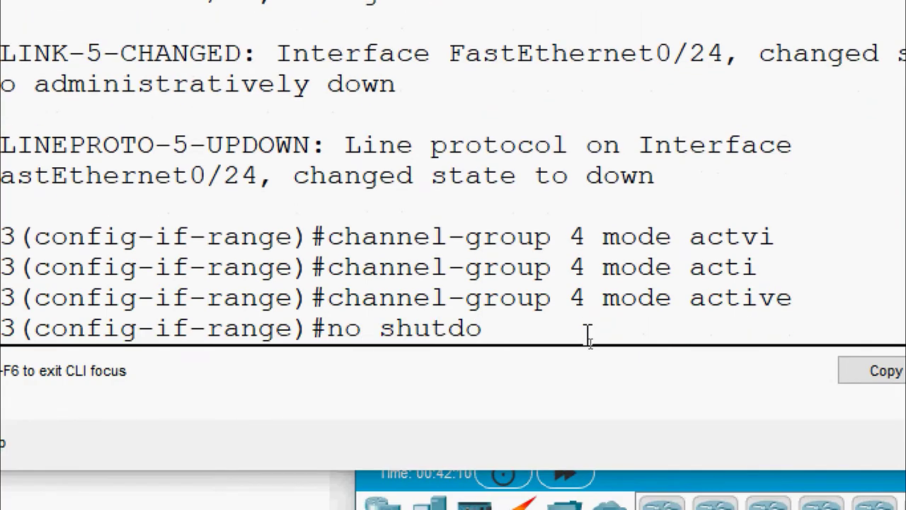
text(wn)
key(Return)
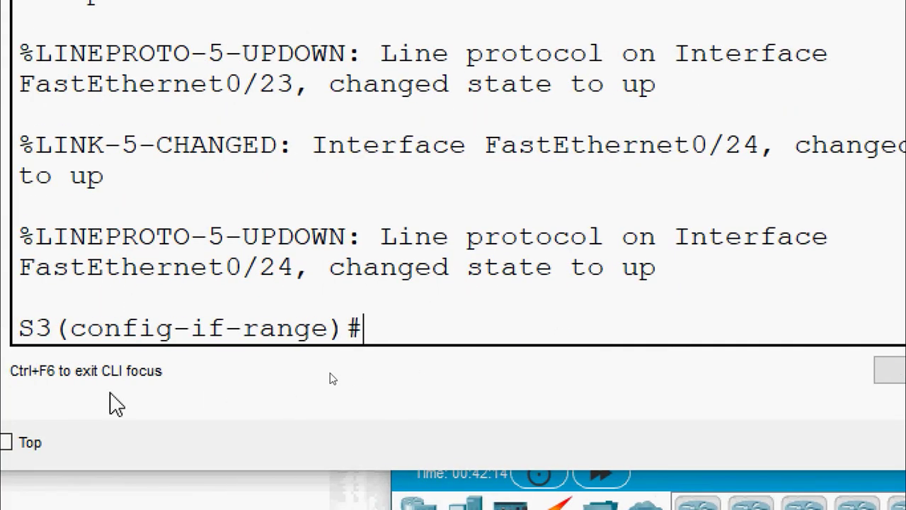
text(exit)
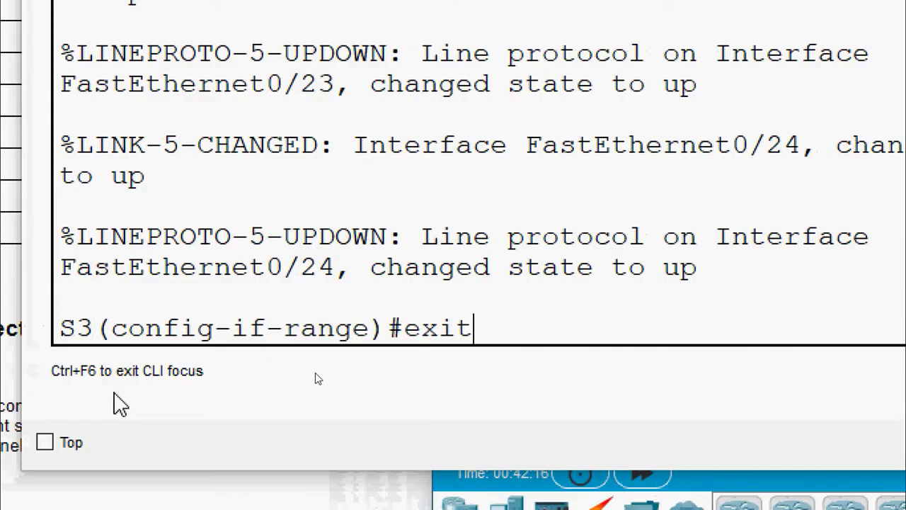
key(Return)
key(Return)
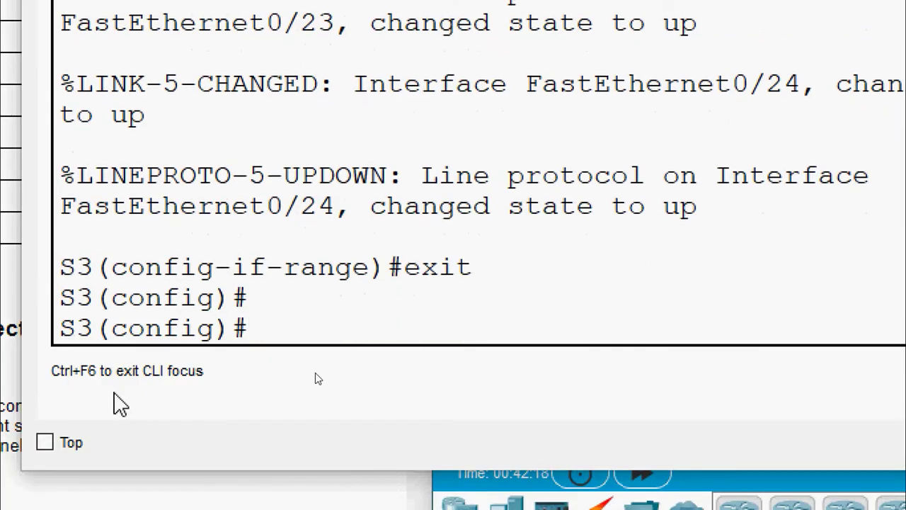
Step: Set interface port-channel 4 on S3 to switchport trunk mode and return to privileged EXEC mode
text(interface )
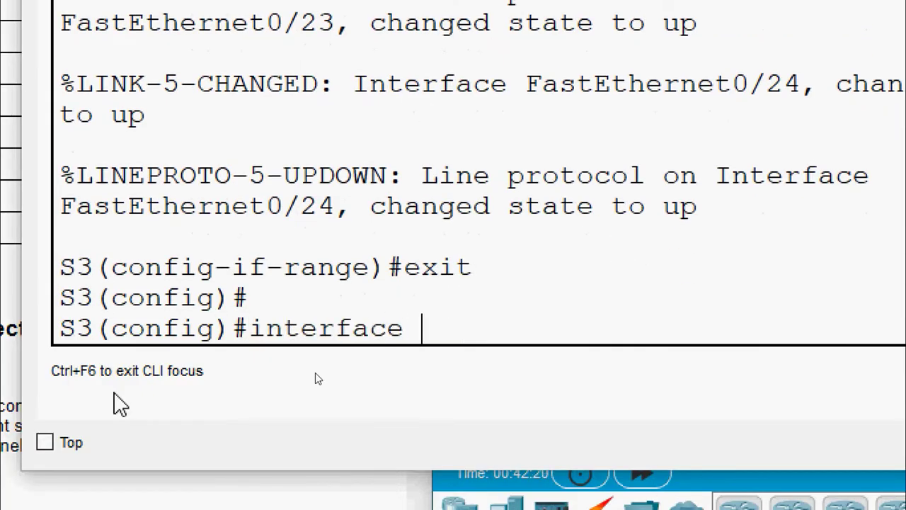
text(port)
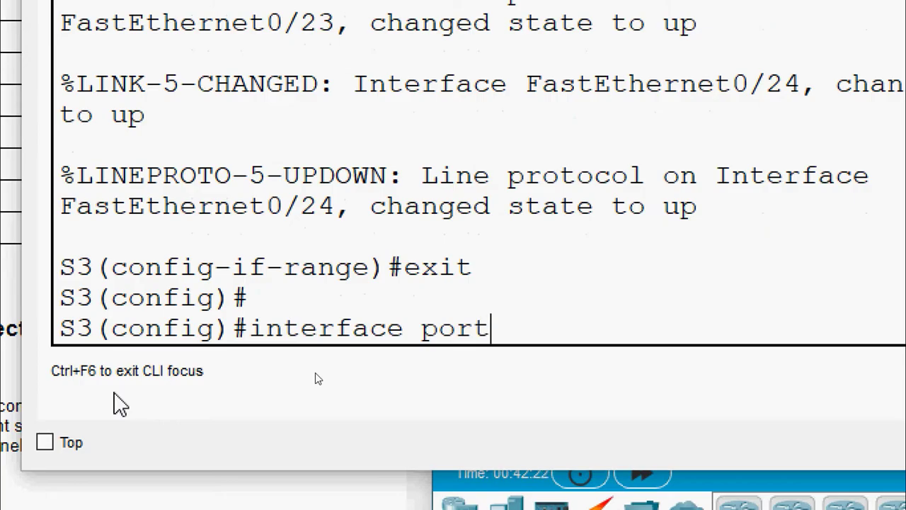
text(-channel)
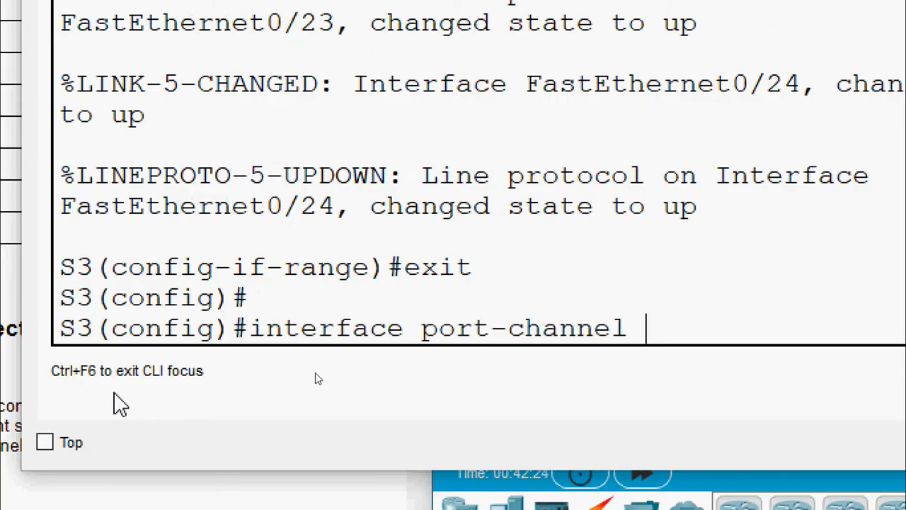
text( 4)
key(Return)
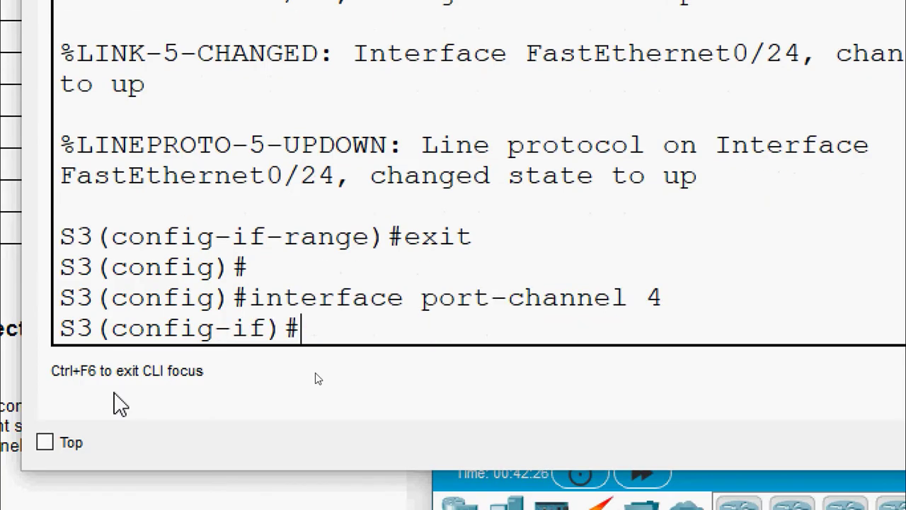
text(switch)
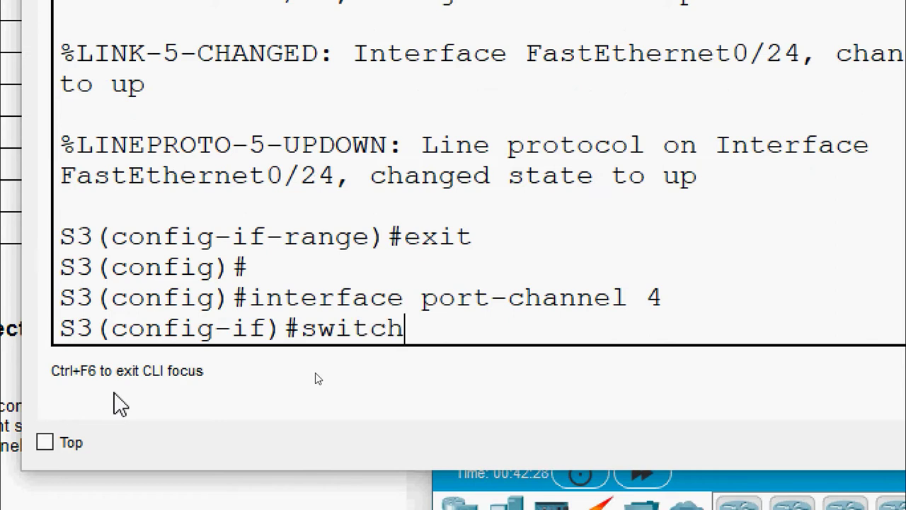
text(port mode)
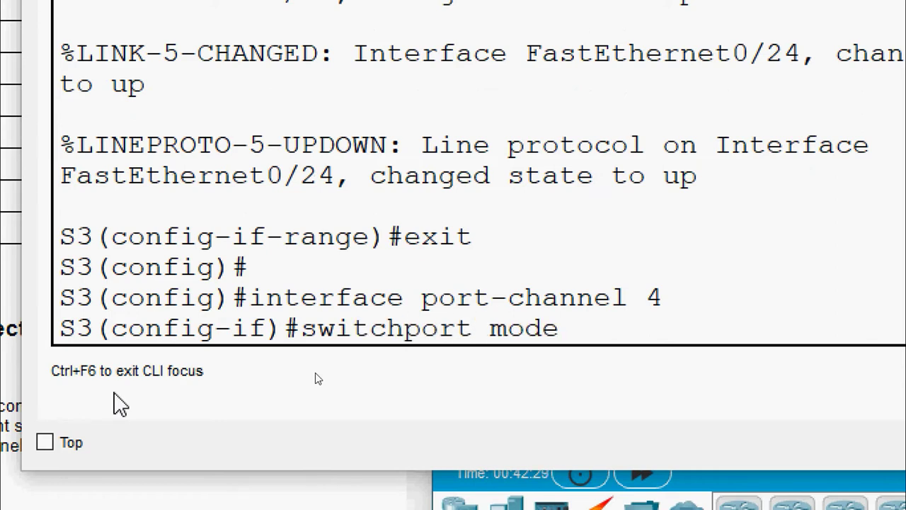
text( trunk)
key(Return)
key(Return)
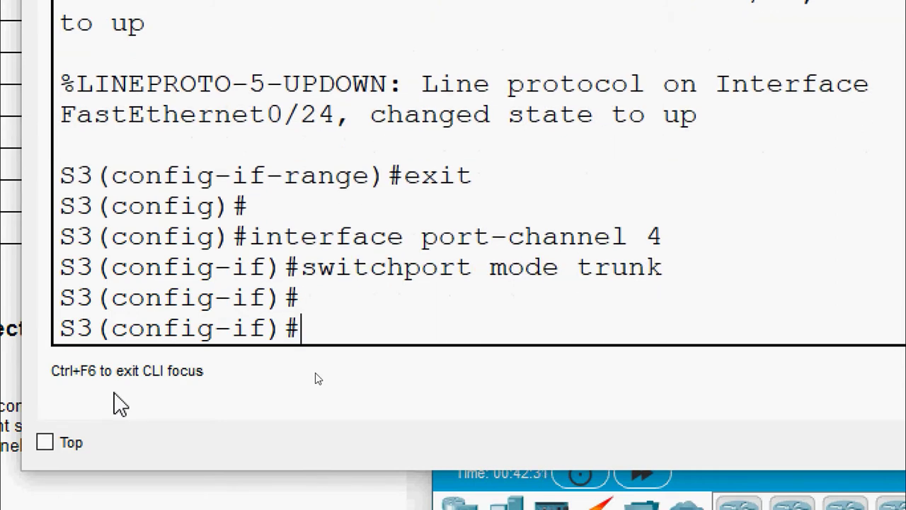
text(end)
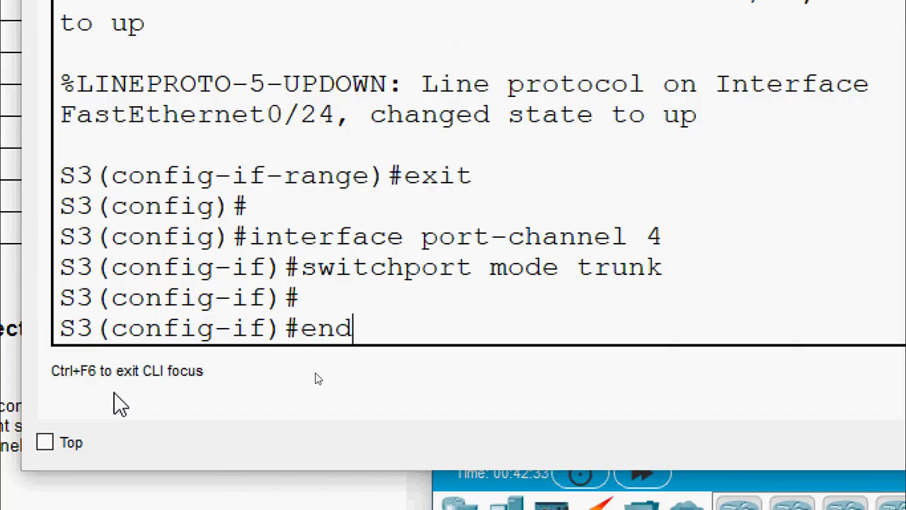
key(Return)
key(Return)
Step: Show the EtherChannel summary on S3, examine the group 4 entry, and close the S3 window
text(shw)
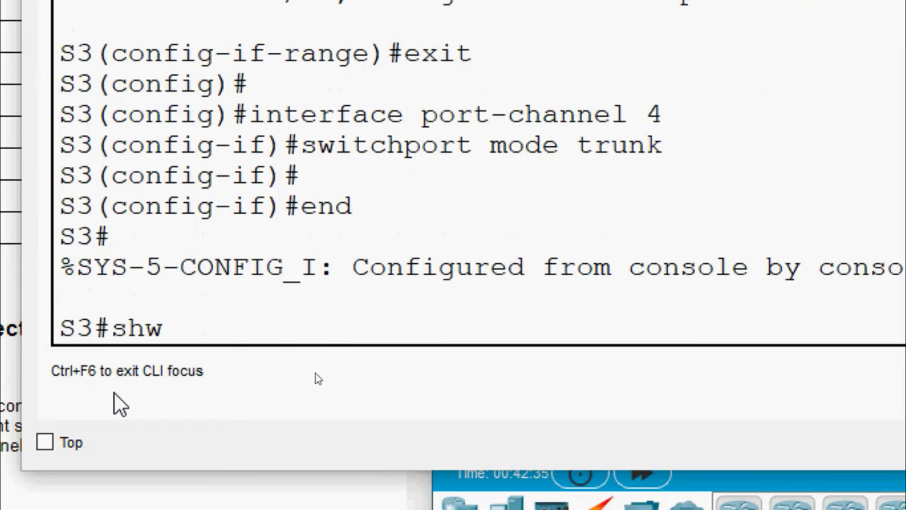
key(BackSpace)
text(ow ether)
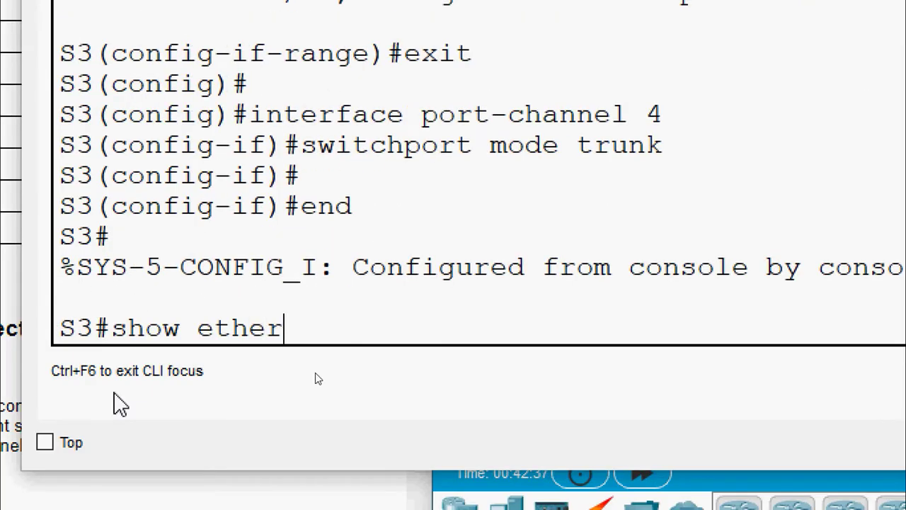
text(channel summary)
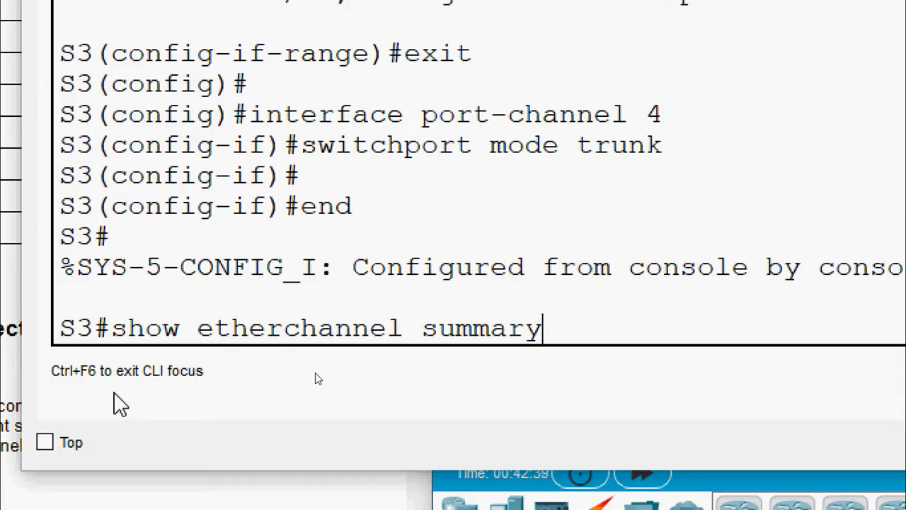
key(Return)
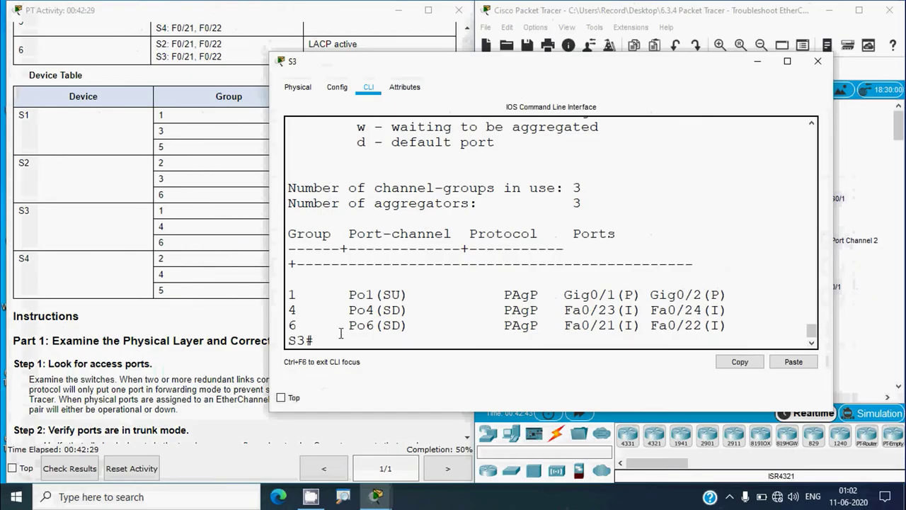
drag(289, 310, 728, 313)
click(729, 315)
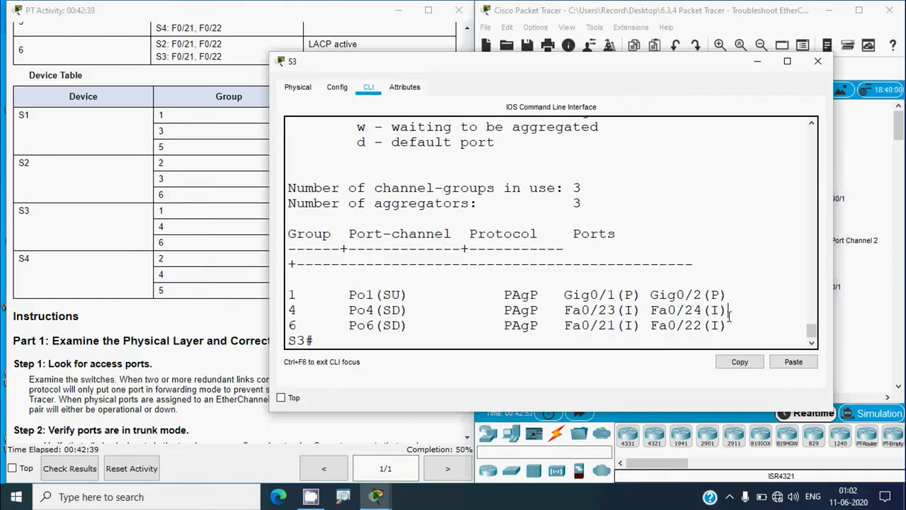
click(817, 61)
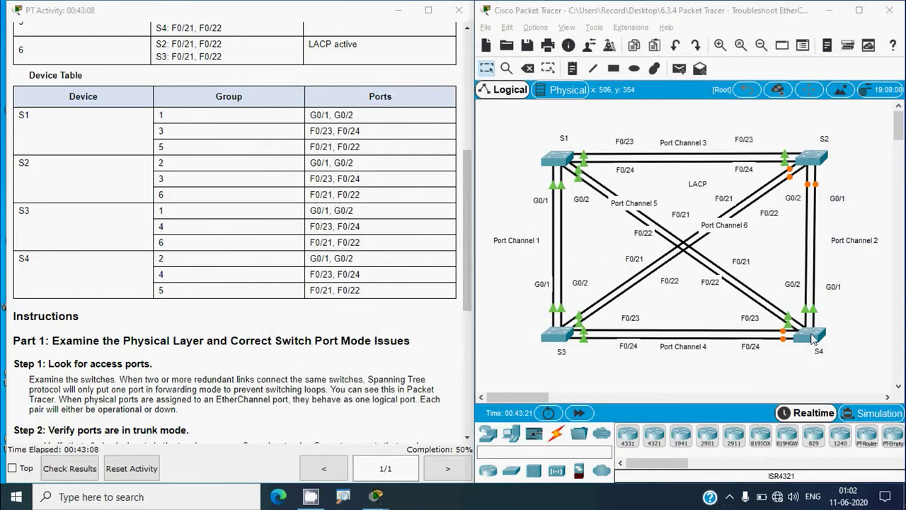
Step: Open the command line of switch S4, show its EtherChannel summary, and widen the window to read the output
click(813, 337)
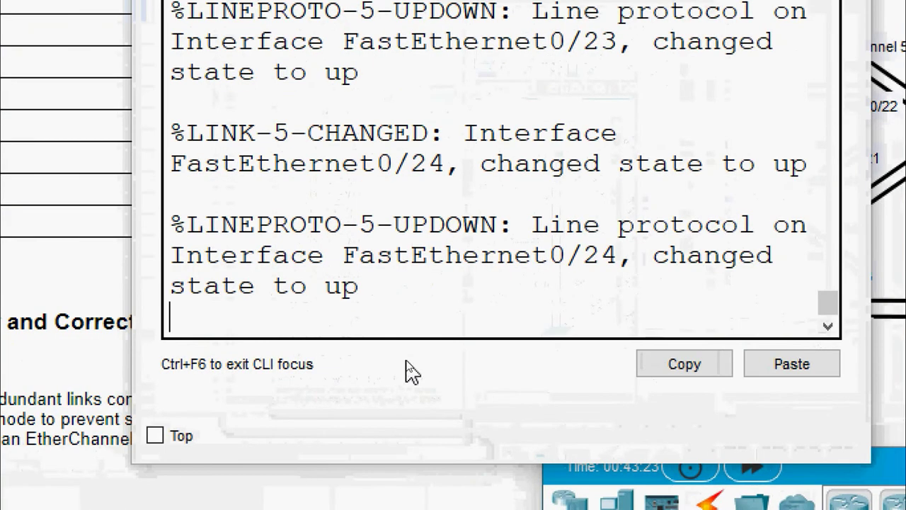
key(Return)
text(sh)
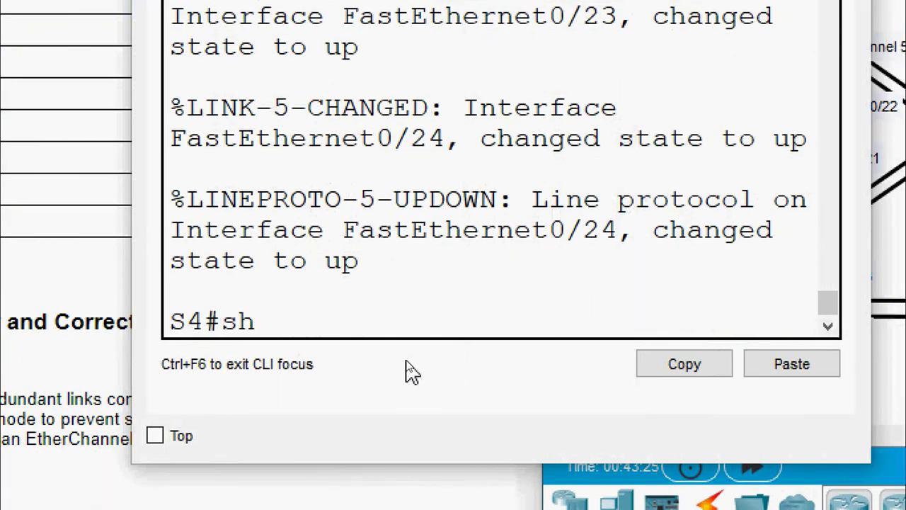
text(ow etherchanne)
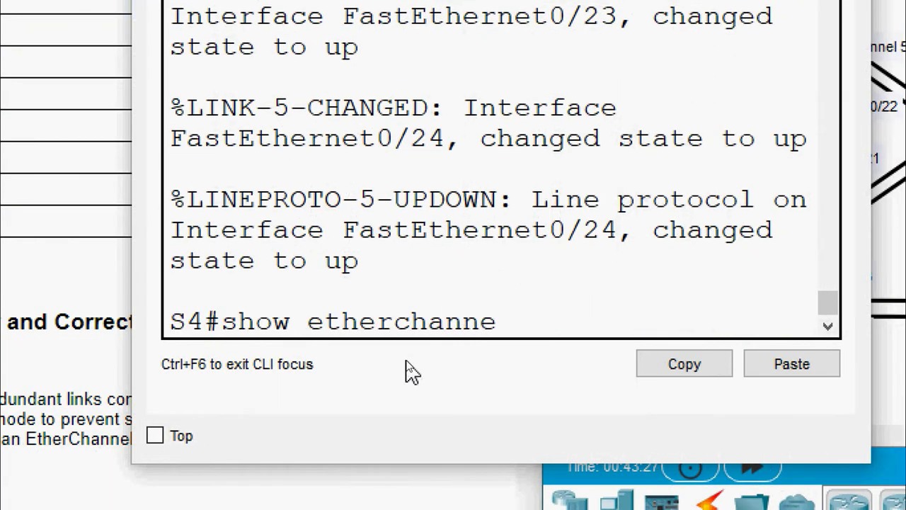
text(l summary)
key(Return)
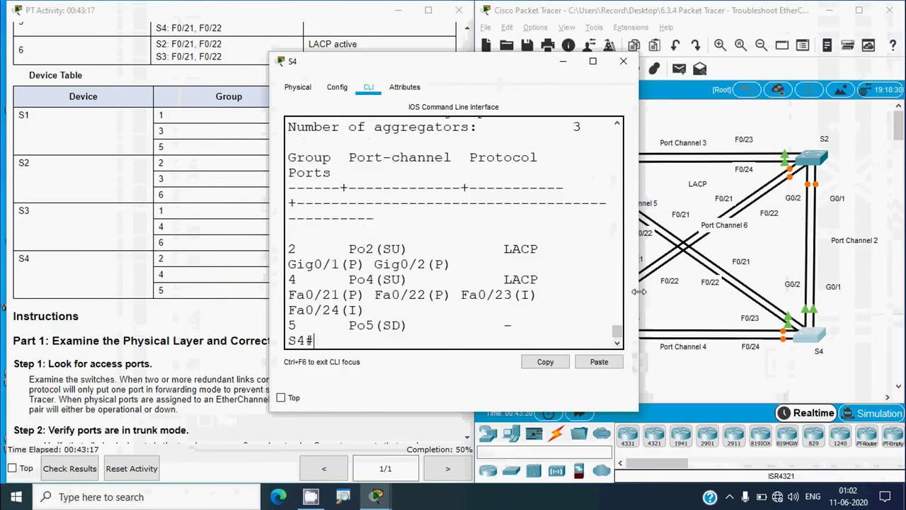
drag(872, 219, 905, 233)
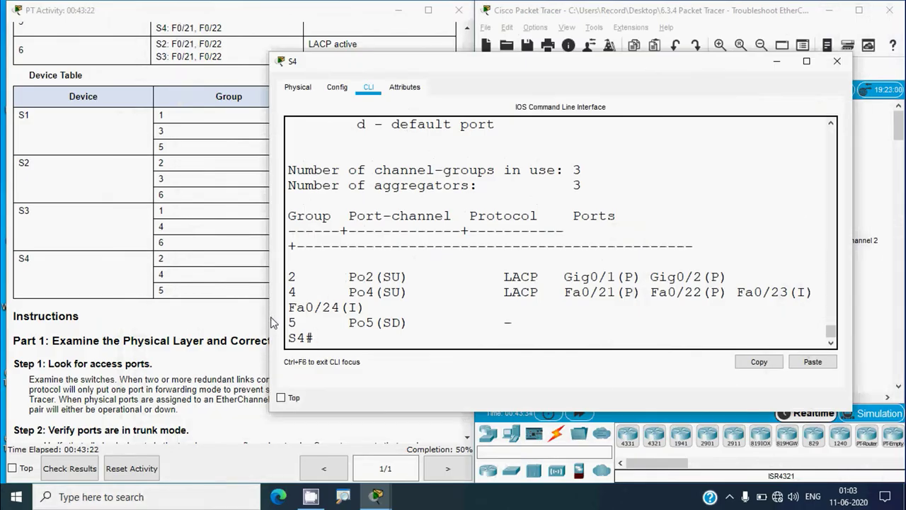
drag(271, 333, 211, 335)
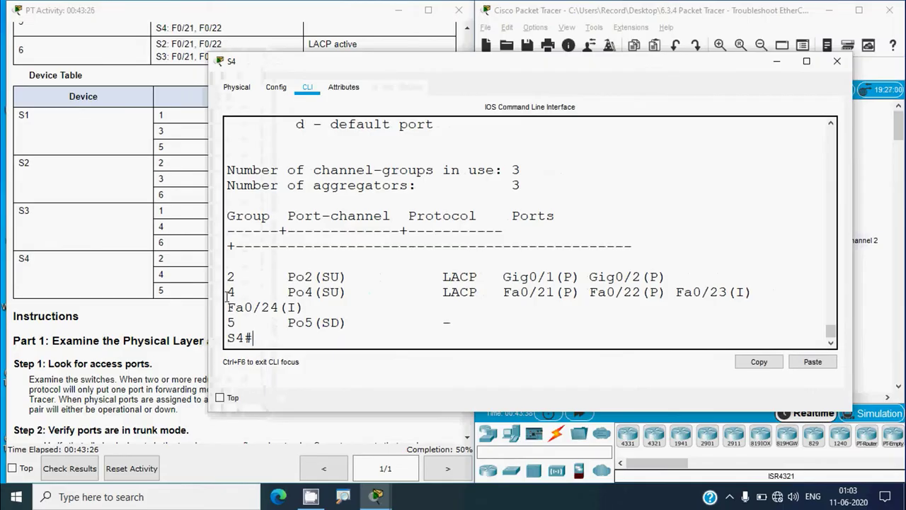
Step: Examine the port-channel status, protocol and member ports of group 4 in S4's EtherChannel summary
double_click(230, 291)
drag(275, 294, 349, 293)
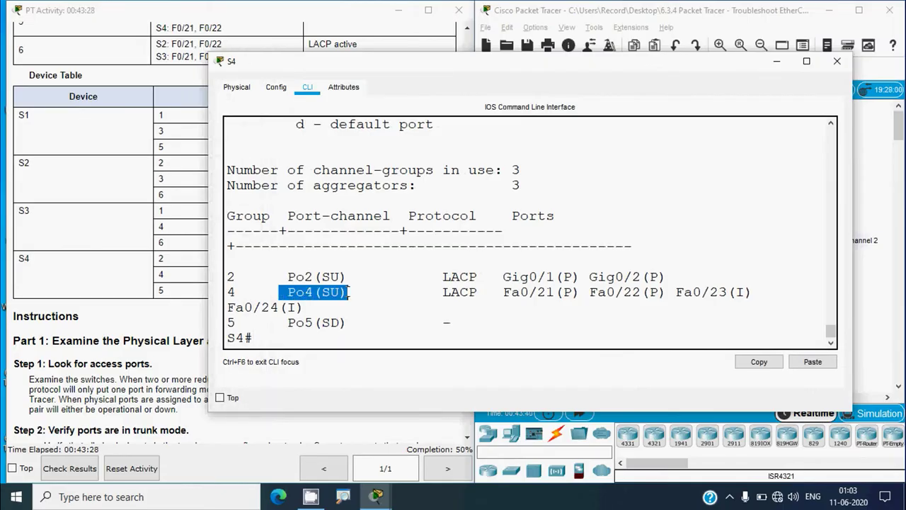
drag(416, 291, 487, 291)
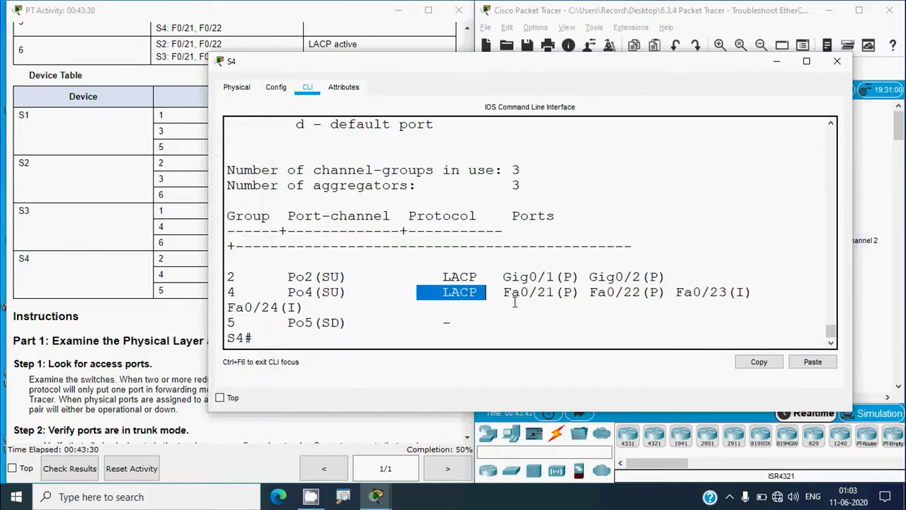
drag(502, 296, 754, 298)
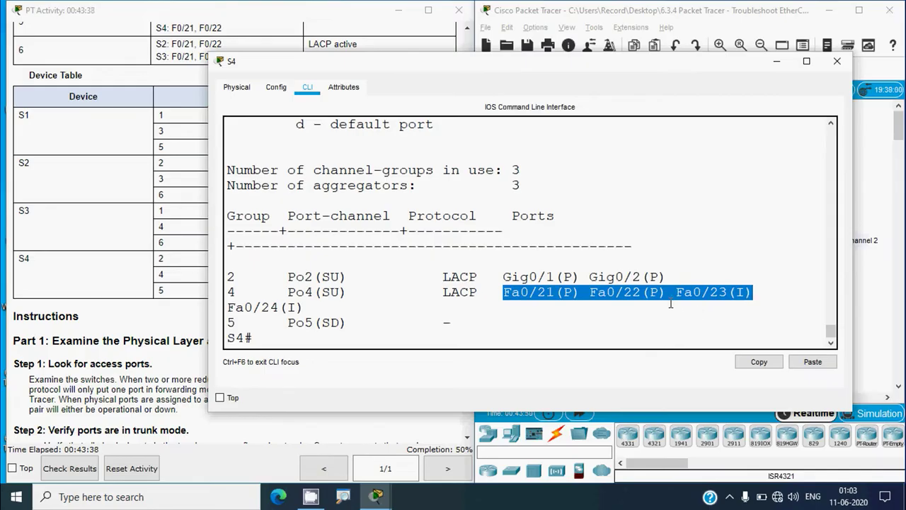
click(264, 343)
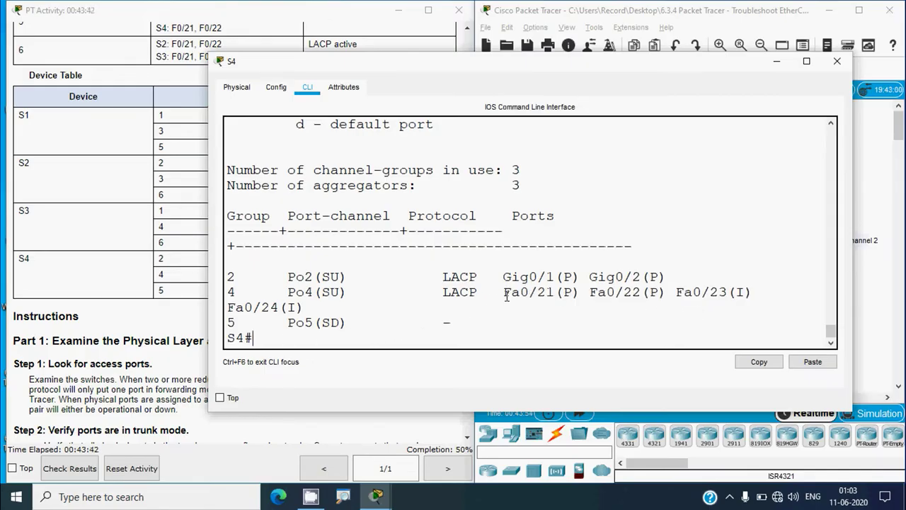
drag(503, 291, 754, 293)
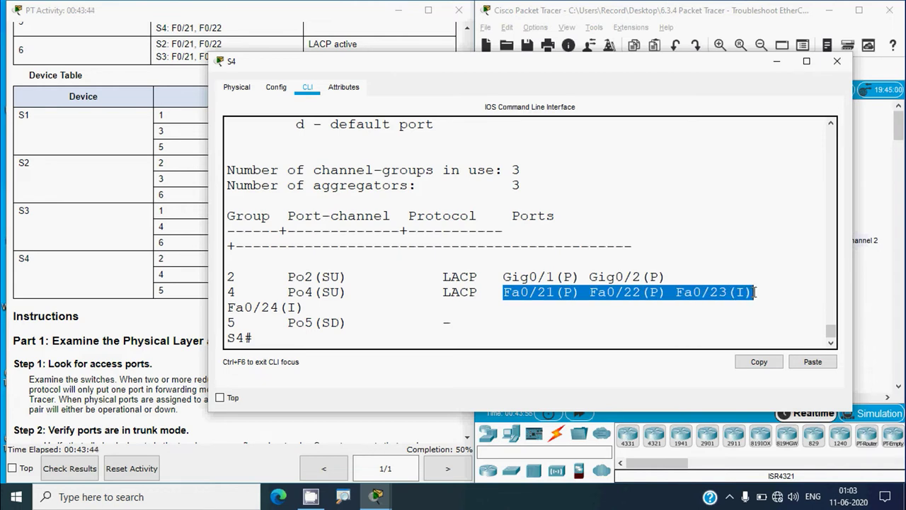
click(299, 344)
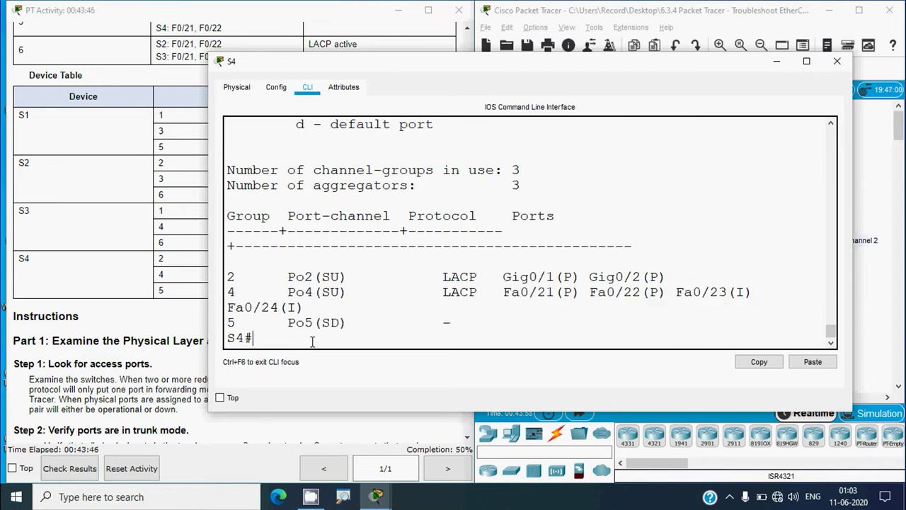
Step: Enter global configuration mode on S4 and remove the channel-group assignment from interface range fa 0/21-23
text(conf t)
key(Return)
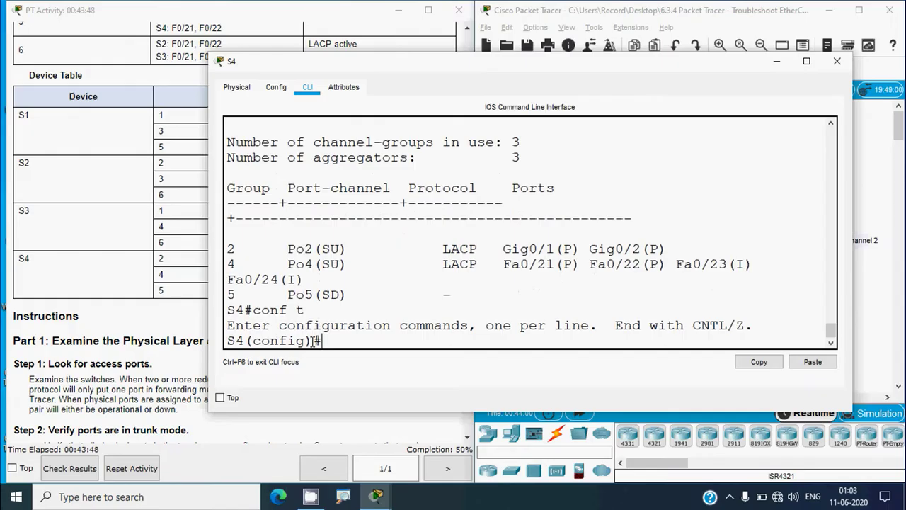
text(interface ran)
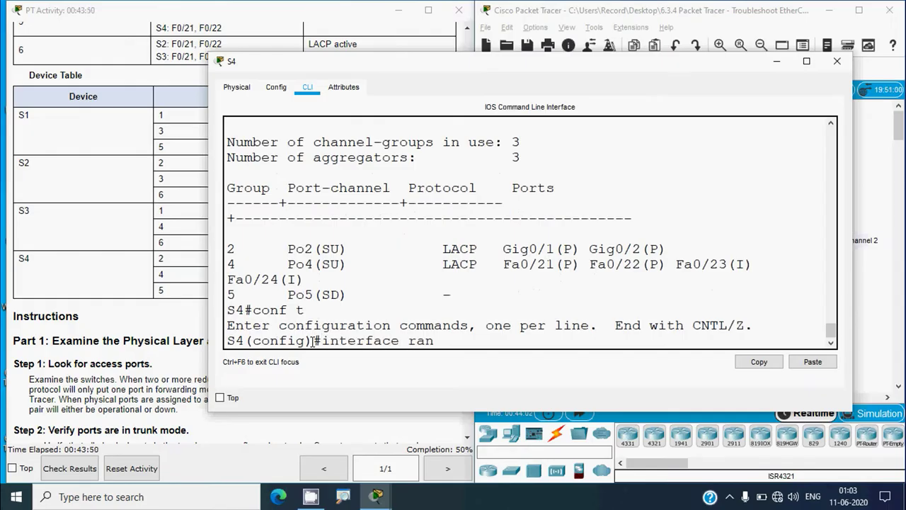
text(ge fa 0/21-23)
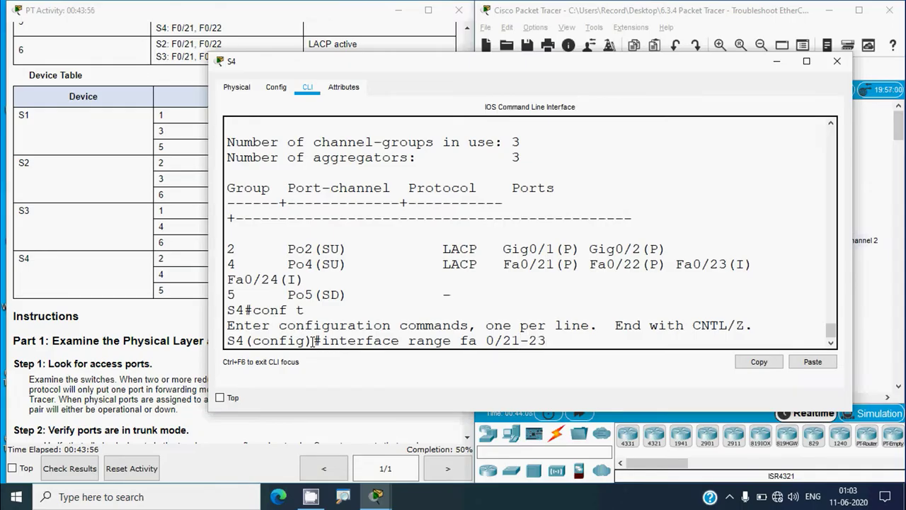
key(Return)
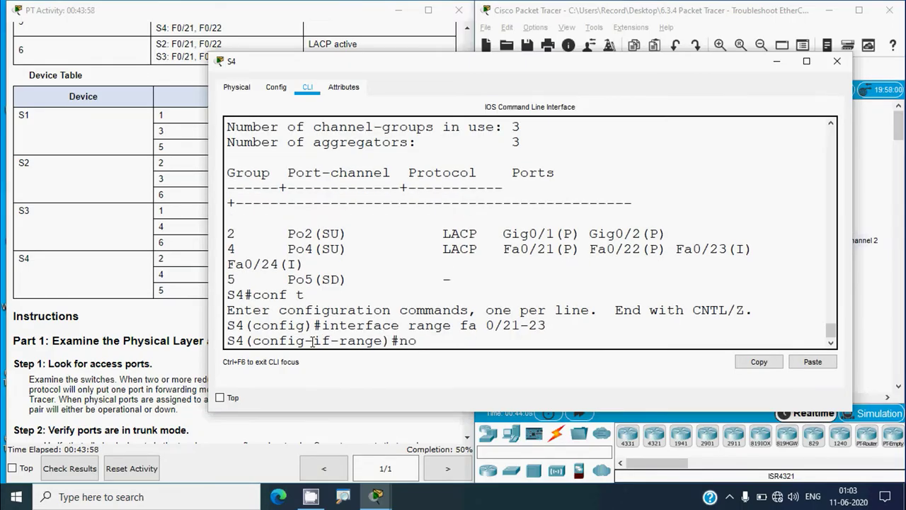
text(no channel-group)
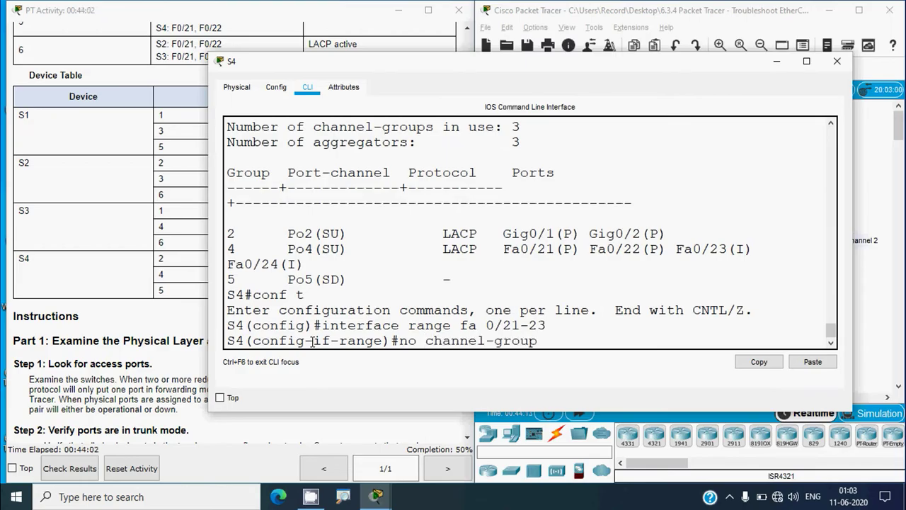
key(Return)
key(Return)
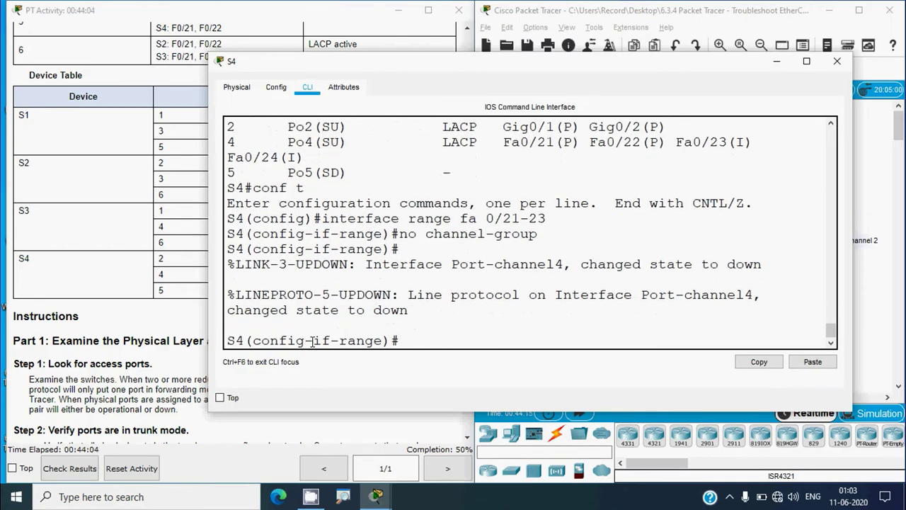
Step: Try to show a channel-group summary on S4 with do show channelgroup summary
text(do show channelgroup s)
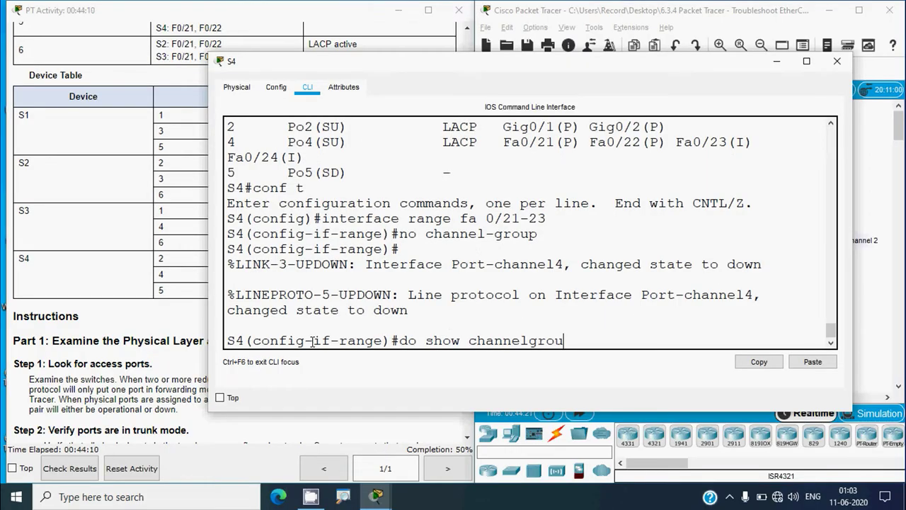
text(uju)
text(mmary)
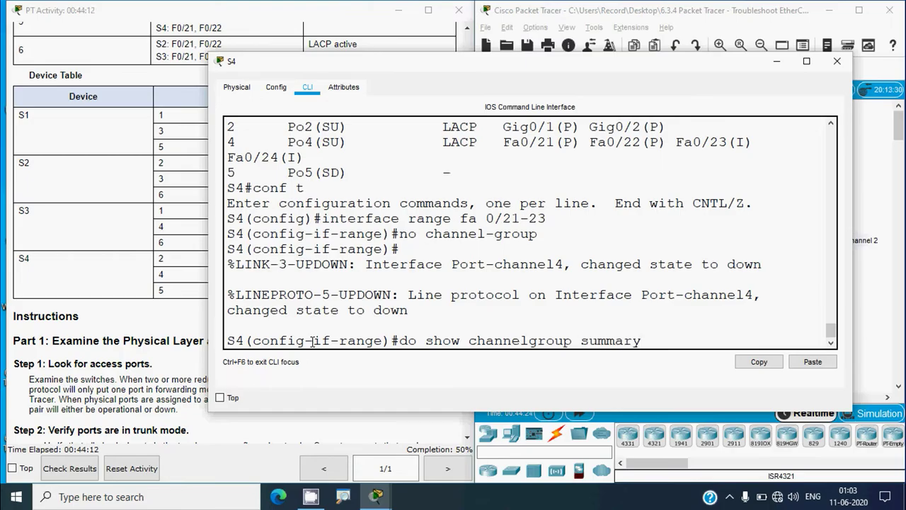
key(Return)
Step: Show S4's EtherChannel summary from interface configuration mode with do show etherchannel summary and examine the member ports of group 4
key(Up)
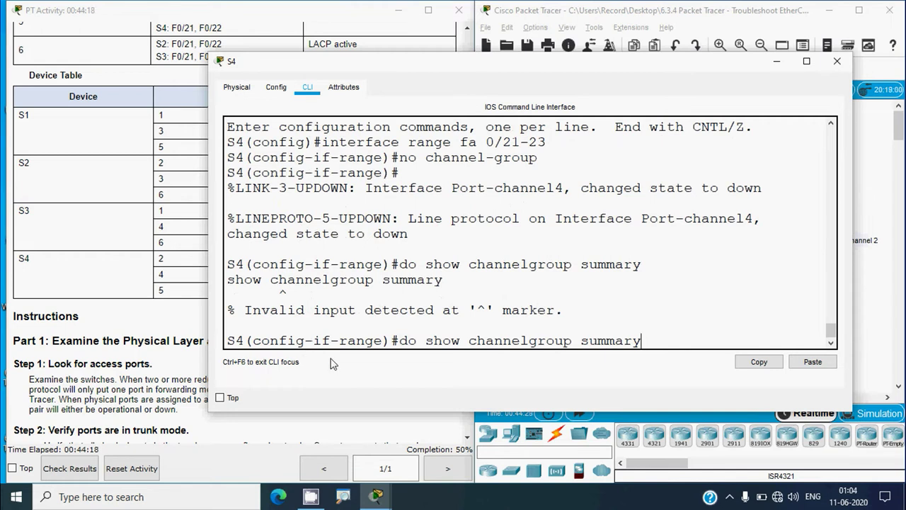
key(BackSpace)
key(BackSpace)
key(BackSpace)
key(BackSpace)
key(BackSpace)
key(BackSpace)
key(BackSpace)
key(BackSpace)
key(BackSpace)
key(BackSpace)
key(BackSpace)
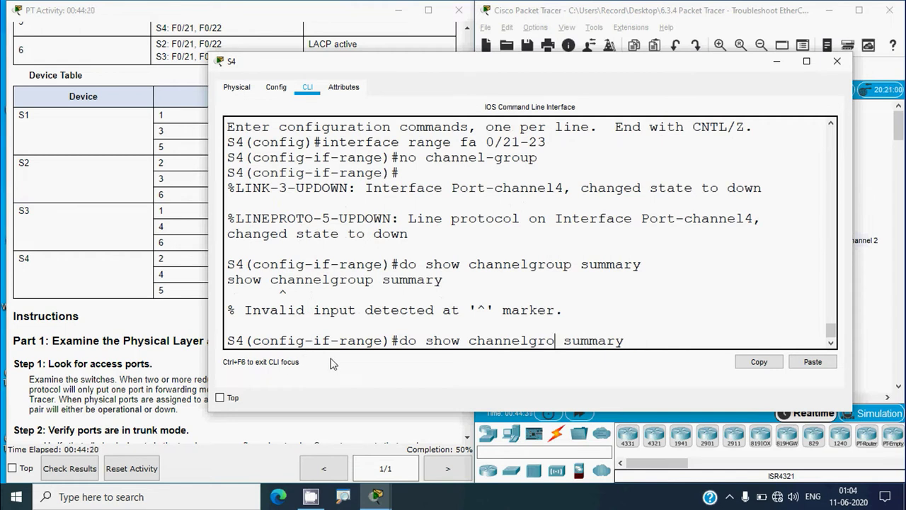
key(BackSpace)
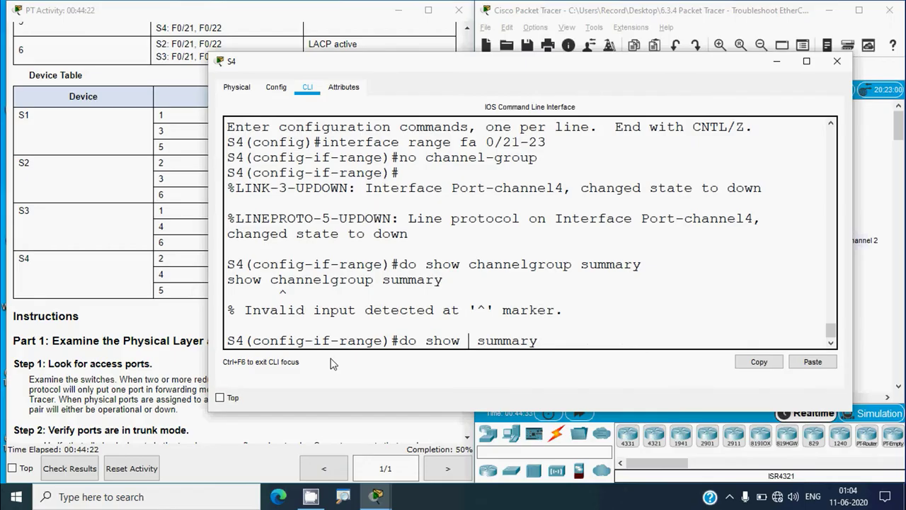
text(etherchannel)
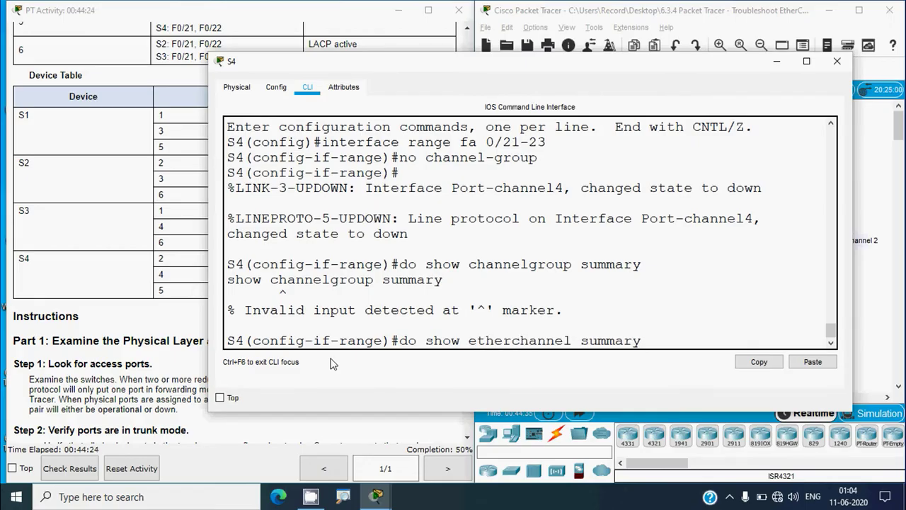
key(Return)
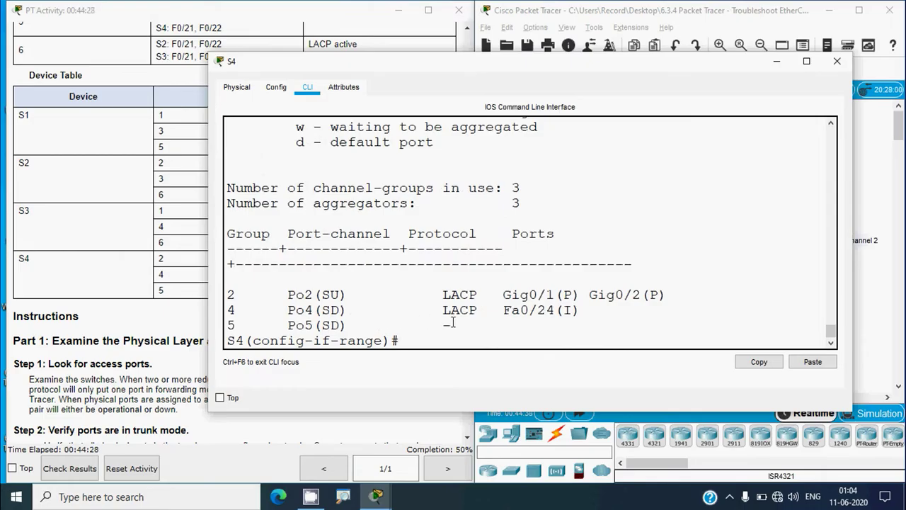
drag(502, 312, 572, 318)
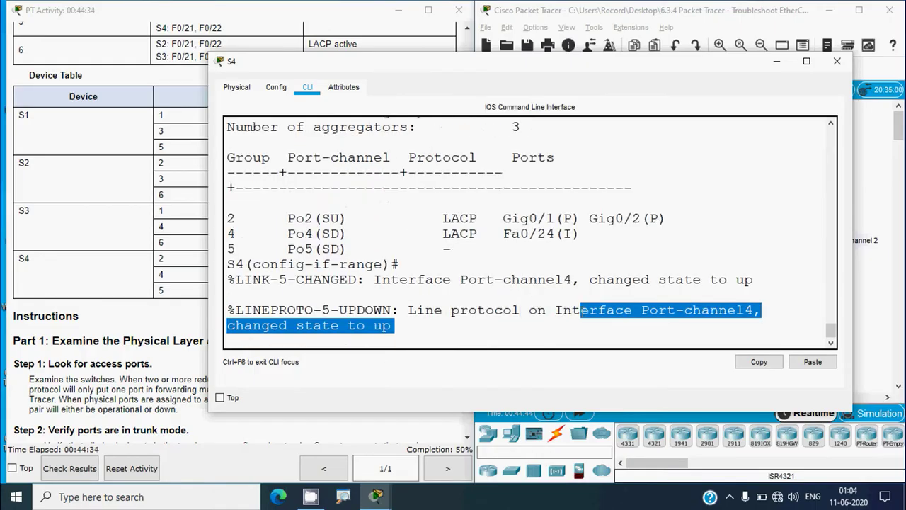
Step: Widen the S4 window and compare group 4's member ports with those in the earlier EtherChannel summary
scroll(487, 279, up, 5)
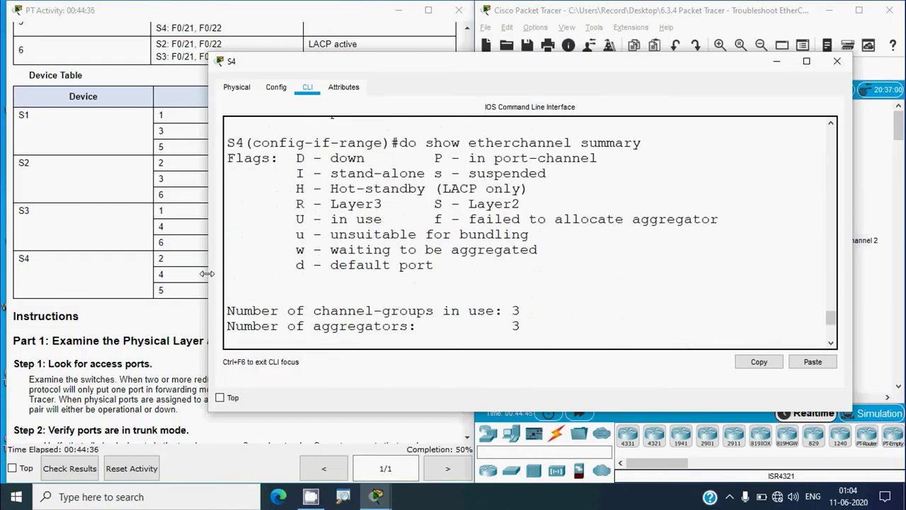
drag(206, 274, 117, 273)
scroll(481, 294, up, 5)
scroll(485, 295, down, 3)
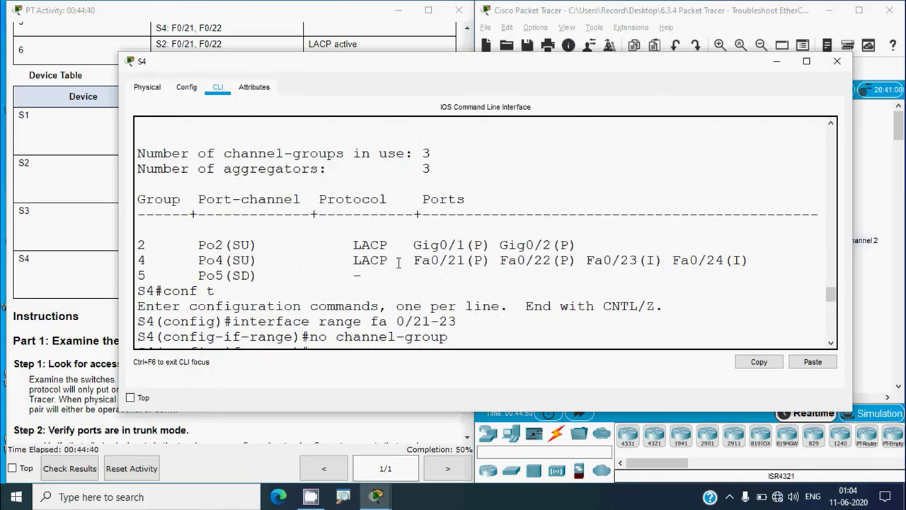
drag(412, 260, 753, 262)
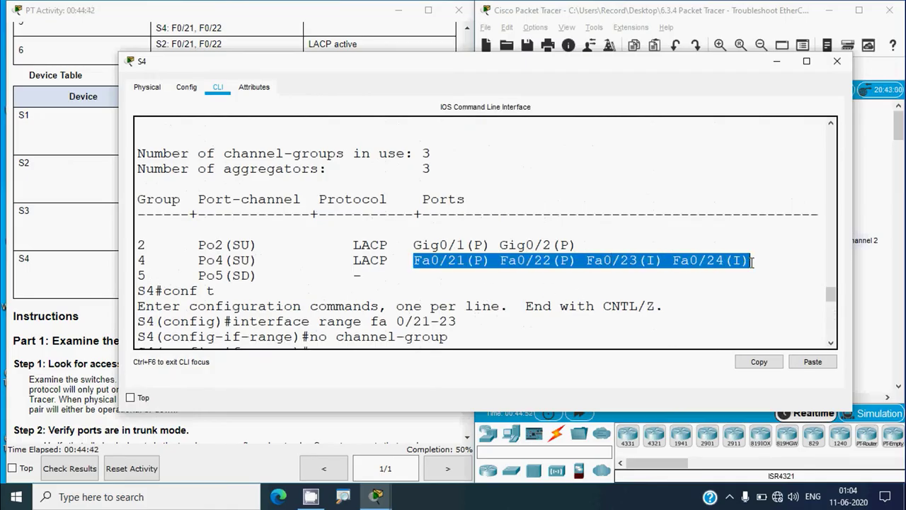
scroll(576, 323, down, 12)
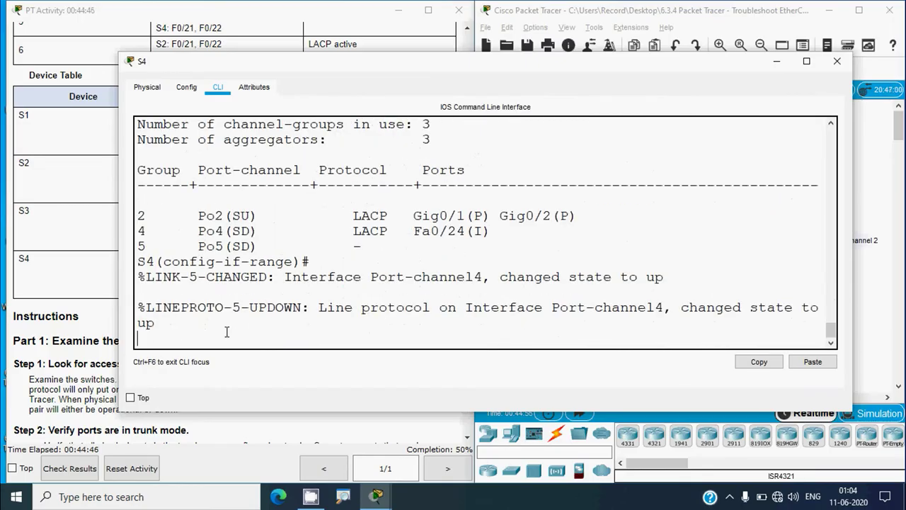
Step: Remove the channel-group assignment from interface range fa 0/21-24 on S4
key(Return)
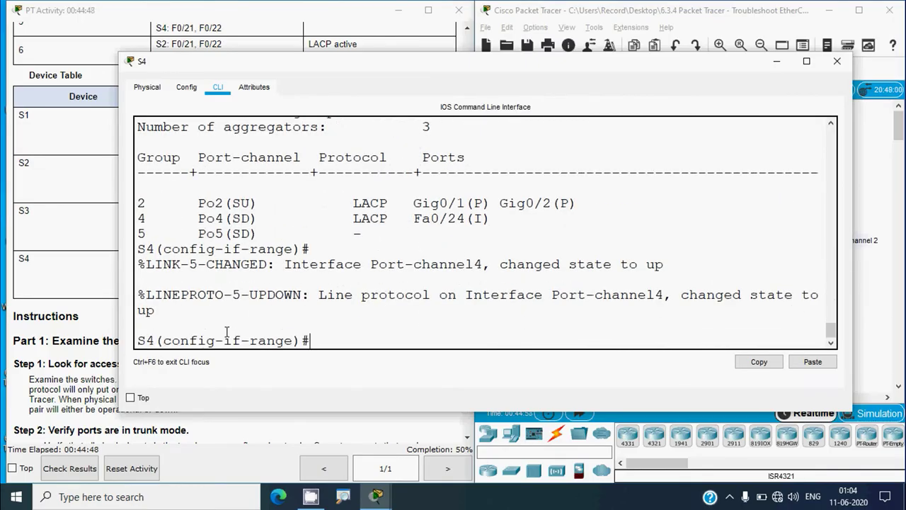
key(Up)
key(Up)
key(Up)
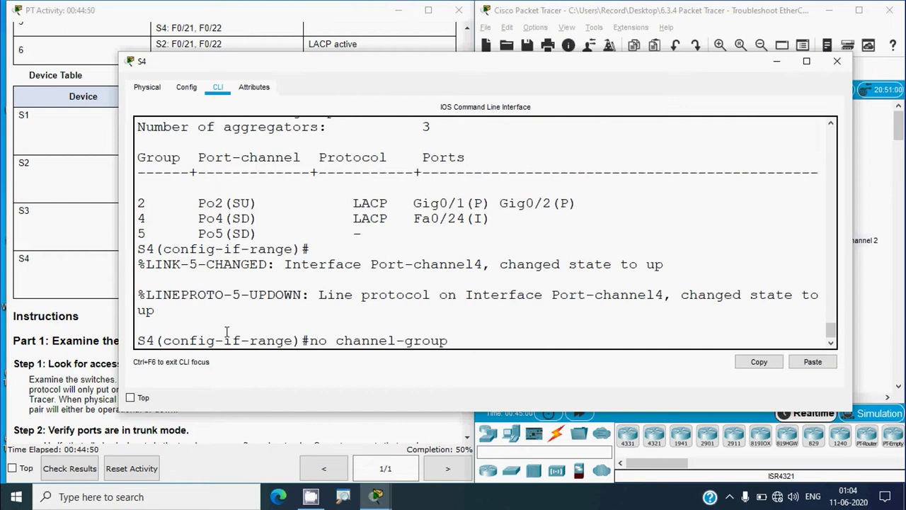
key(Up)
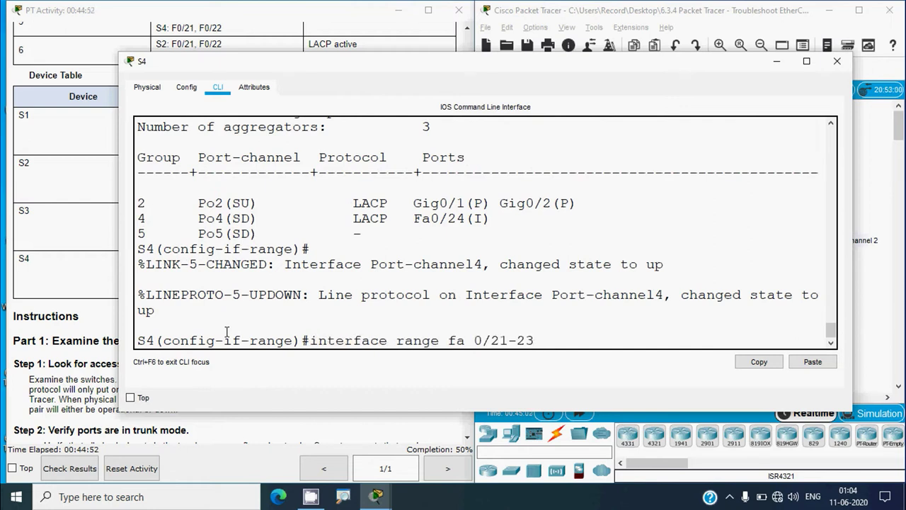
text(4)
key(Return)
key(Up)
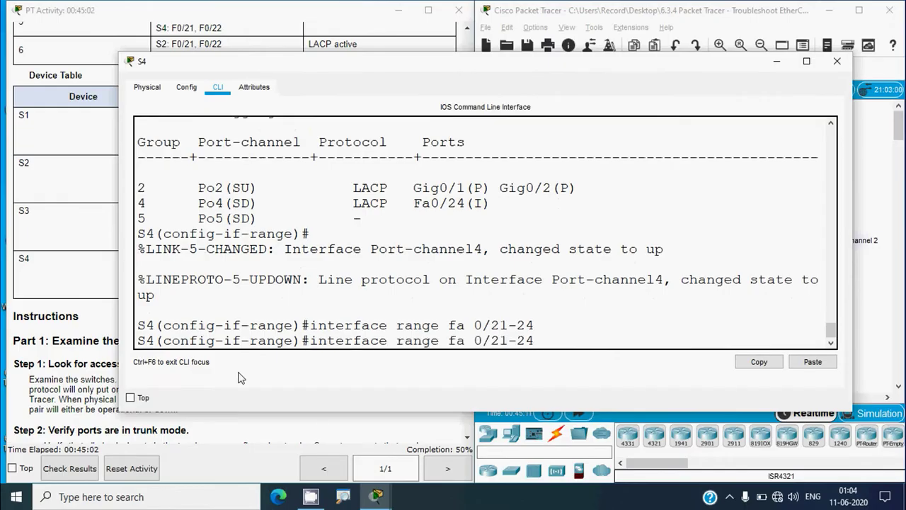
key(Up)
key(Up)
key(Up)
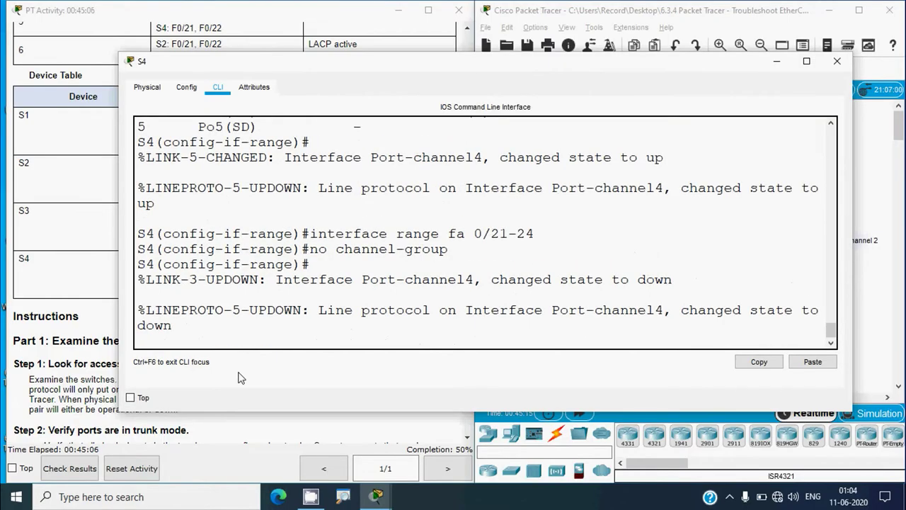
key(Return)
Step: Show S4's EtherChannel summary again and examine whether group 4 still has member ports
key(Up)
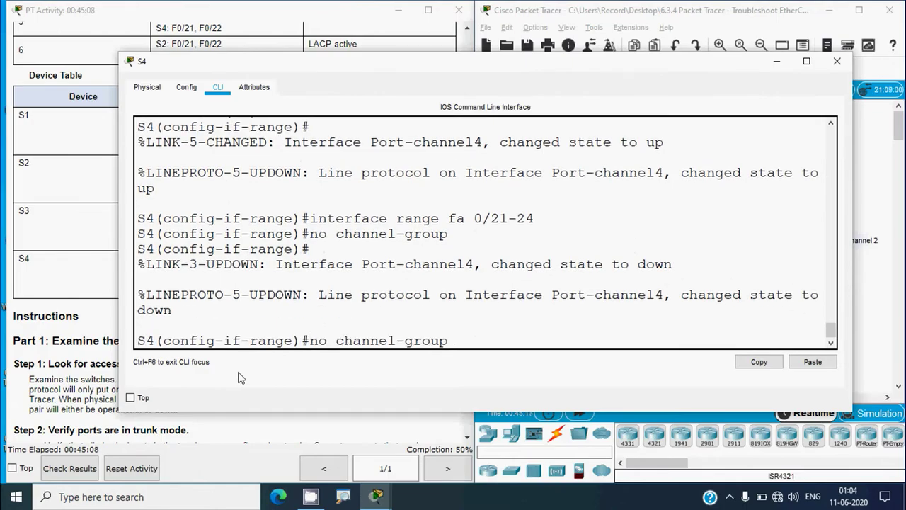
key(Up)
key(Down)
key(Up)
key(Up)
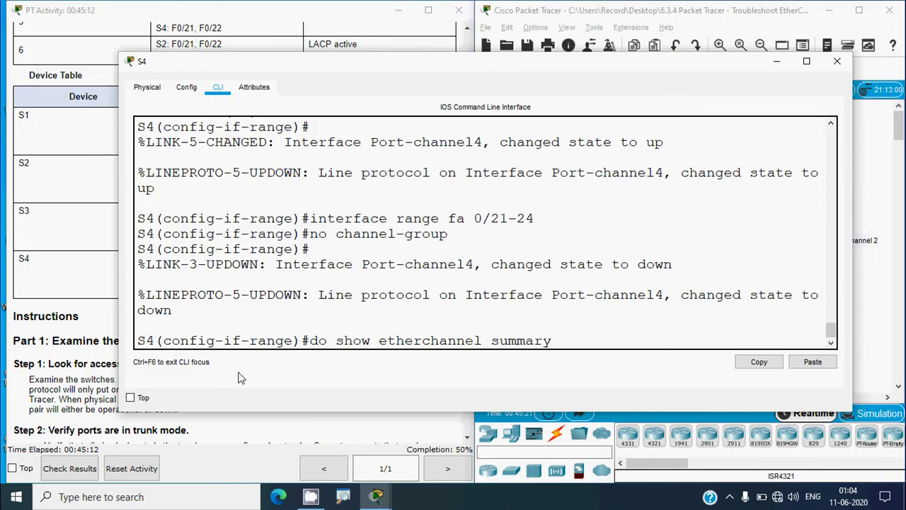
key(Return)
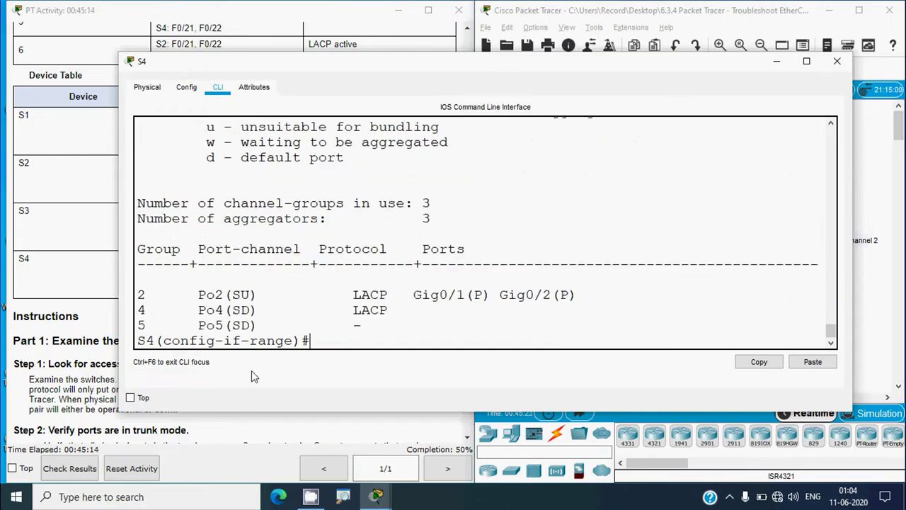
drag(137, 310, 502, 310)
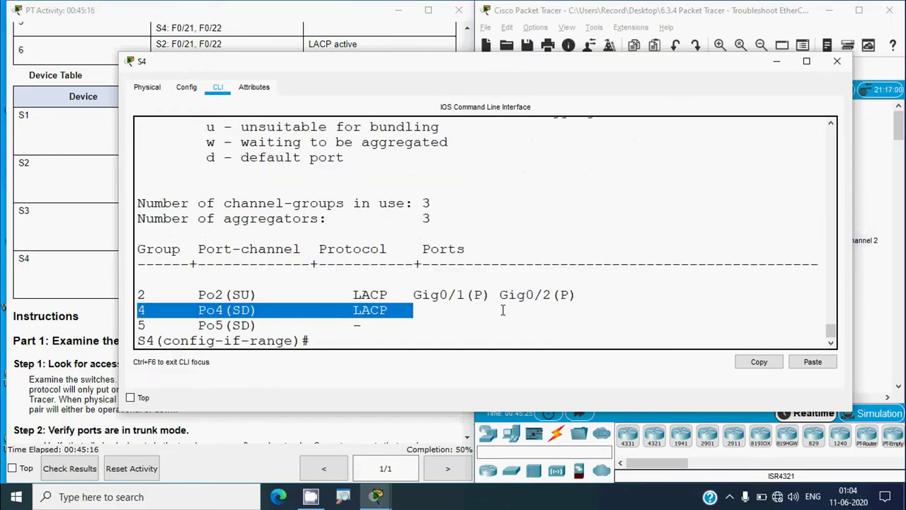
click(347, 336)
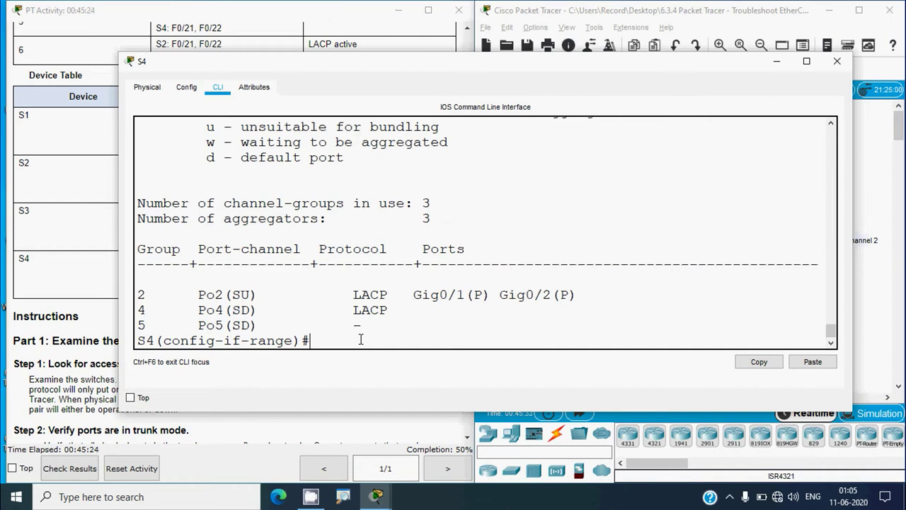
Step: Enter interface range fa 0/23-24 on S4 and copy the unexecuted command channel-group 4 mode active for reuse
text(exit)
key(Return)
key(Return)
text(interface ran)
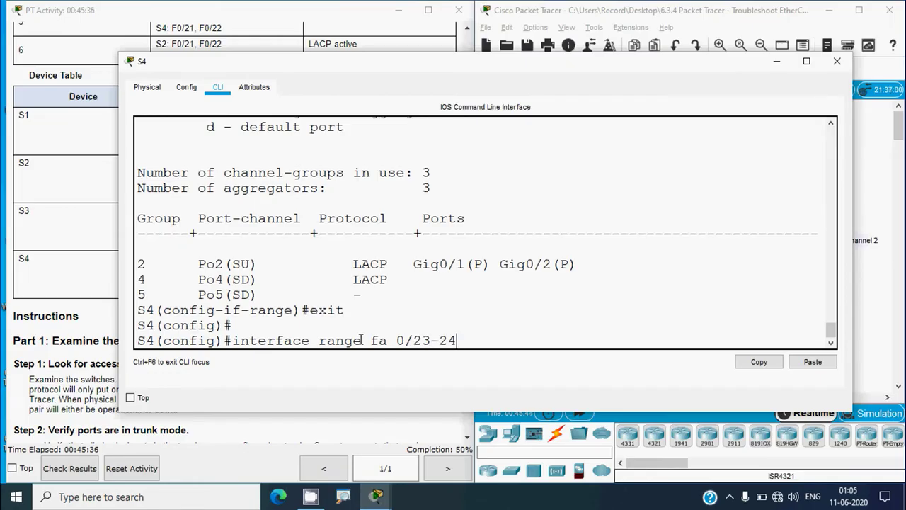
key(Return)
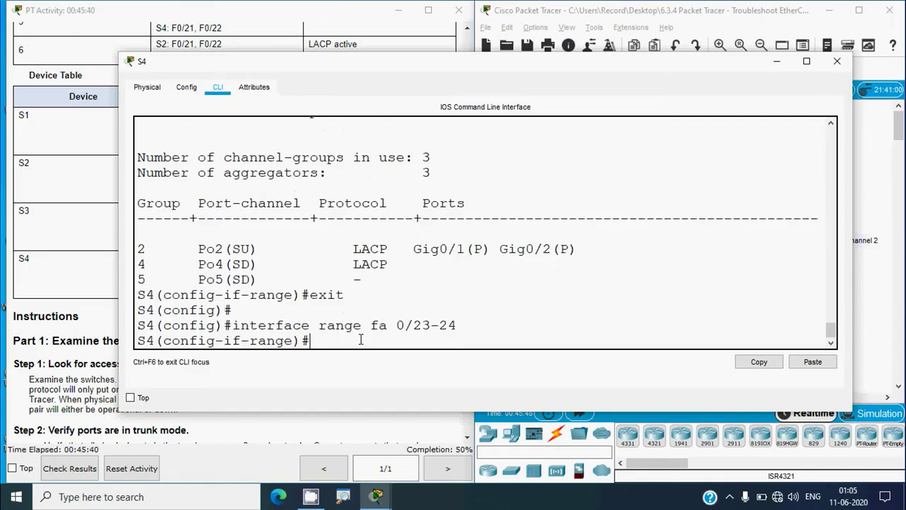
text(channel-group)
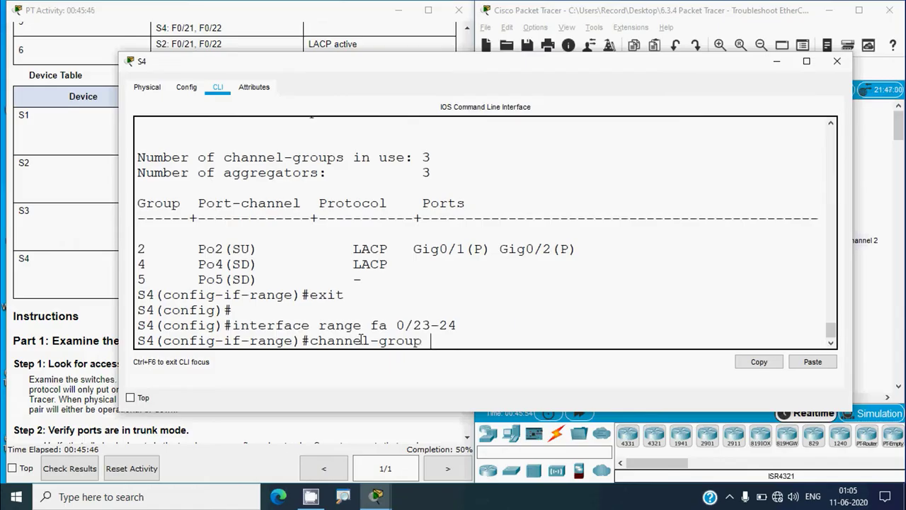
text(4 mode acti)
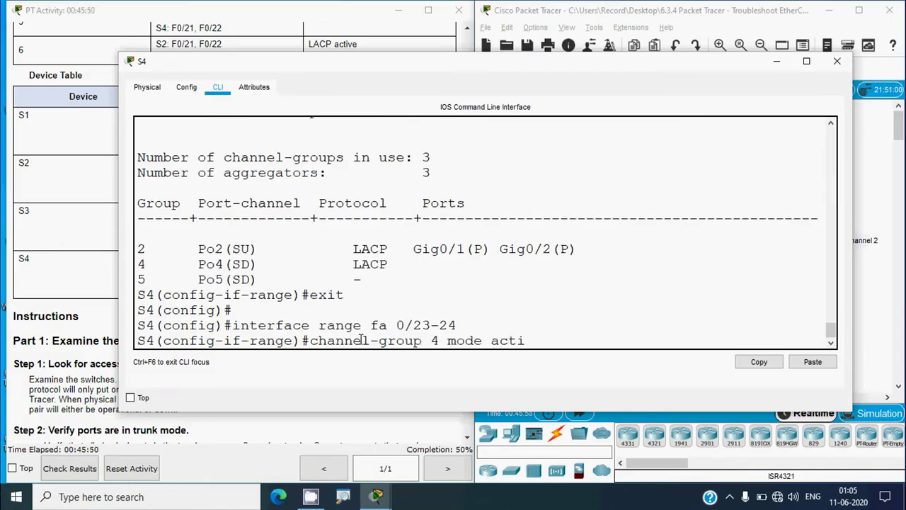
text(ve?)
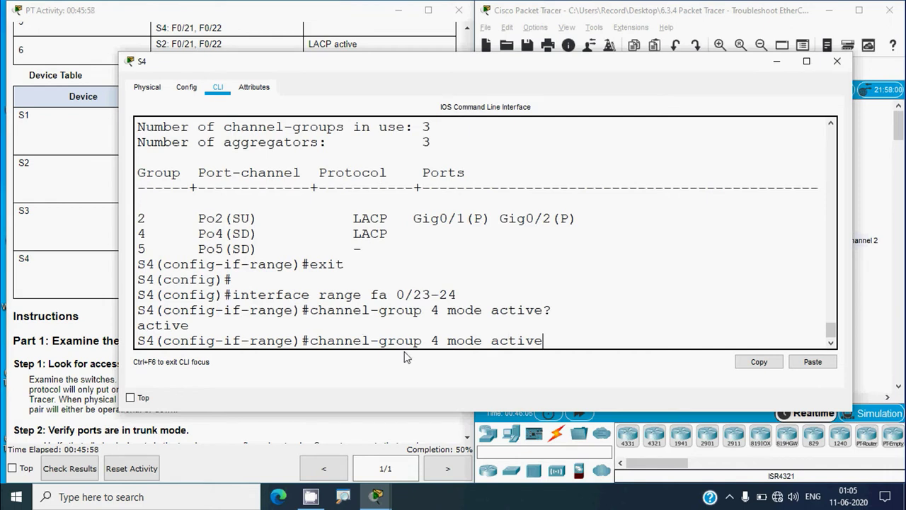
drag(543, 340, 311, 341)
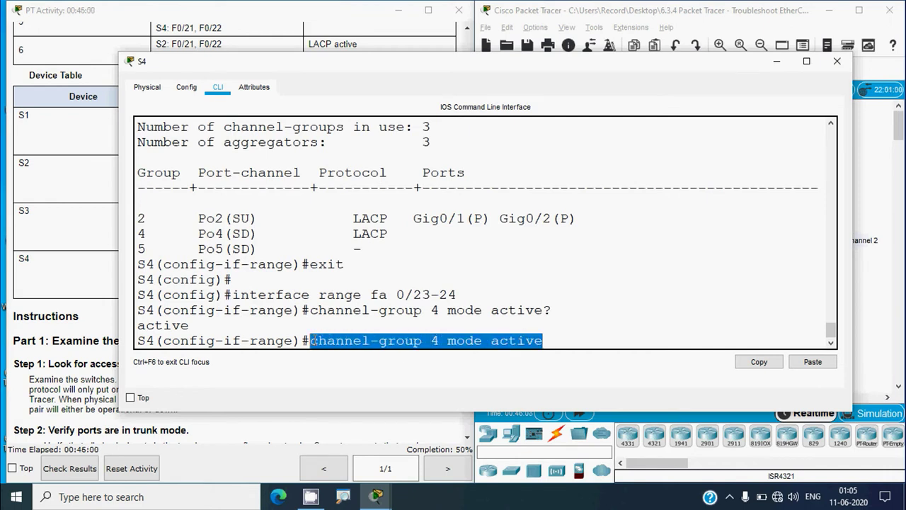
click(759, 362)
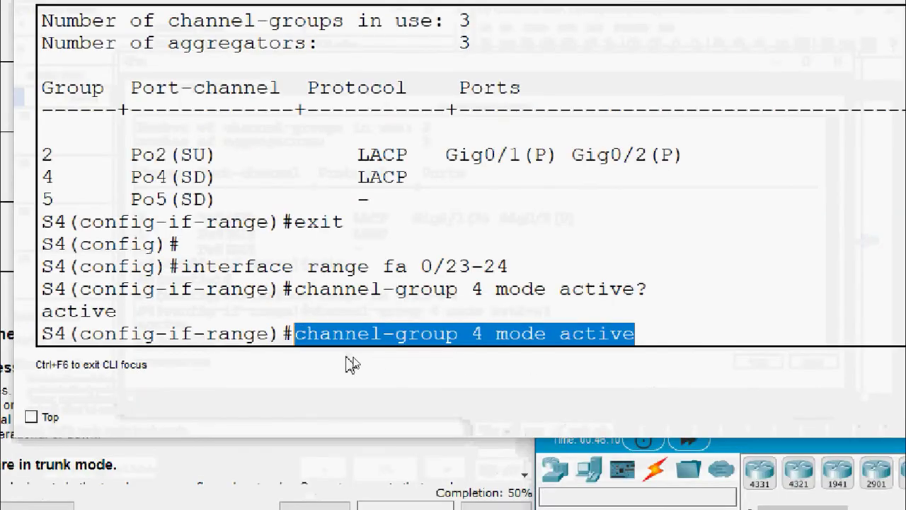
click(647, 338)
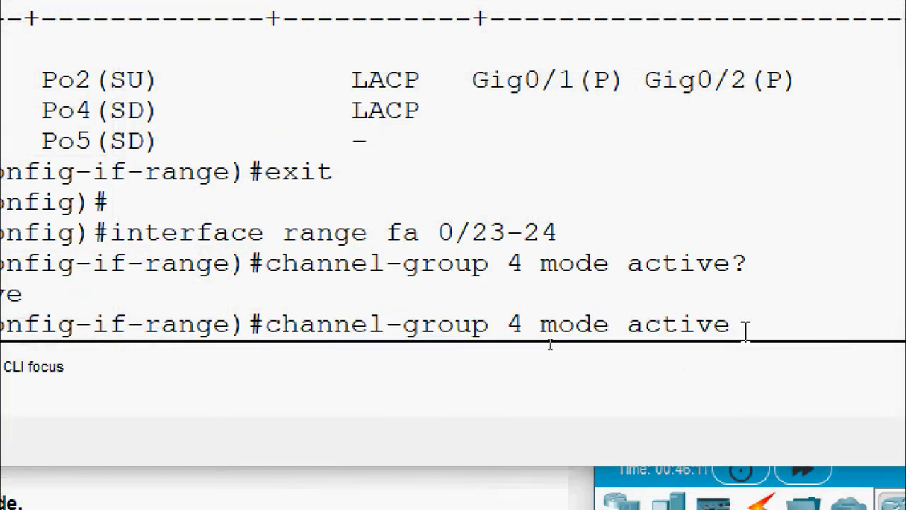
Step: Clear the unexecuted channel-group command and shut down interface range fa 0/23-24 on S4
key(BackSpace)
key(BackSpace)
key(BackSpace)
key(BackSpace)
key(BackSpace)
key(BackSpace)
key(BackSpace)
key(BackSpace)
key(BackSpace)
key(BackSpace)
key(BackSpace)
key(BackSpace)
key(BackSpace)
key(BackSpace)
key(BackSpace)
key(BackSpace)
key(BackSpace)
key(BackSpace)
key(BackSpace)
key(BackSpace)
text(s)
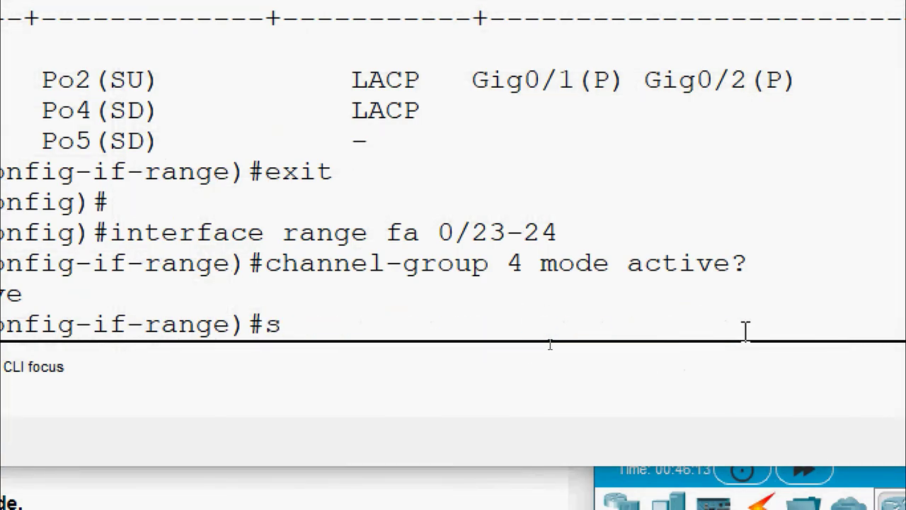
text(hutdown)
key(Return)
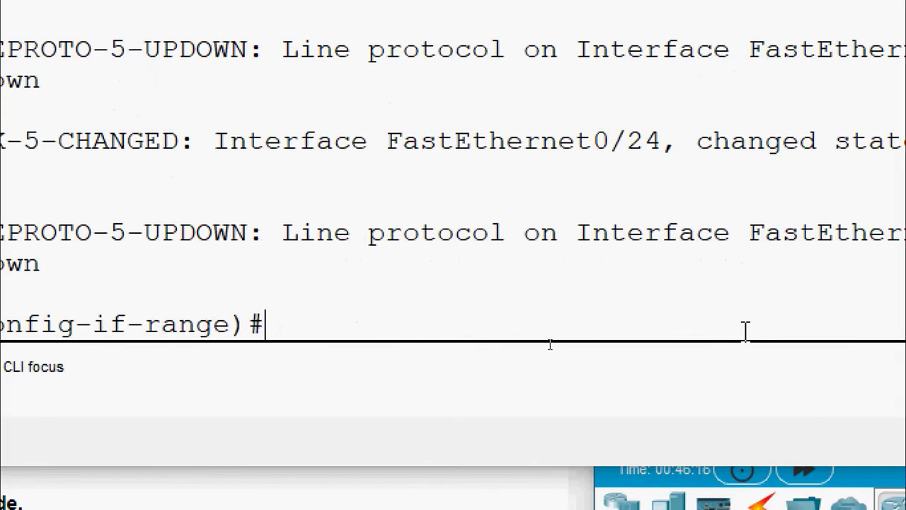
Step: Assign S4's fa 0/23-24 to channel-group 4 in active mode and re-enable the ports with no shutdown
right_click(348, 325)
click(377, 368)
key(Return)
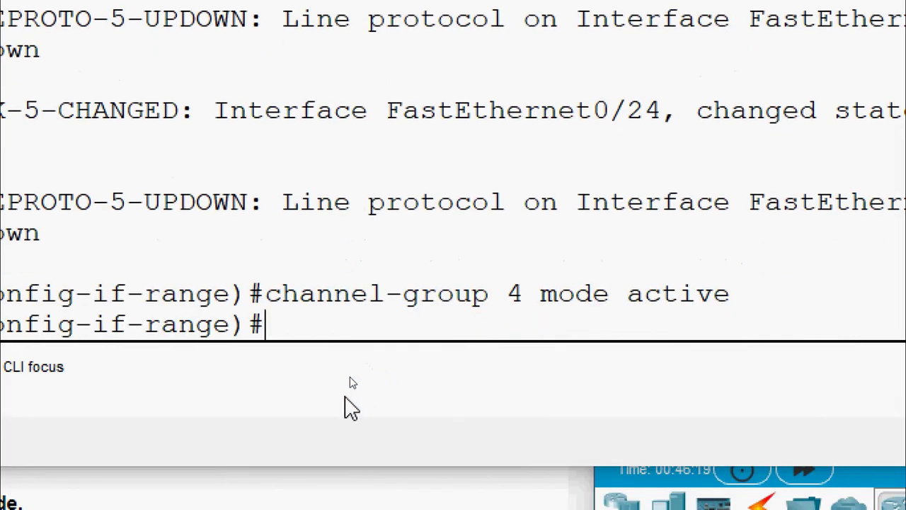
text(no shutdown)
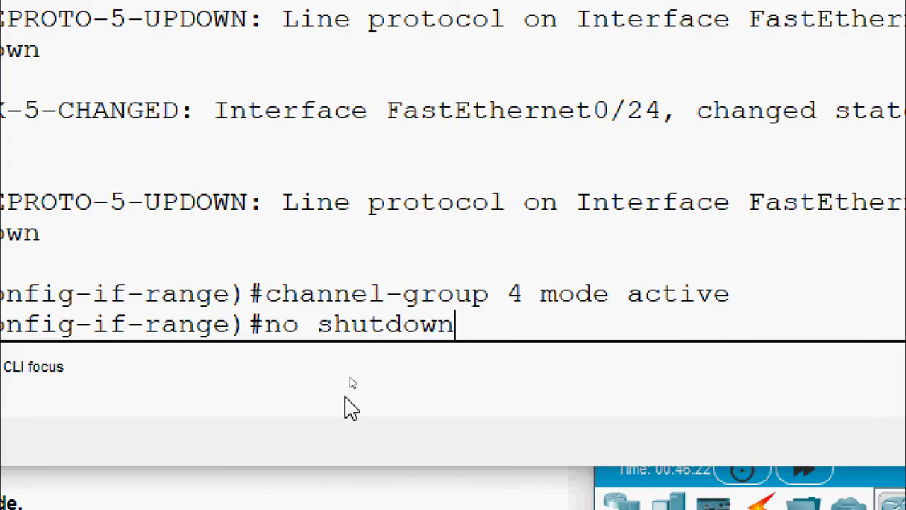
key(Return)
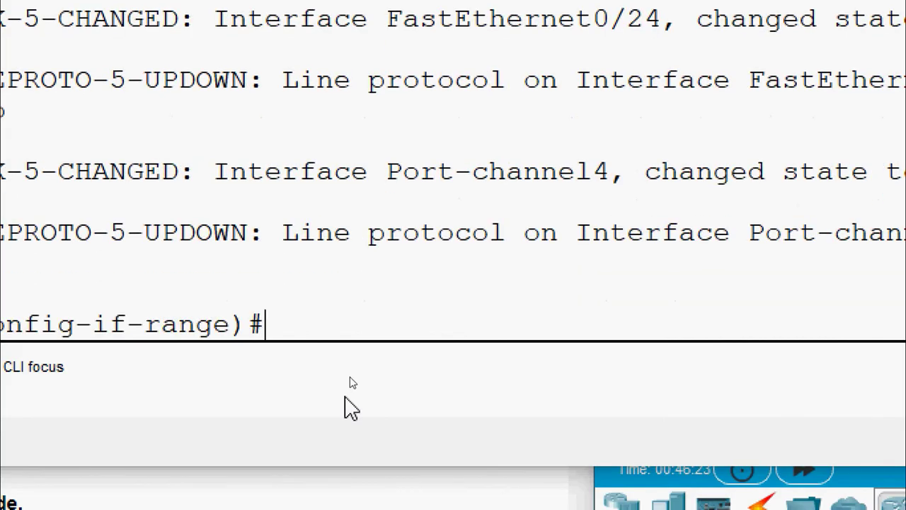
Step: Set interface port-channel 4 on S4 to switchport mode trunk and return to privileged EXEC mode
text(exit)
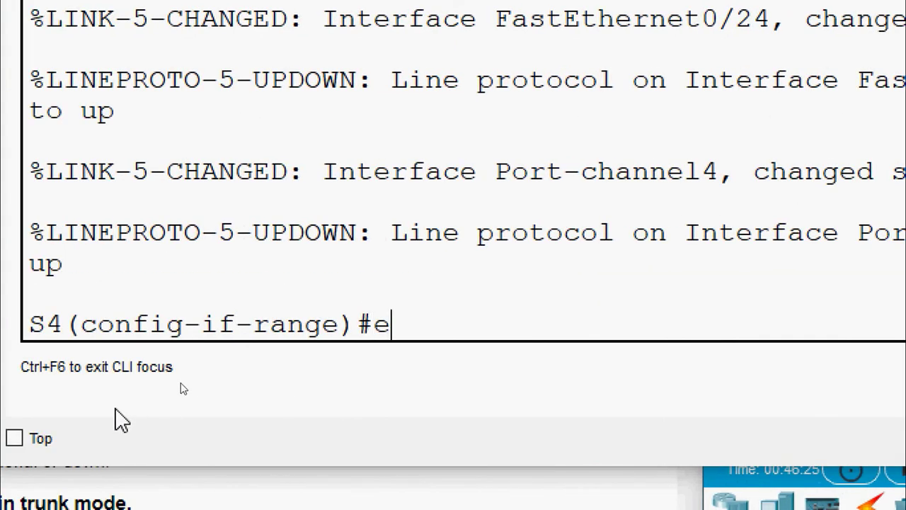
key(Return)
key(Return)
text(interfce)
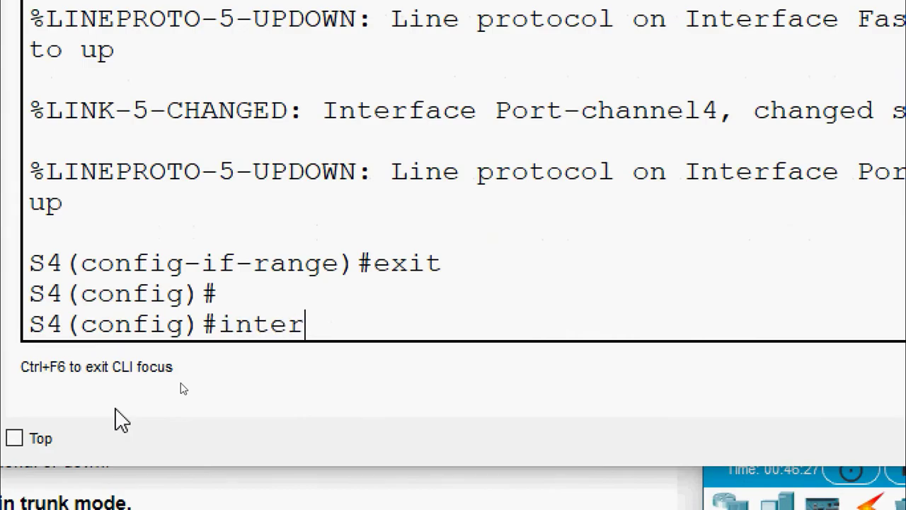
key(BackSpace)
key(BackSpace)
text(ace)
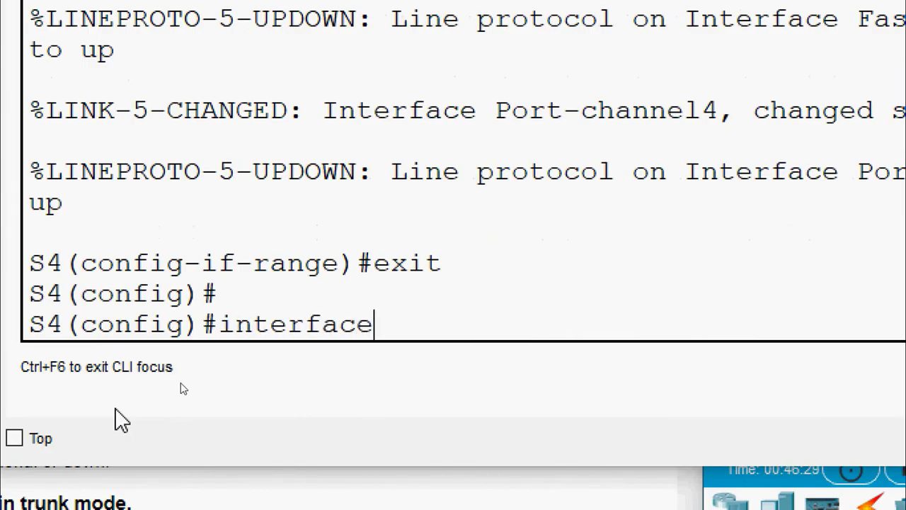
text( por)
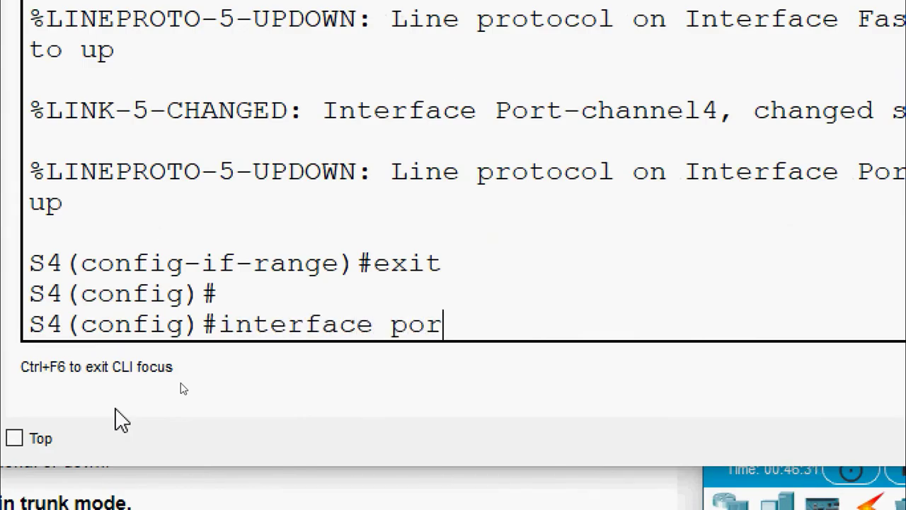
text(tc-chan)
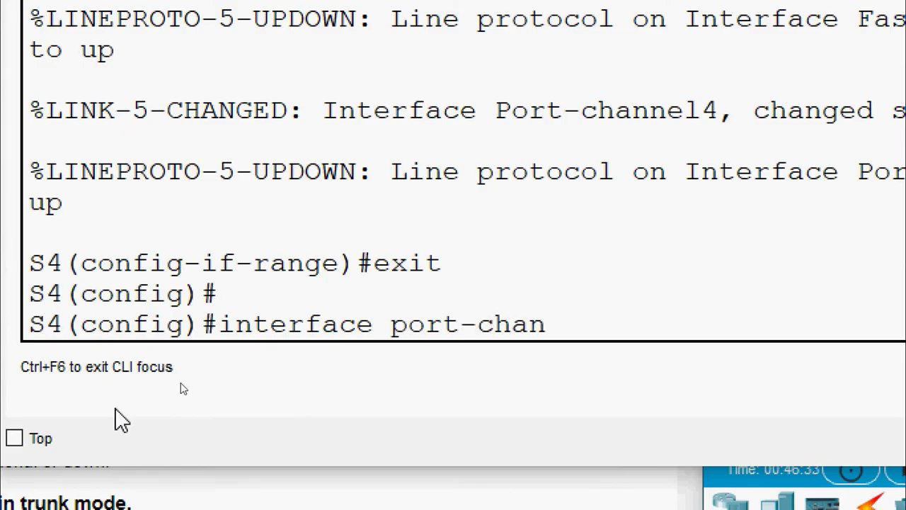
text(nel 4)
key(Return)
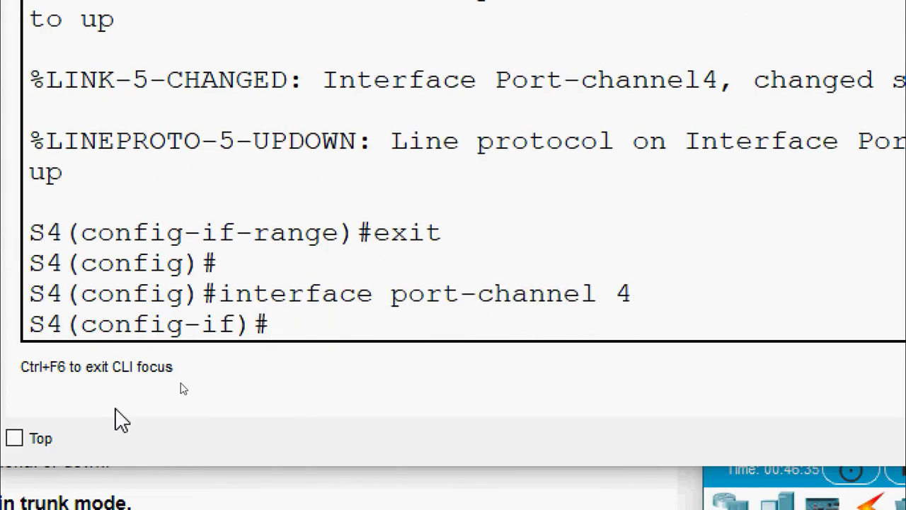
text(switchport mo)
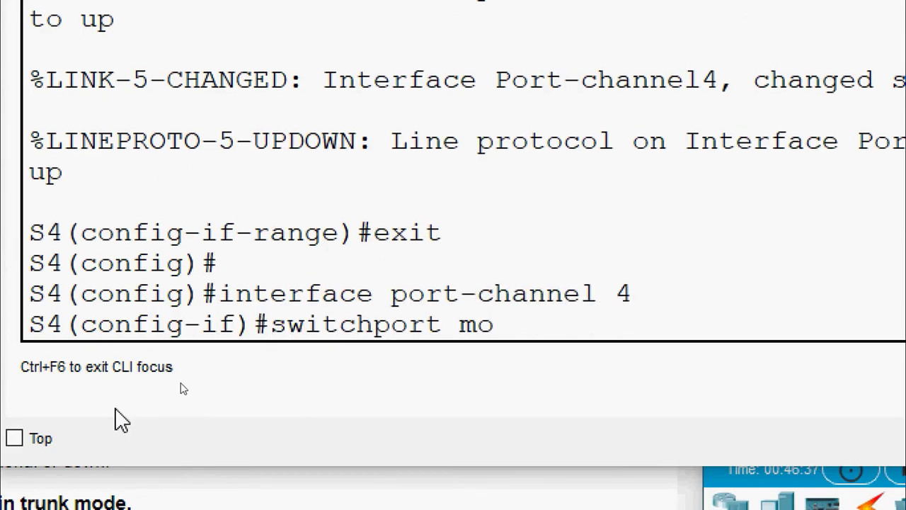
text(de trunk)
key(Return)
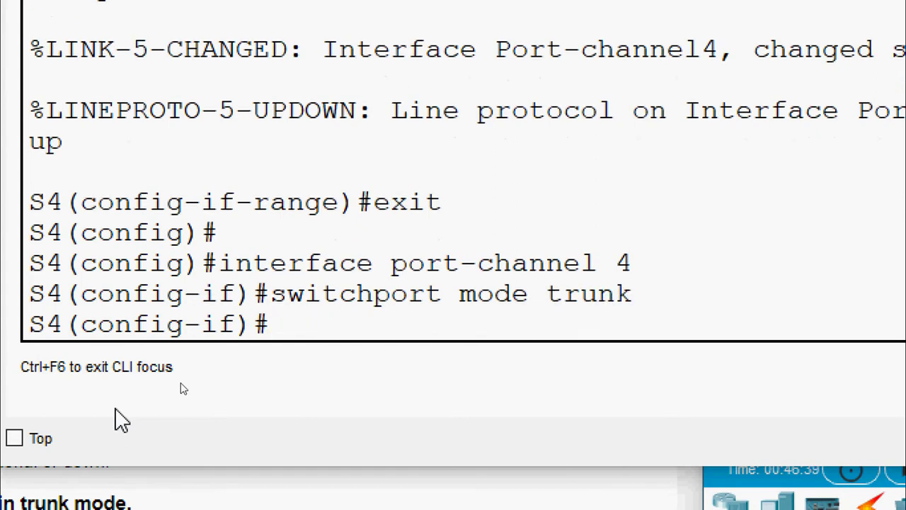
text(end)
key(Return)
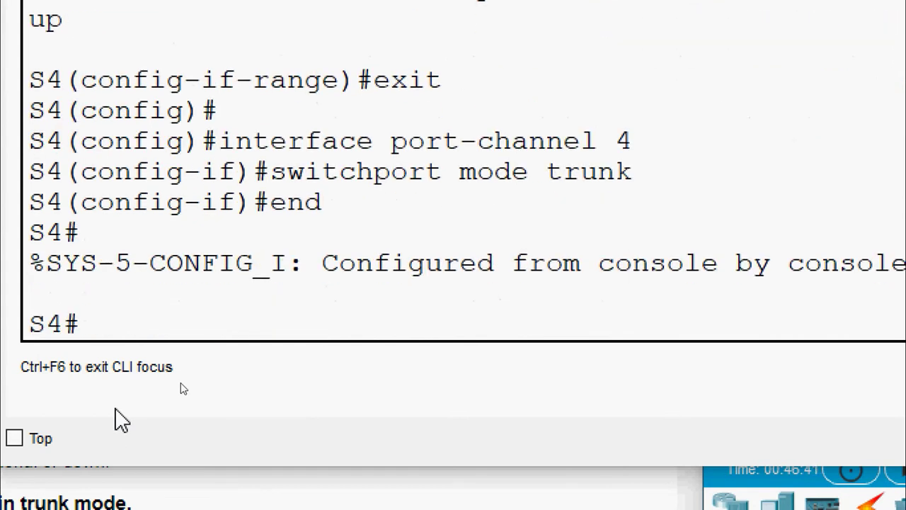
Step: Show S4's EtherChannel summary, examine group 4's status, protocol and member ports, and close the S4 window
text(show ether)
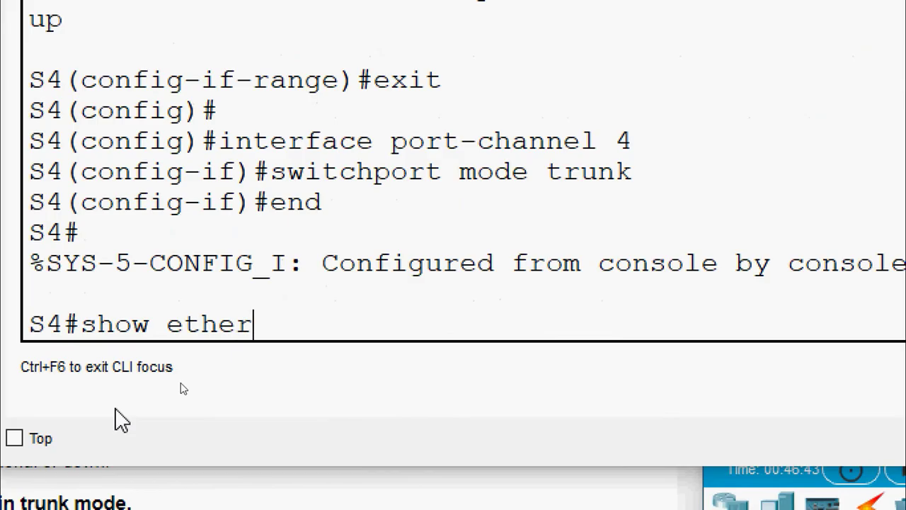
text(channel summary)
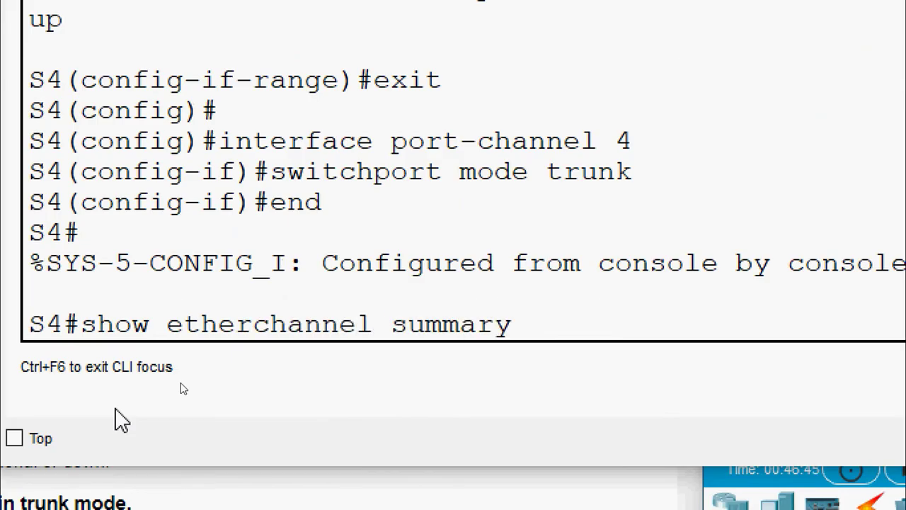
key(Return)
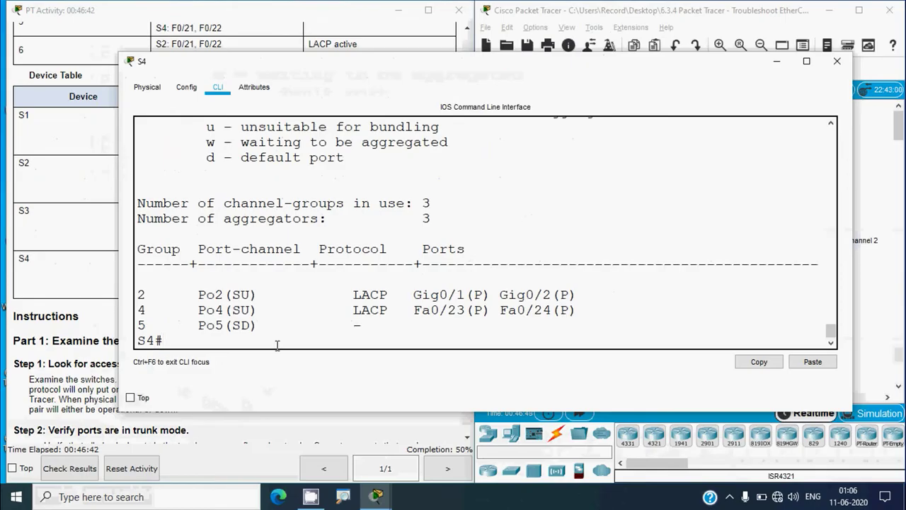
drag(141, 310, 241, 310)
drag(326, 310, 580, 312)
click(398, 305)
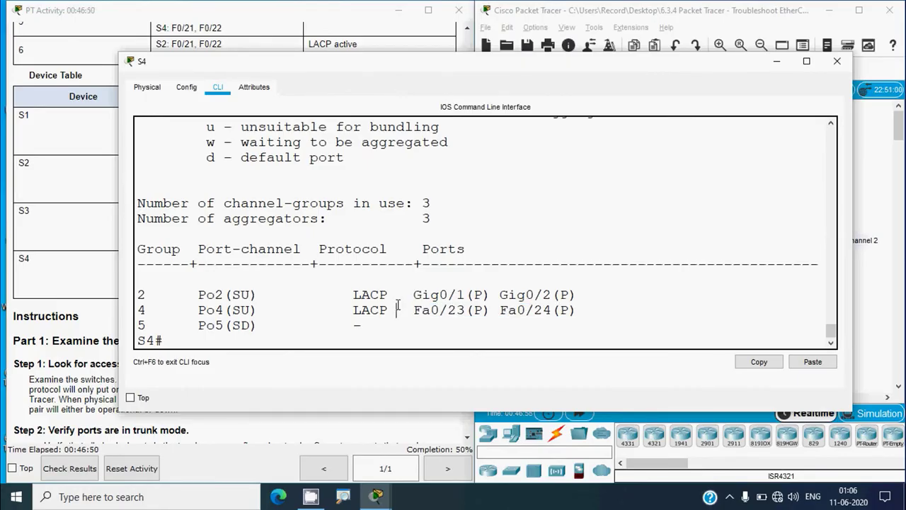
click(836, 61)
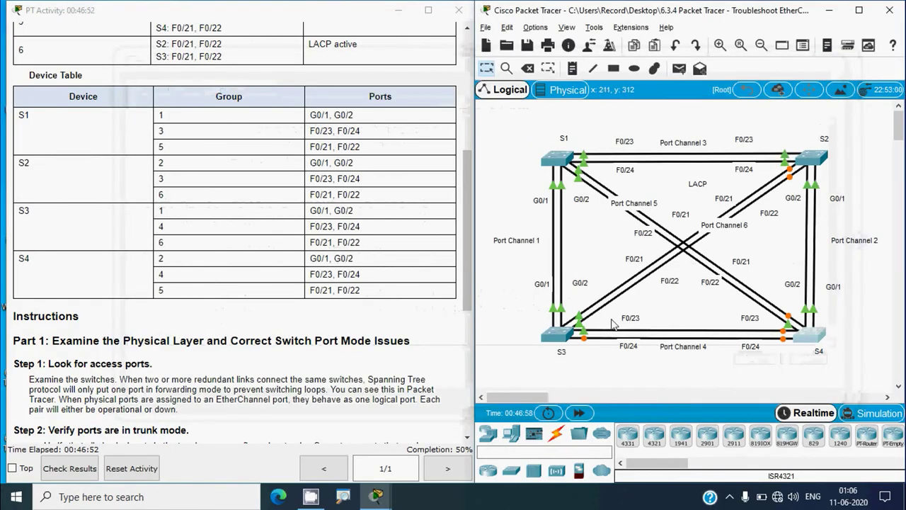
Step: Fast-forward the network time several times and check the Port Channel 4 link lights between S3 and S4
click(579, 411)
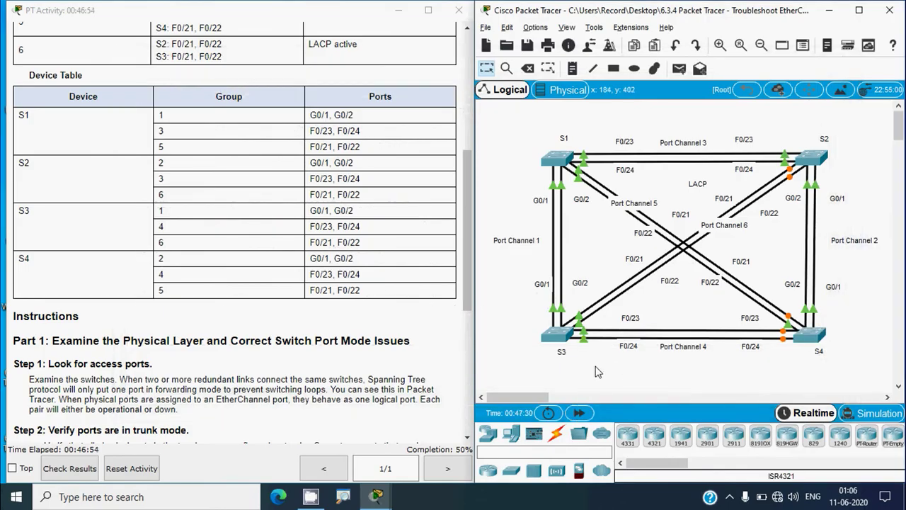
click(579, 412)
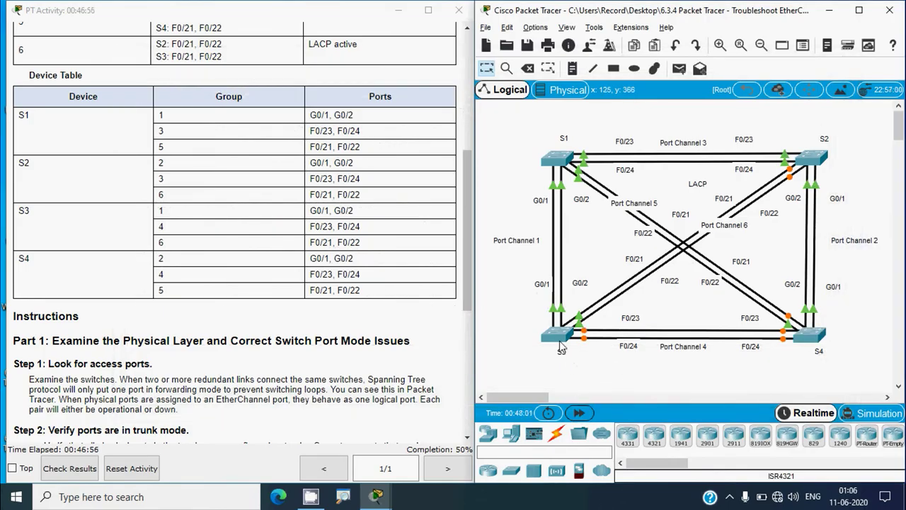
click(574, 351)
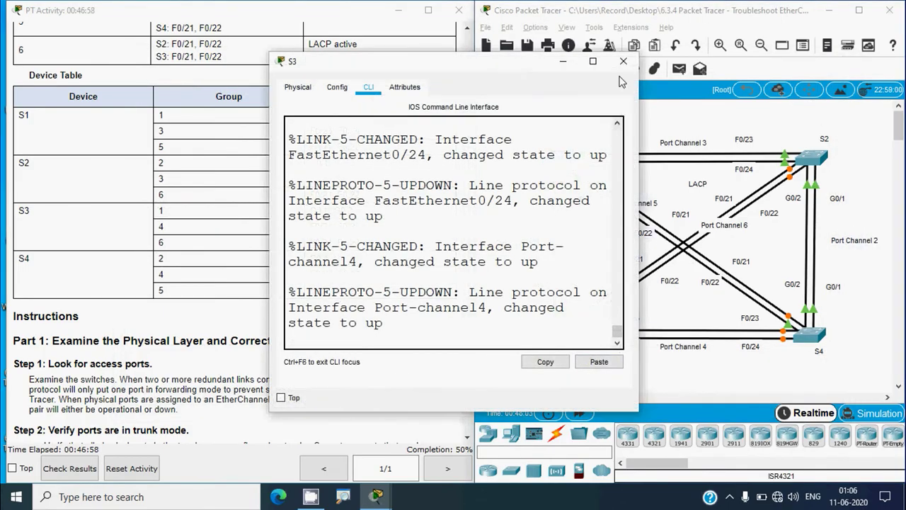
click(621, 56)
click(579, 415)
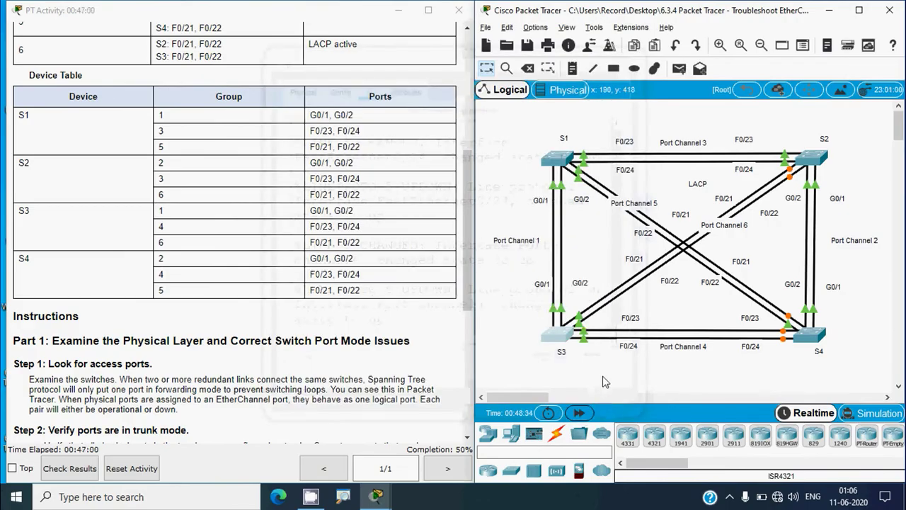
Step: Show S3's EtherChannel summary, examine group 4's status, protocol and member ports, and close the S3 window
click(556, 339)
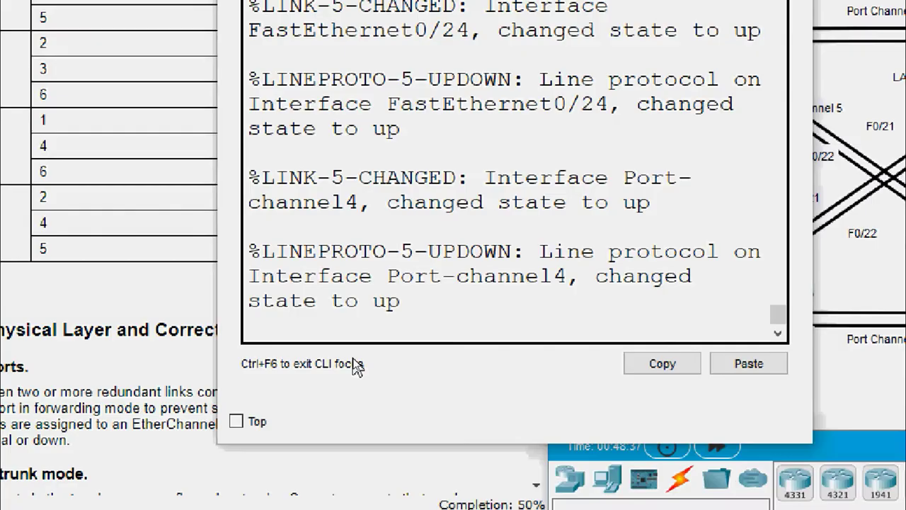
key(Return)
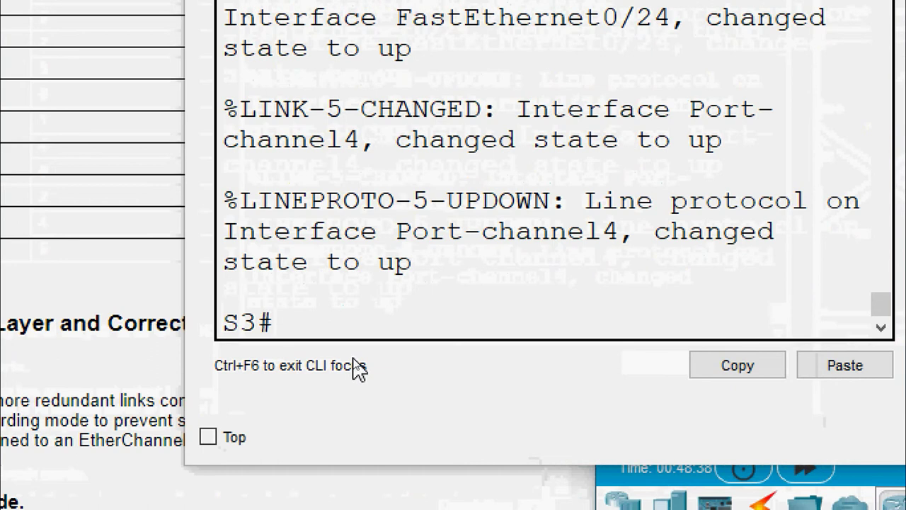
text(show e)
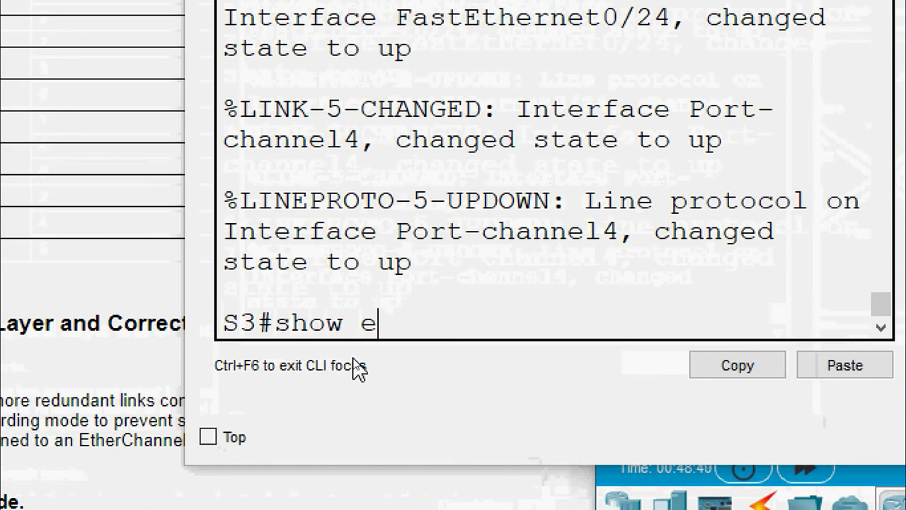
text(therchannel)
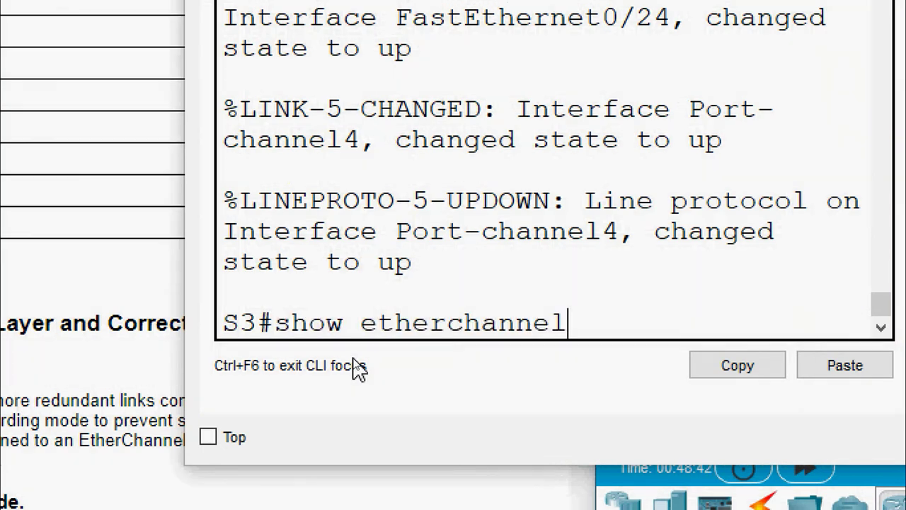
text( summar)
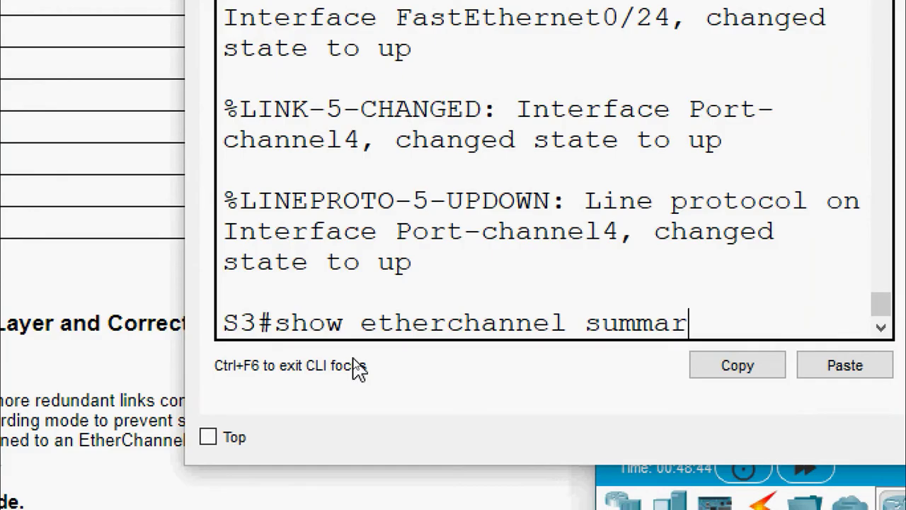
text(y)
key(Return)
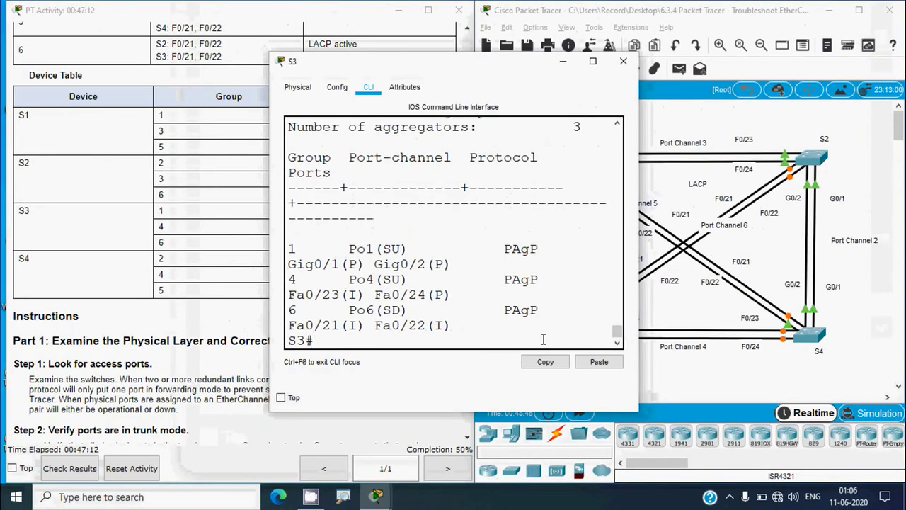
drag(638, 250, 846, 250)
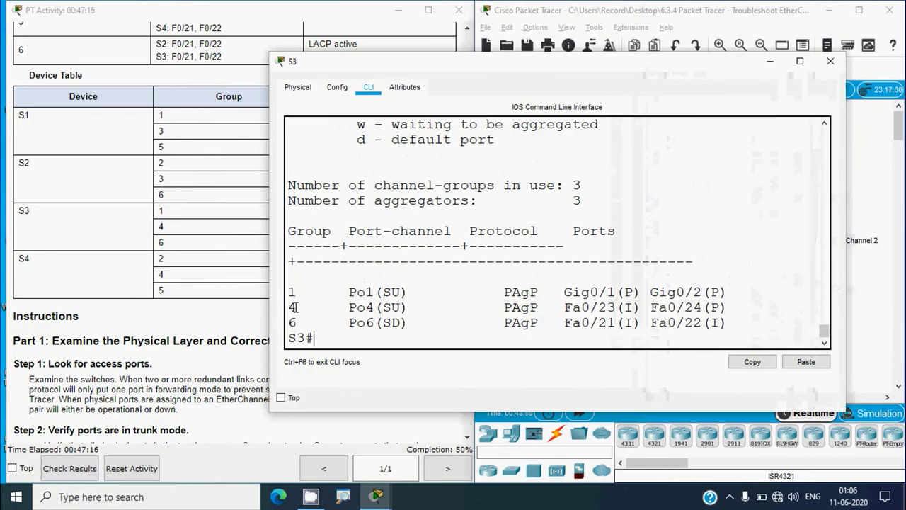
drag(296, 307, 748, 310)
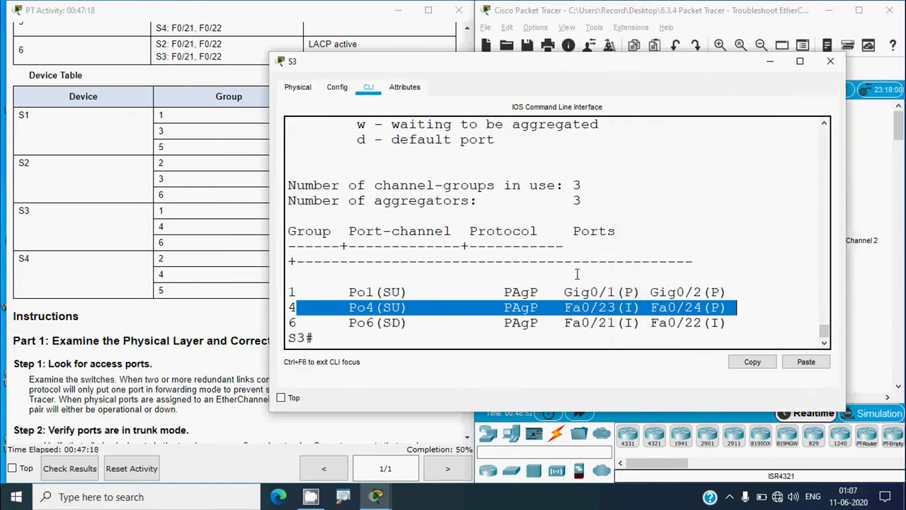
click(831, 61)
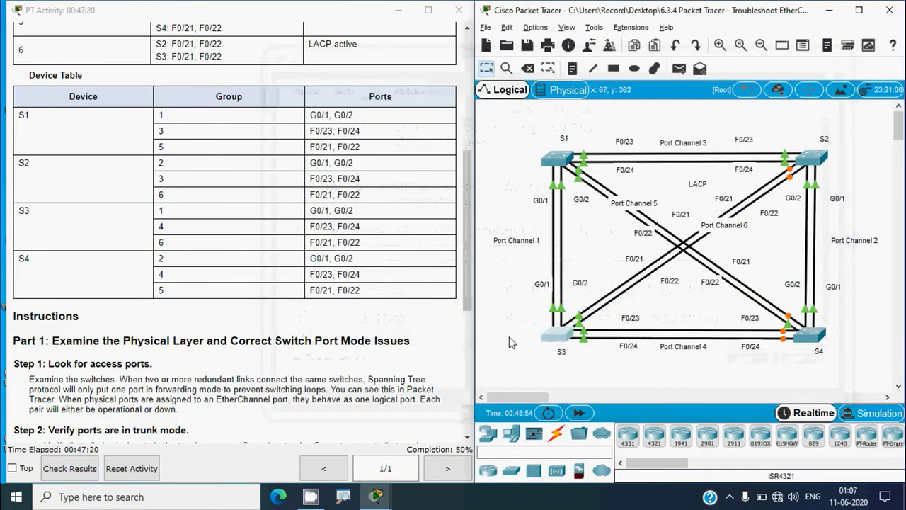
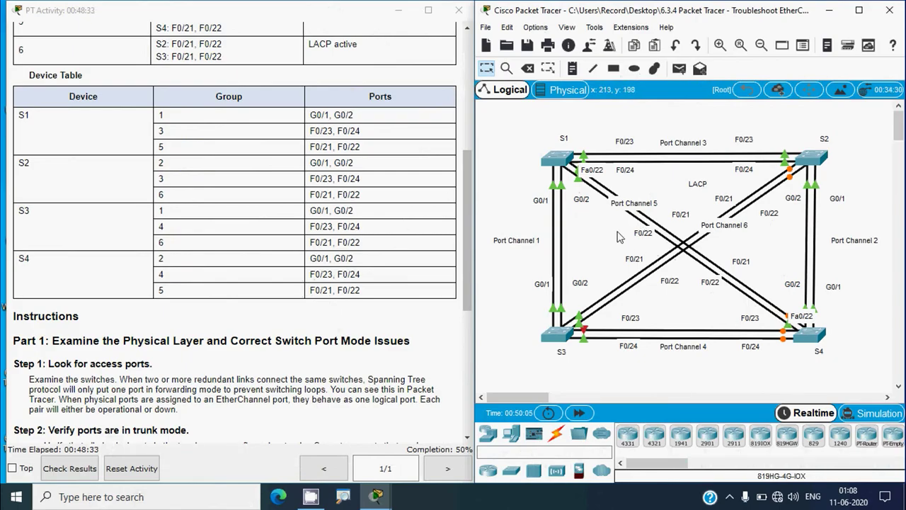
Step: Open the CLI of S1, enter privileged EXEC mode and show the EtherChannel summary
key(alt)
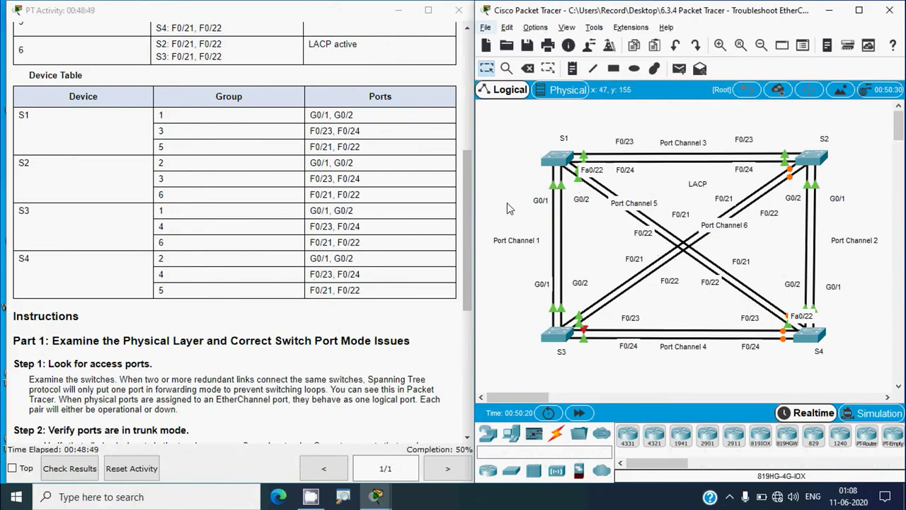
click(559, 162)
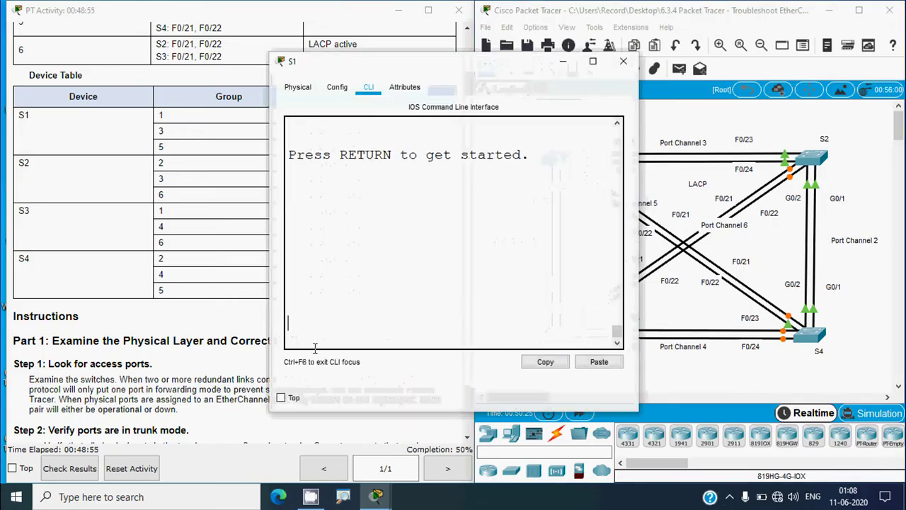
key(Return)
text(e)
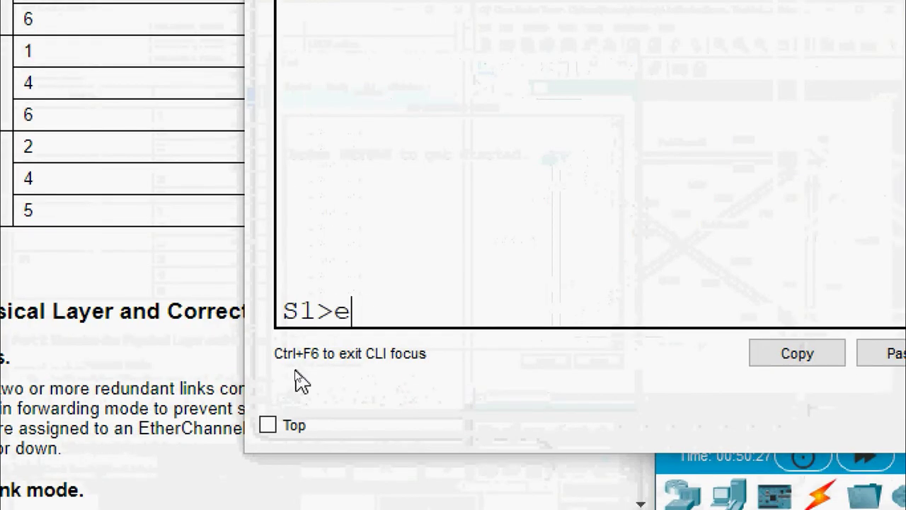
text(n)
key(Return)
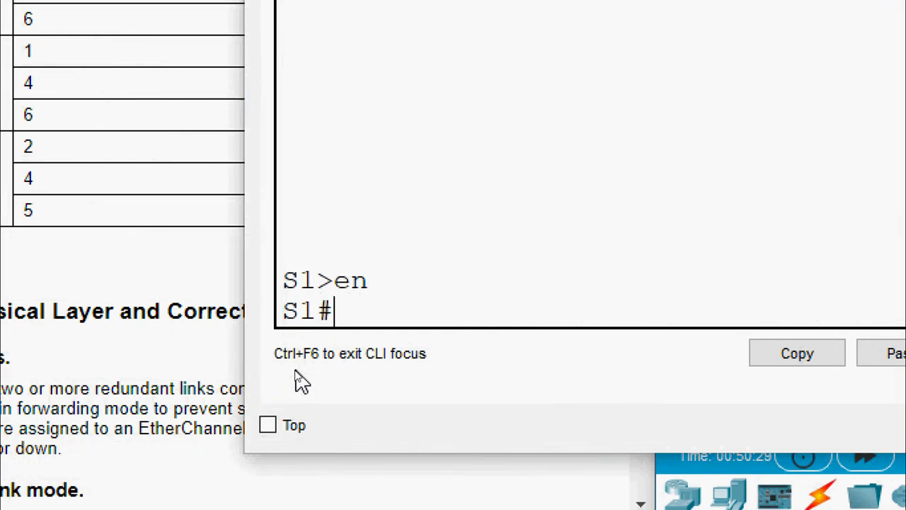
text(show etherchannel summary)
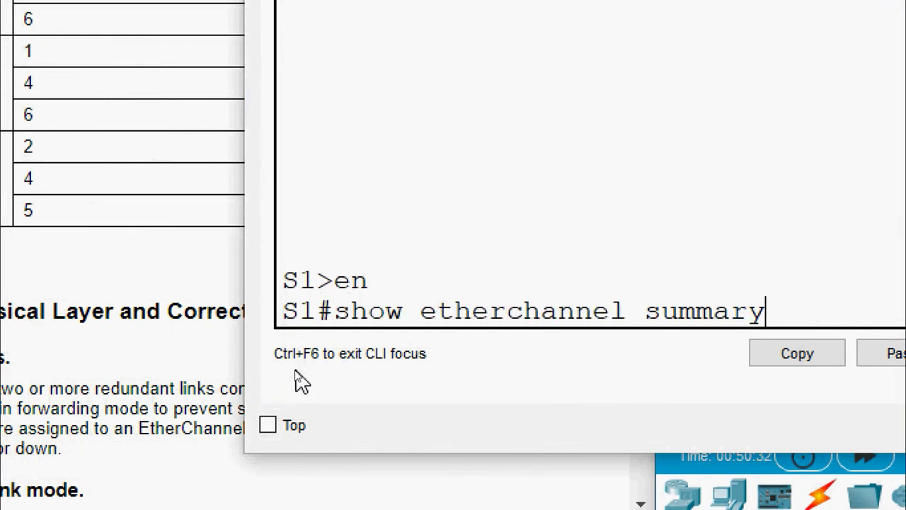
key(Return)
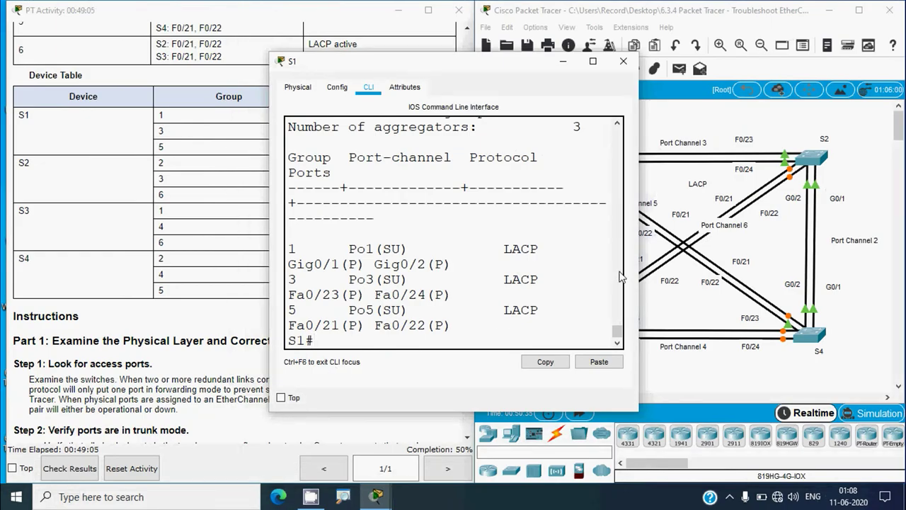
Step: Examine group 5's status, protocol and member ports in S1's EtherChannel summary and close the S1 window
click(242, 233)
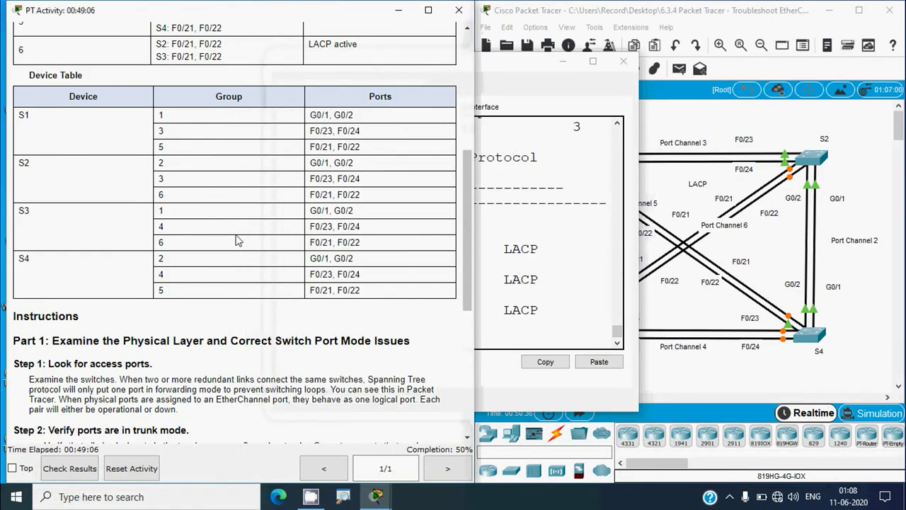
click(525, 297)
drag(636, 238, 862, 237)
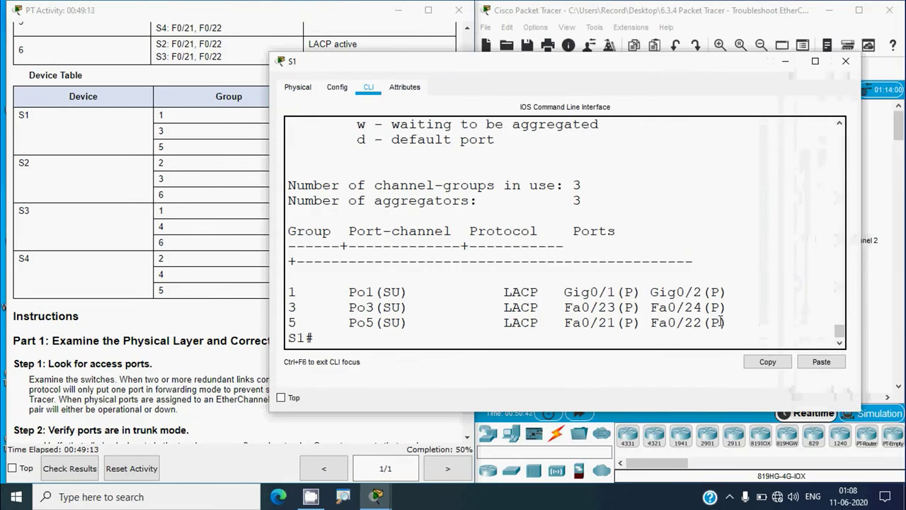
drag(722, 322, 289, 324)
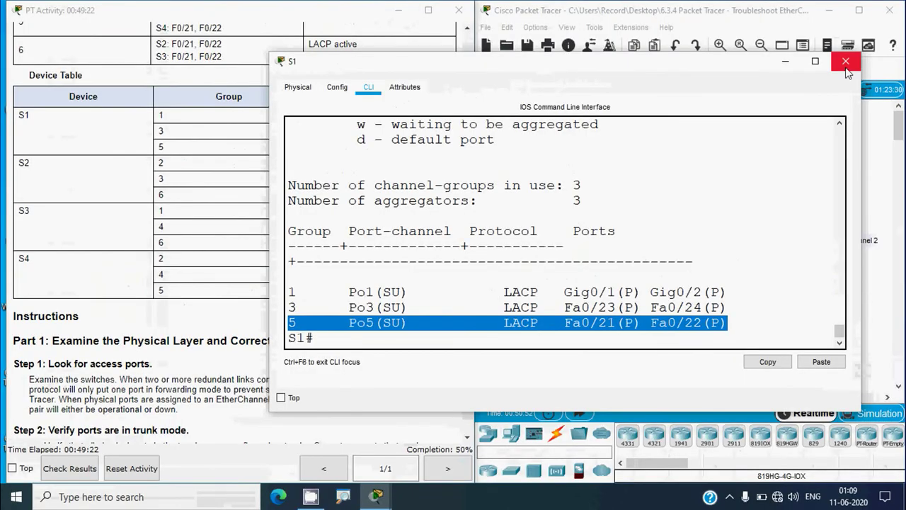
click(846, 56)
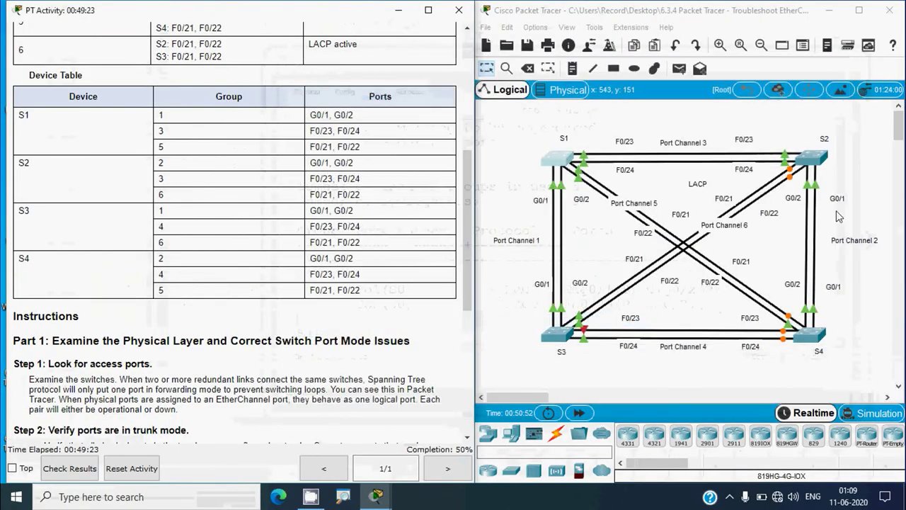
Step: Open the CLI of S4 and check group 5's status, protocol and member ports in the existing EtherChannel summary
click(811, 330)
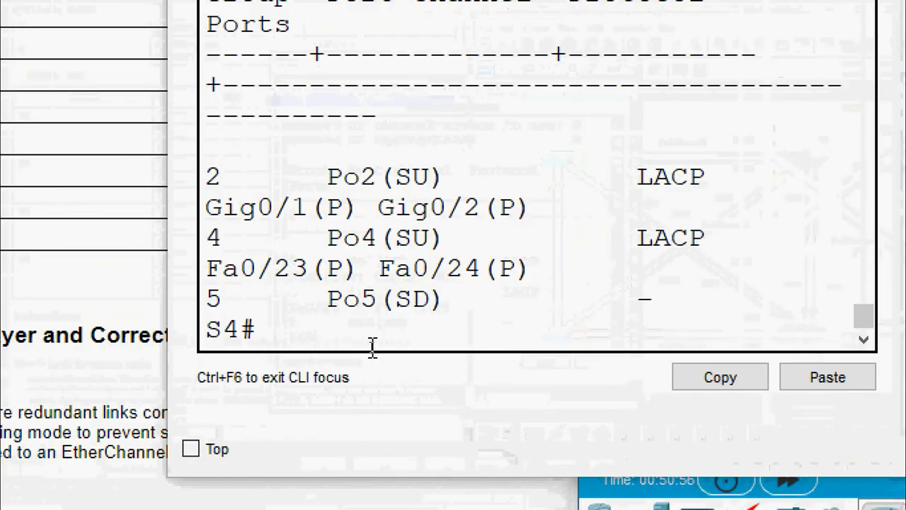
key(Up)
key(Down)
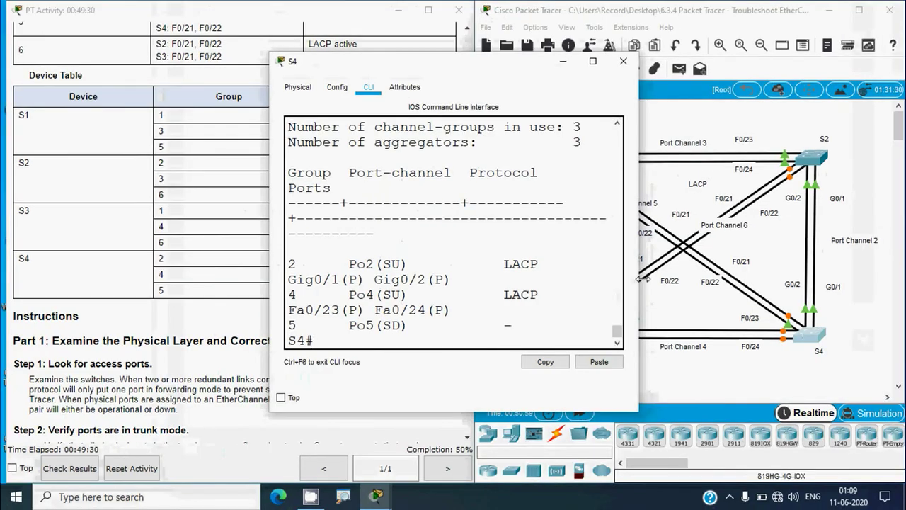
drag(642, 279, 850, 292)
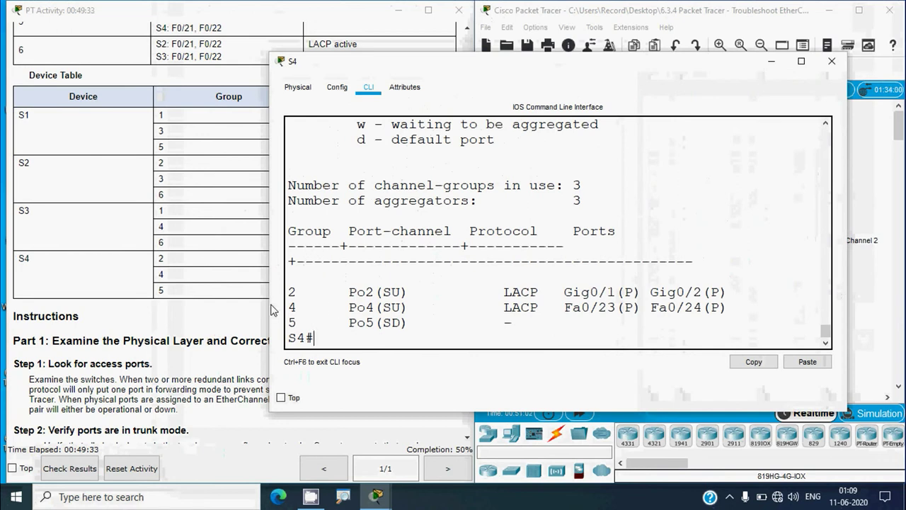
drag(269, 313, 525, 327)
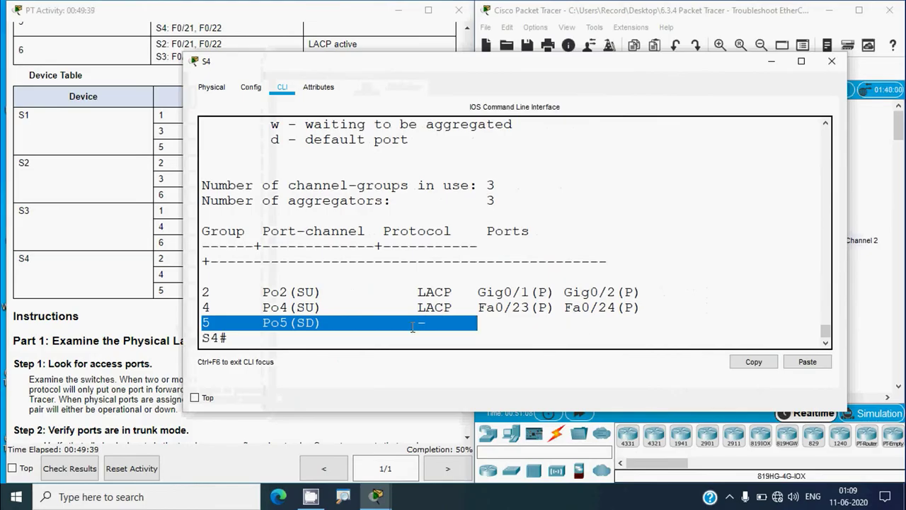
Step: Enter global configuration mode on S4, select interface range fa 0/21-22 and shut down both ports
click(251, 340)
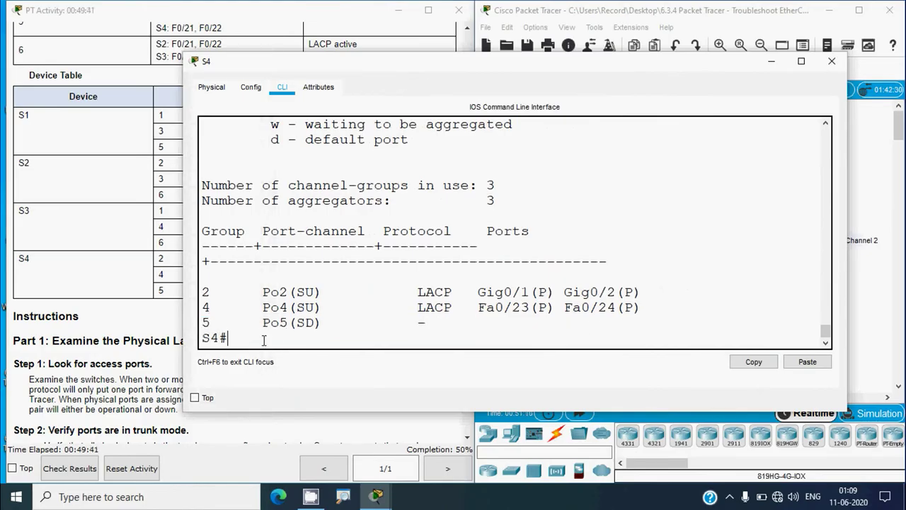
text(conf t)
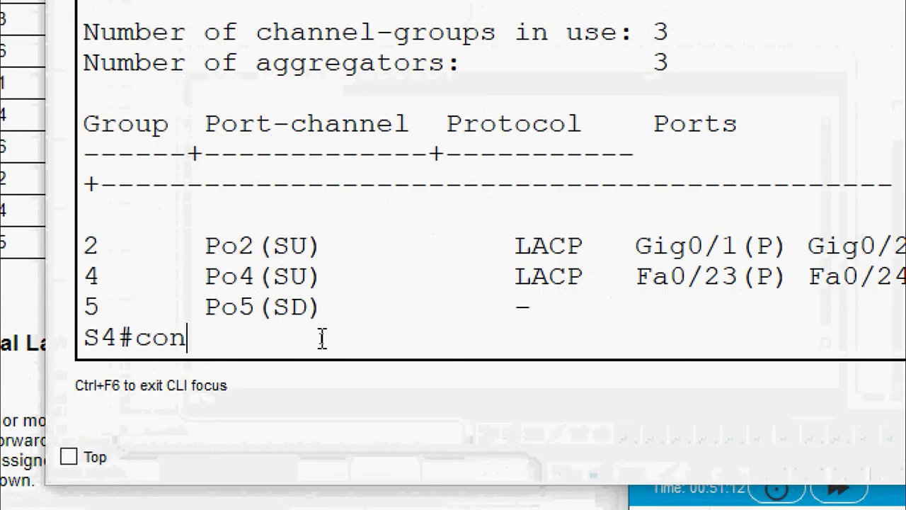
key(Return)
text(int)
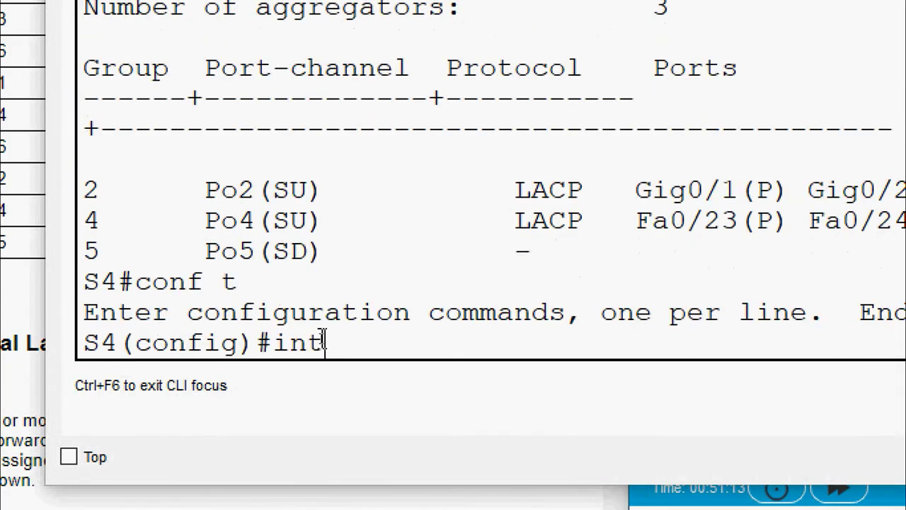
text(erface range)
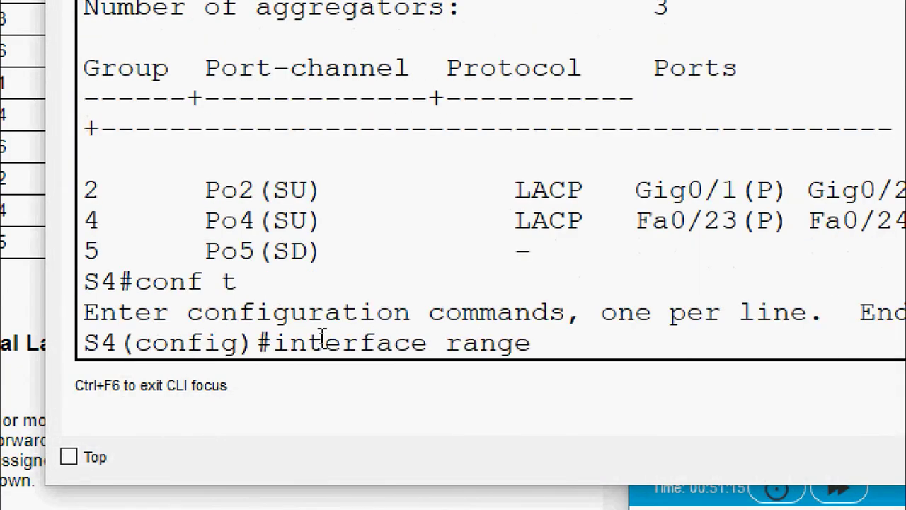
text( fa 0/21-)
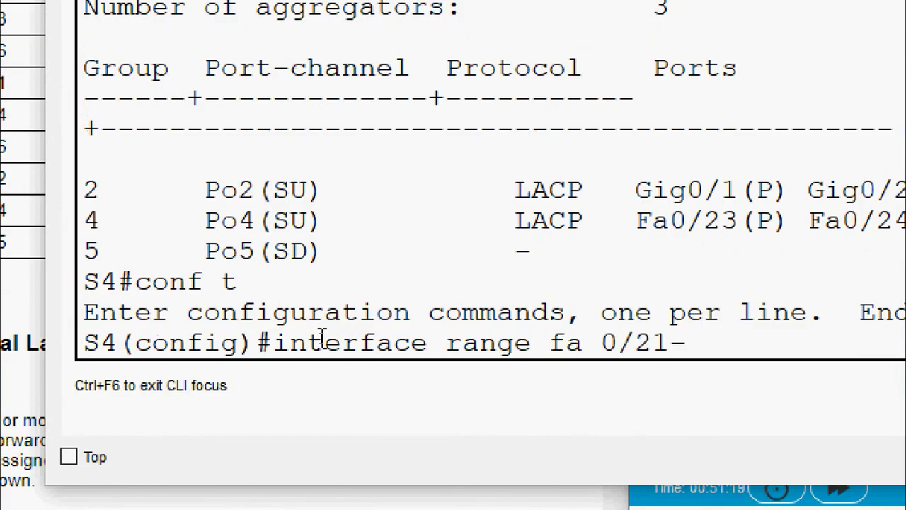
text(22)
key(Return)
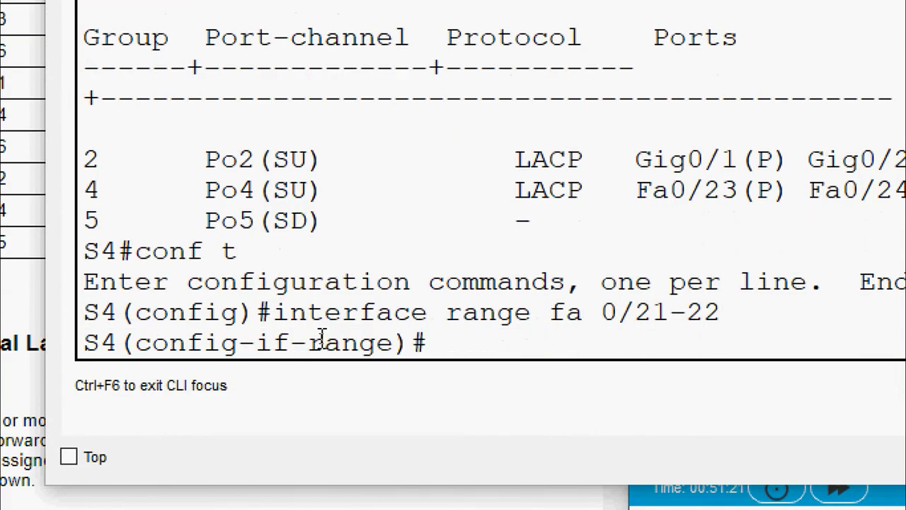
text(shutdown)
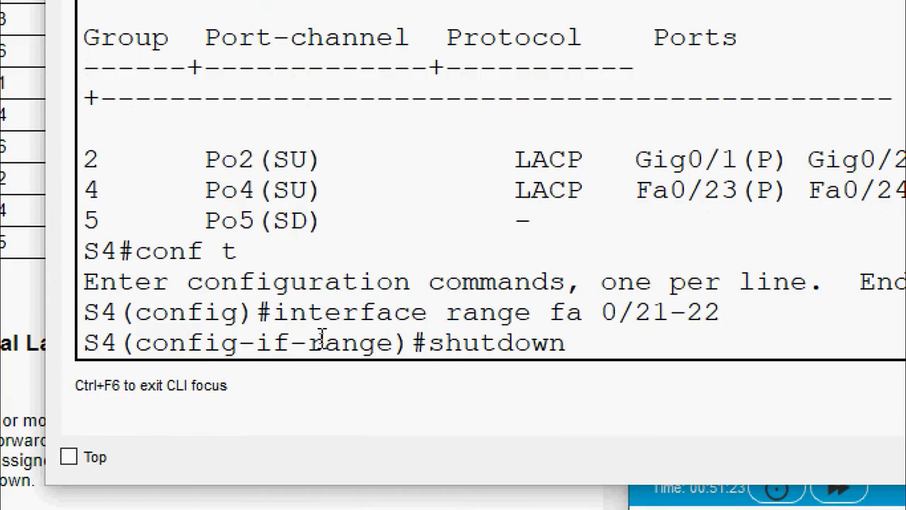
key(Return)
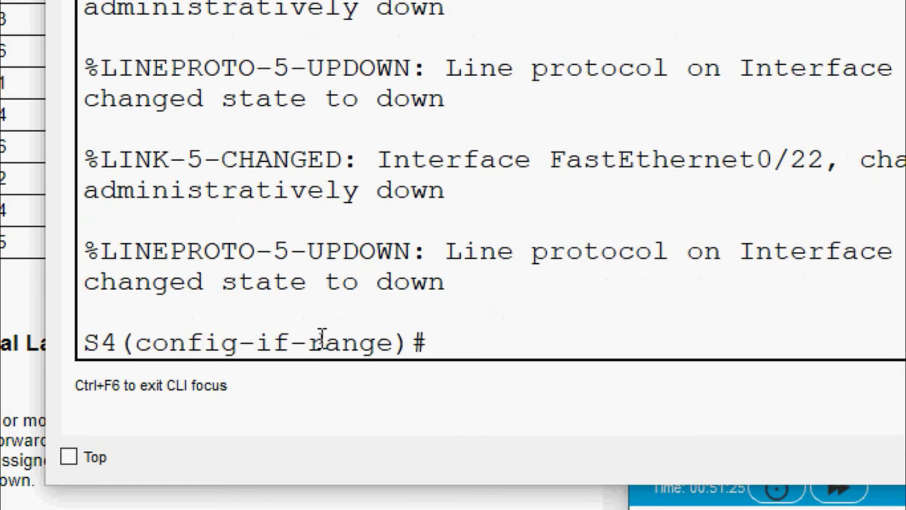
Step: Assign S4's selected ports Fa0/21-22 to channel group 5 in active mode
text(e)
key(BackSpace)
text(channel-grou)
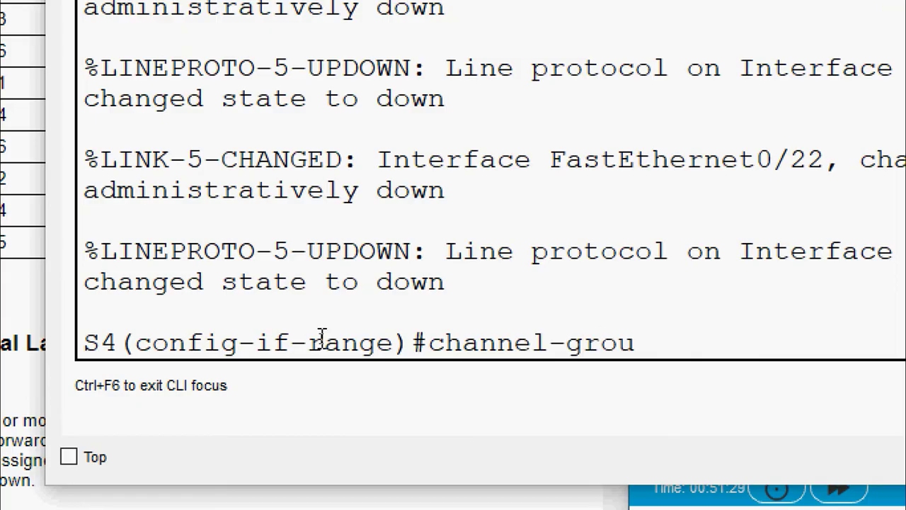
text(p 5 )
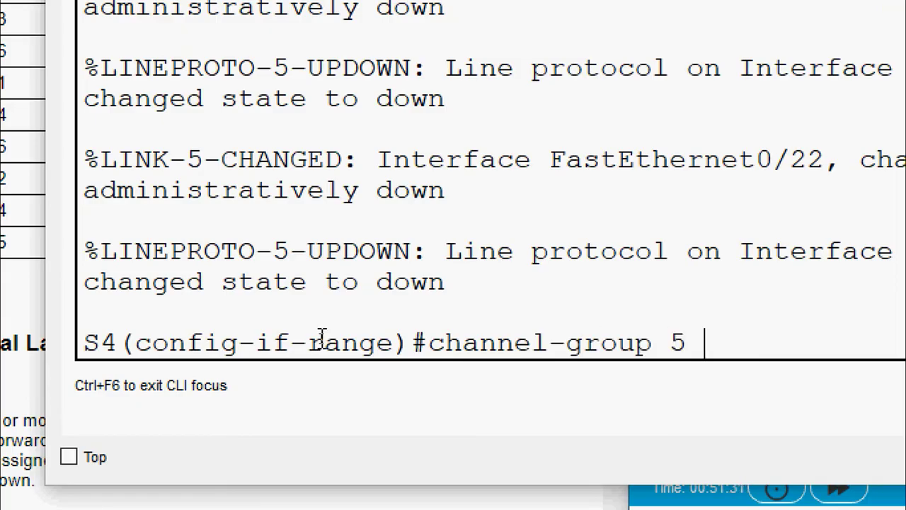
text(mode active)
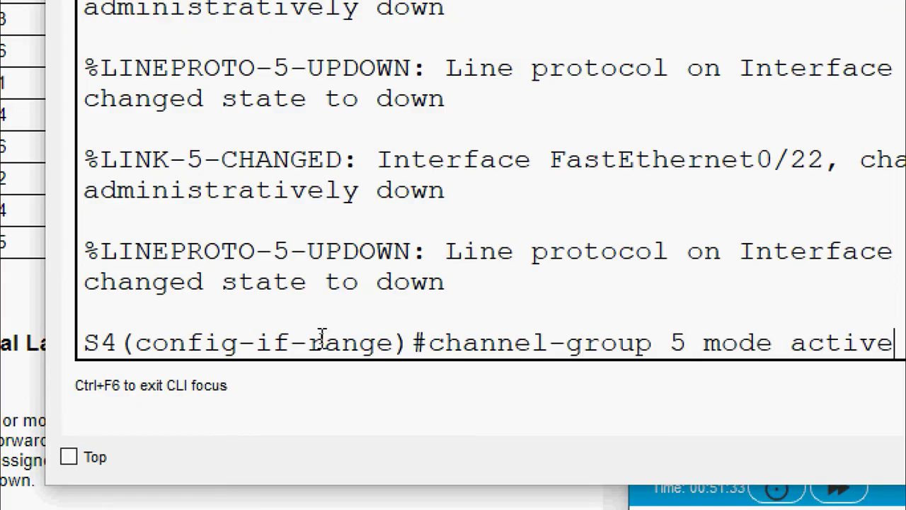
key(Return)
Step: Bring S4's ports Fa0/21-22 back up with no shutdown and return to global configuration mode
text(no sh)
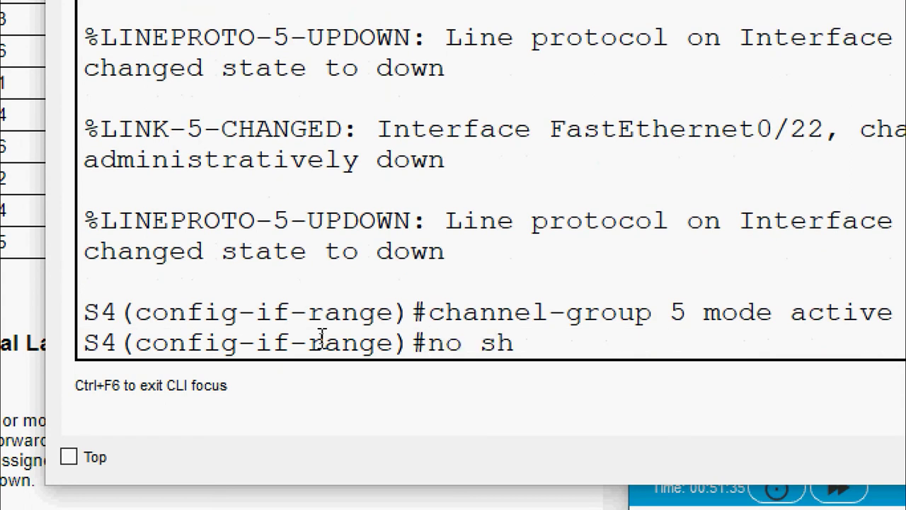
text(utdown)
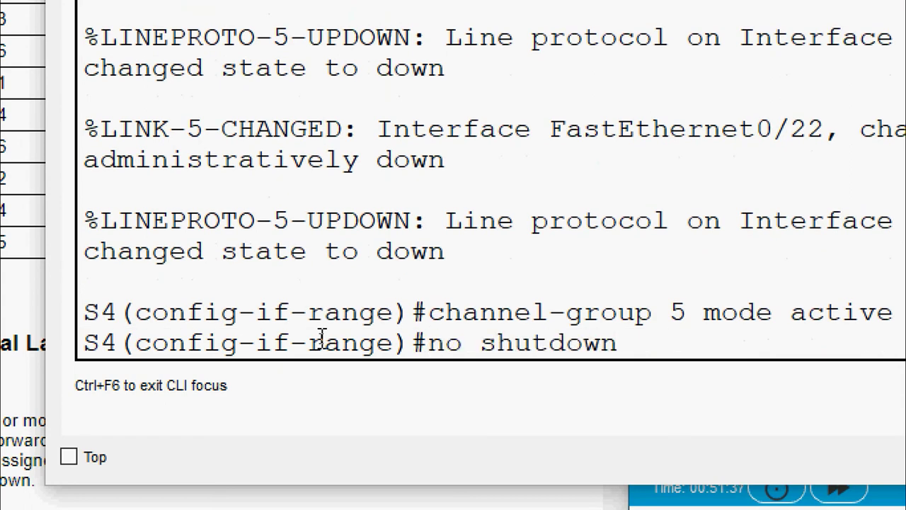
key(Return)
text(end)
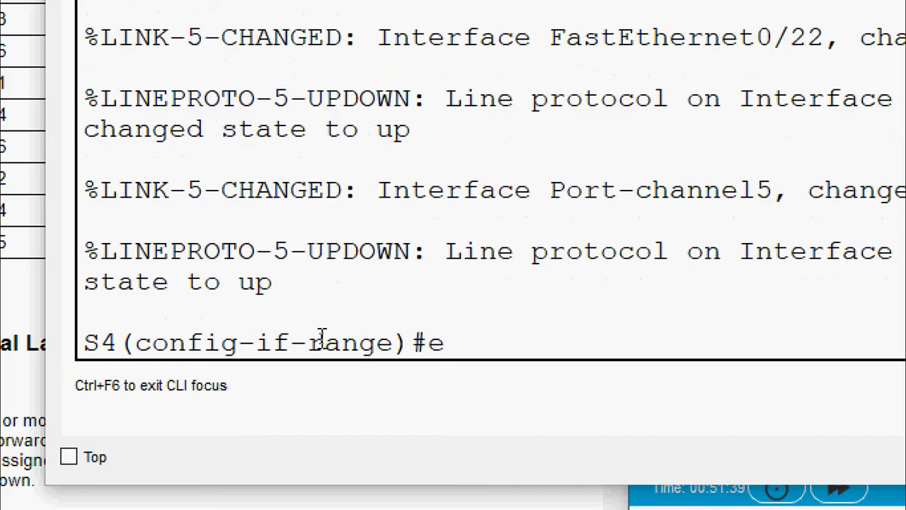
key(BackSpace)
key(BackSpace)
key(BackSpace)
text(exit)
key(Return)
key(Return)
Step: Set interface port-channel 5 on S4 to switchport mode trunk and return to privileged EXEC mode
text(lin)
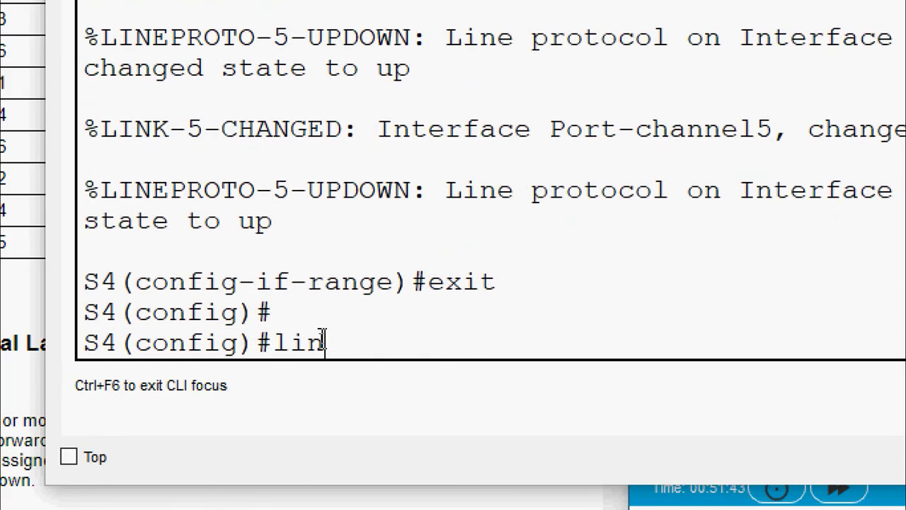
key(BackSpace)
key(BackSpace)
key(BackSpace)
text(interface )
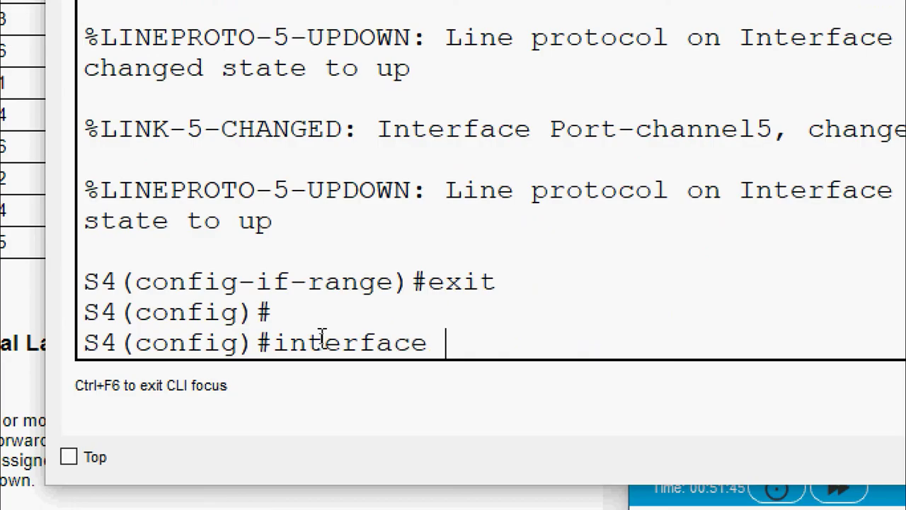
text(po)
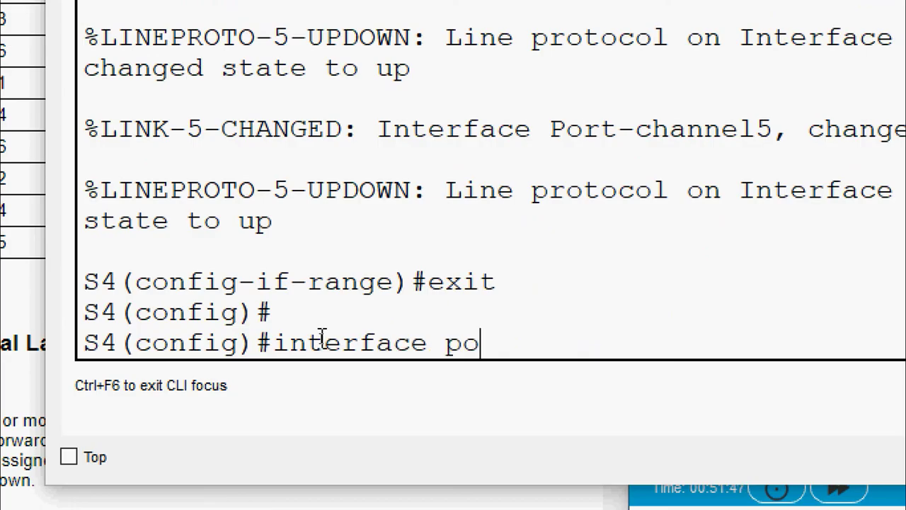
key(BackSpace)
text(ort-channel )
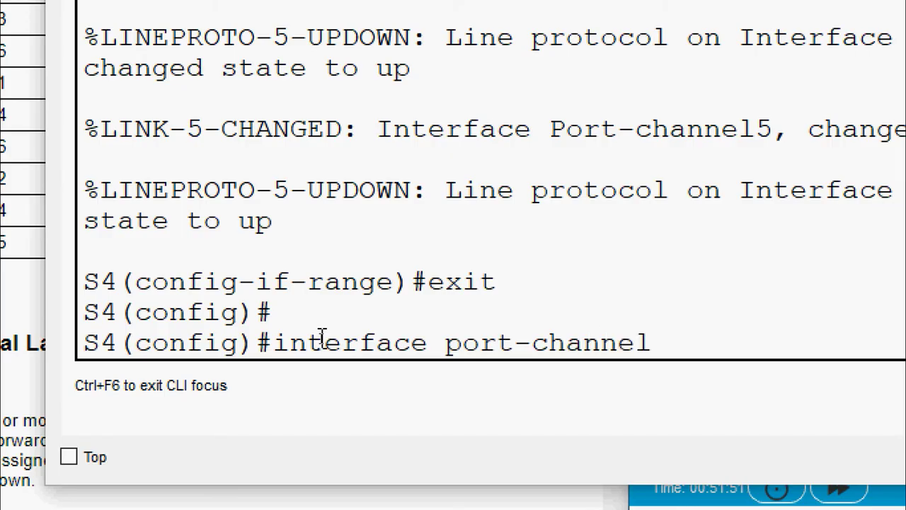
text(5)
key(Return)
text(switc)
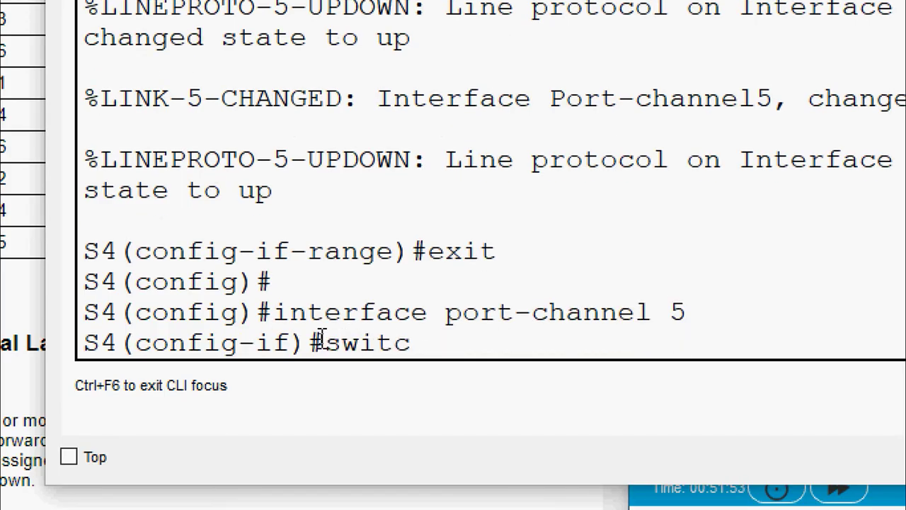
text(hport mode)
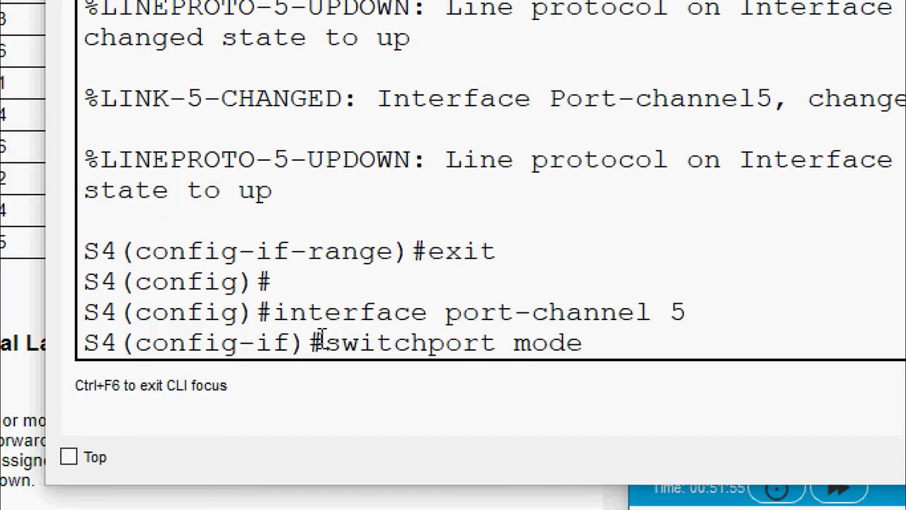
text( trunk)
key(Return)
key(Return)
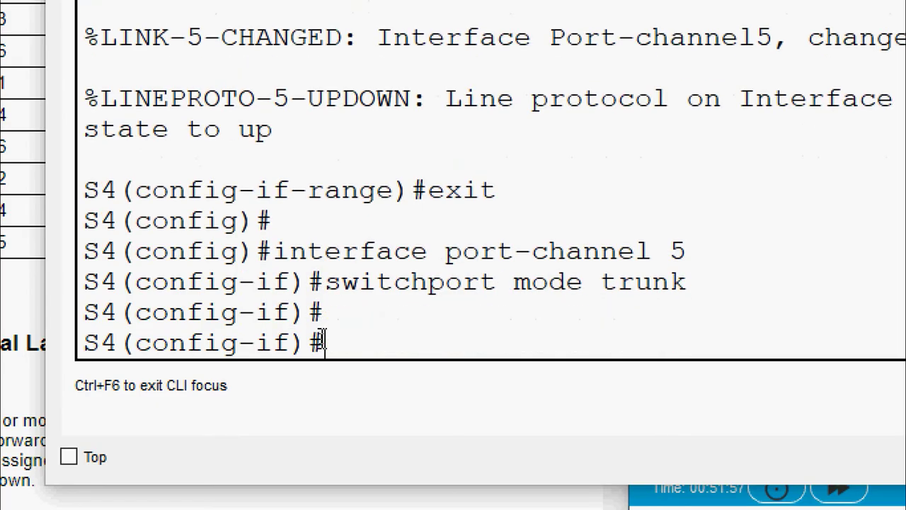
text(end)
key(Return)
Step: Show the EtherChannel summary on S4
text(sh)
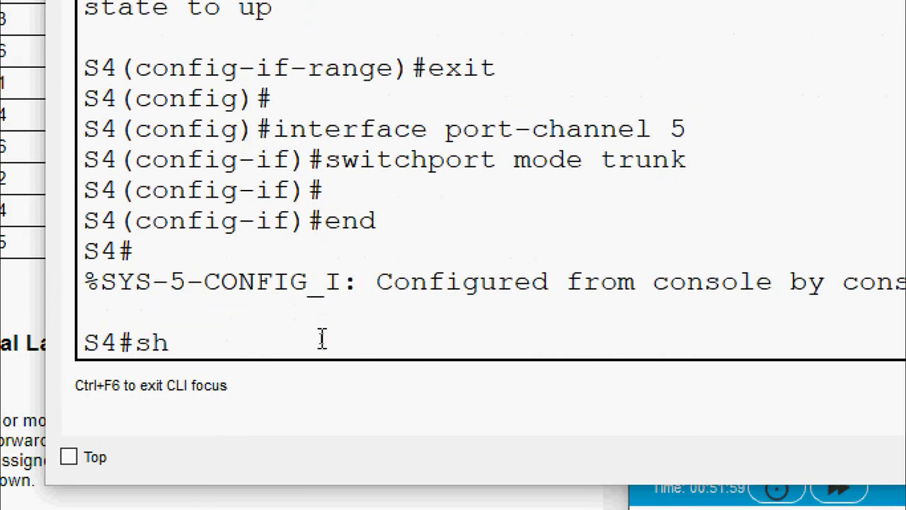
text(ow e)
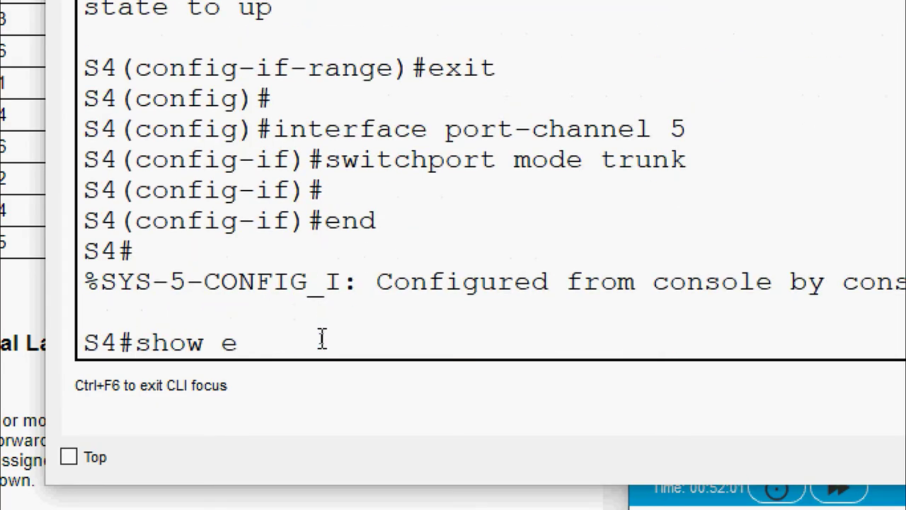
text(therdahnnel)
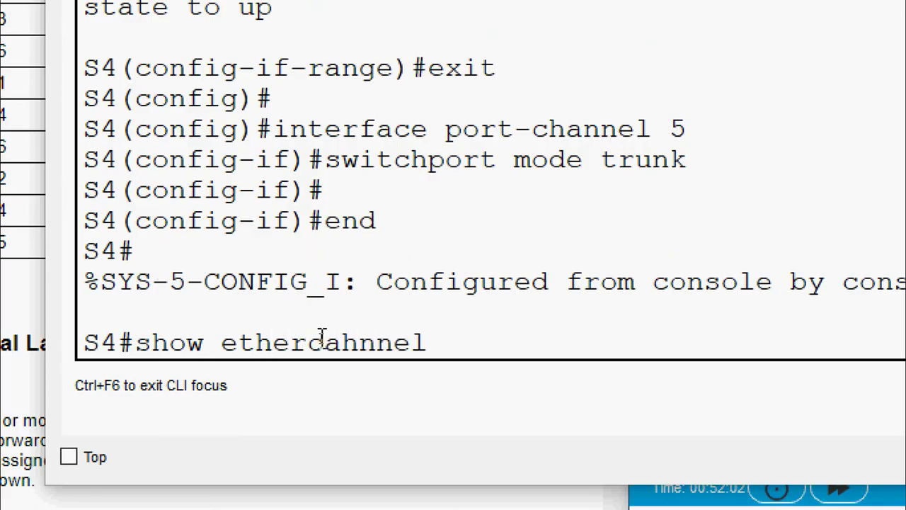
key(BackSpace)
key(BackSpace)
key(BackSpace)
key(BackSpace)
key(BackSpace)
key(BackSpace)
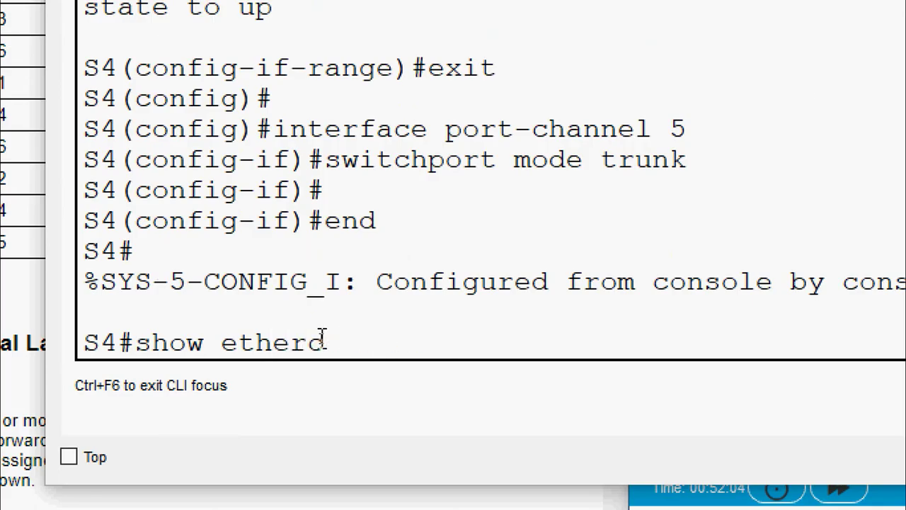
text(channel)
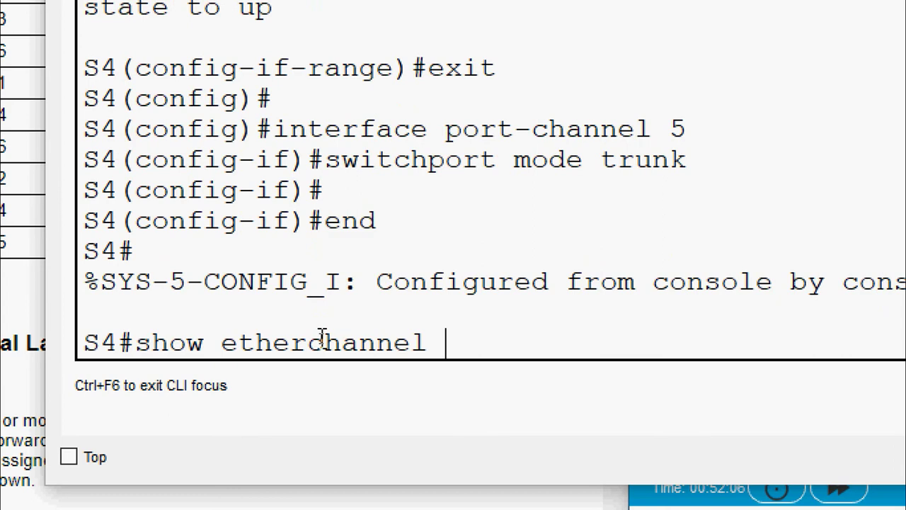
text( summary)
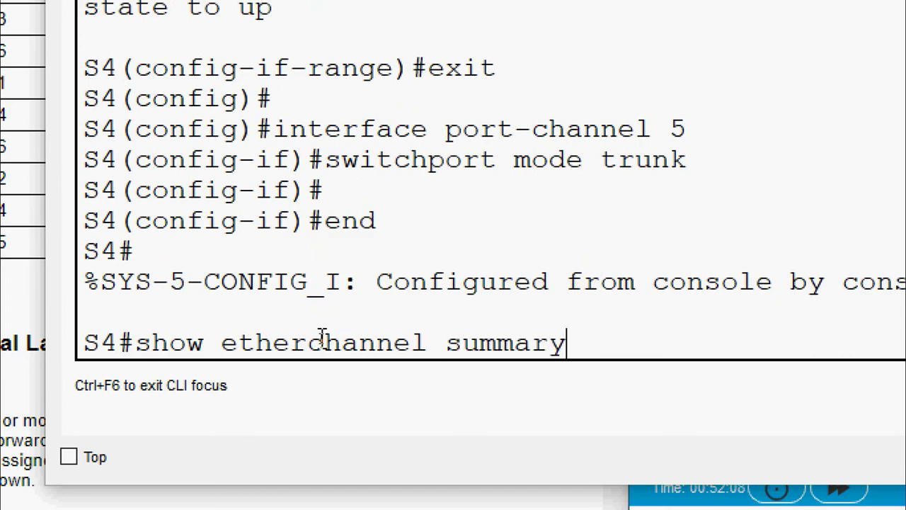
key(Return)
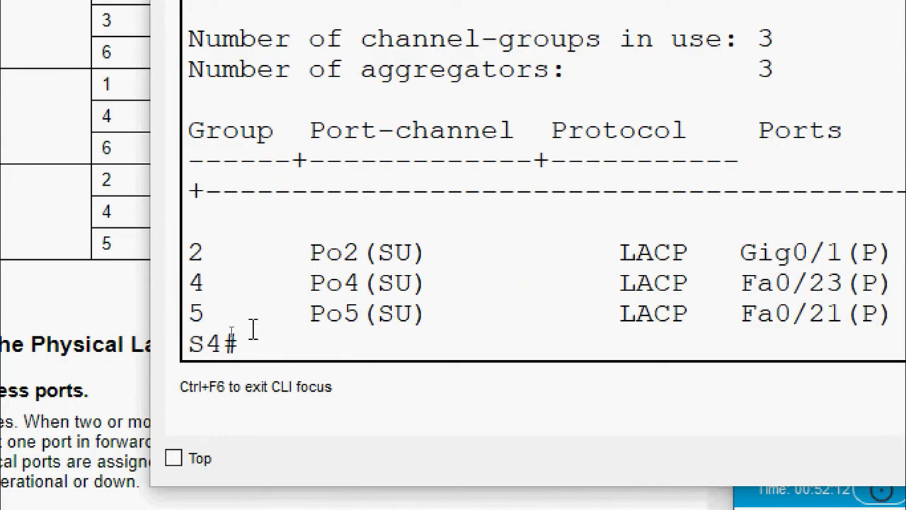
Step: Check group 5's port-channel status, protocol and member ports in S4's new EtherChannel summary
drag(287, 313, 425, 314)
drag(585, 313, 669, 315)
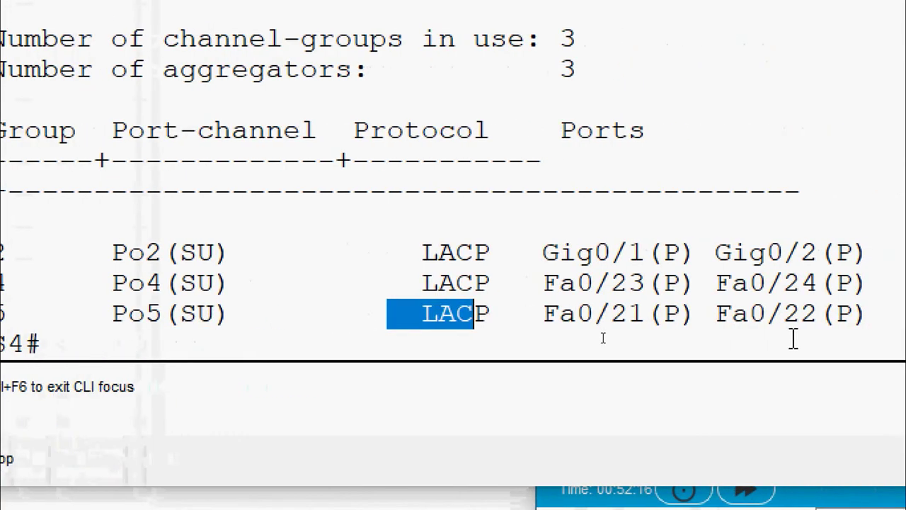
drag(722, 329, 839, 331)
drag(660, 332, 865, 324)
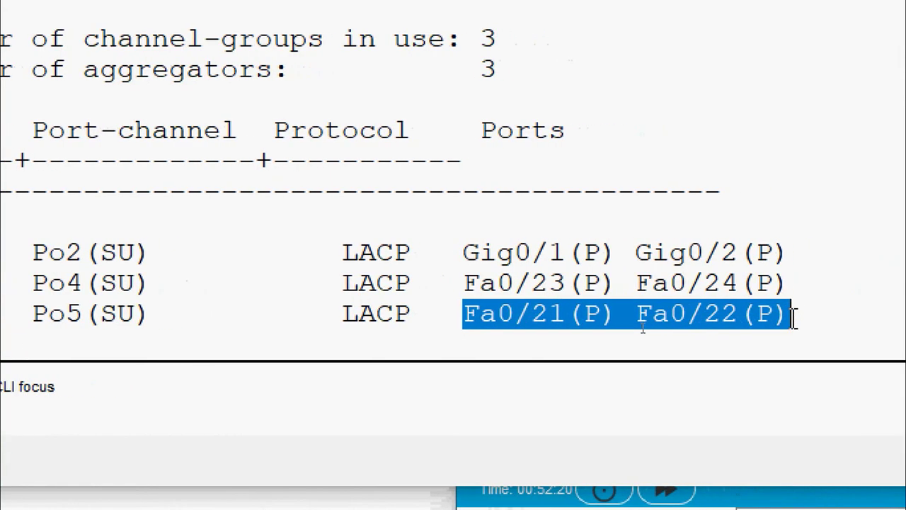
click(681, 313)
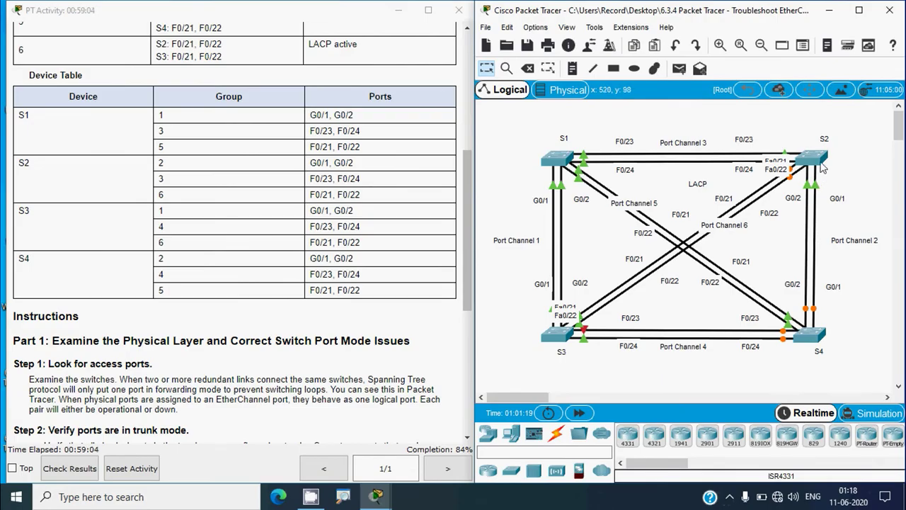
Step: Open the CLI of S2, enter privileged EXEC mode and show the EtherChannel summary
click(818, 162)
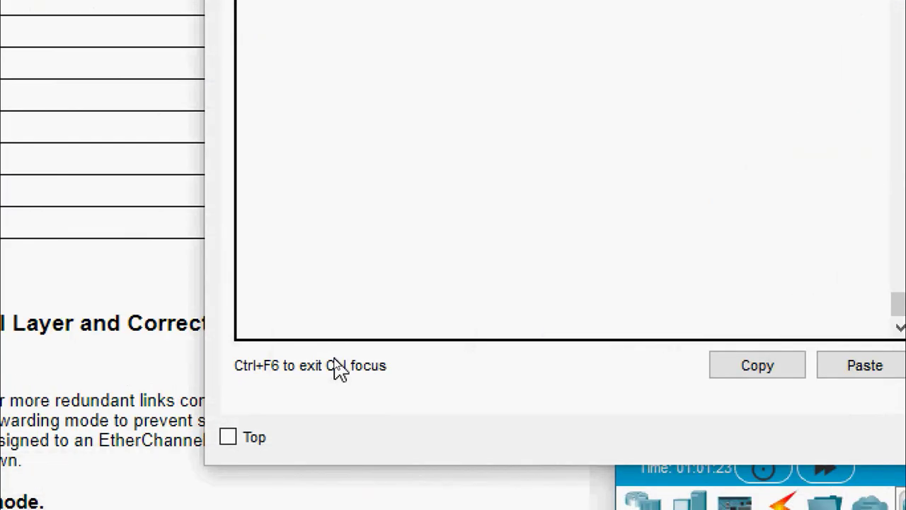
key(Return)
text(enable)
key(Return)
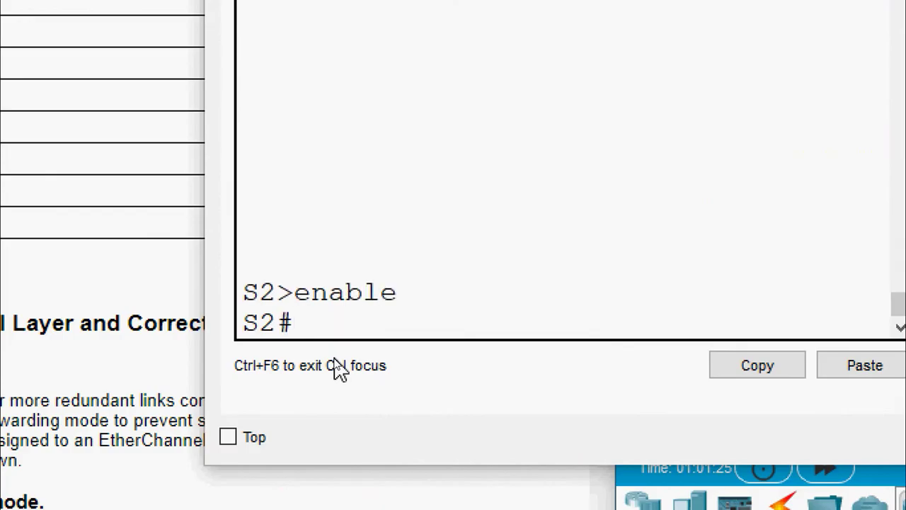
text(show eth)
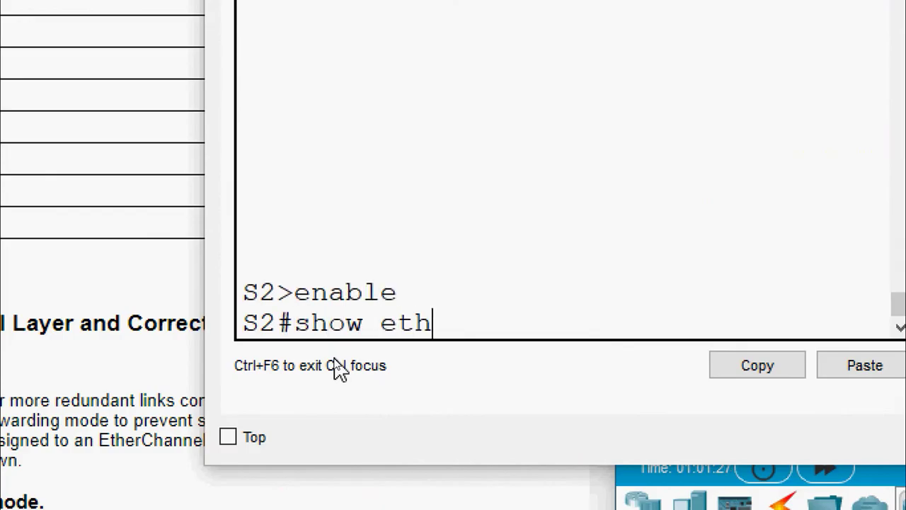
text(erchannel summary)
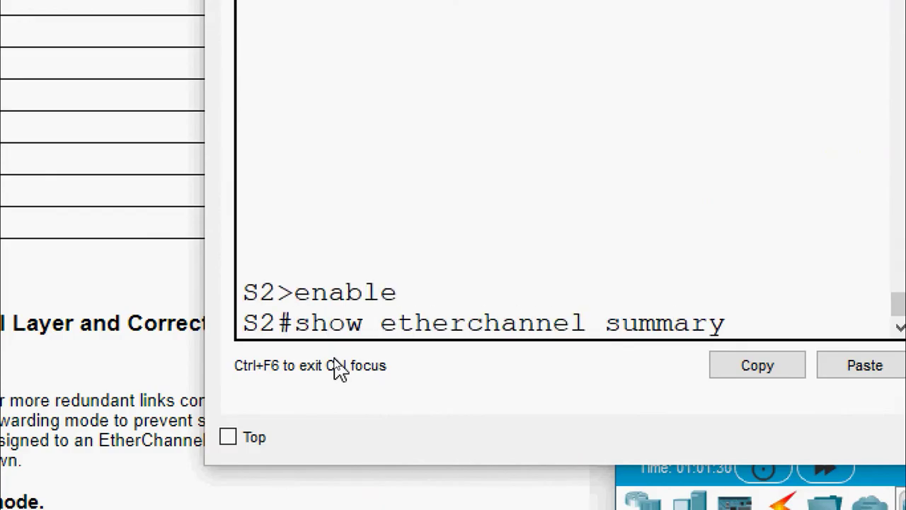
key(Return)
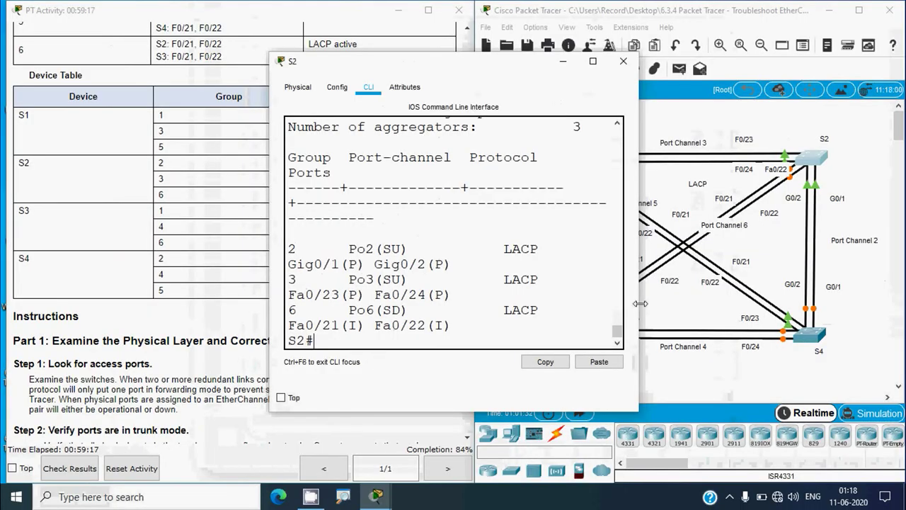
Step: Widen the S2 window and examine group 6's status, protocol and member port flags against the flag legend in the EtherChannel summary
drag(640, 303, 850, 303)
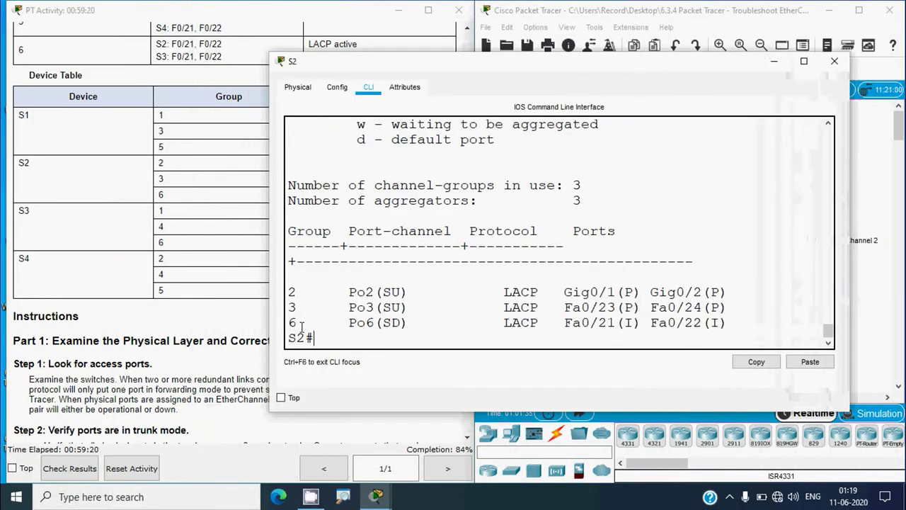
drag(297, 324, 286, 326)
drag(350, 320, 427, 323)
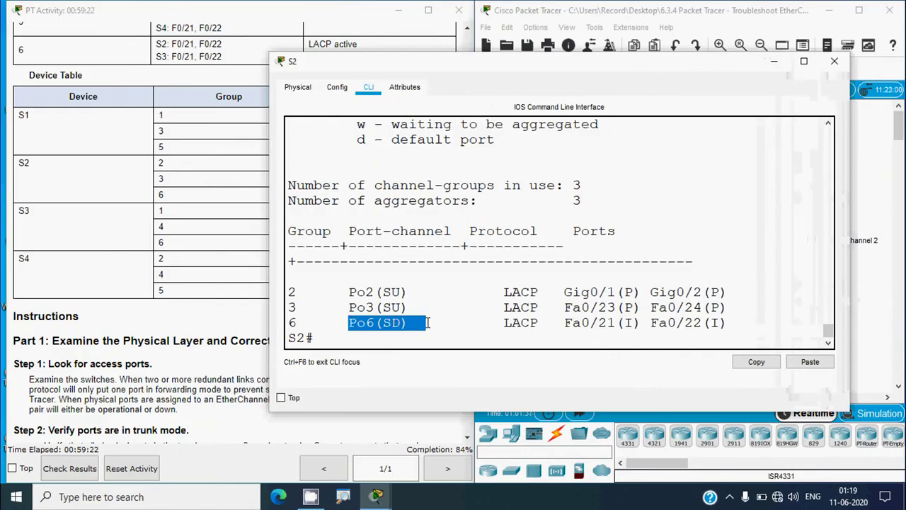
double_click(475, 233)
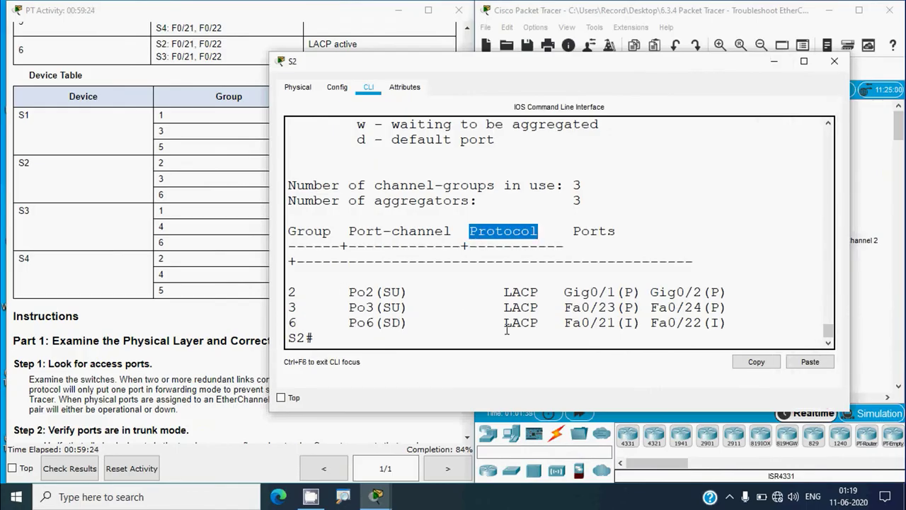
drag(496, 324, 547, 322)
drag(569, 233, 627, 232)
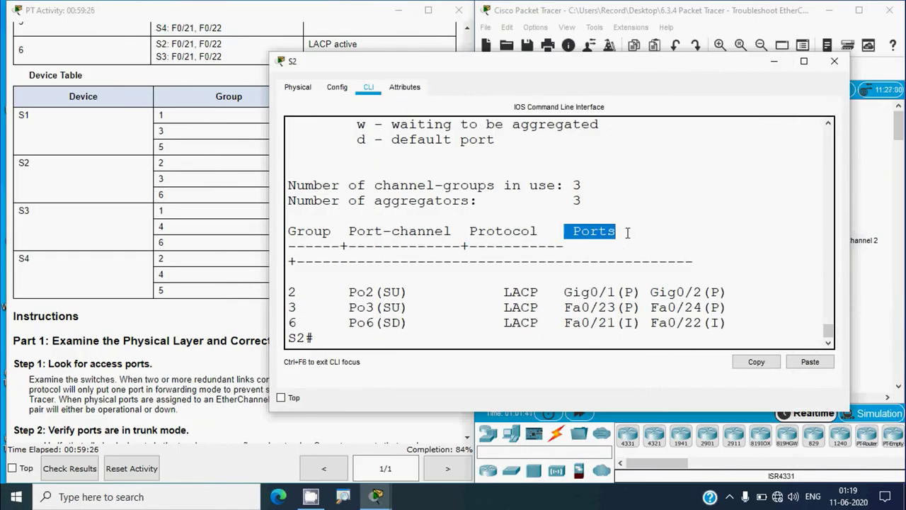
drag(569, 324, 736, 324)
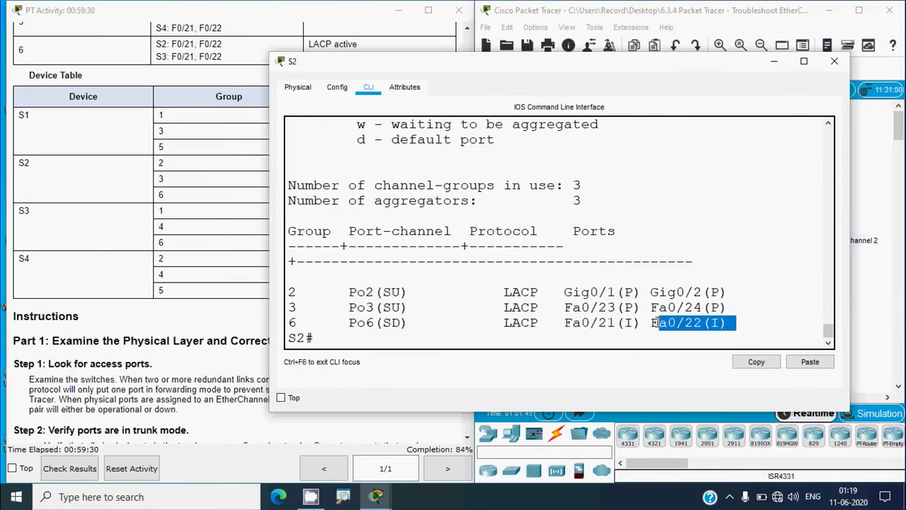
drag(656, 323, 625, 322)
scroll(628, 324, up, 3)
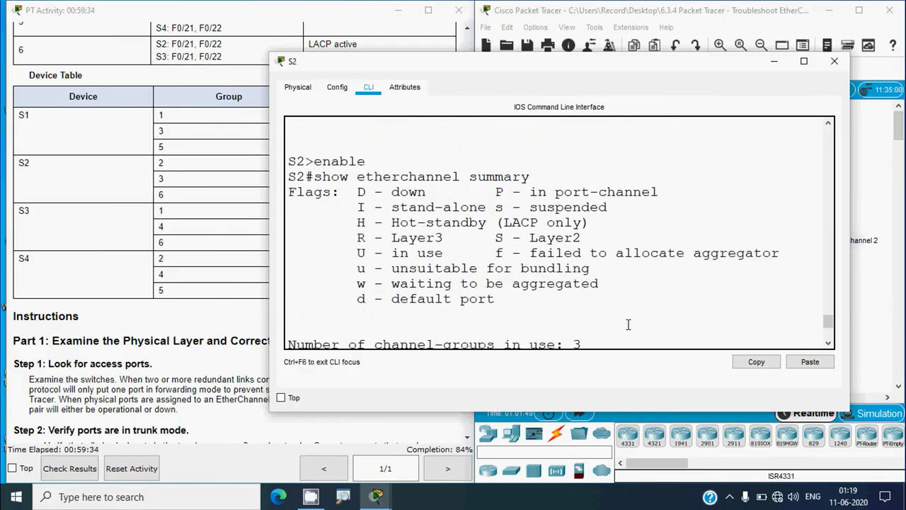
scroll(514, 262, down, 3)
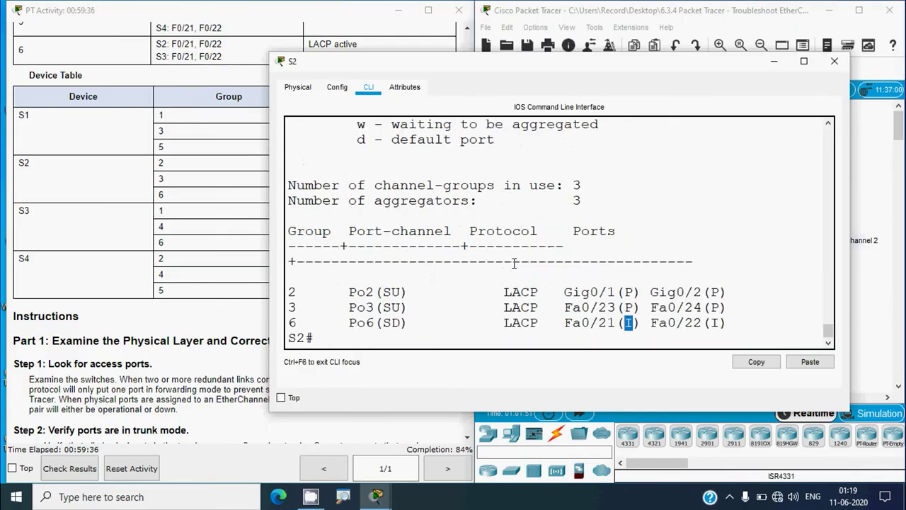
Step: Close S2, open the CLI of S3, enter privileged EXEC mode and show the EtherChannel summary
click(833, 61)
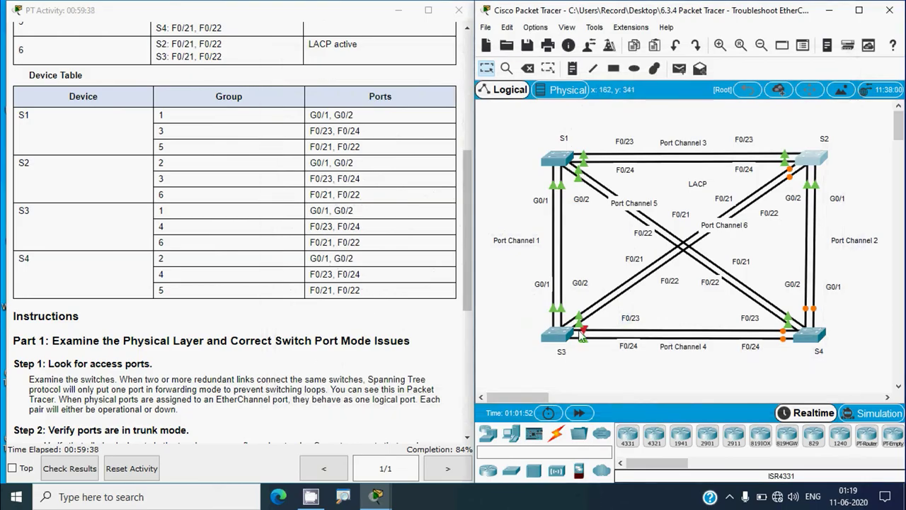
click(558, 335)
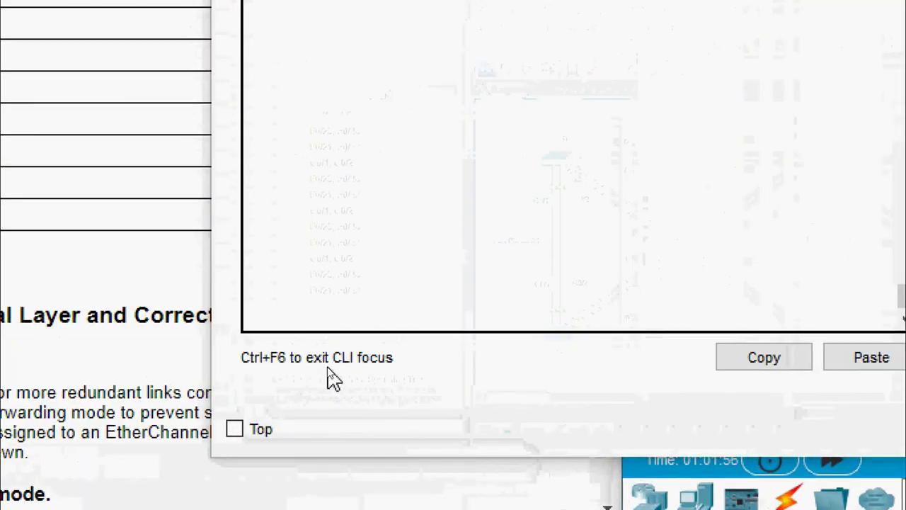
key(Return)
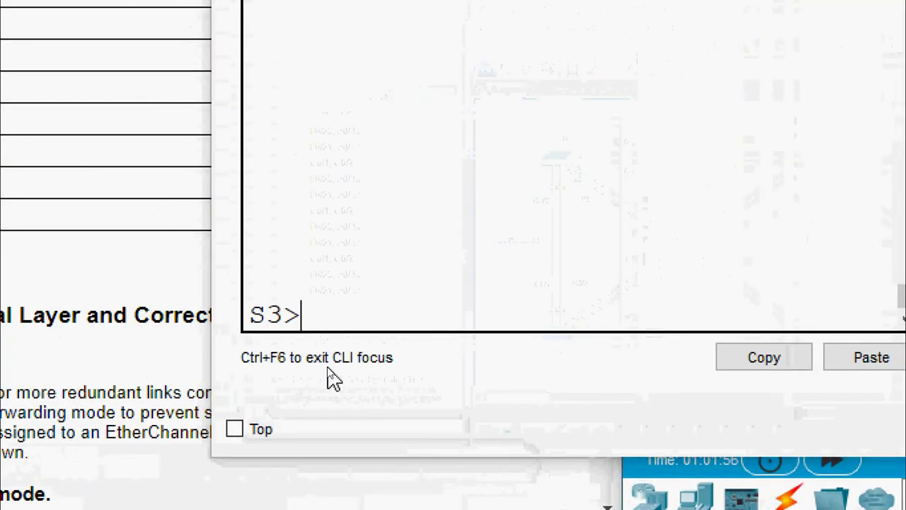
text(enable)
key(Return)
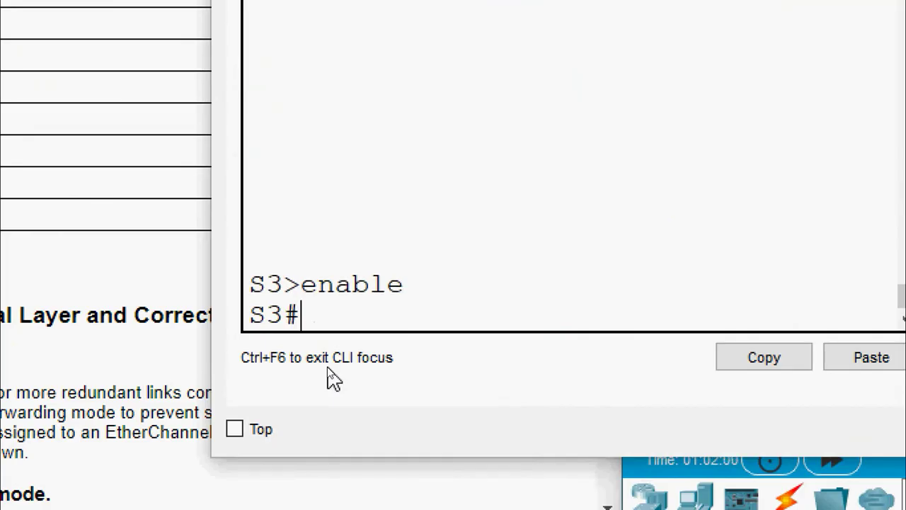
text(show ethercha)
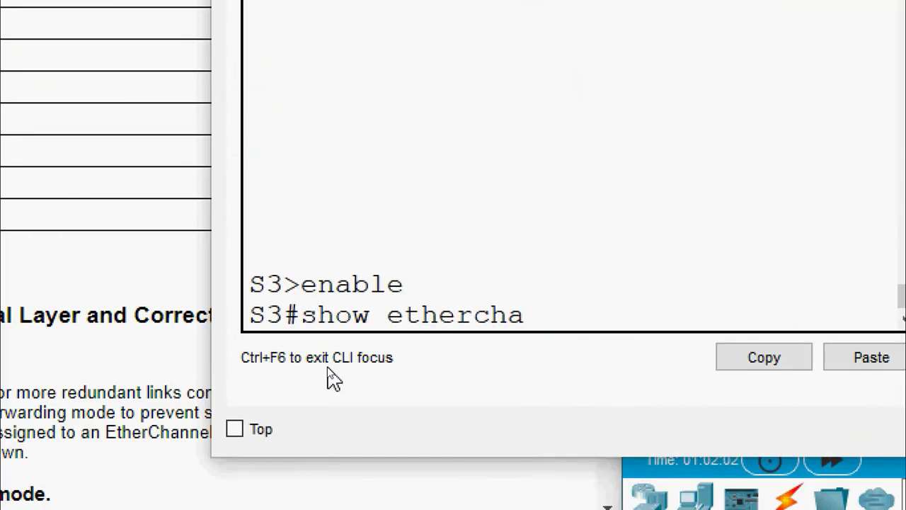
text(nnel summary)
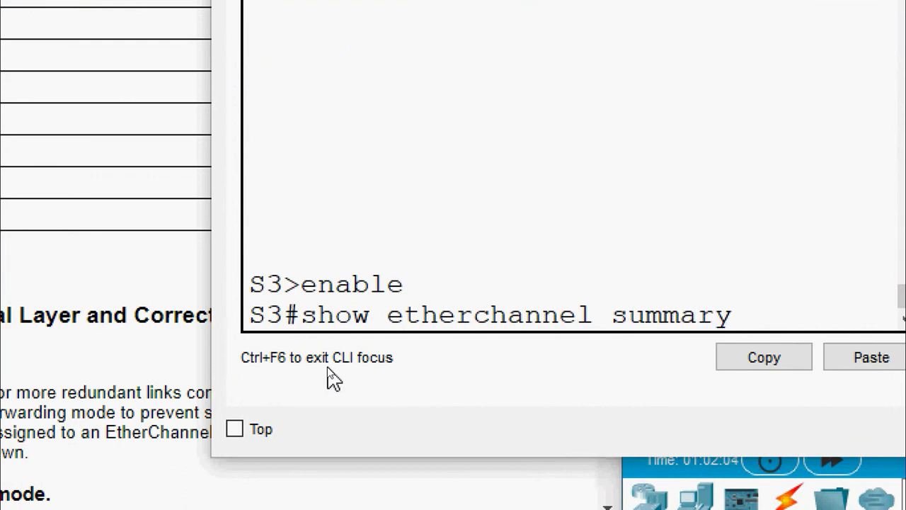
key(Return)
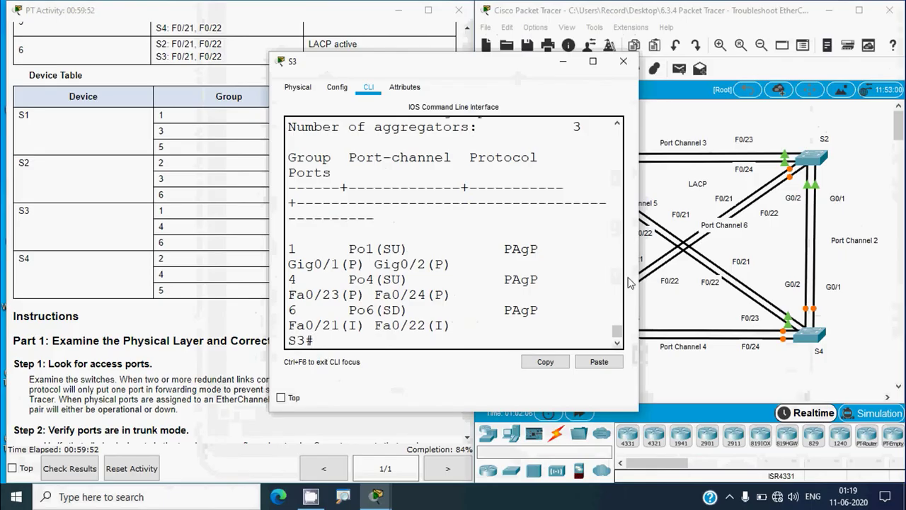
Step: Widen the S3 window and check group 6's port-channel status and protocol in the EtherChannel summary
drag(715, 271, 807, 271)
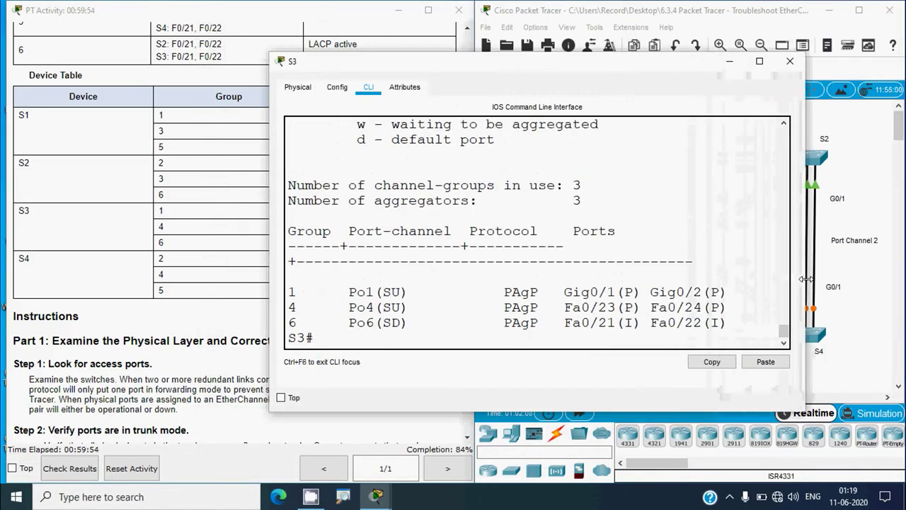
drag(305, 322, 439, 322)
drag(499, 322, 555, 326)
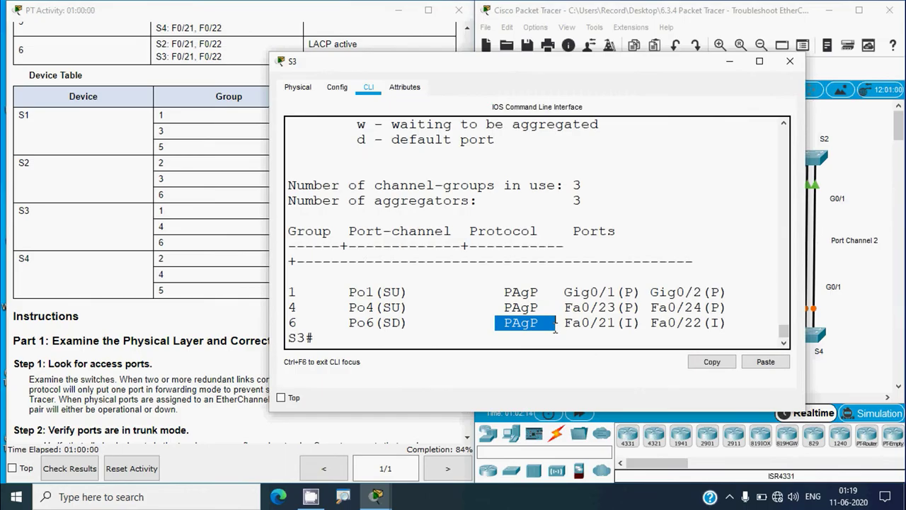
click(564, 327)
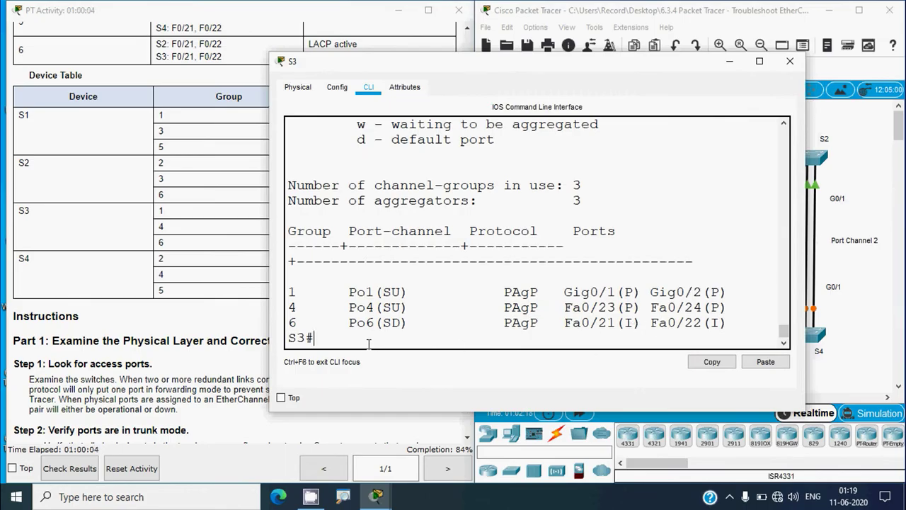
Step: Display the full running configuration of S3
text(show running)
key(Return)
key(space)
key(space)
key(space)
key(space)
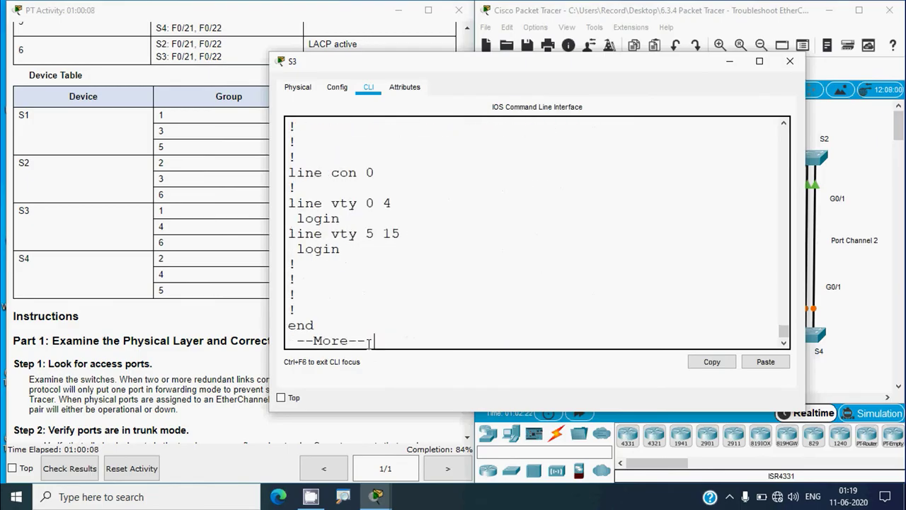
Step: Examine the channel-group modes of FastEthernet0/21 and 0/22 in S3's running configuration, comparing them with the neighbouring ports, and return to the prompt
scroll(420, 276, up, 10)
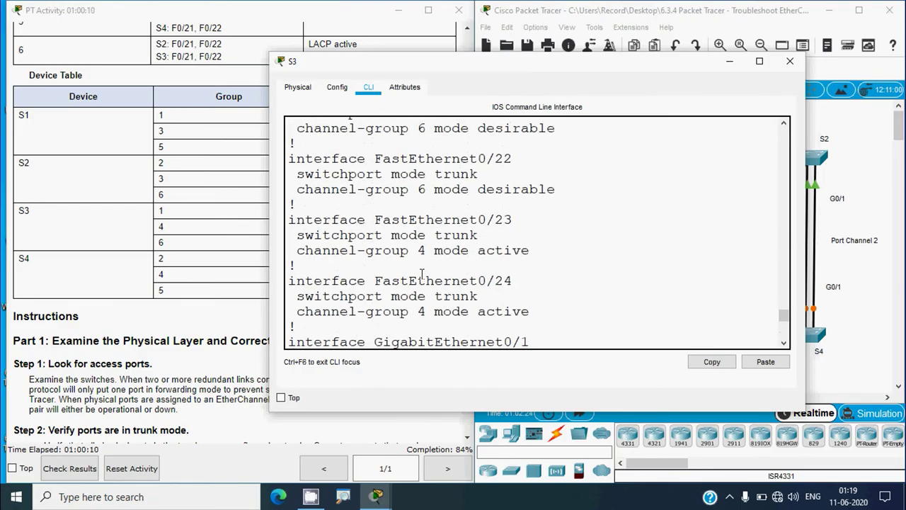
scroll(422, 273, up, 2)
scroll(432, 262, up, 3)
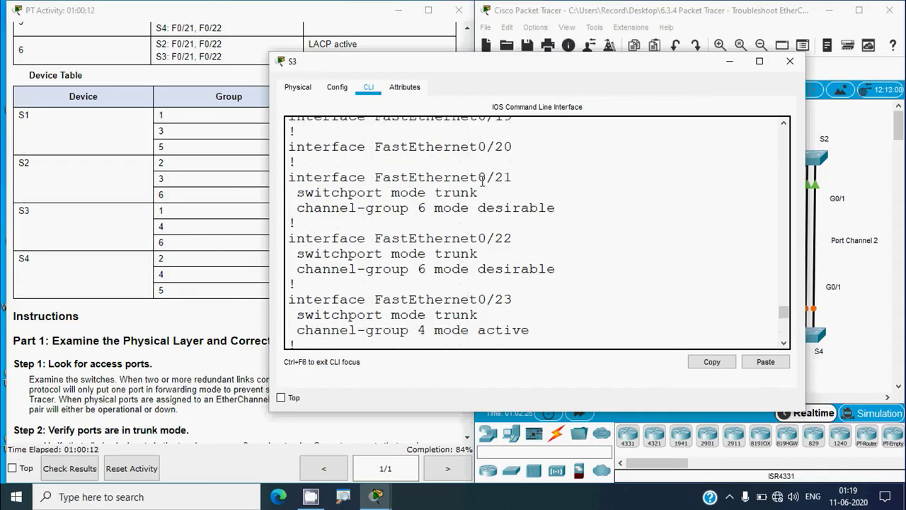
drag(425, 208, 551, 210)
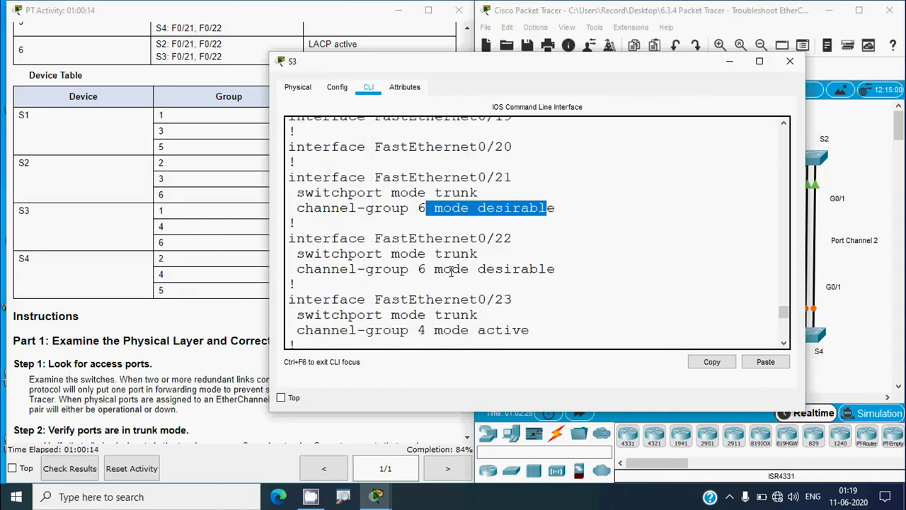
drag(450, 271, 511, 271)
scroll(519, 262, down, 2)
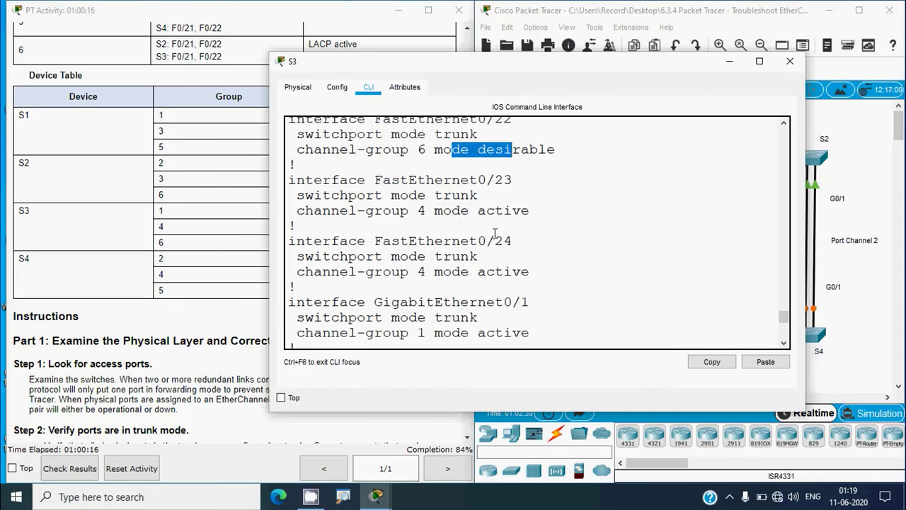
scroll(507, 255, down, 2)
scroll(495, 259, up, 4)
drag(485, 268, 579, 275)
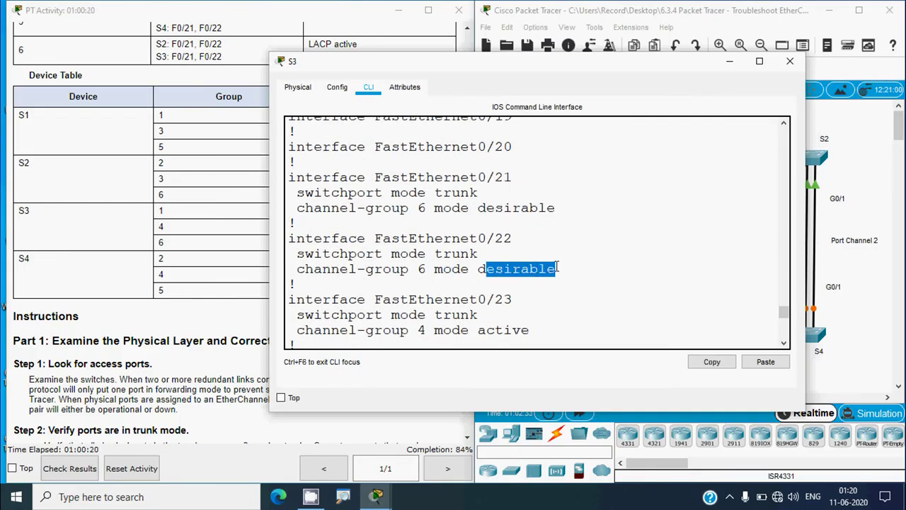
scroll(532, 263, down, 10)
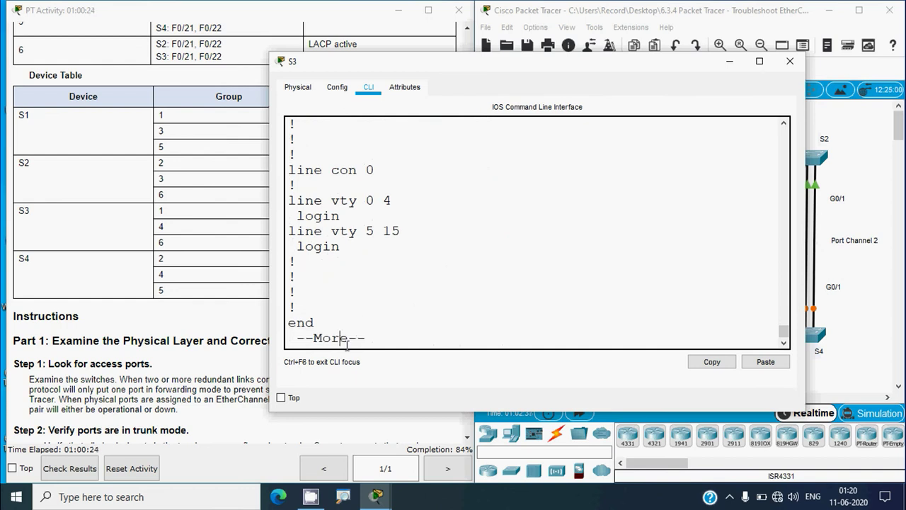
key(space)
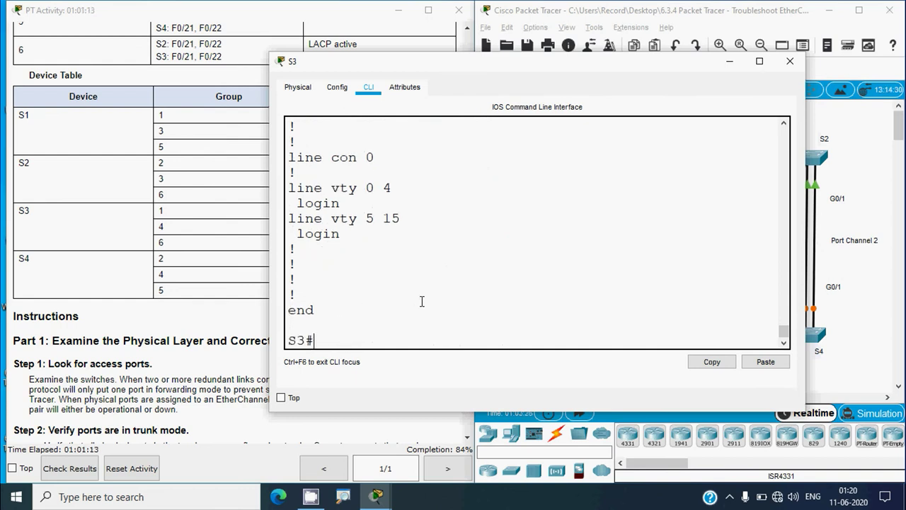
Step: In global configuration mode on S3, remove interface range fa 0/21-22 from its channel group and shut the ports down
click(347, 330)
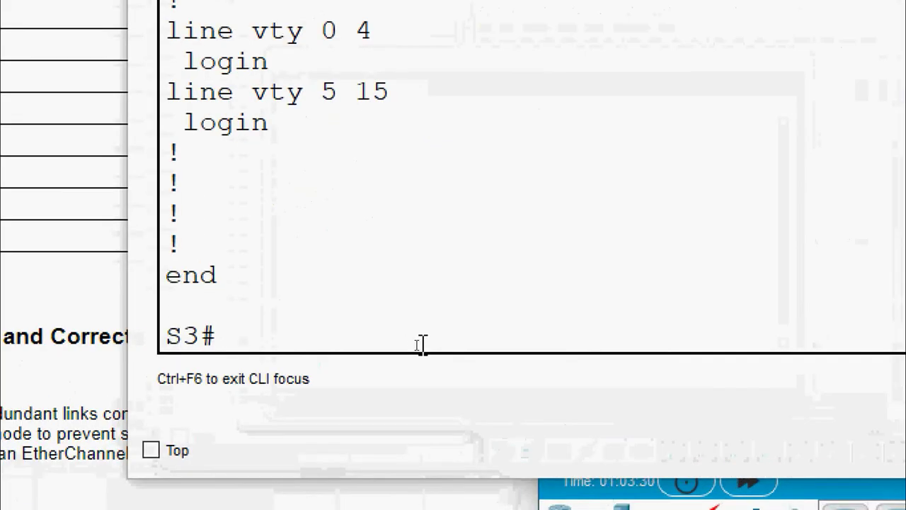
text(conf t)
key(Return)
text(interface range )
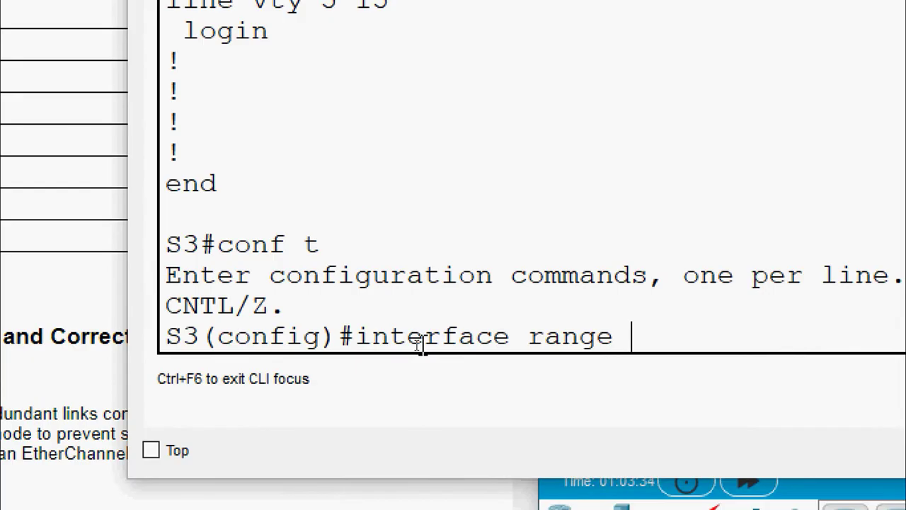
text(fa 0/21-22)
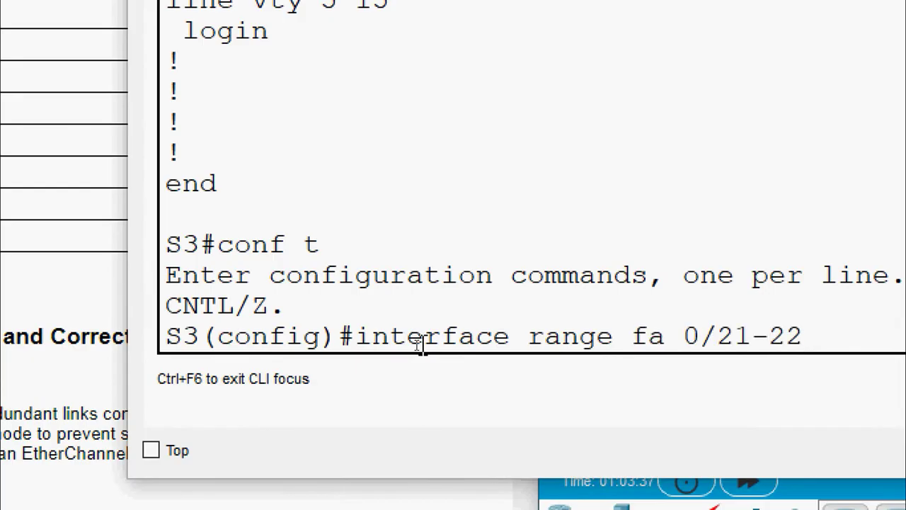
key(Return)
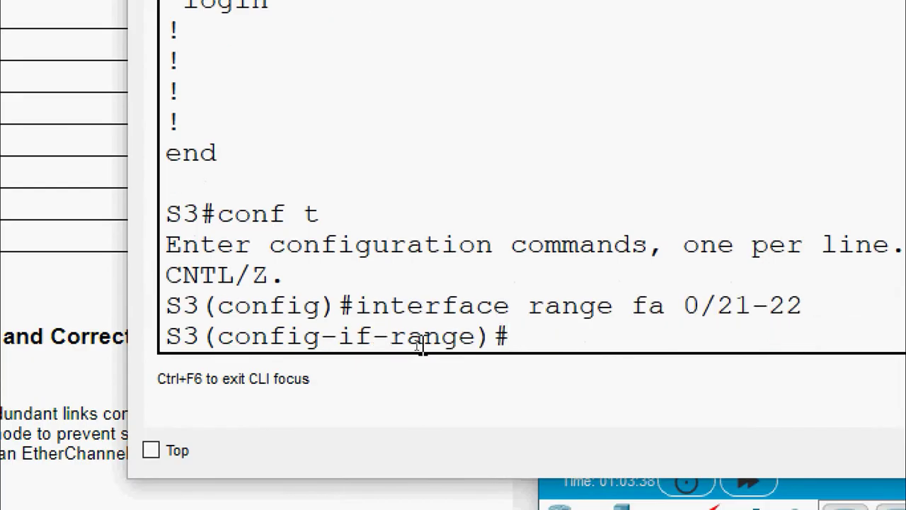
text(no chann)
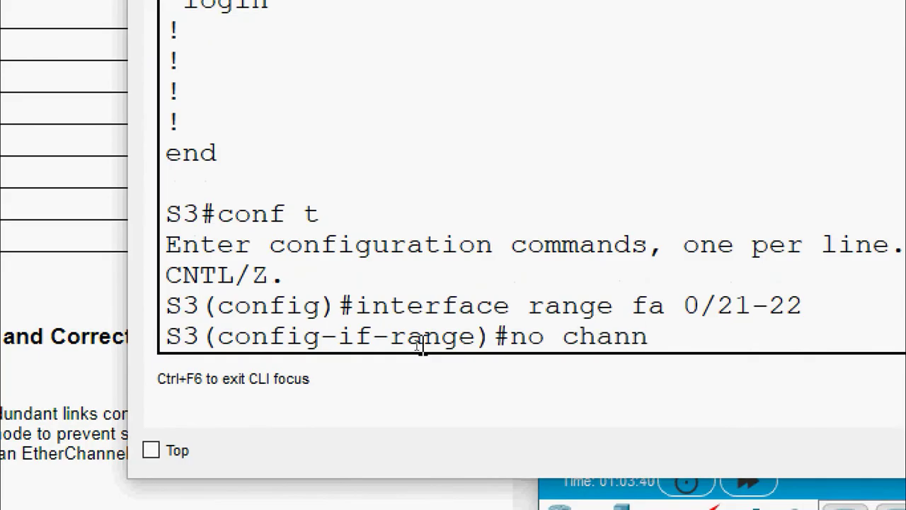
text(el-group)
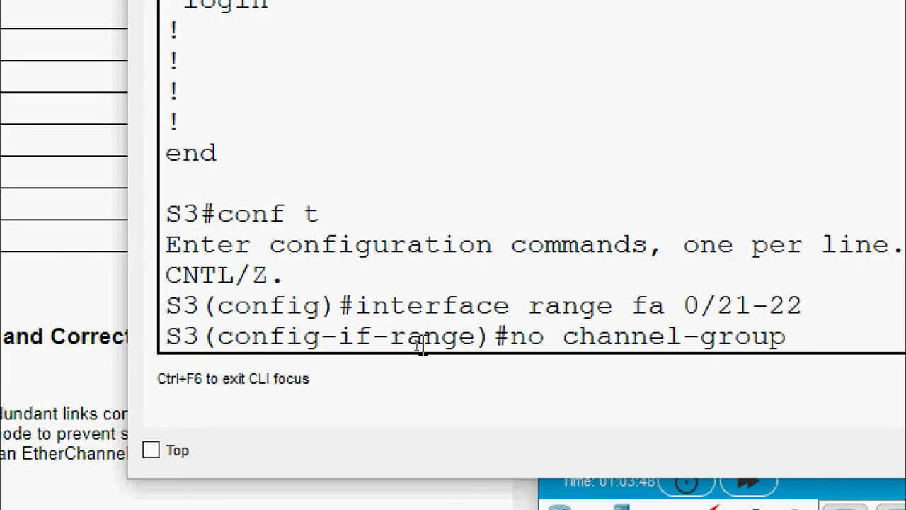
key(Return)
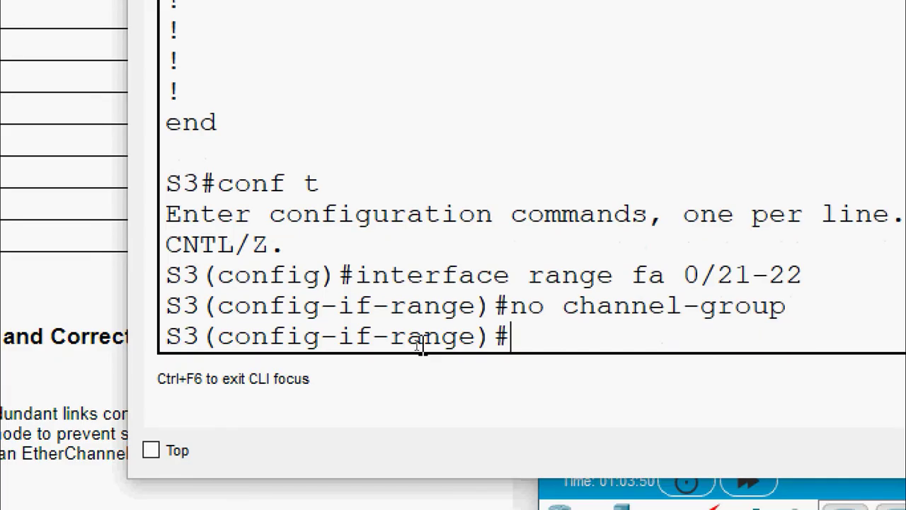
text(shutdown)
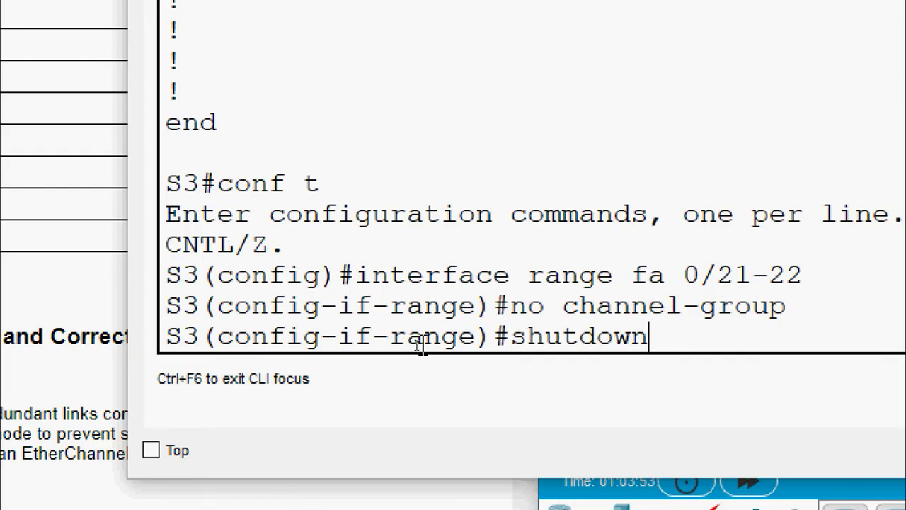
key(Return)
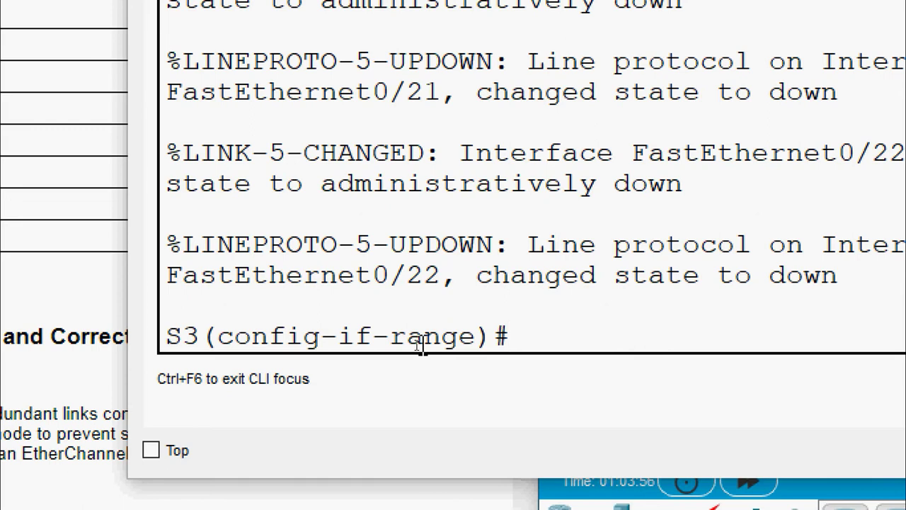
Step: Assign S3's fa 0/21-22 to channel-group 6 in active mode, re-enable the ports and return to global configuration mode
text(channel)
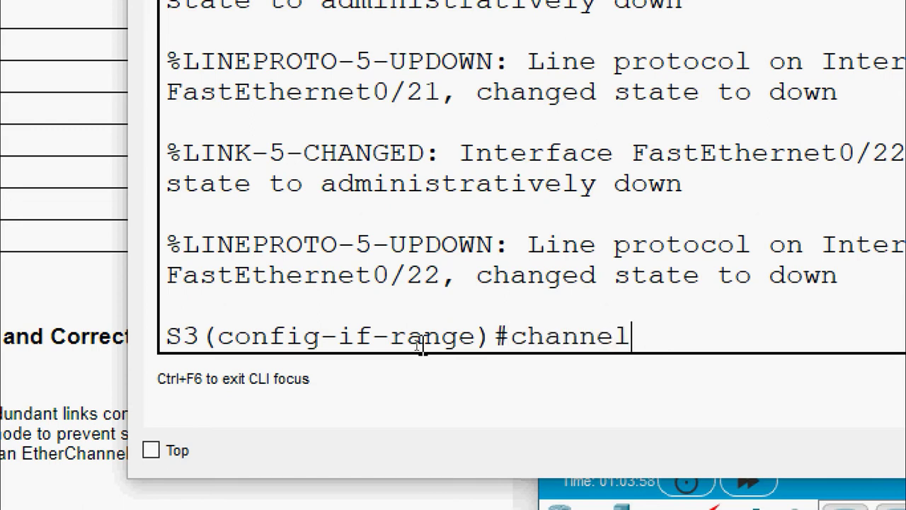
text(-group)
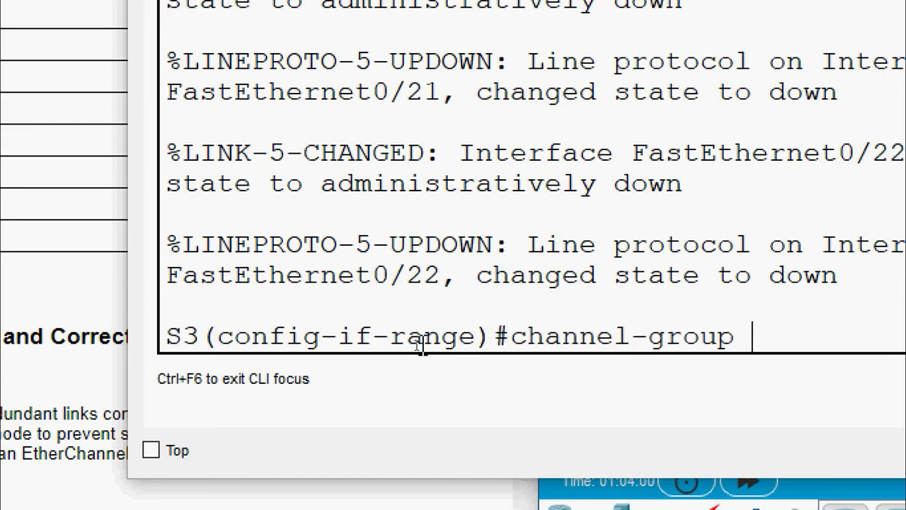
text( 6 mode ac)
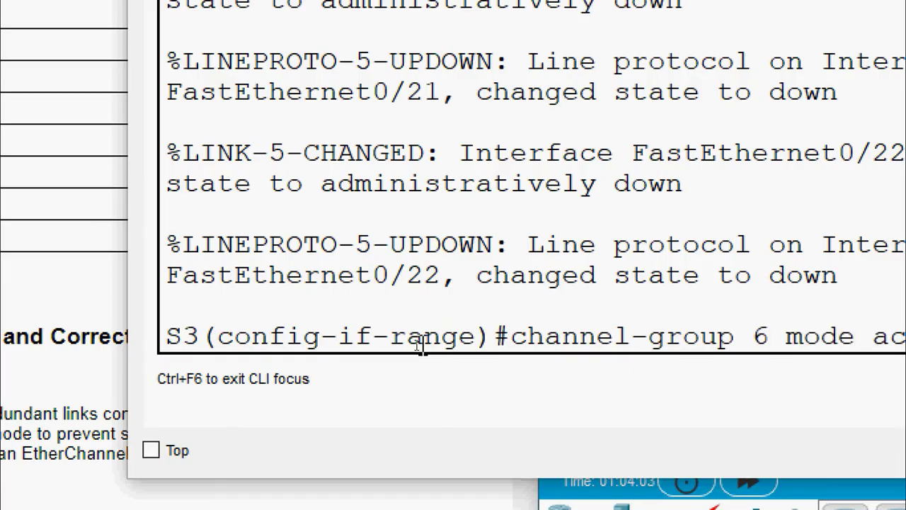
text(tive)
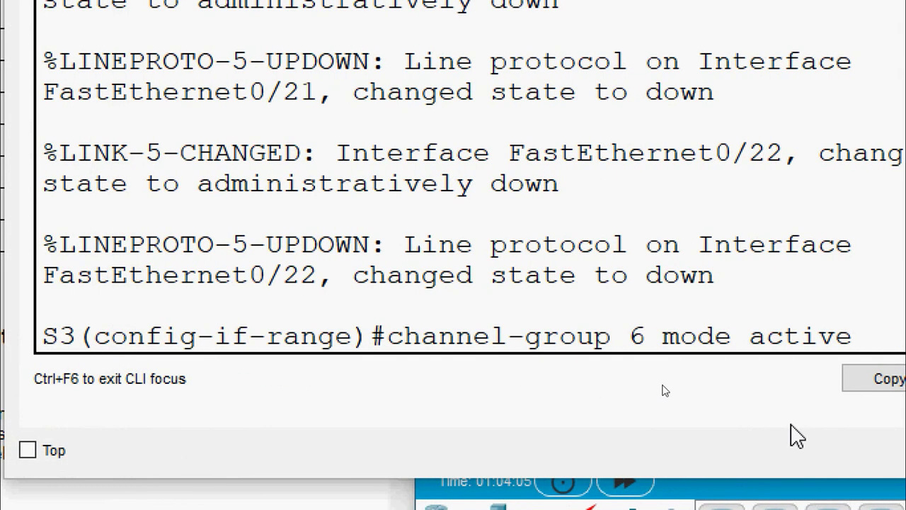
key(Return)
text(no sh)
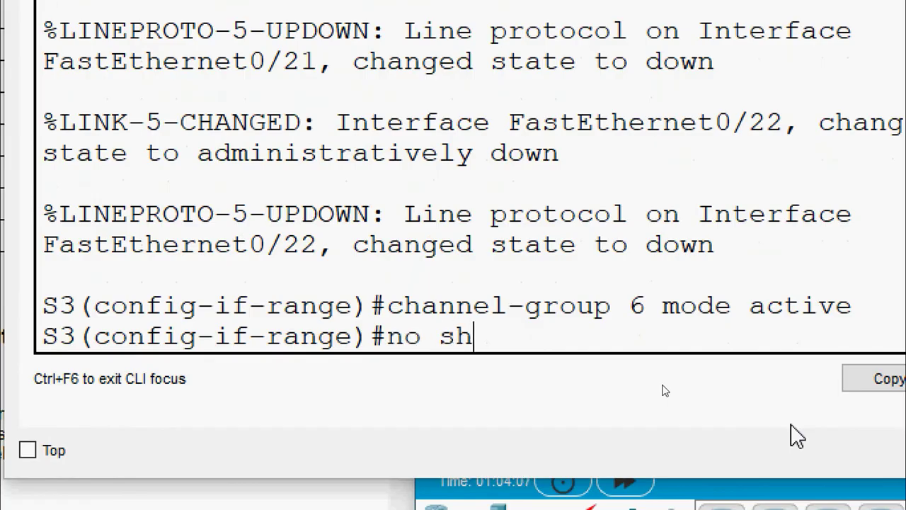
text(utdown)
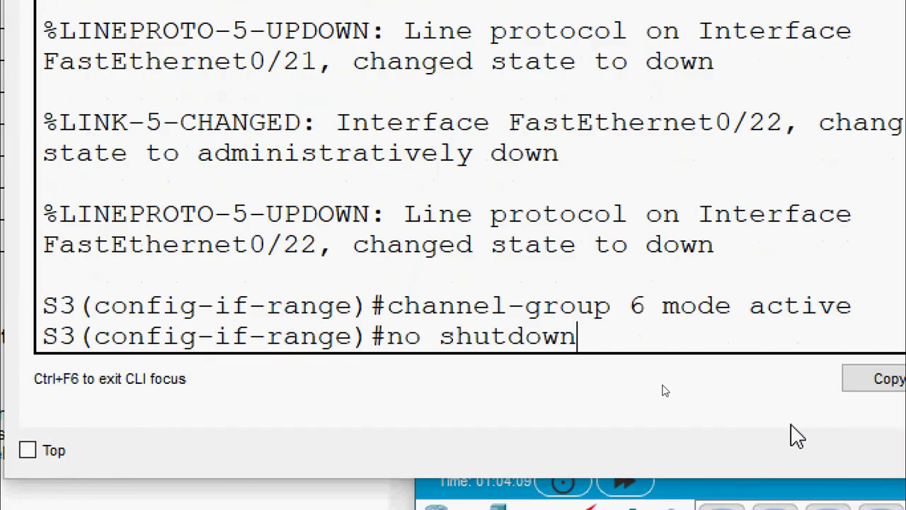
key(Return)
text(exit)
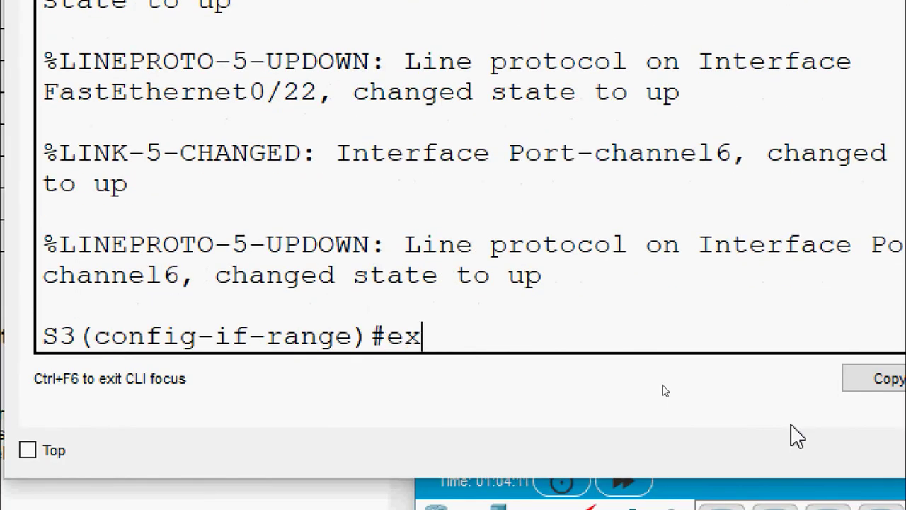
key(Return)
key(Return)
Step: Set interface port-channel 6 on S3 to switchport mode trunk and return to privileged EXEC mode
text(in)
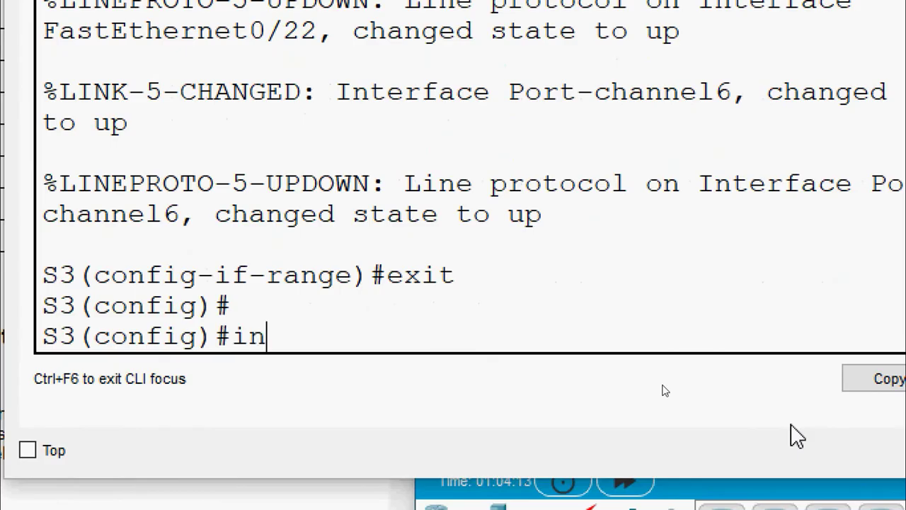
text(terface)
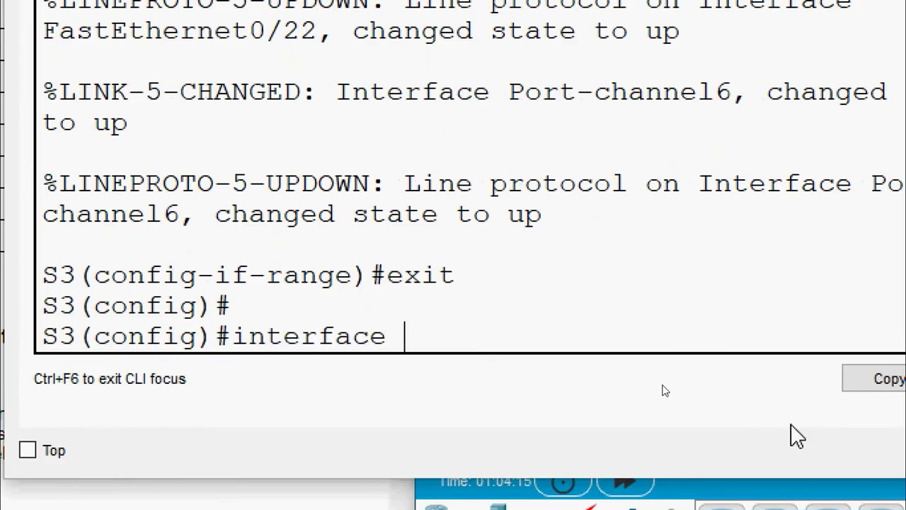
text( port-)
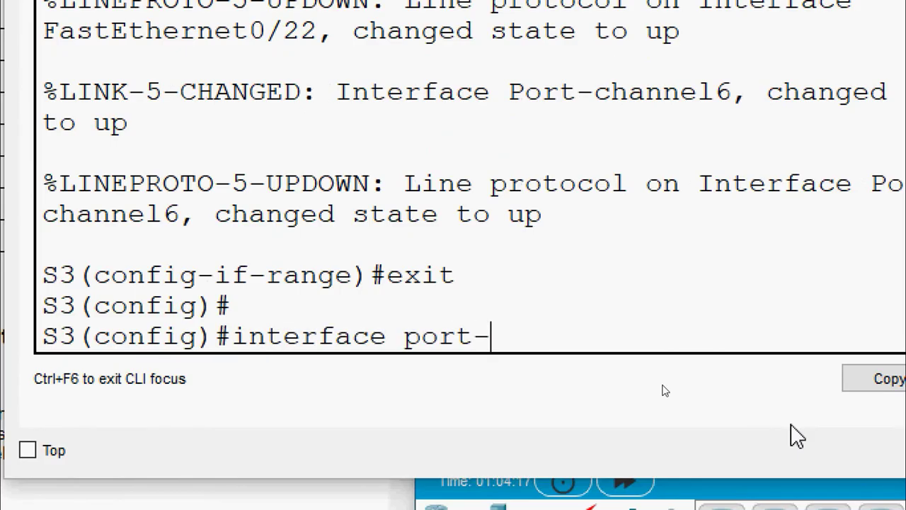
text(channel)
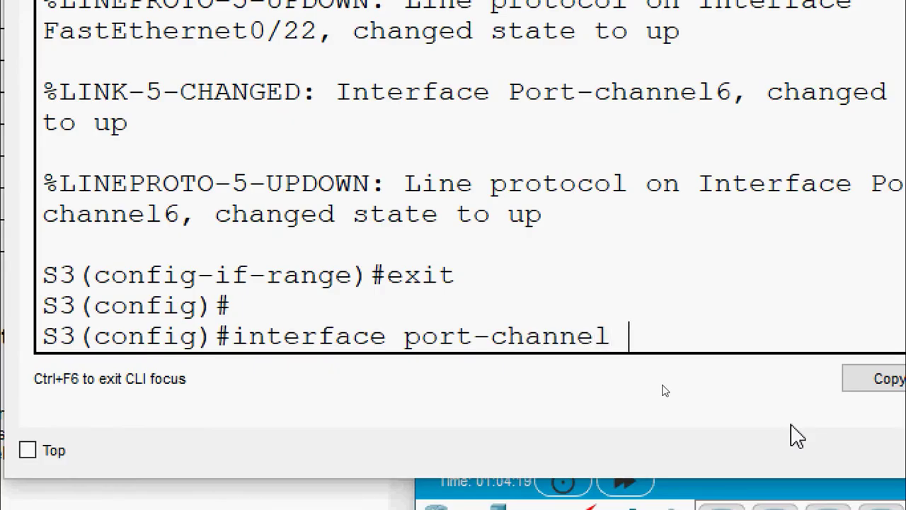
text( 6)
key(Return)
text(swi)
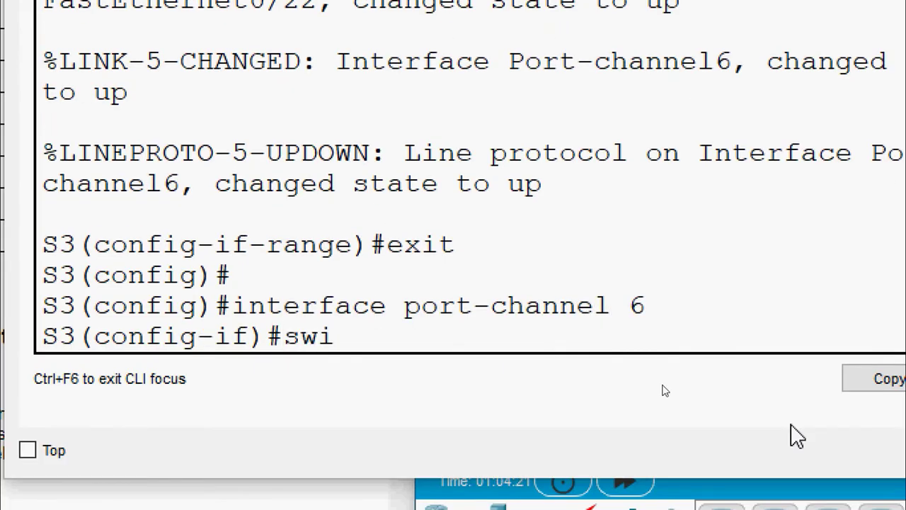
text(tchport mode trunk)
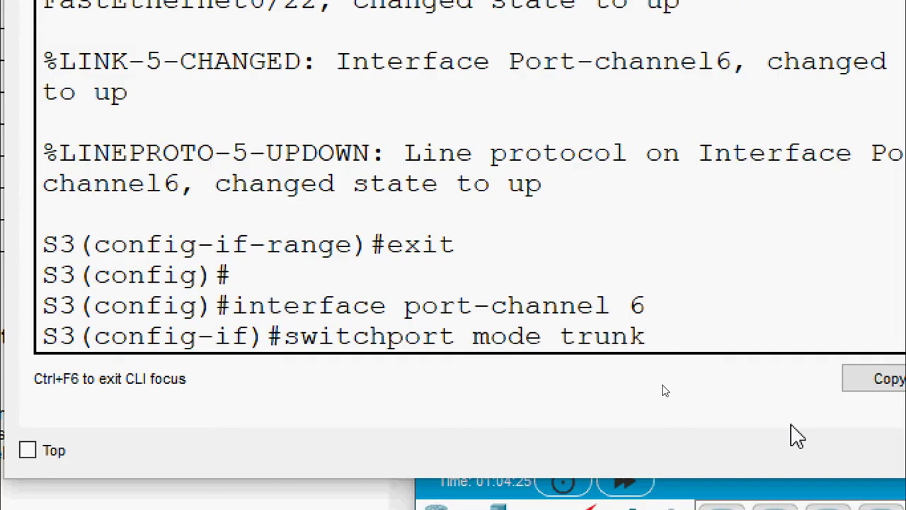
key(Return)
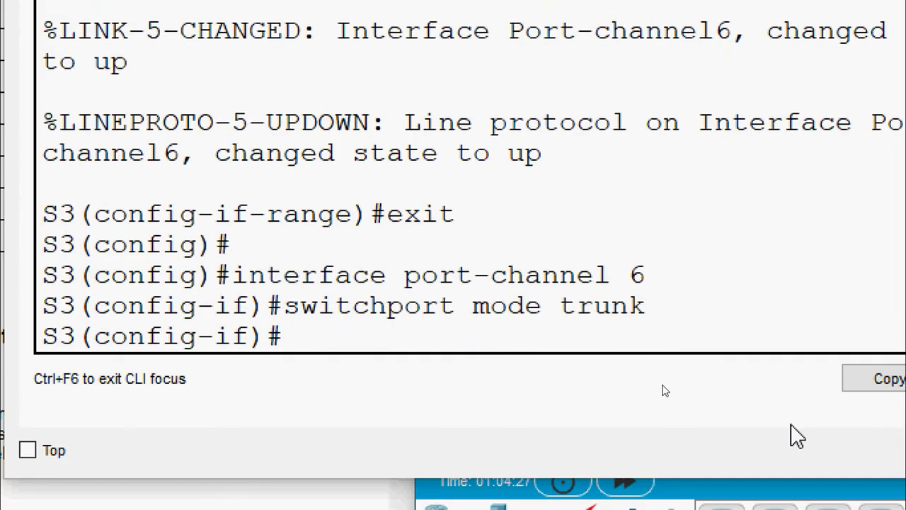
text(end)
key(Return)
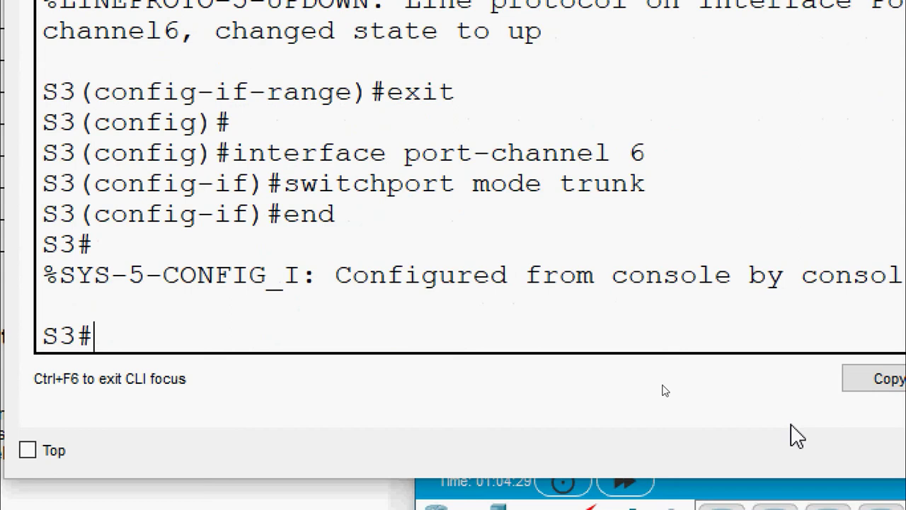
Step: Display the EtherChannel summary on S3 and check the port flags of the group 6 ports
text(show)
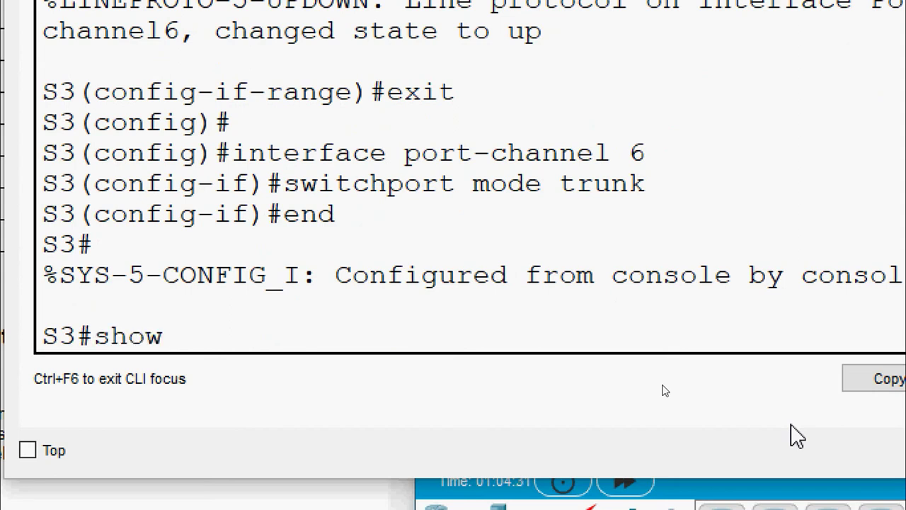
text( c)
text( etherchannel)
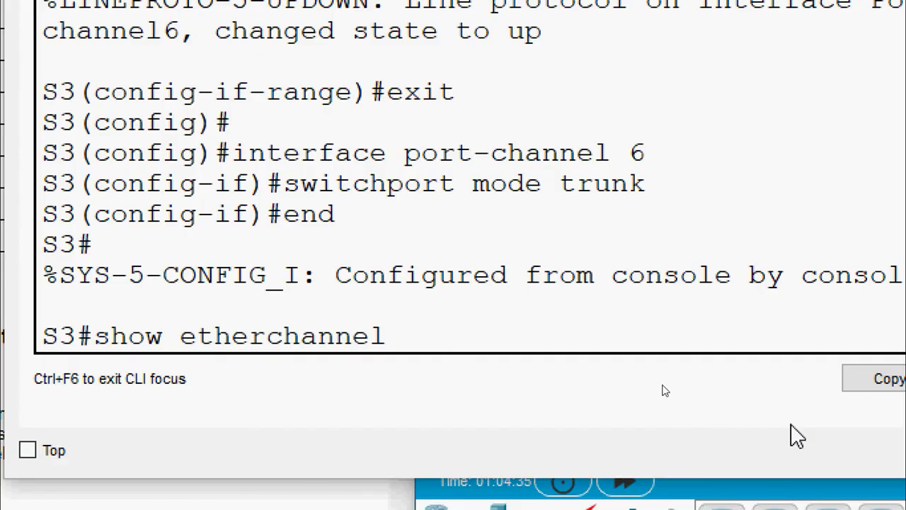
text( summary)
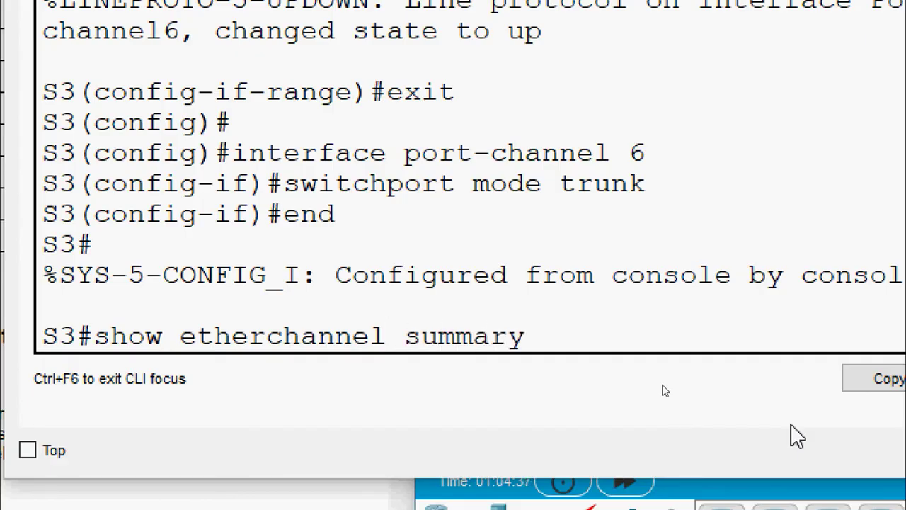
key(Return)
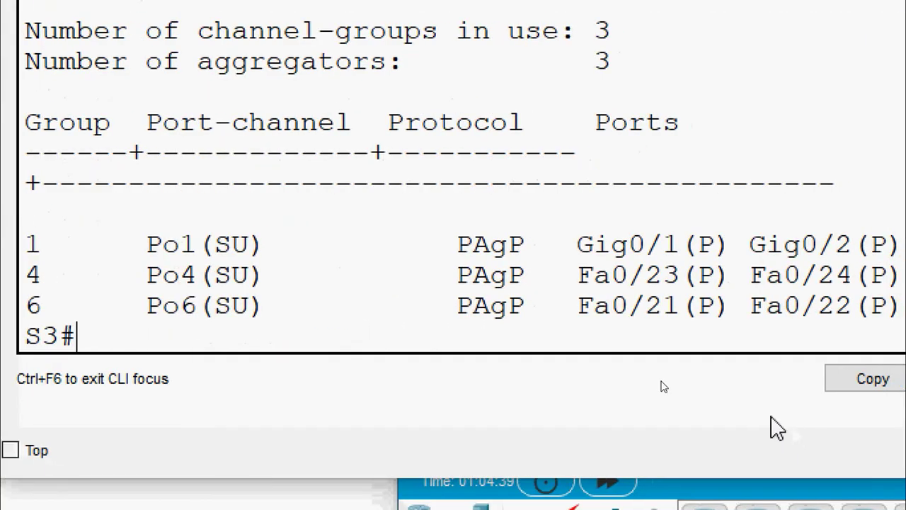
double_click(705, 305)
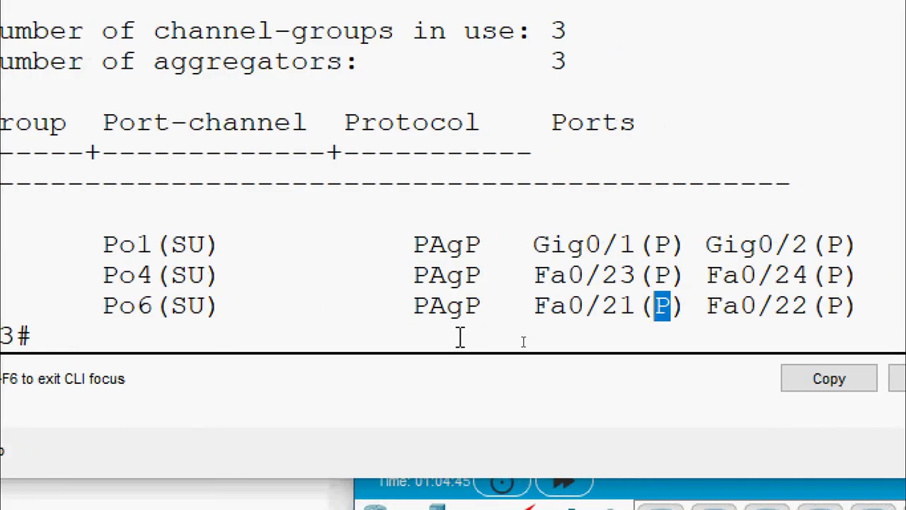
click(11, 316)
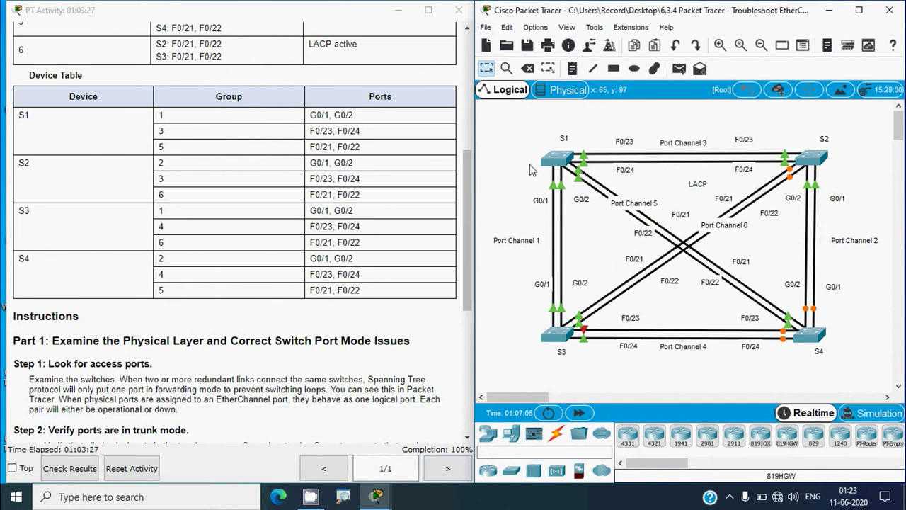
Step: Open S1's command line in privileged EXEC mode, review the output of show interface trunk for its port channels, and close the window
click(558, 159)
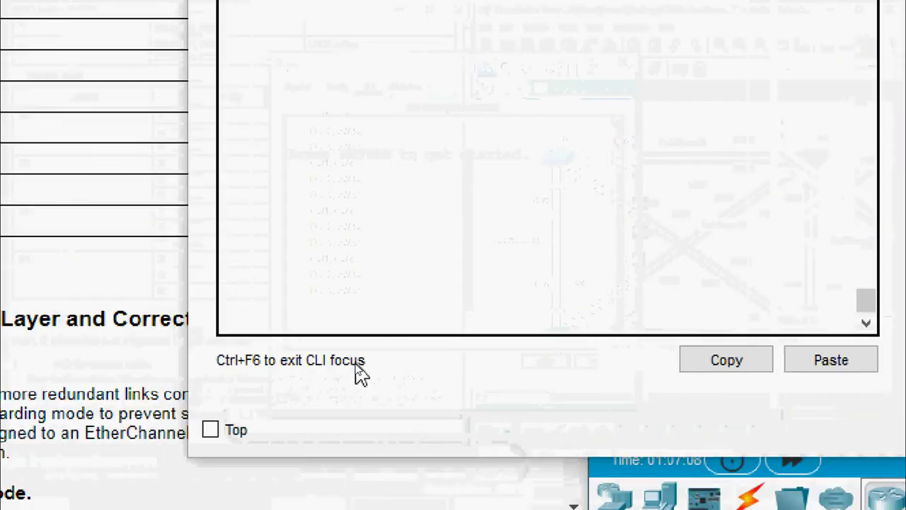
key(Return)
text(en)
key(Return)
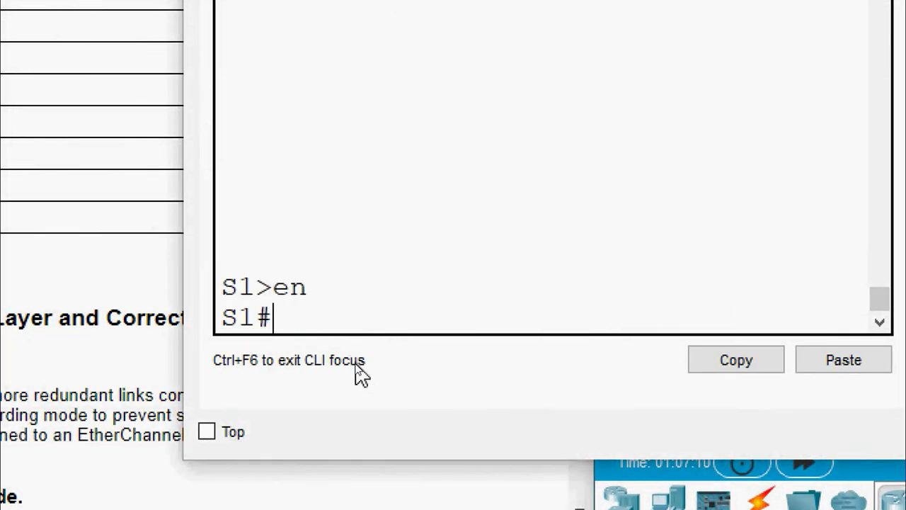
text(show interfca)
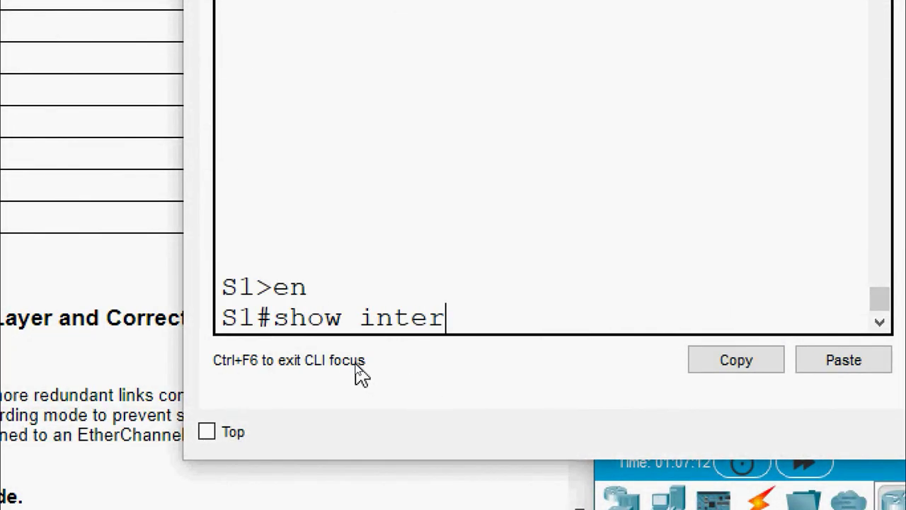
key(BackSpace)
key(BackSpace)
text(ace trunk)
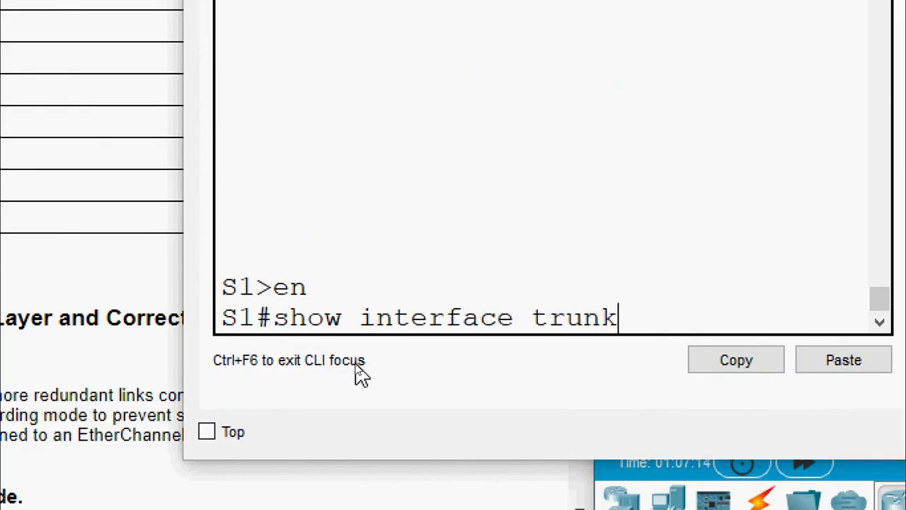
key(Return)
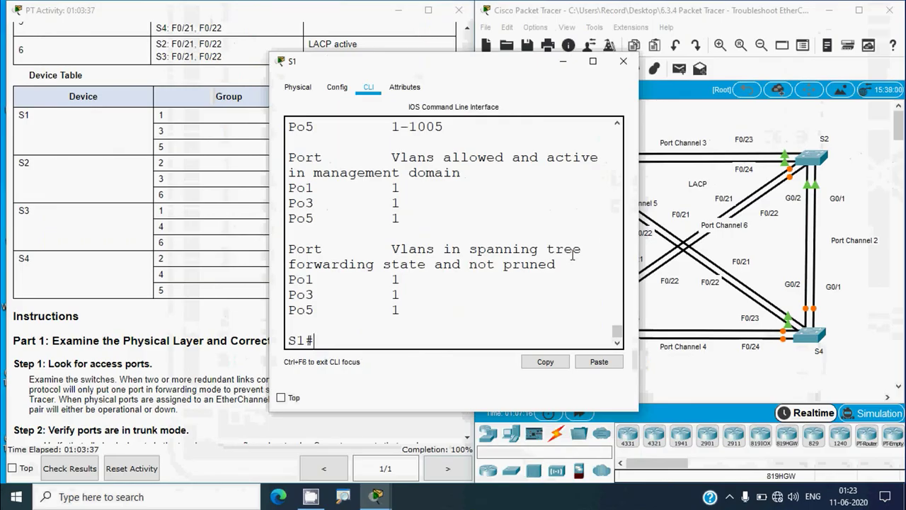
drag(639, 222, 857, 222)
scroll(378, 267, up, 4)
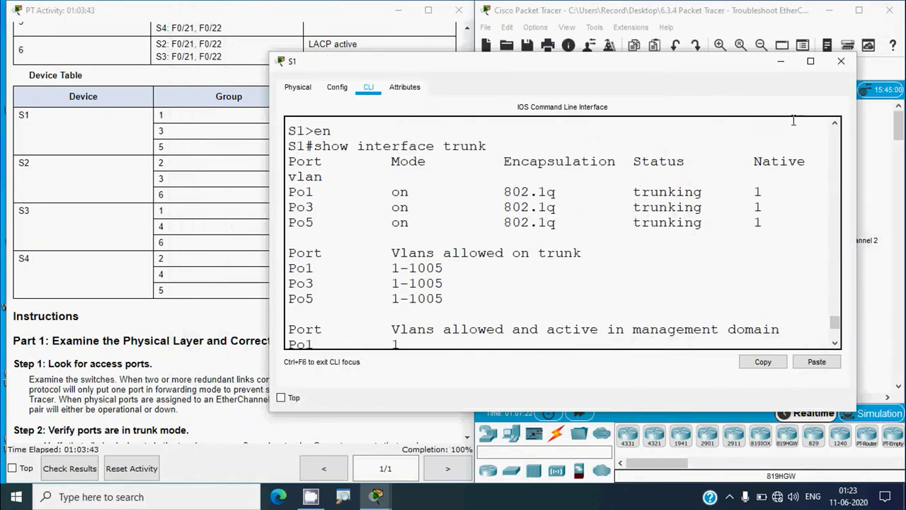
click(841, 61)
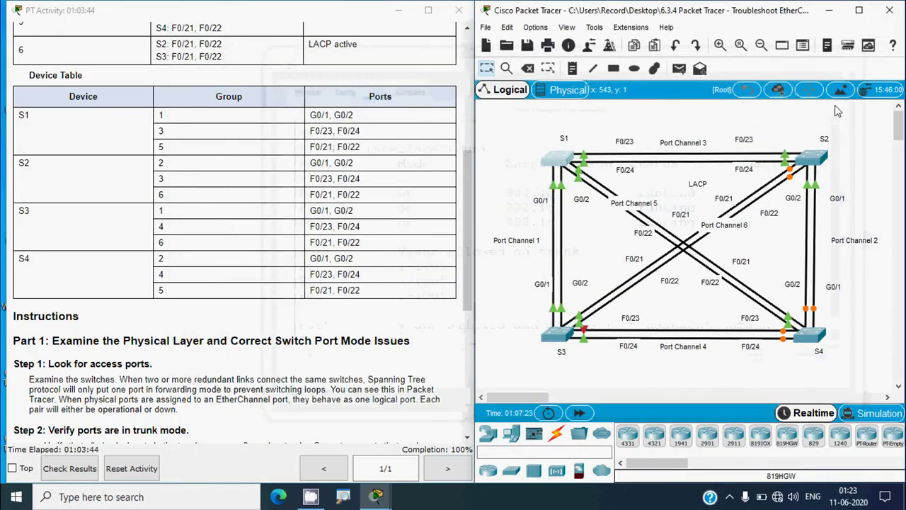
Step: Open S2's command line and display its trunk interfaces with show interface trunk
click(818, 160)
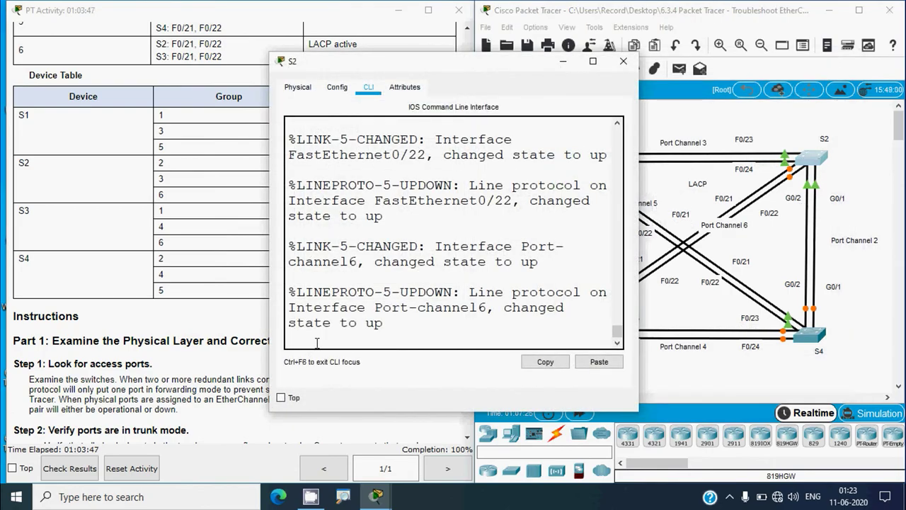
key(Return)
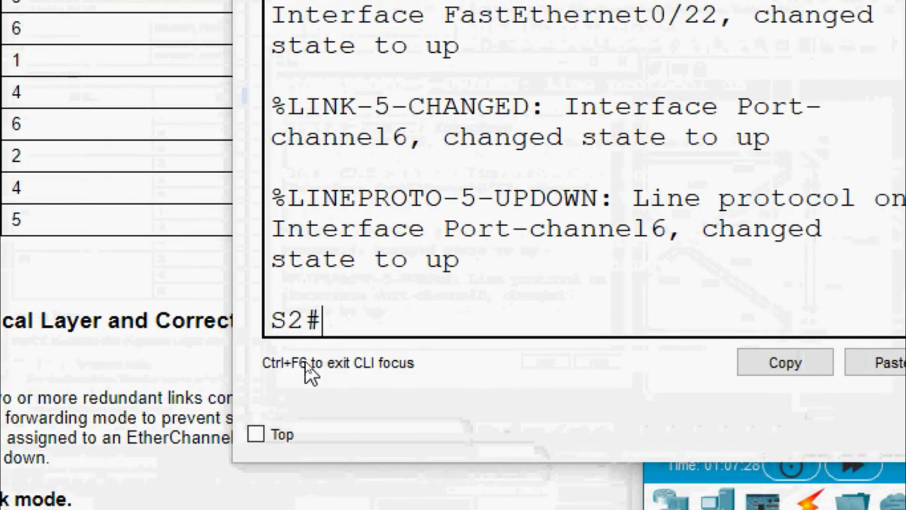
text(show interface trunk)
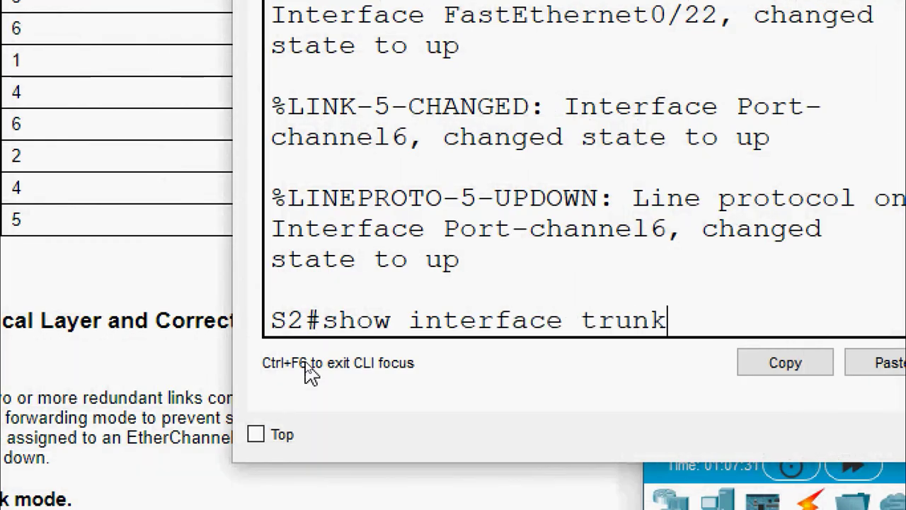
key(Return)
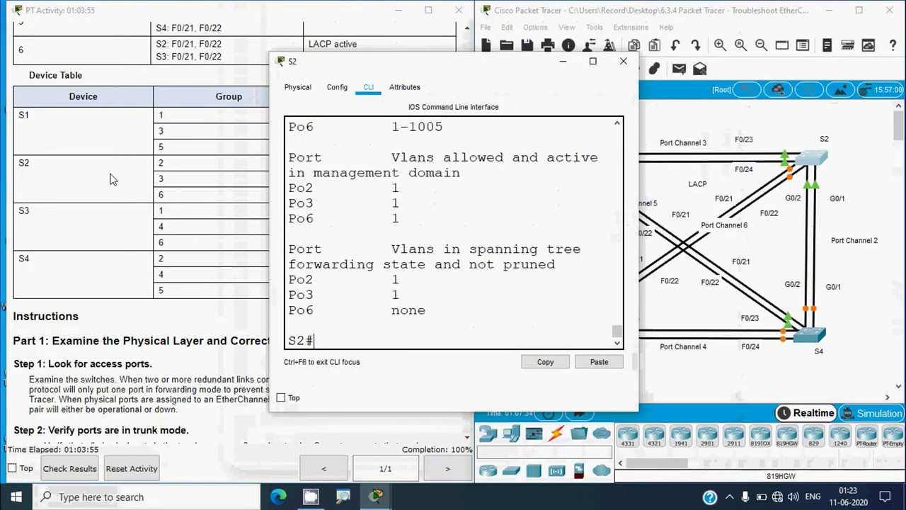
Step: Compare S2's groups in the Device Table with the port channels and statuses in its trunk output, and close the S2 window
click(112, 179)
click(566, 251)
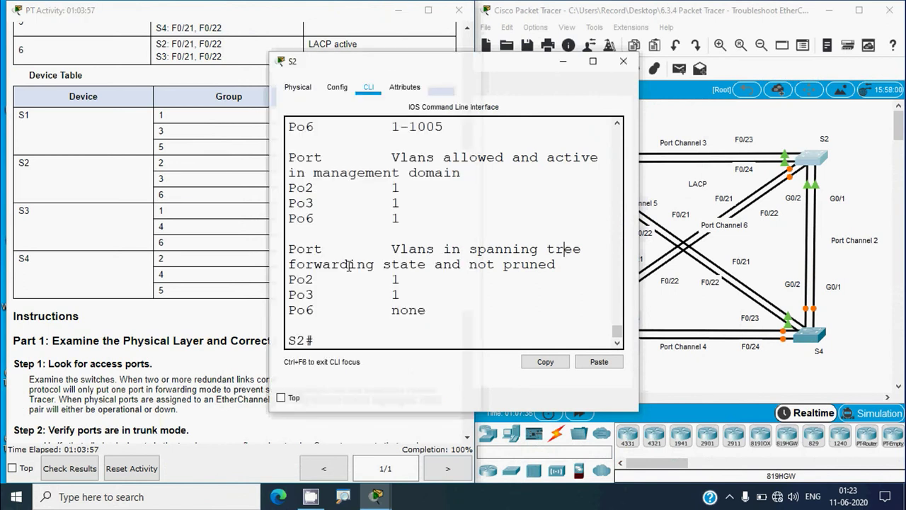
scroll(566, 255, up, 5)
drag(644, 260, 807, 272)
scroll(564, 288, up, 4)
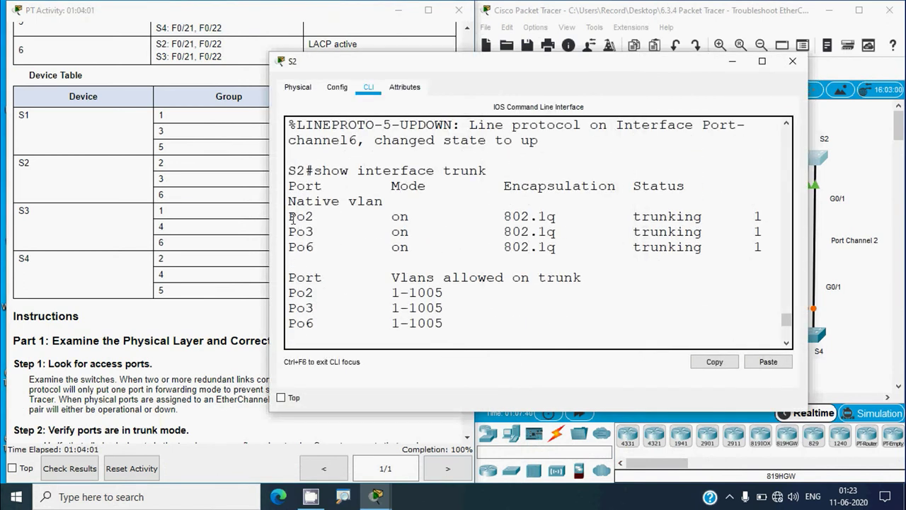
drag(297, 246, 342, 246)
drag(762, 216, 685, 217)
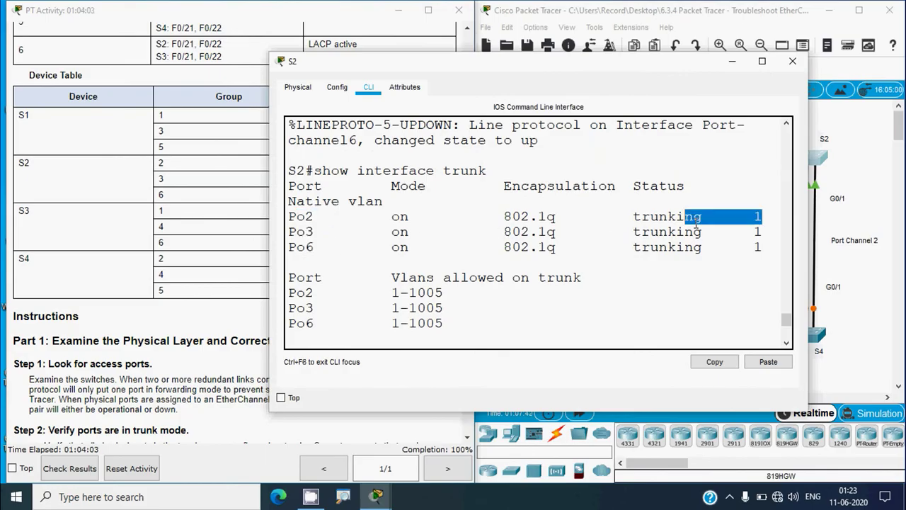
click(664, 256)
click(792, 61)
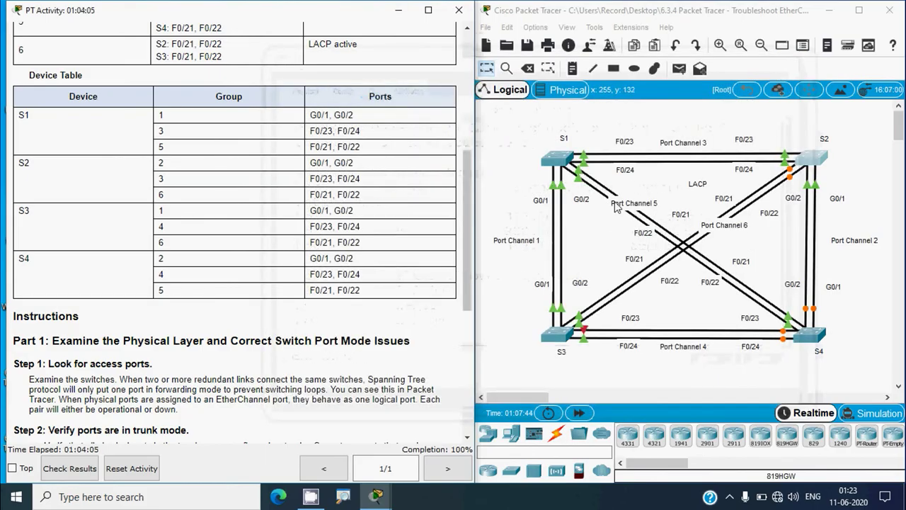
Step: Display S3's trunk interfaces with show interface trunk and compare the port channels listed with S3's groups in the Device Table
click(557, 339)
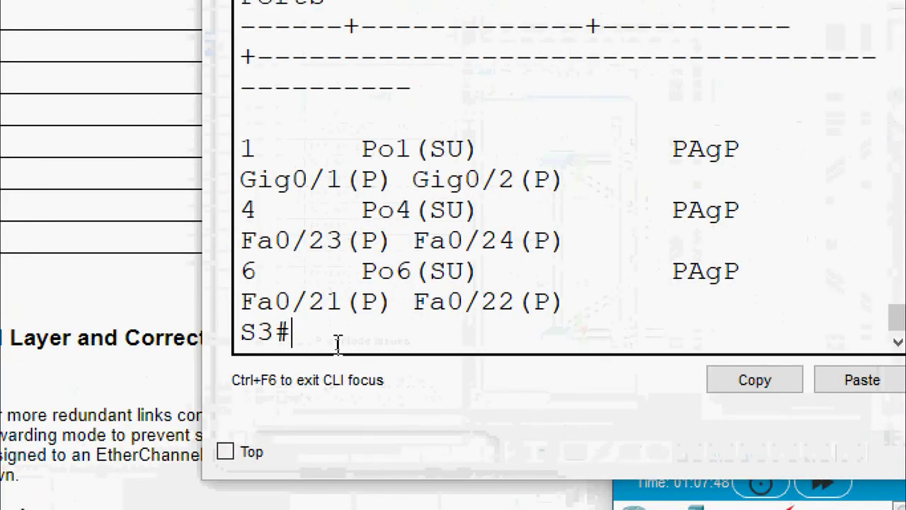
text(show interface trunk)
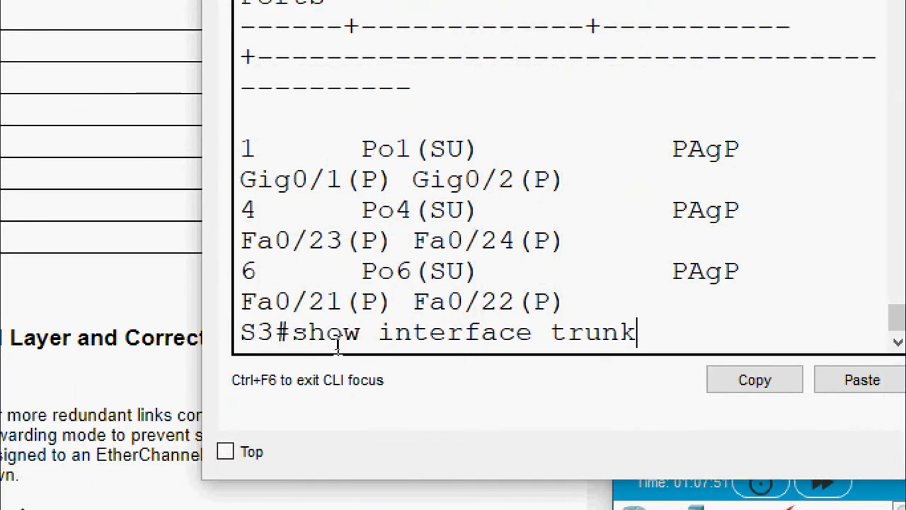
key(Return)
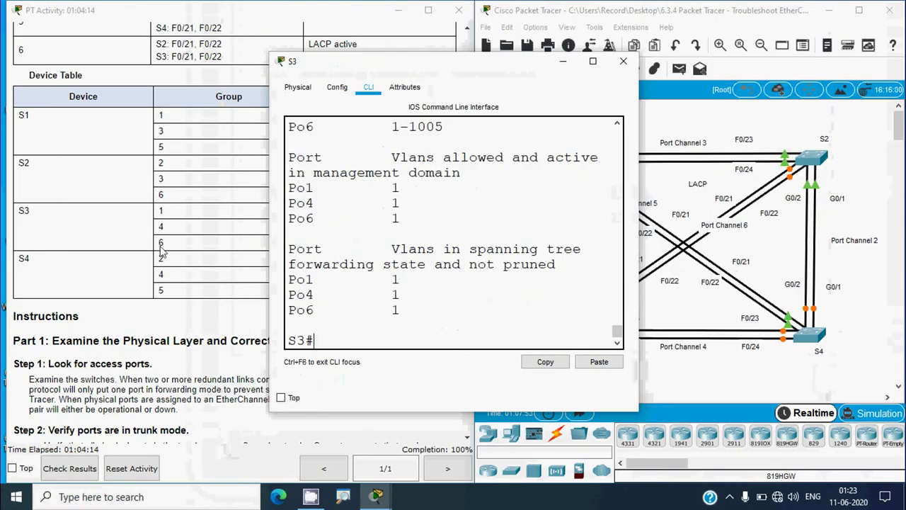
click(163, 250)
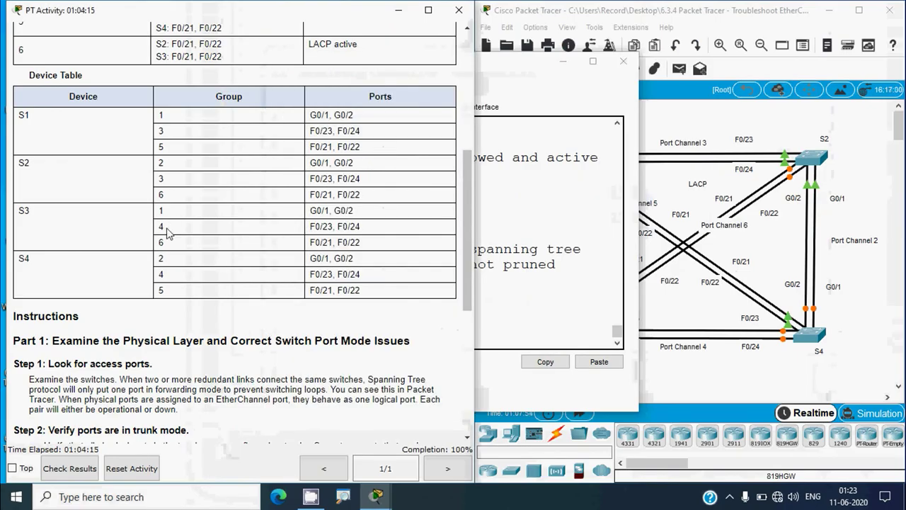
click(525, 262)
drag(639, 262, 838, 277)
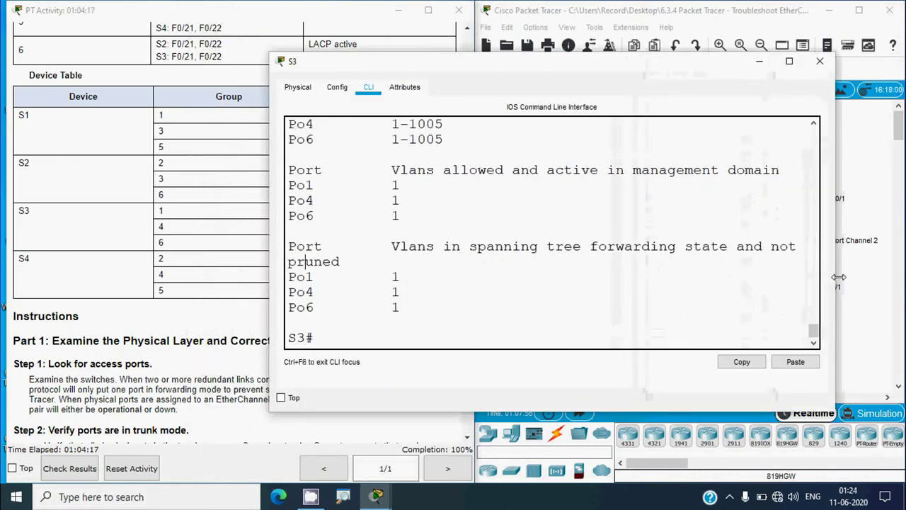
scroll(505, 320, up, 5)
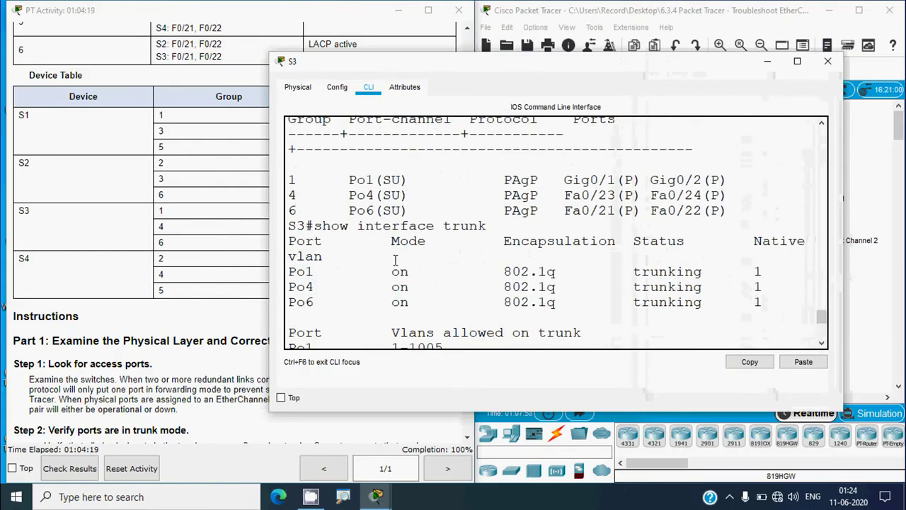
Step: Review the EtherChannel summary and the mode and status of Po1, Po4 and Po6 in S3's trunk output, and close the S3 window
scroll(394, 260, up, 1)
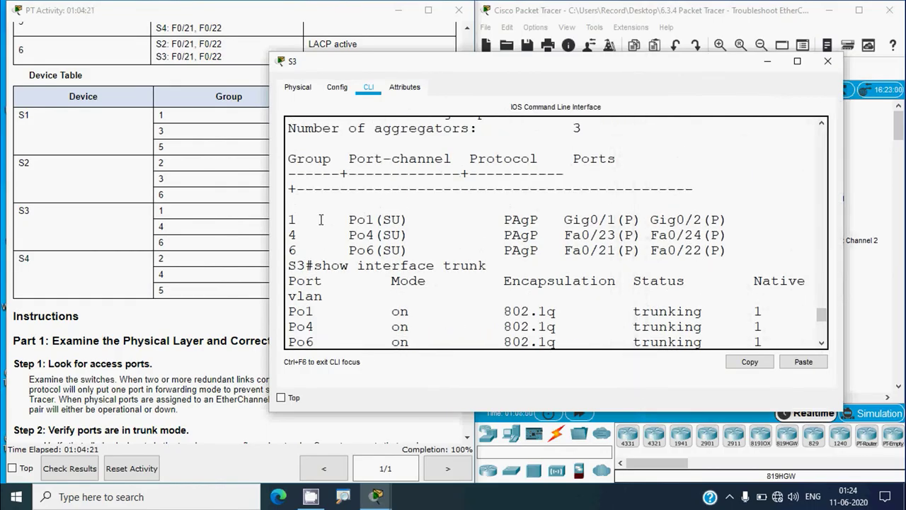
scroll(318, 239, down, 2)
drag(292, 231, 418, 274)
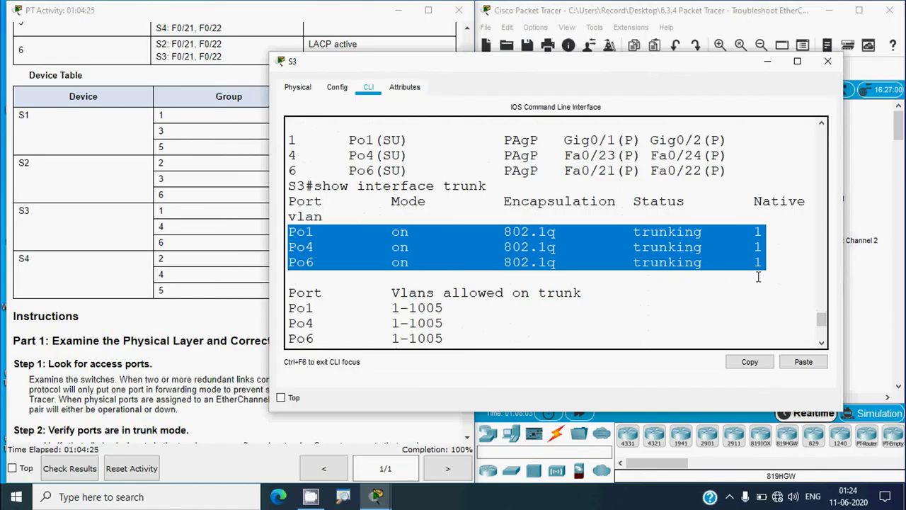
click(827, 61)
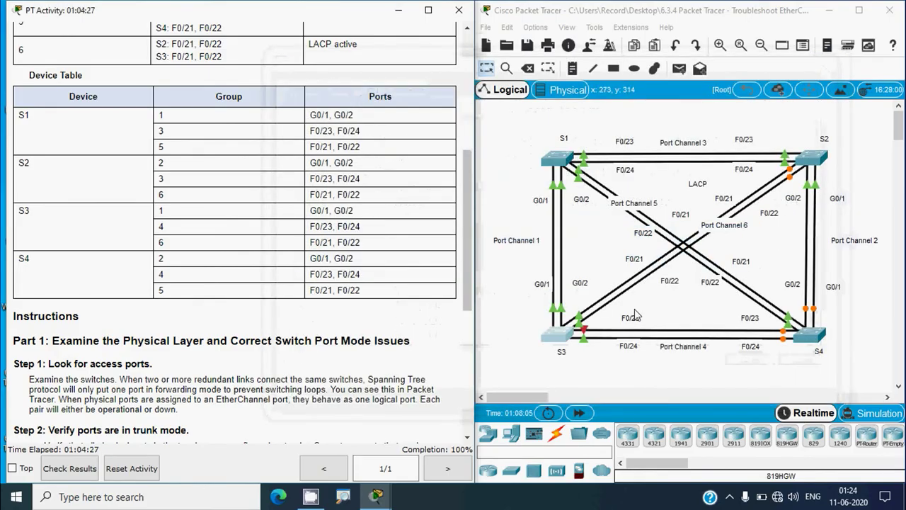
Step: Open S4's command line, enter privileged EXEC mode and display its trunk interfaces with show interface trunk
click(814, 338)
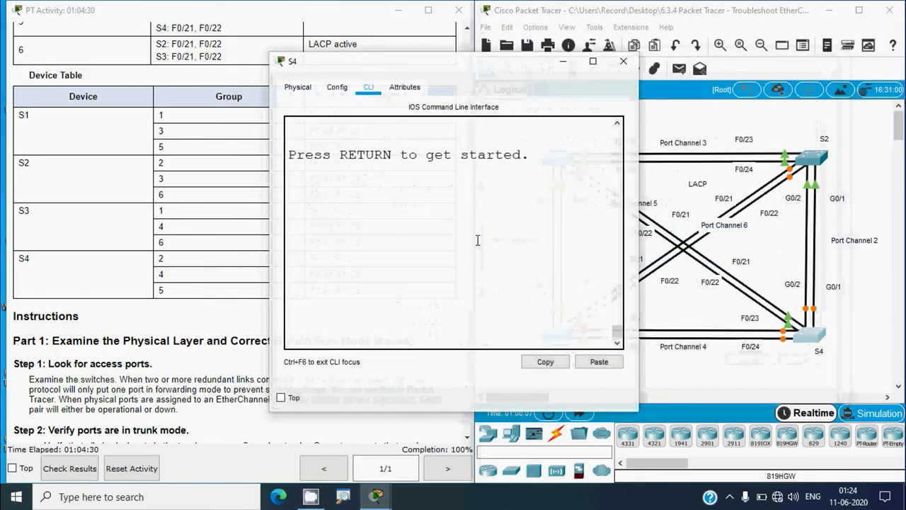
key(Return)
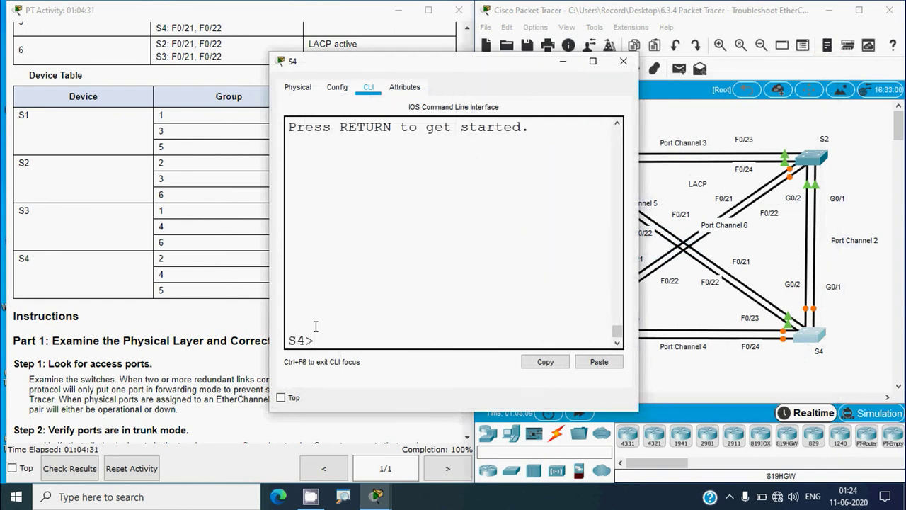
text(enable)
key(Return)
text(show i)
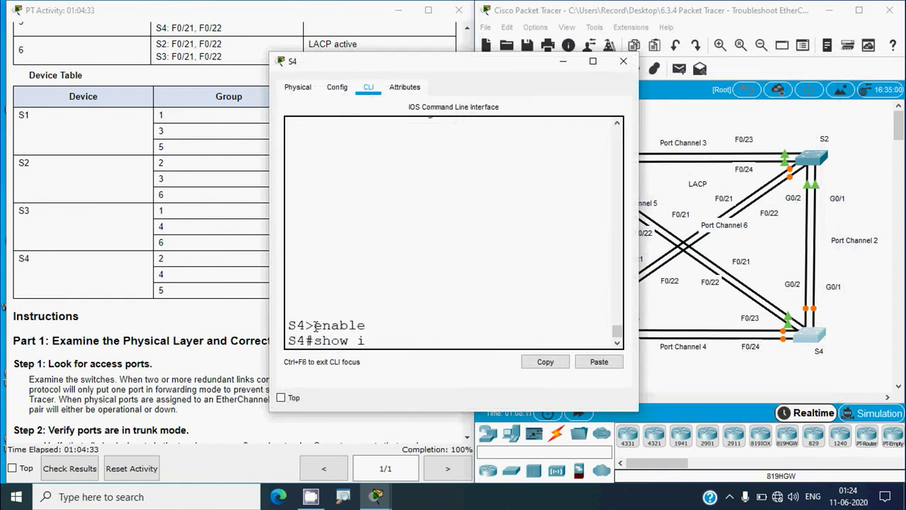
text(nterface trunk)
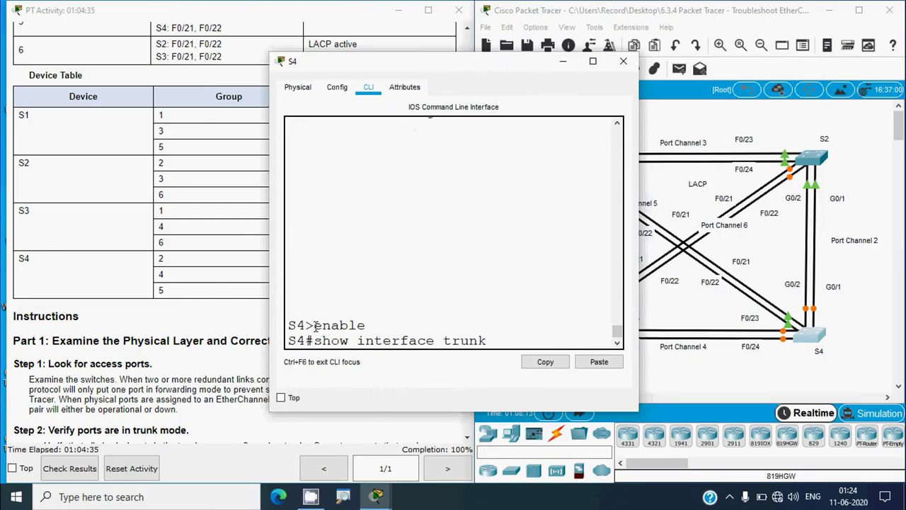
key(Return)
Step: Compare S4's groups in the Device Table with the port channels and statuses in its trunk output, and close the S4 window
click(177, 290)
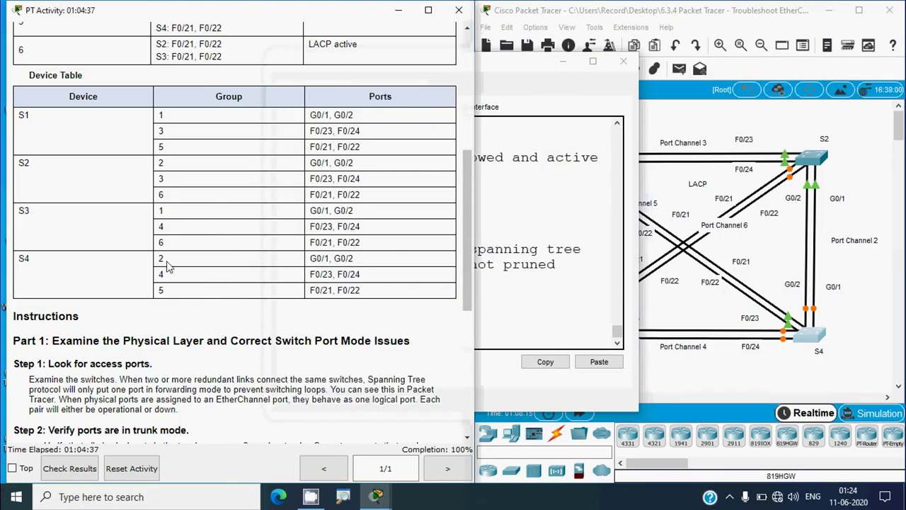
click(538, 305)
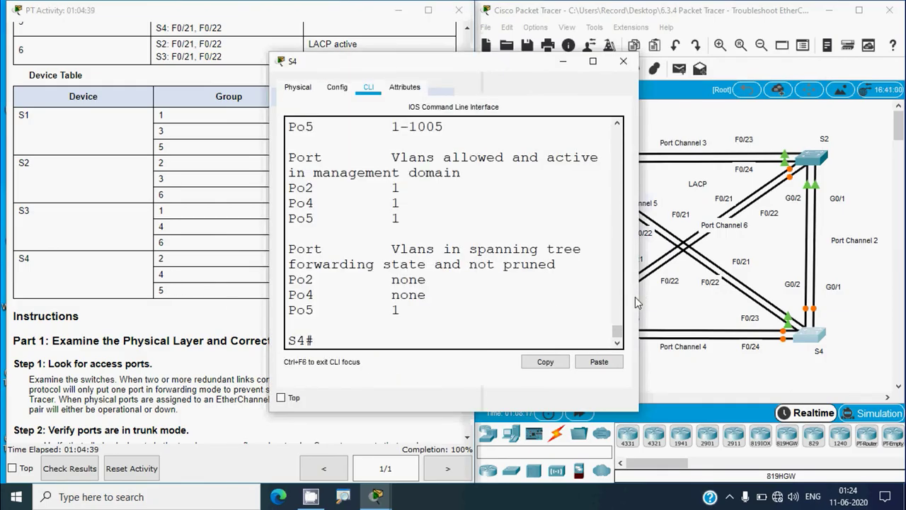
drag(840, 306, 853, 306)
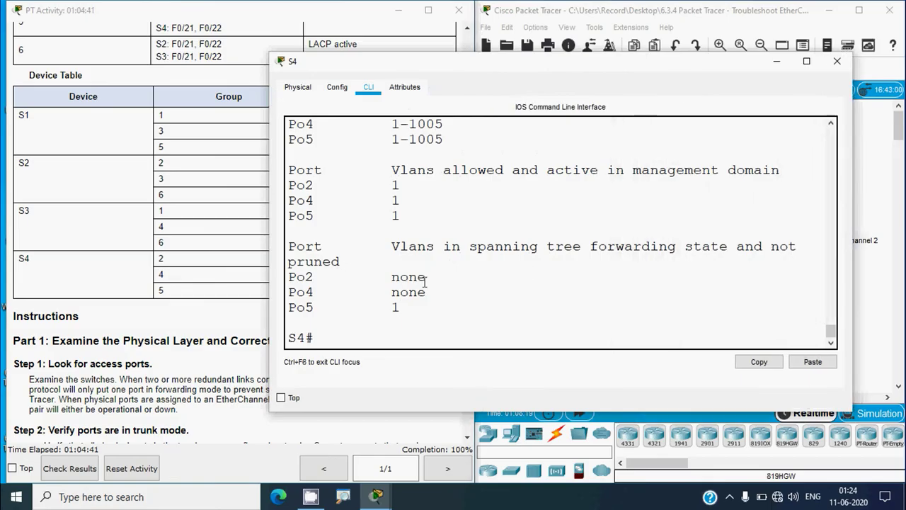
scroll(419, 282, up, 3)
drag(295, 196, 764, 217)
click(837, 60)
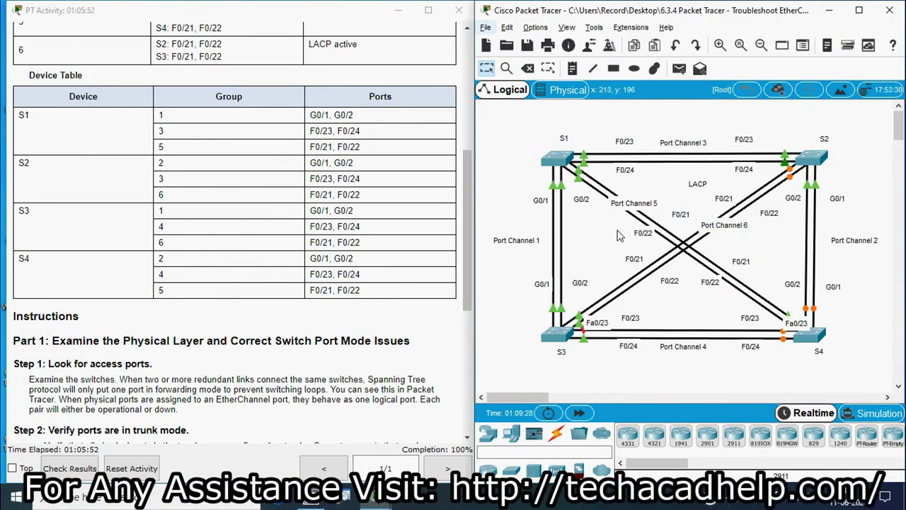
Step: Save S1's running configuration to startup-config with copy r st, accepting the default destination filename, and close the S1 window
click(366, 320)
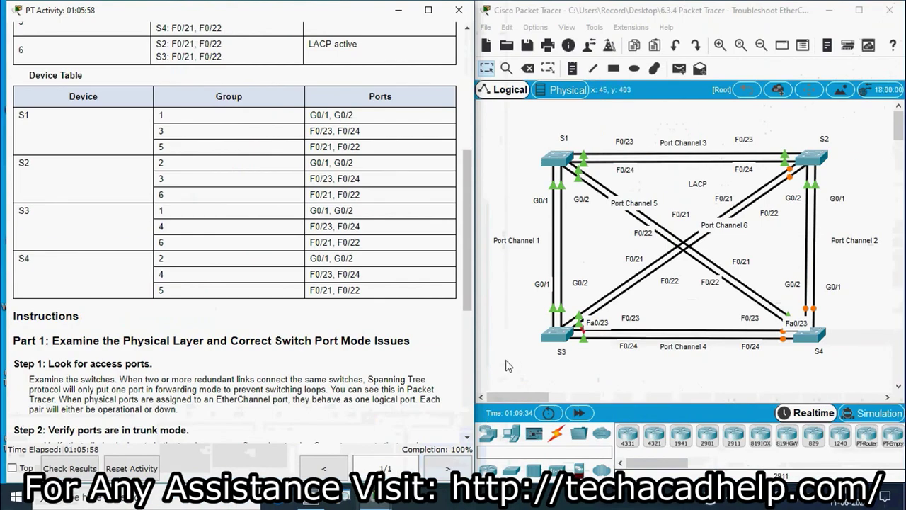
click(541, 264)
click(559, 161)
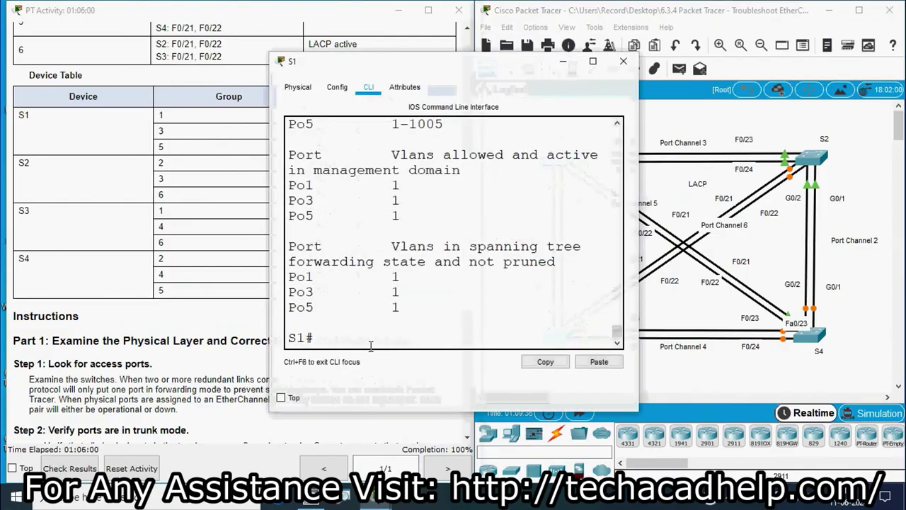
text(cop)
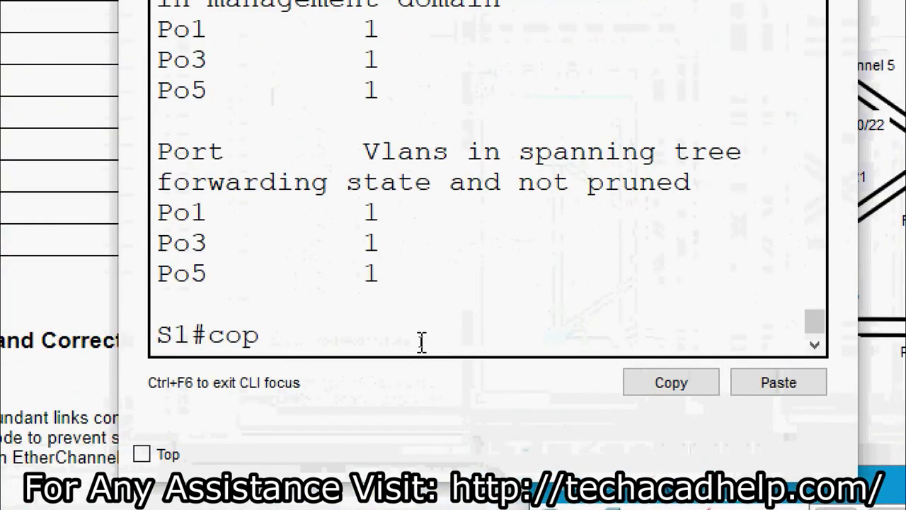
text(y r)
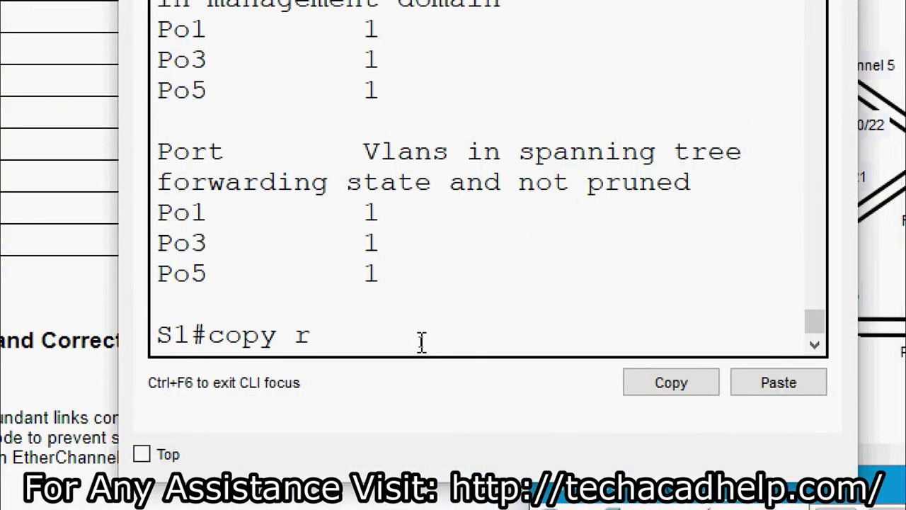
text( st)
key(Return)
key(Return)
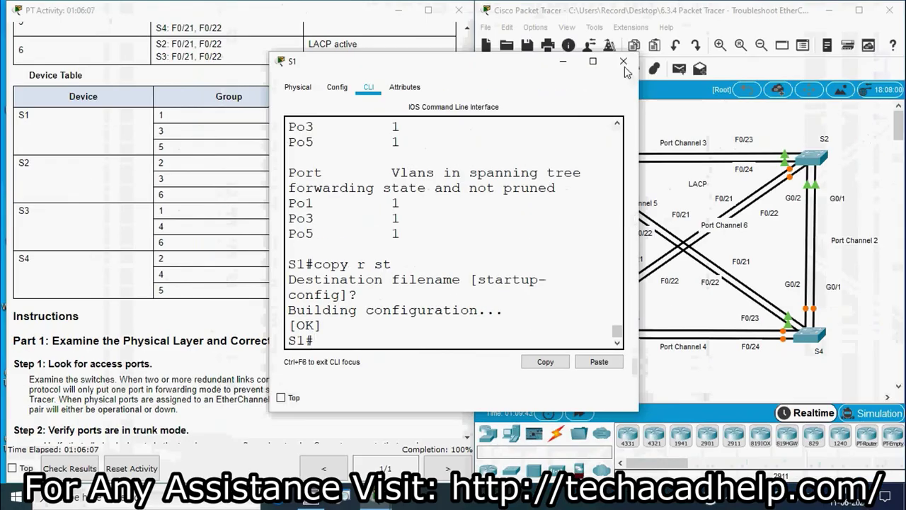
click(623, 61)
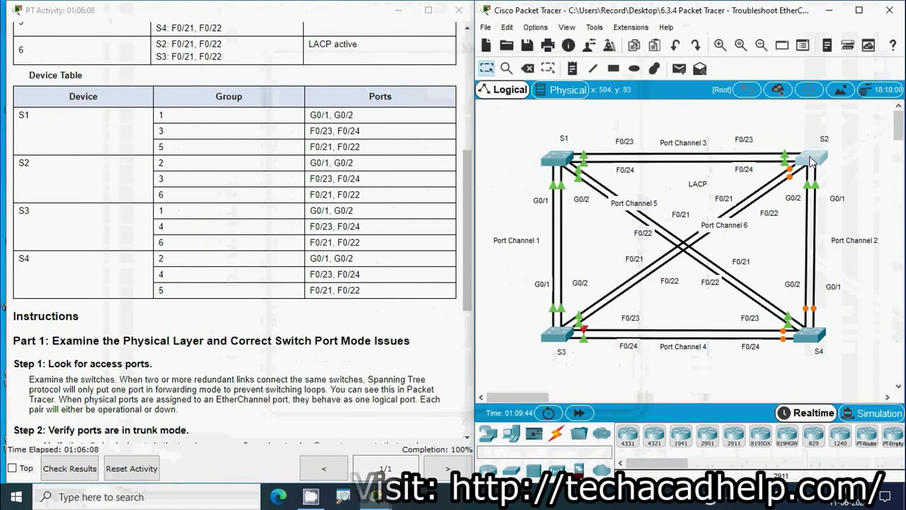
Step: Save S2's running configuration to startup-config with cop r st, accept the default filename, and close the S2 window
click(808, 158)
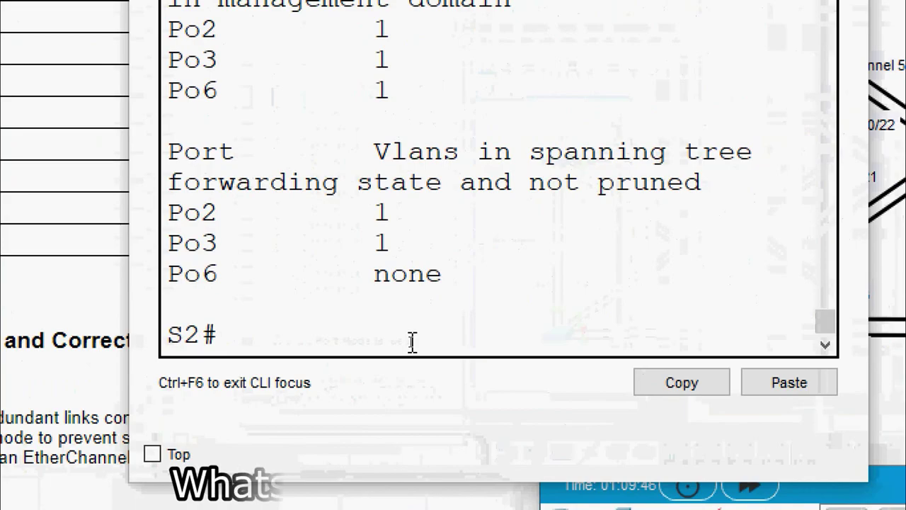
text(cop r st)
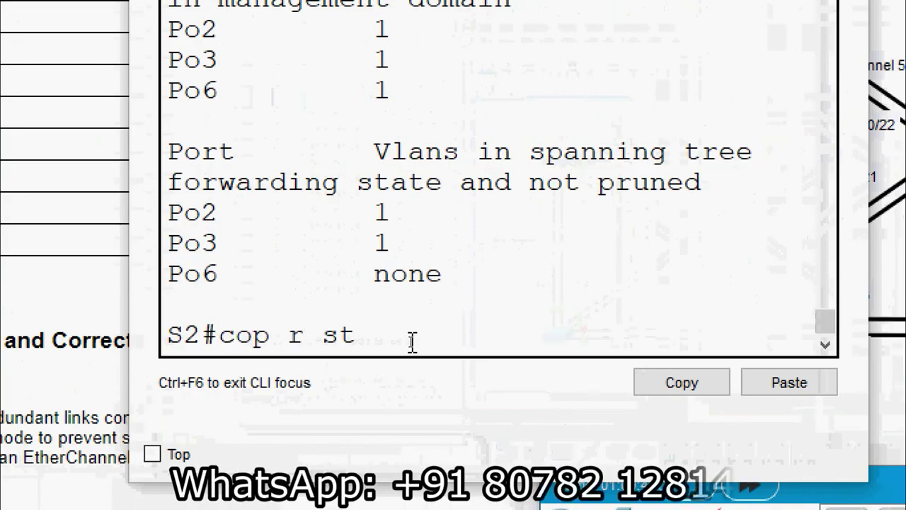
key(Return)
key(Return)
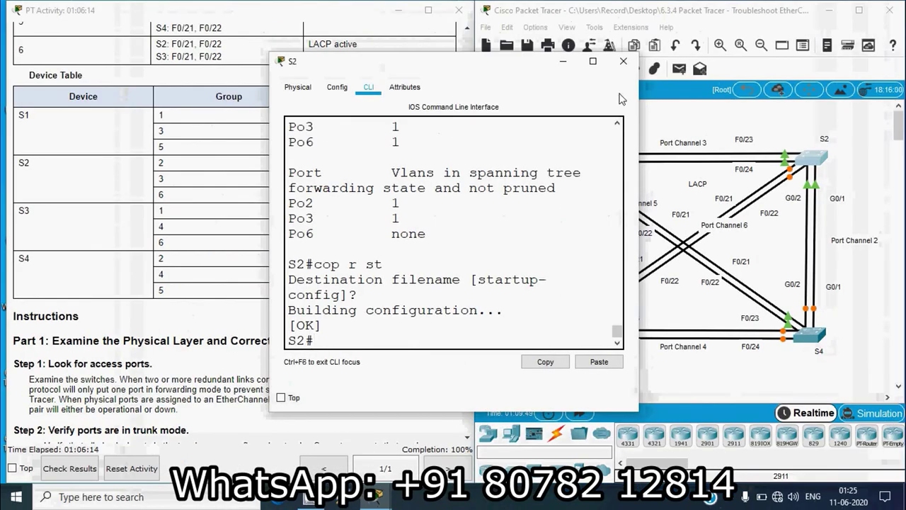
click(623, 60)
Step: Save S3's running configuration to startup-config with cop r st, accept the default filename, and close the S3 window
click(556, 340)
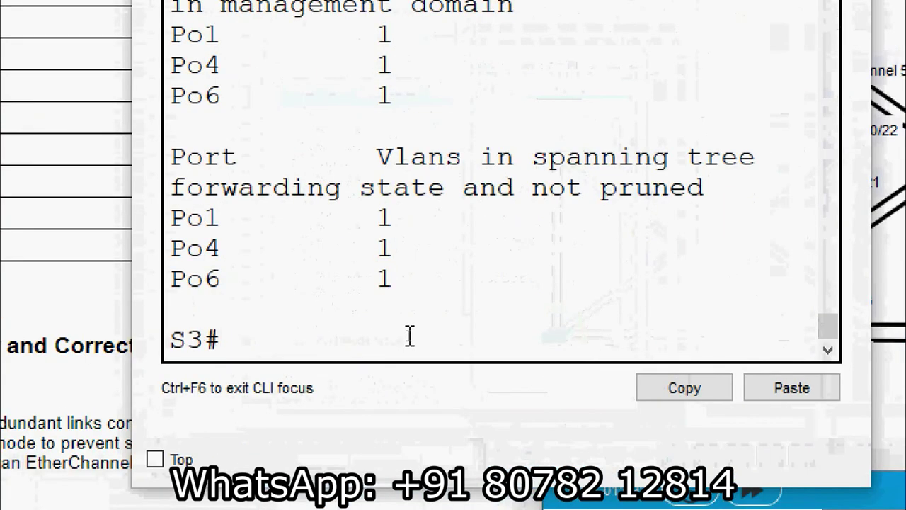
text(cop r st)
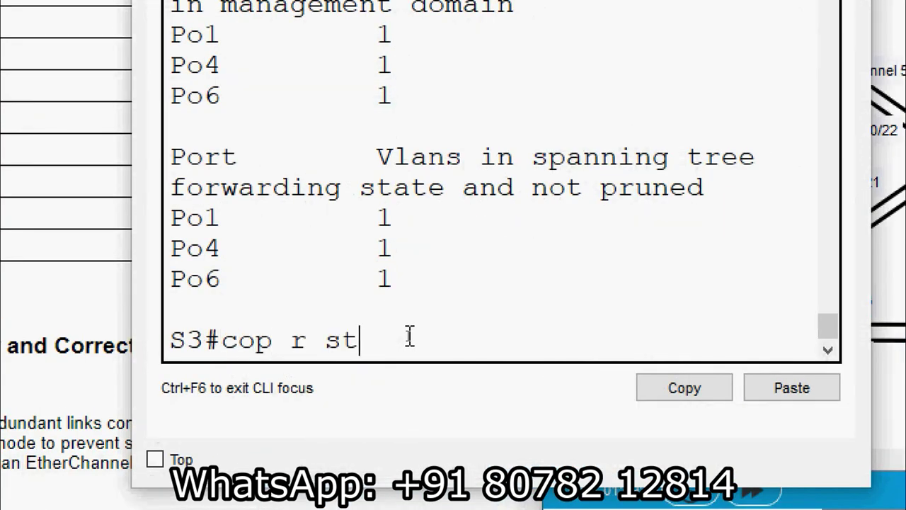
key(Return)
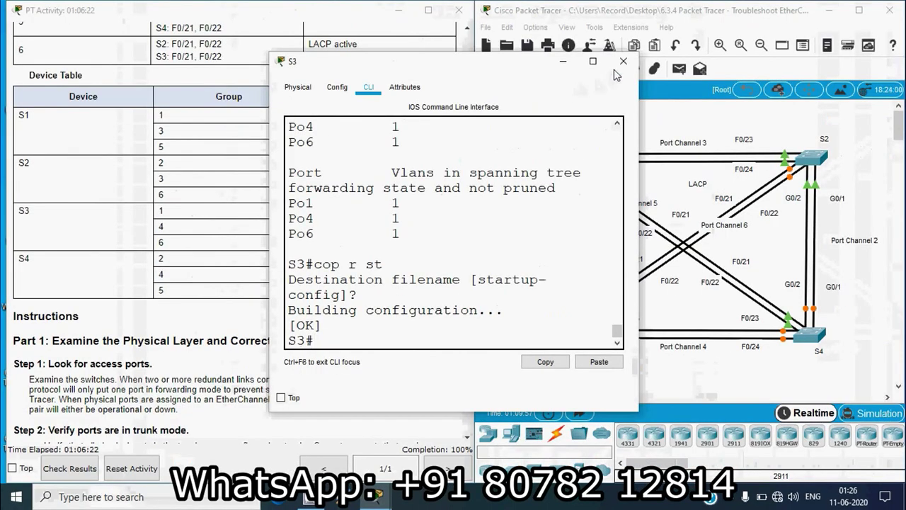
click(617, 58)
Step: Save S4's running configuration with copy r startup-config, accept the default destination filename, and close the S4 window
click(818, 337)
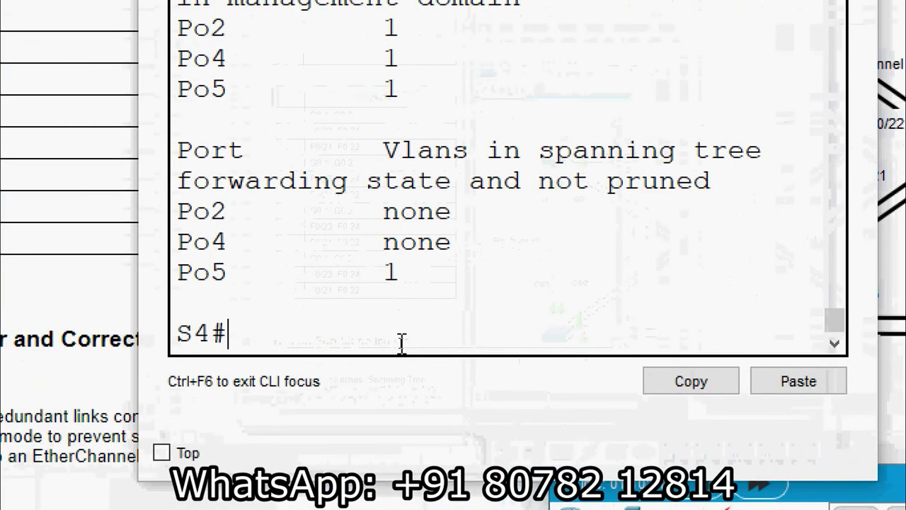
text(cop)
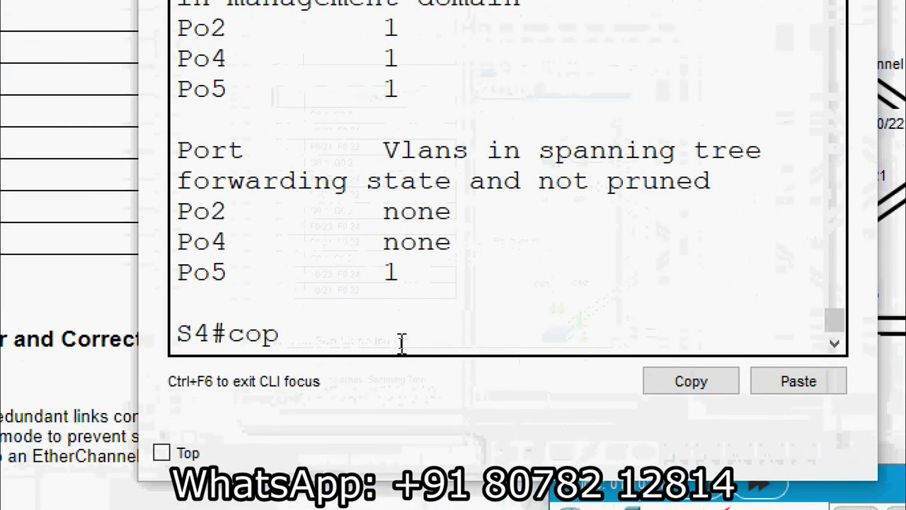
text(y r st)
key(Tab)
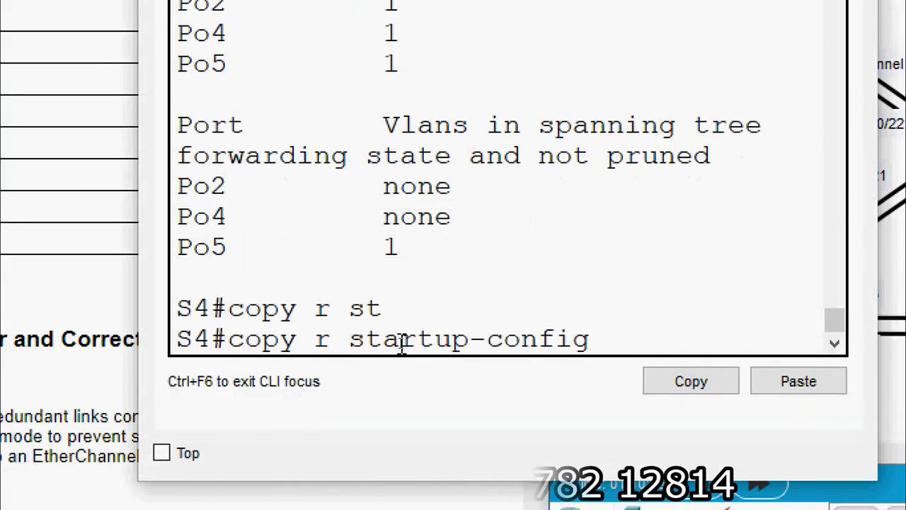
key(Return)
key(Return)
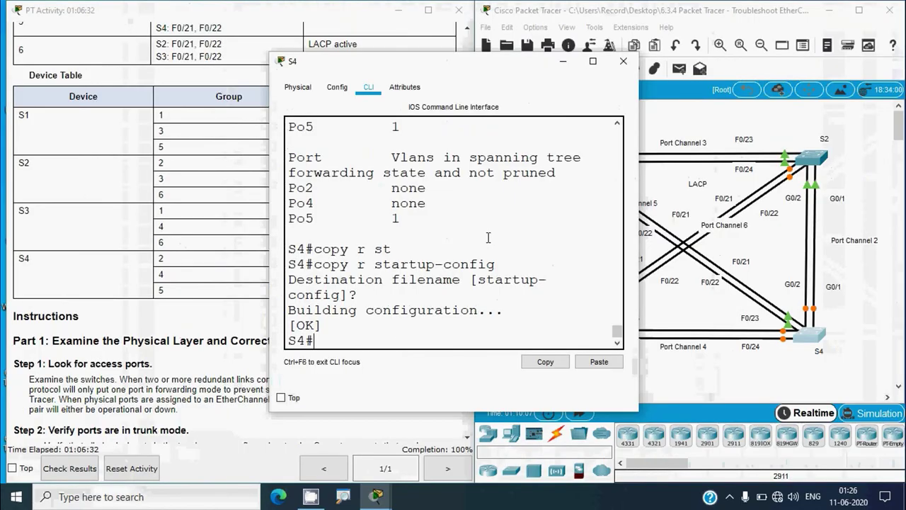
click(622, 62)
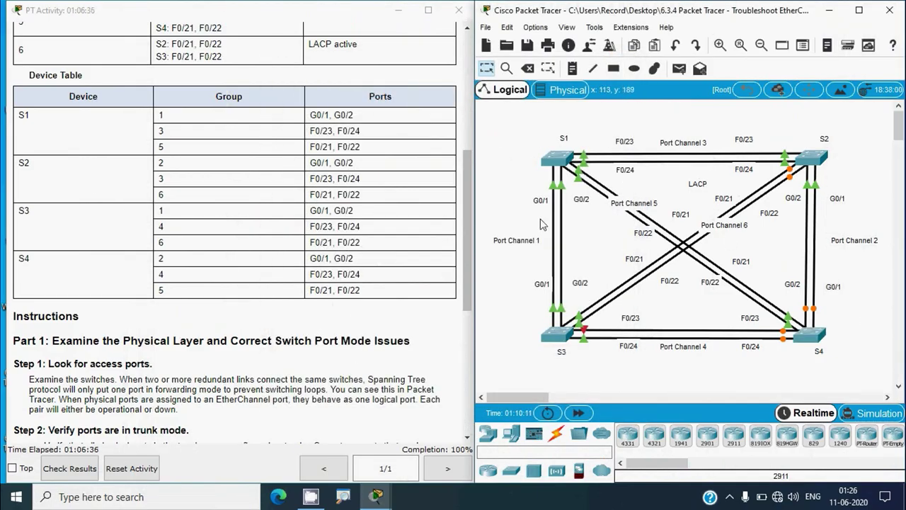
Step: Restart switch S1 from its command line with the reload command, confirm the reload, and close the S1 window
key(alt)
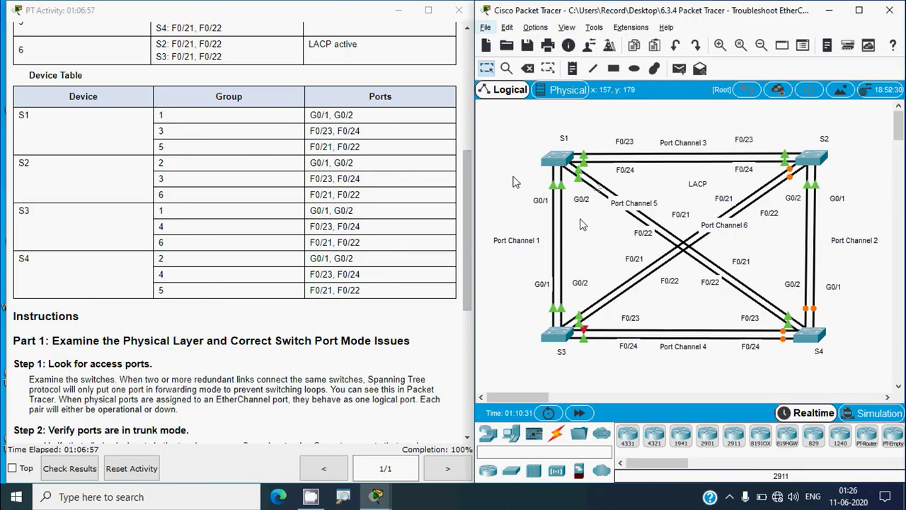
click(555, 158)
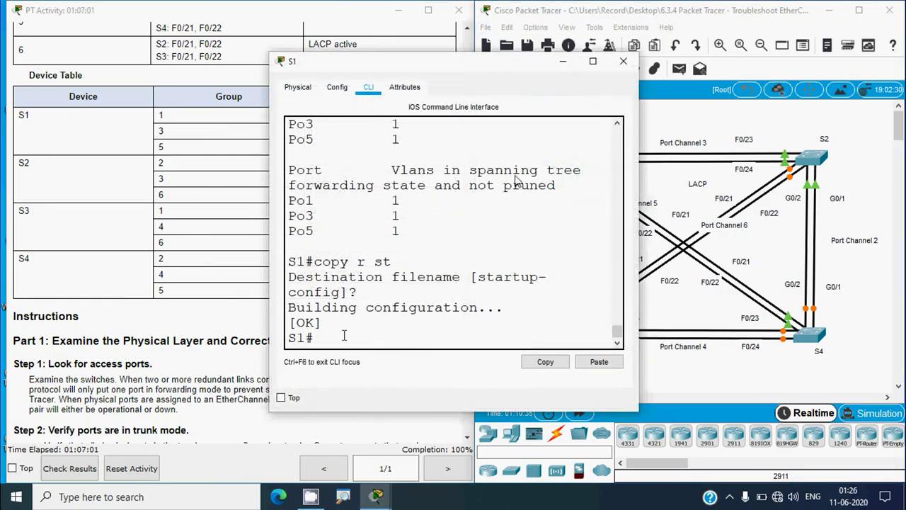
text(reloa)
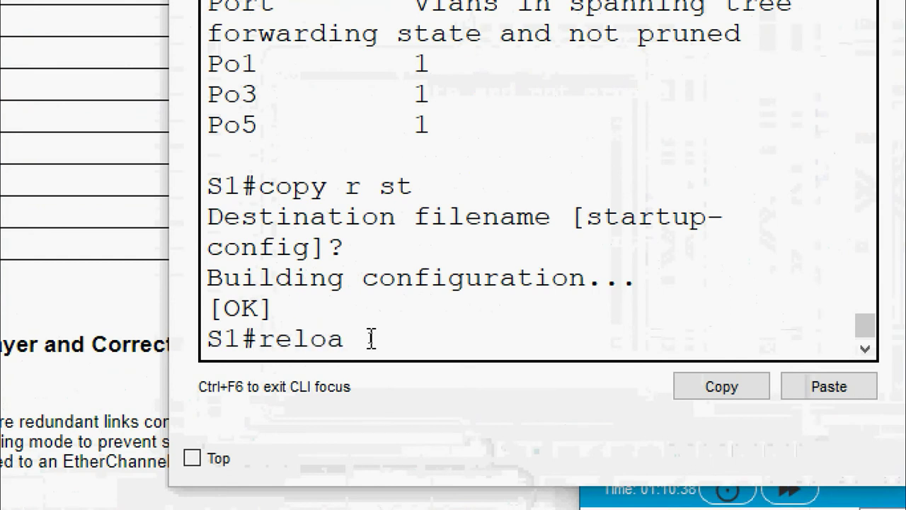
key(Tab)
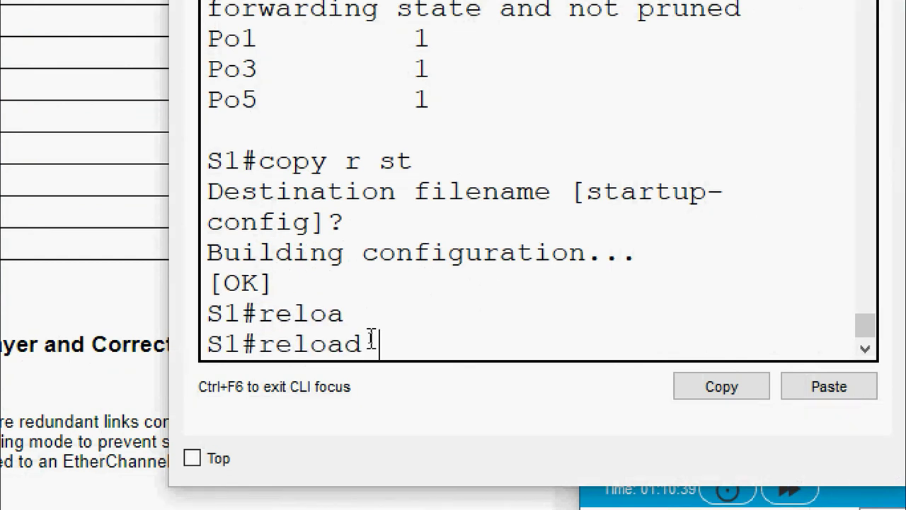
drag(375, 344, 242, 344)
click(388, 345)
key(Return)
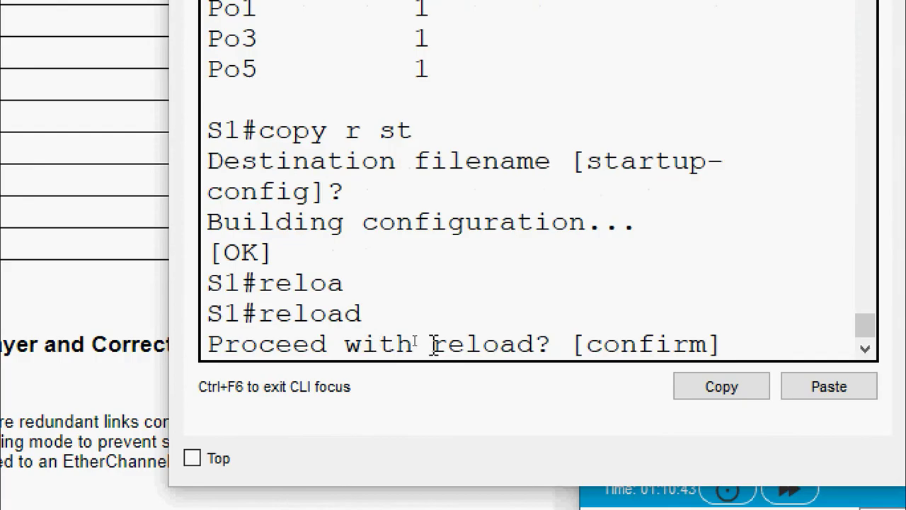
key(Return)
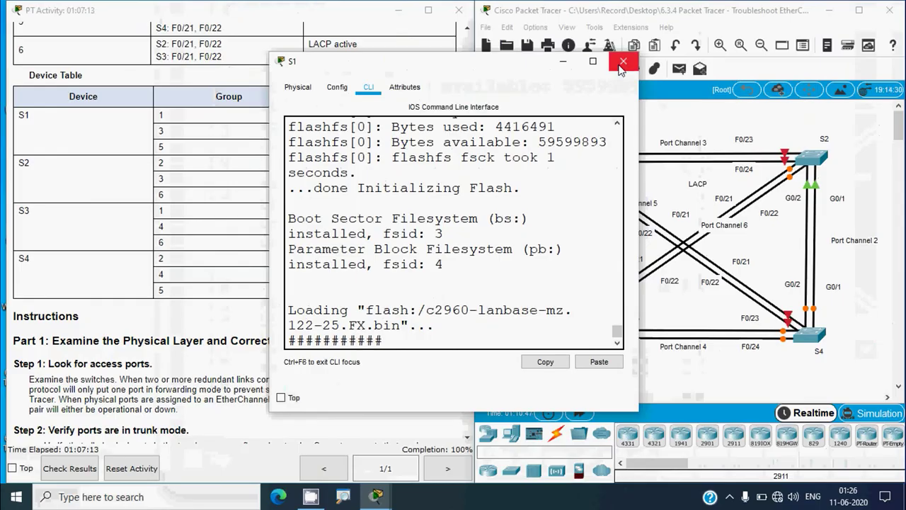
click(622, 63)
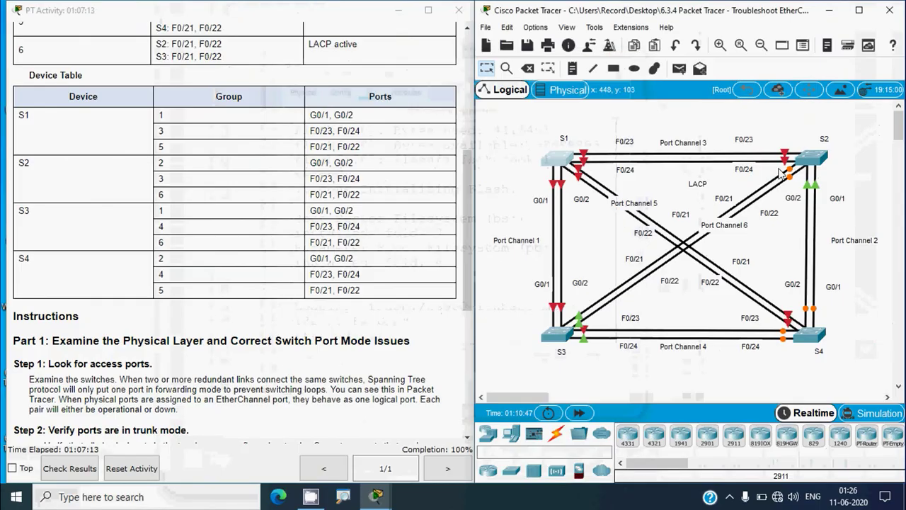
Step: Restart switch S2 from its command line with the reload command, confirm the reload, and close the S2 window
click(810, 159)
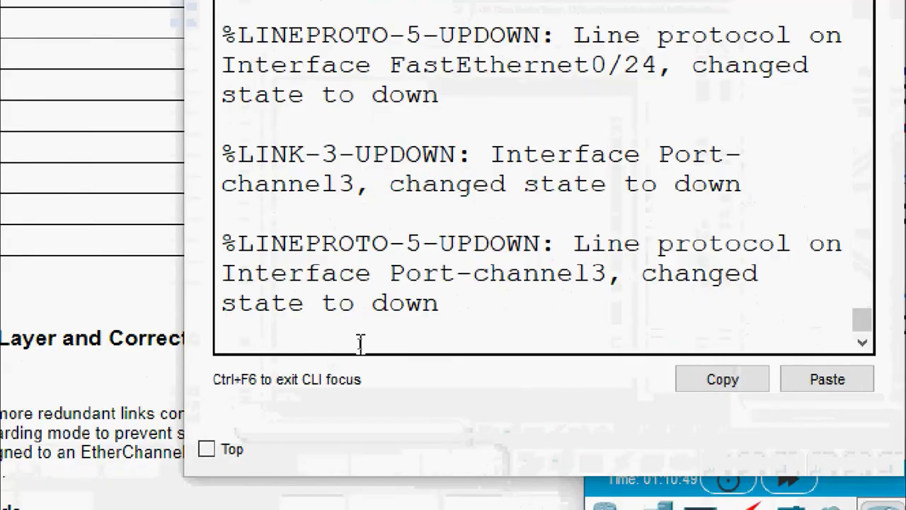
key(Return)
text(reload)
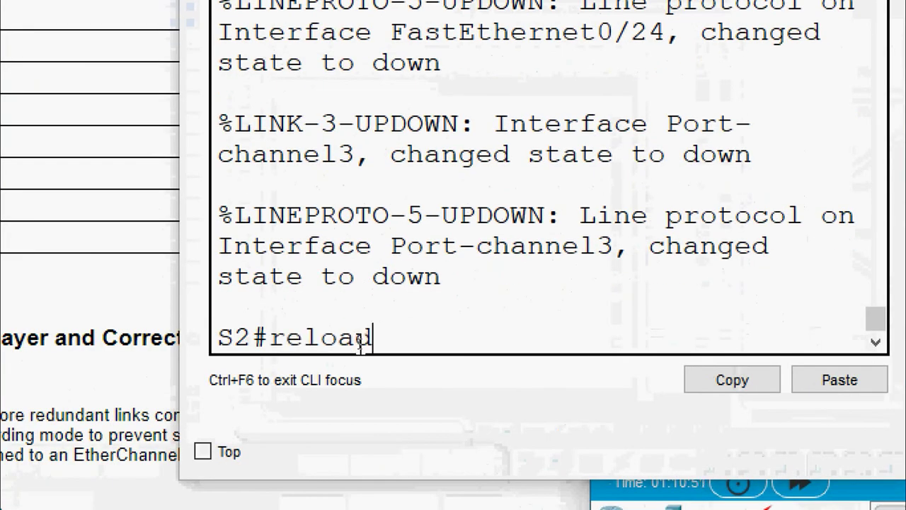
key(Return)
key(Return)
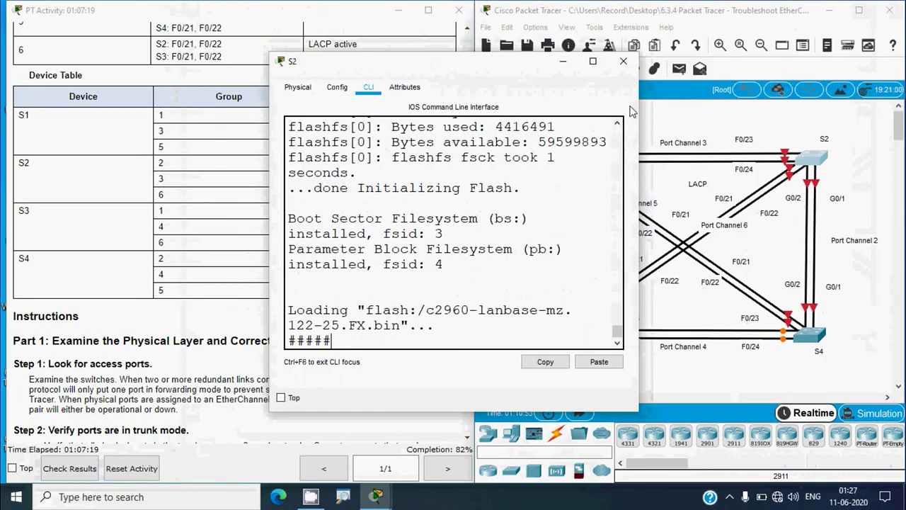
click(628, 59)
Step: Restart switch S3 from its command line with the reload command, confirm the reload, and close the S3 window
click(556, 335)
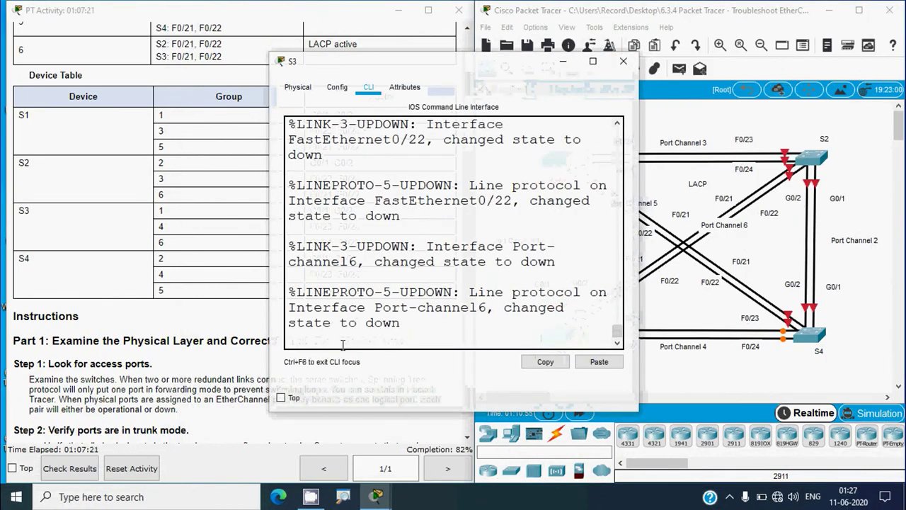
key(Return)
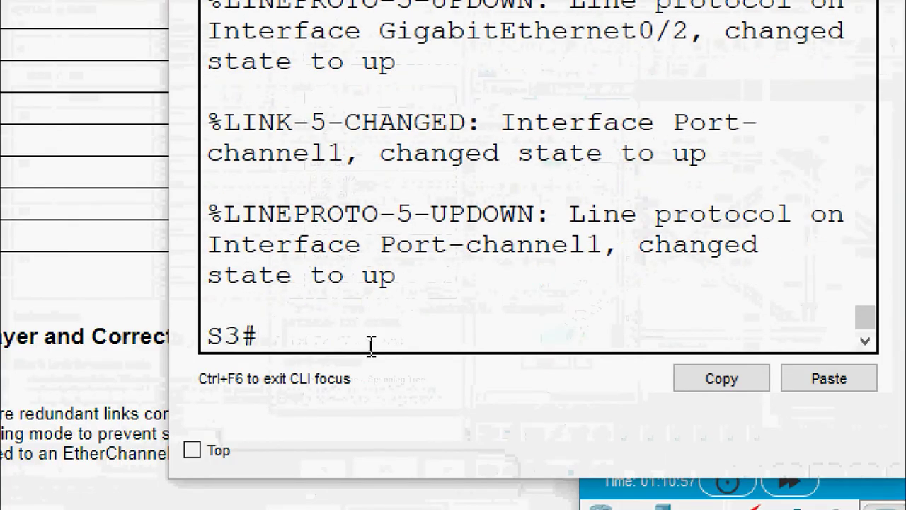
text(reload)
key(Return)
key(Return)
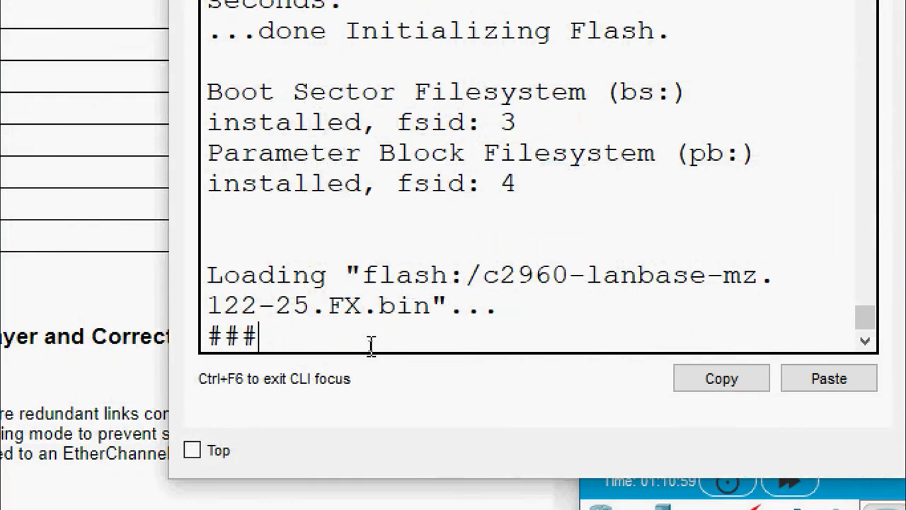
click(618, 54)
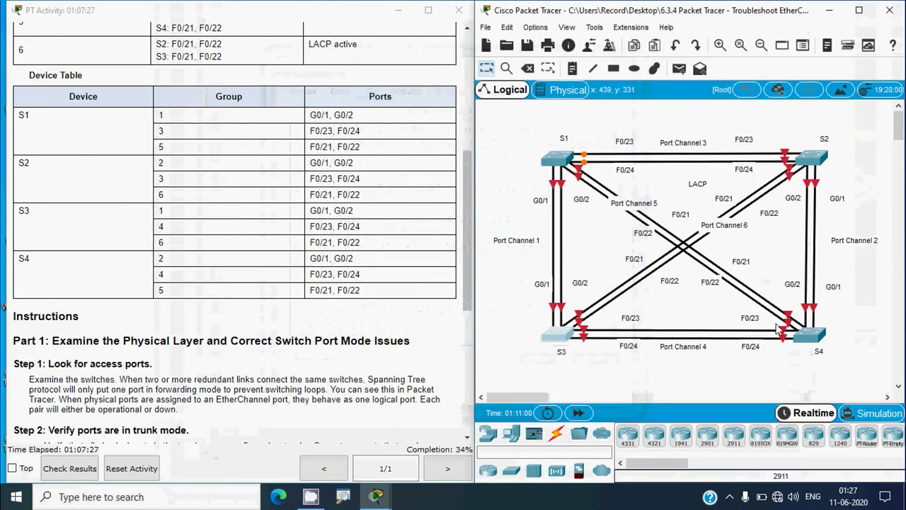
Step: Restart switch S4 from its command line with the reload command, confirm the reload, and close the S4 window
click(807, 334)
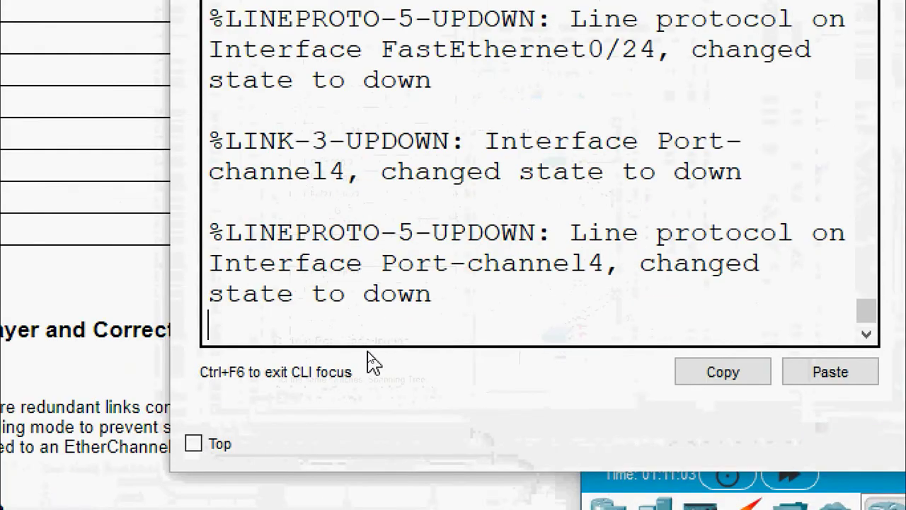
key(Return)
key(Return)
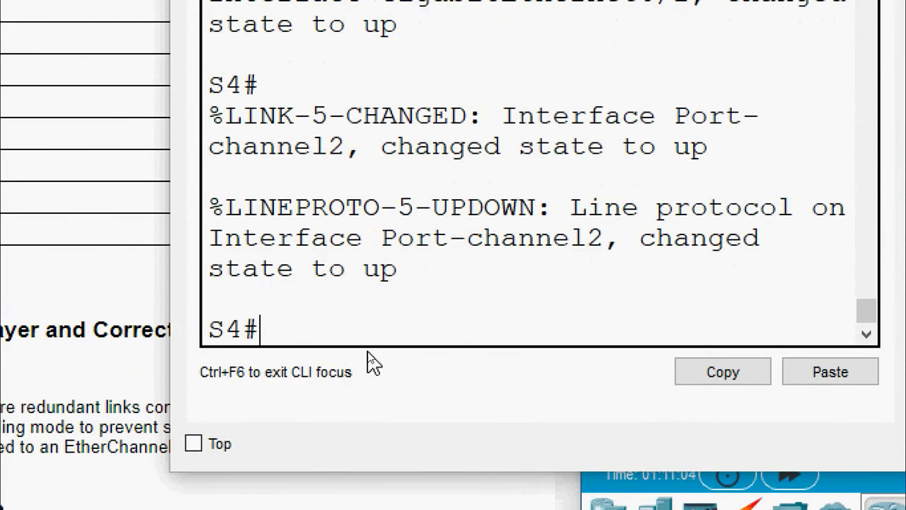
text(reload)
key(Return)
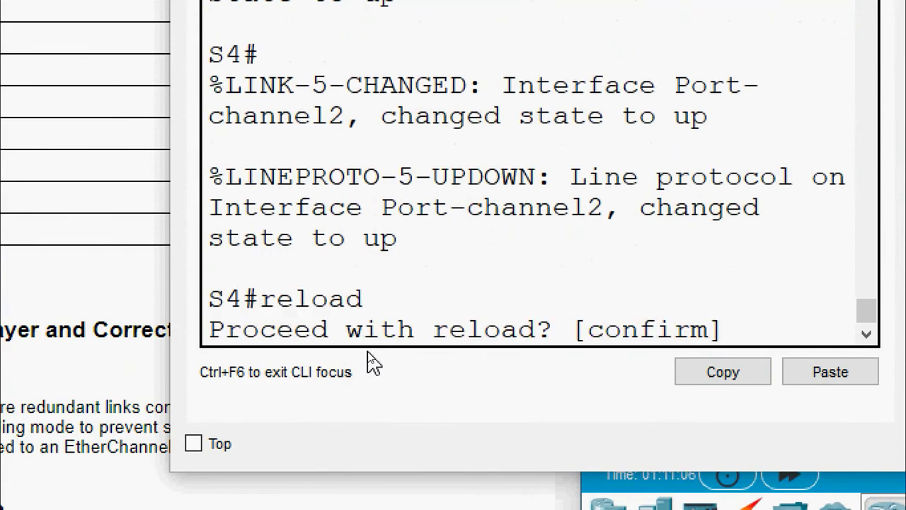
key(Return)
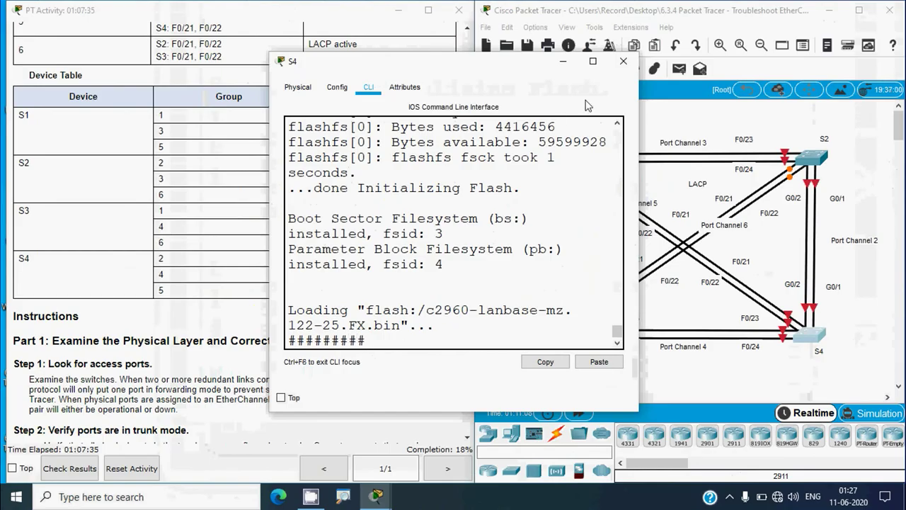
click(621, 64)
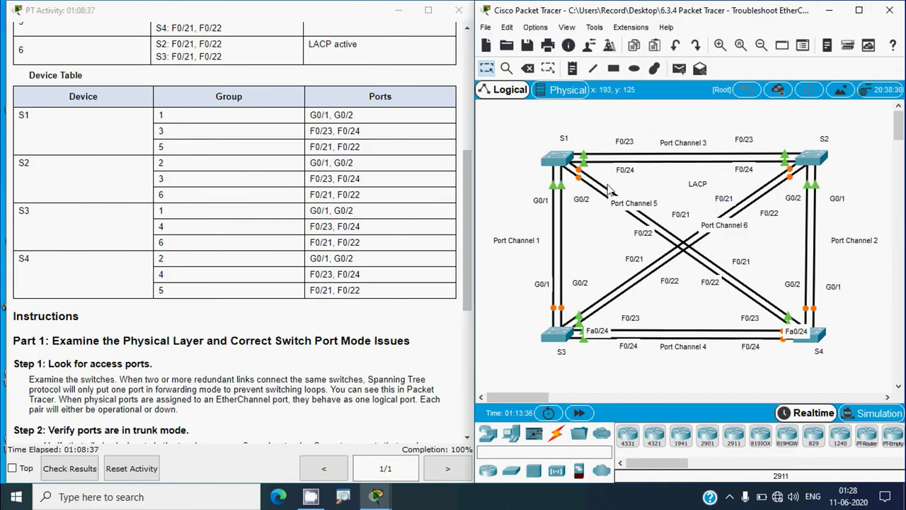
Step: Enter privileged mode on switch S3 with enable and run show etherchannel summary
click(557, 336)
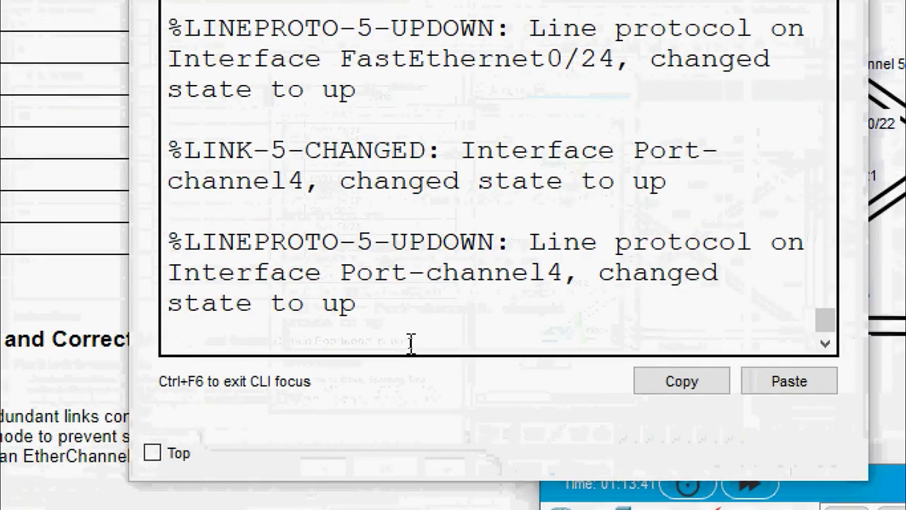
key(Return)
key(Return)
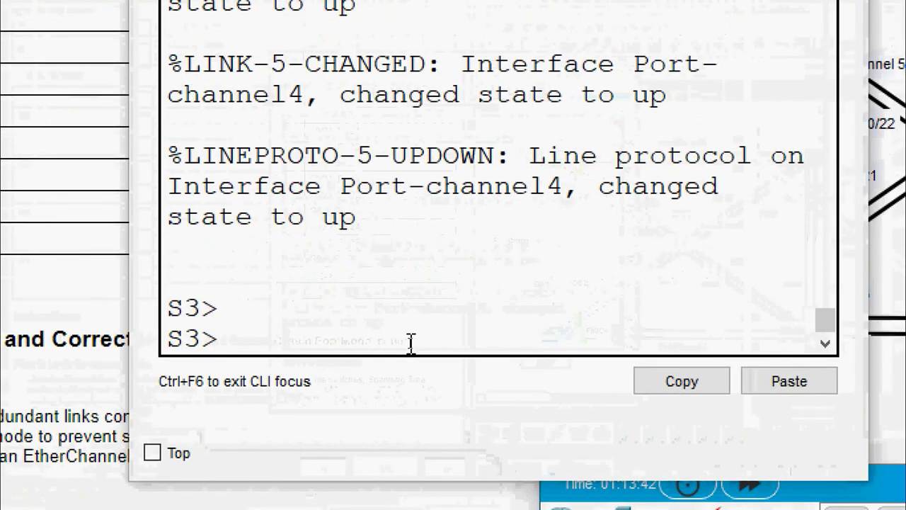
text(enable)
key(Return)
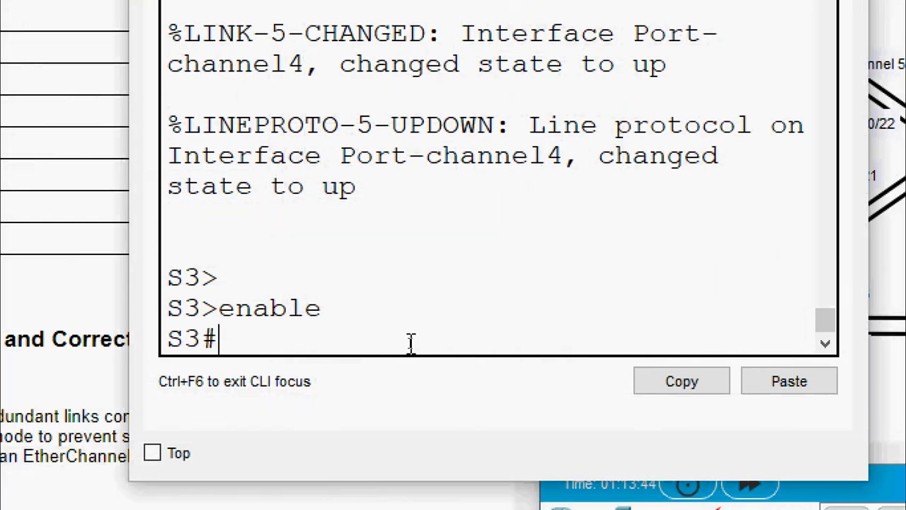
text(sh)
key(Tab)
text(etherchann)
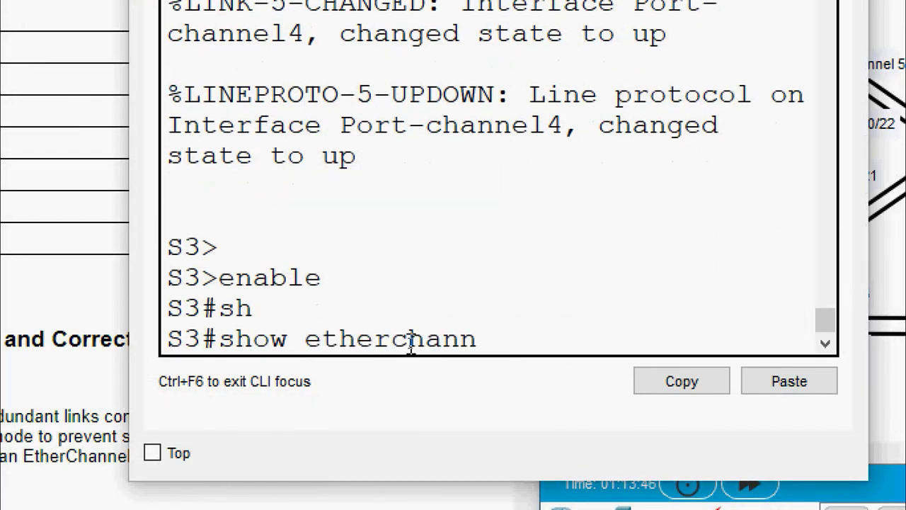
text(el summary)
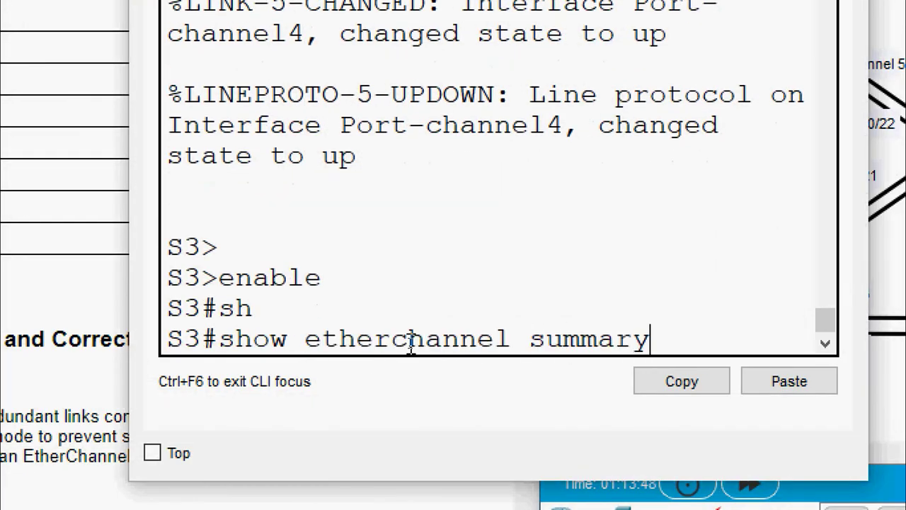
key(Return)
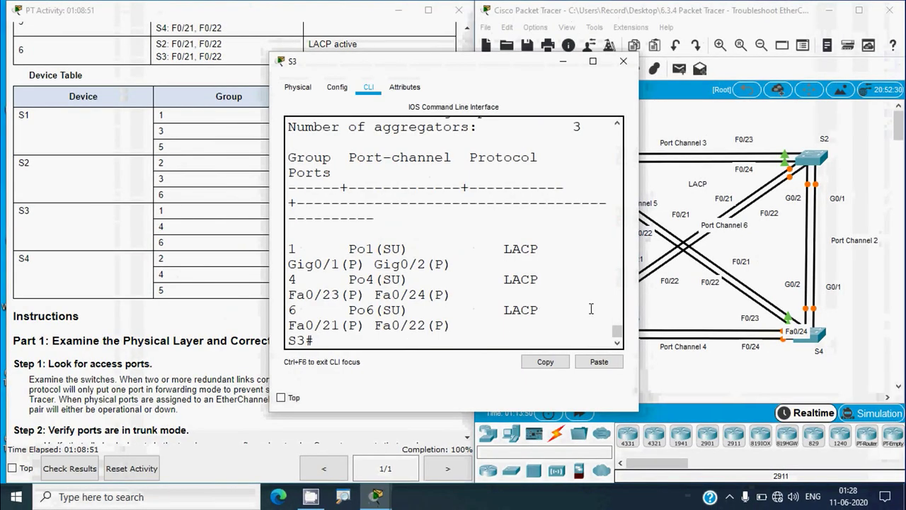
Step: Widen the S3 window, examine the protocol and ports of each listed port channel, and close the window
drag(637, 280, 818, 286)
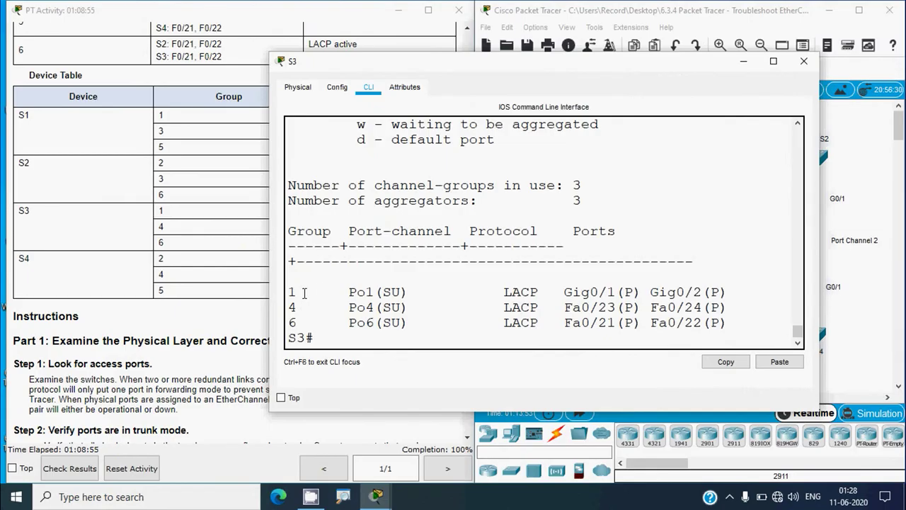
drag(290, 292, 721, 323)
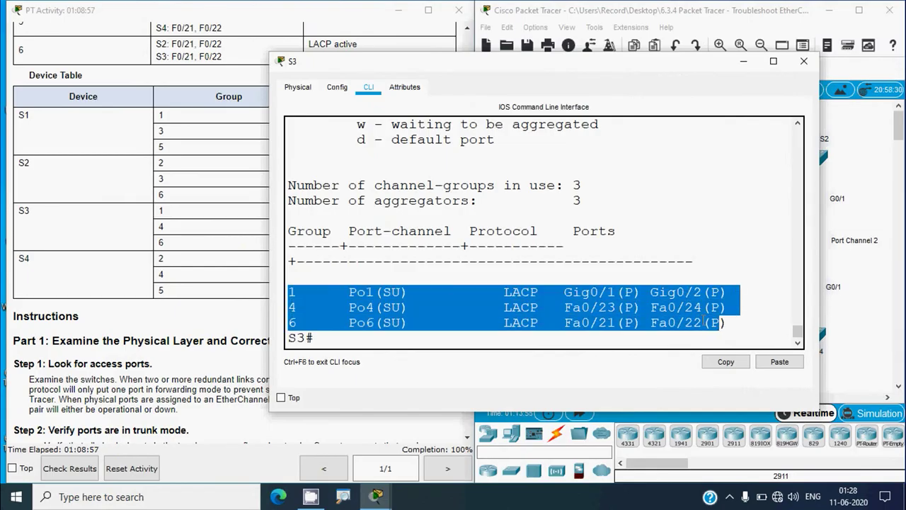
click(803, 61)
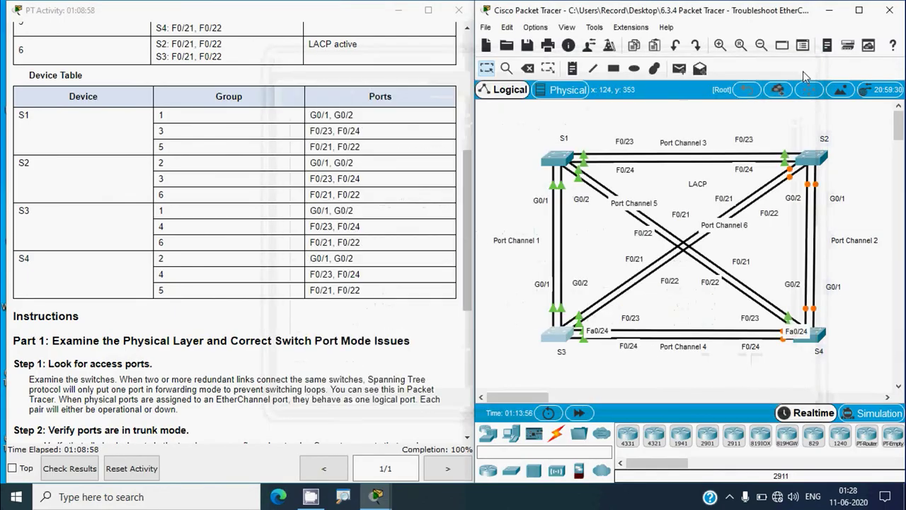
Step: Enter privileged mode on switch S1, check its port channels with show etherchannel summary in a widened window, and close the window
click(564, 180)
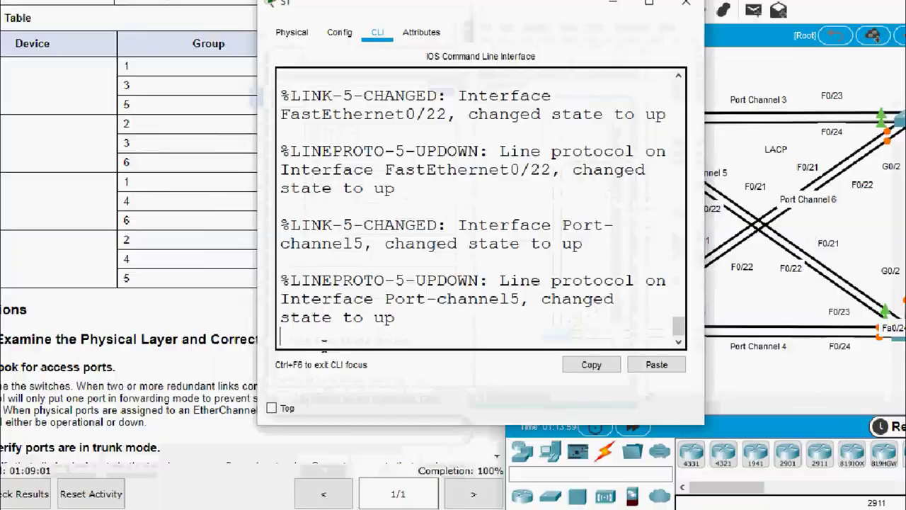
key(Return)
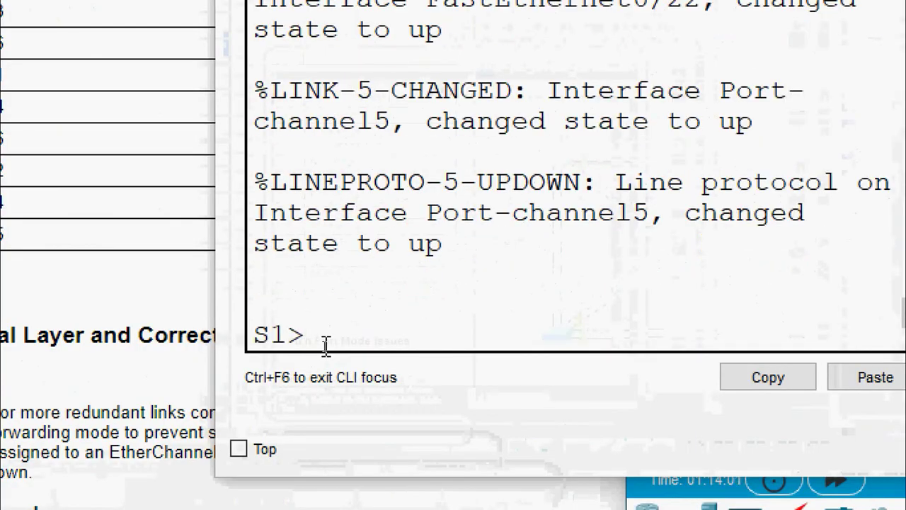
text(enable)
key(Return)
text(sho)
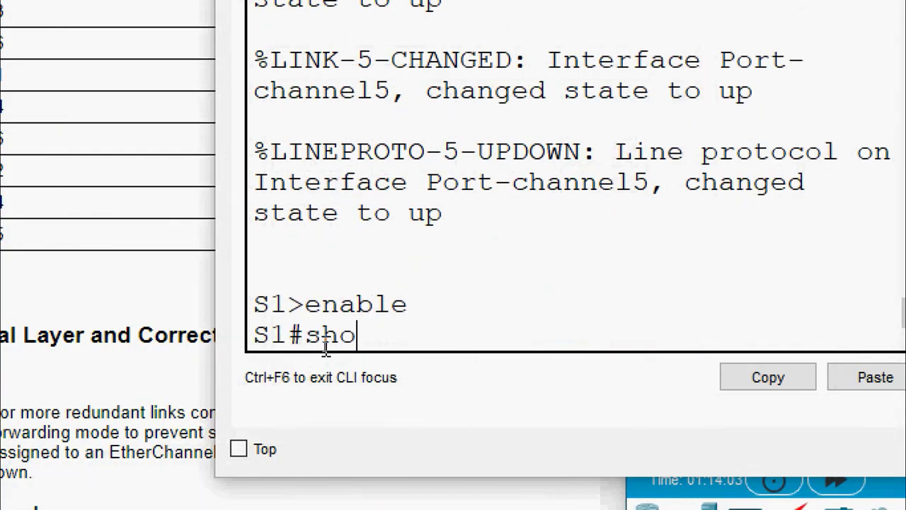
text(w etherchannel summaryh)
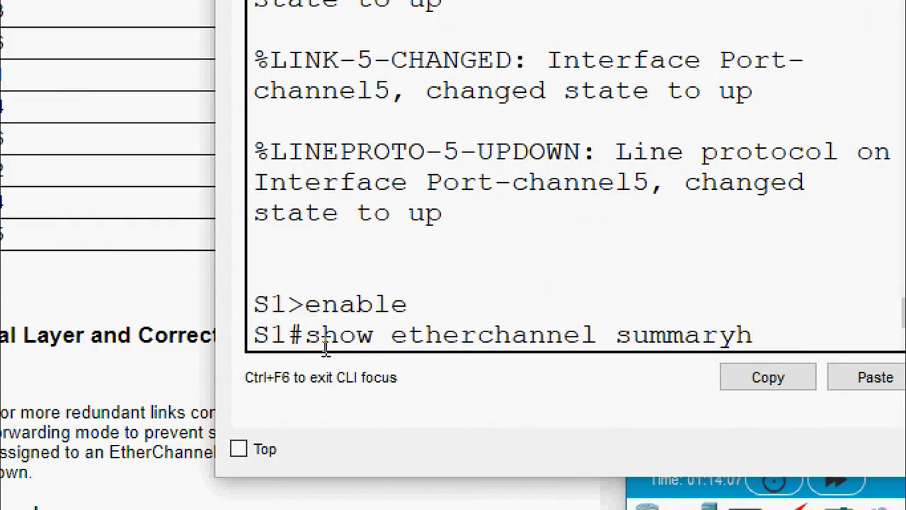
key(Return)
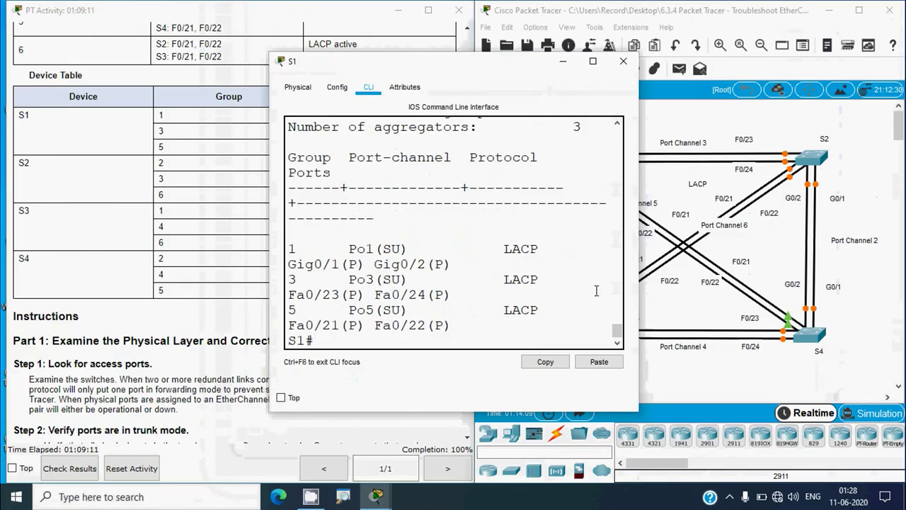
drag(637, 274, 773, 233)
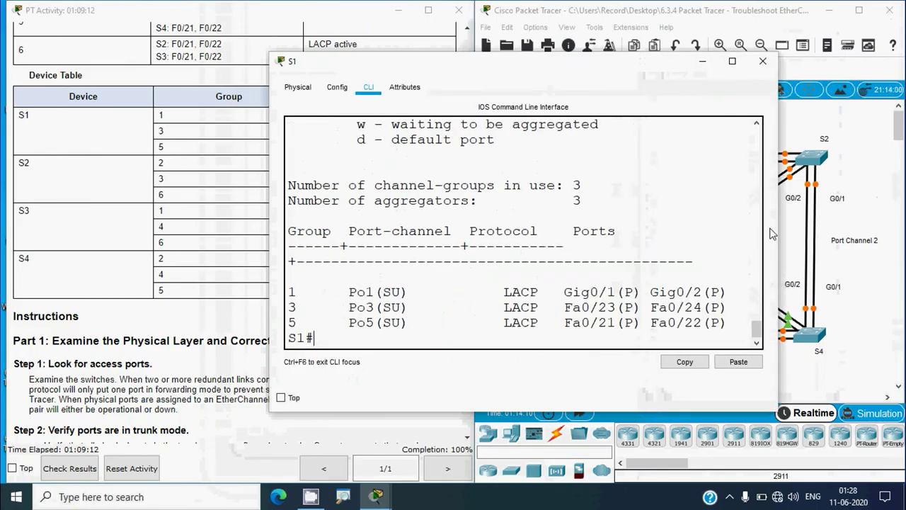
click(762, 62)
Step: Enter privileged mode on switch S2, check its port channels with show etherchannel summary in a widened window, and close the window
click(813, 158)
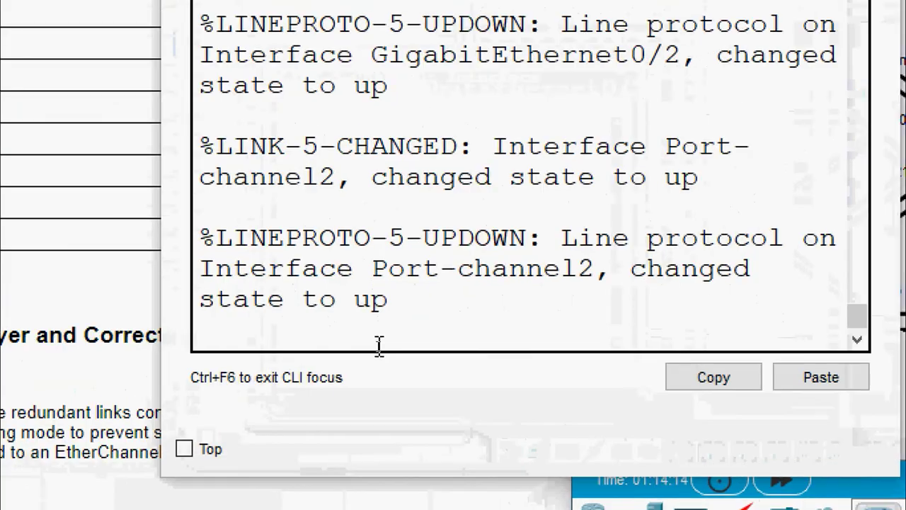
key(Return)
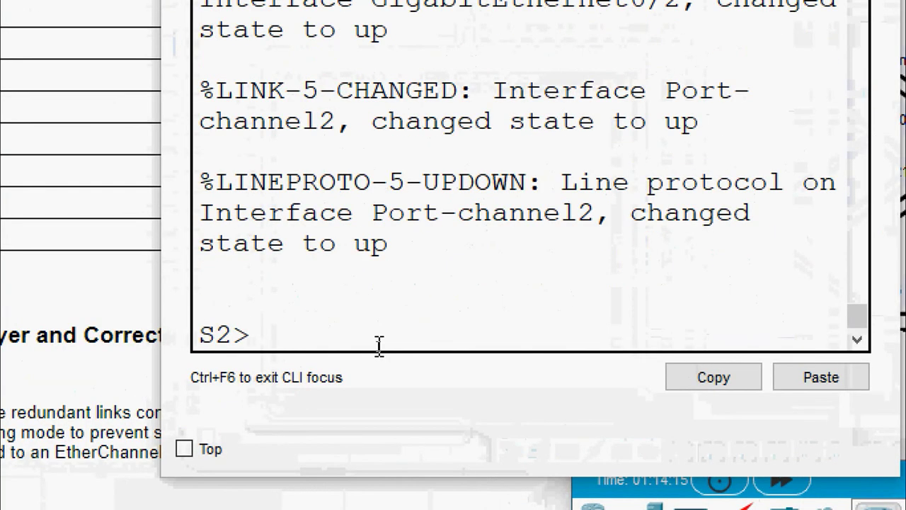
text(enable)
key(Return)
text(show )
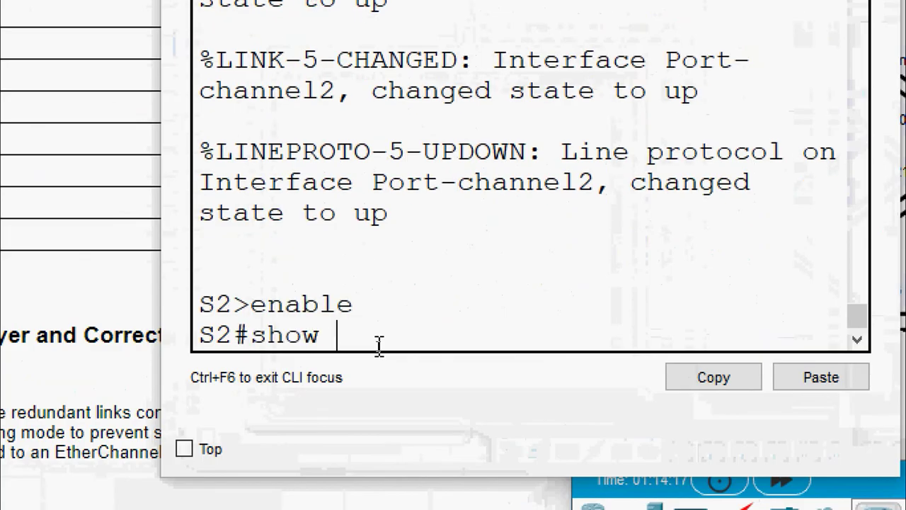
text(ethercah)
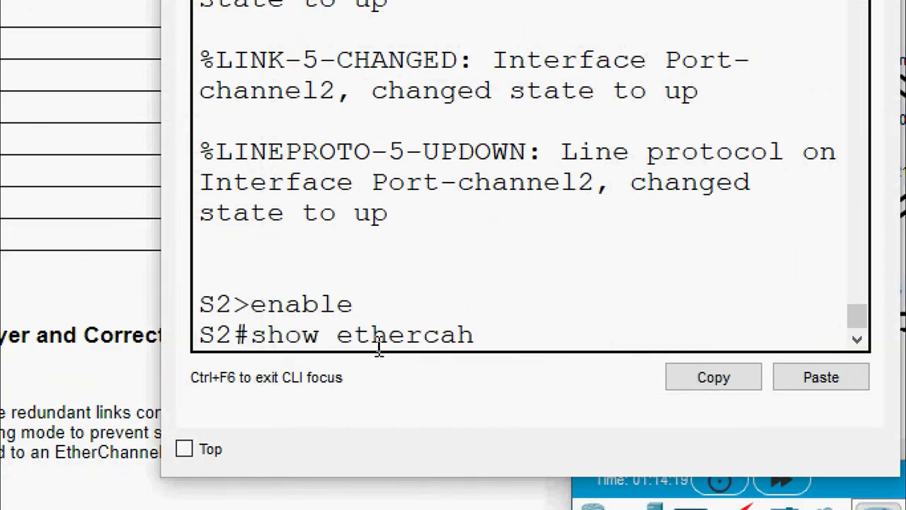
key(BackSpace)
key(BackSpace)
text(hannel su)
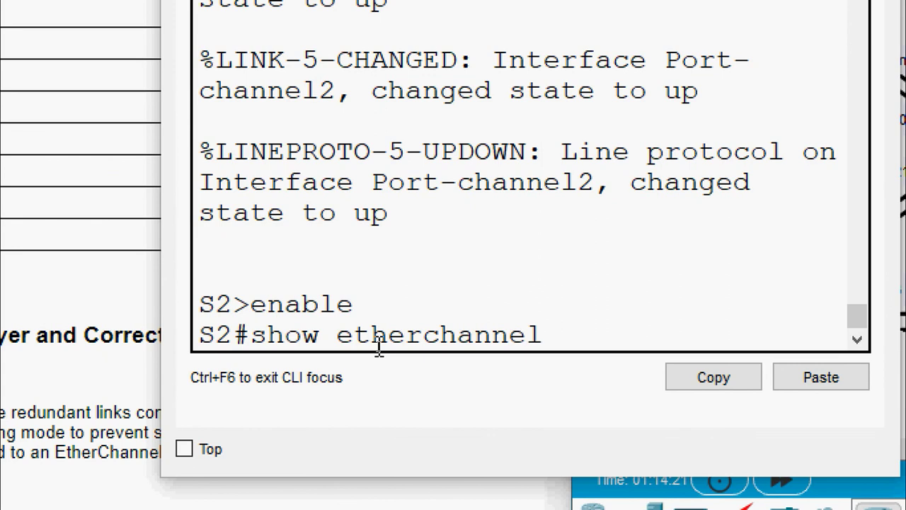
text(mmary)
key(Return)
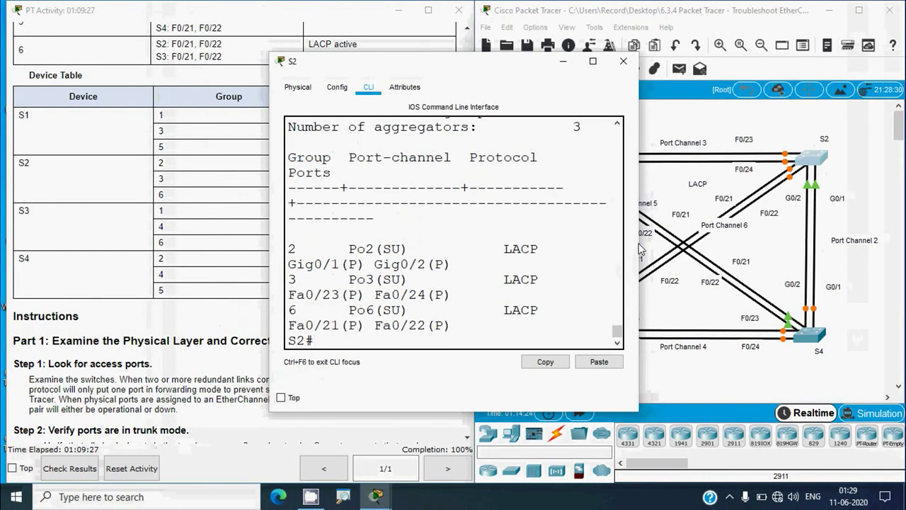
drag(639, 247, 823, 239)
click(813, 61)
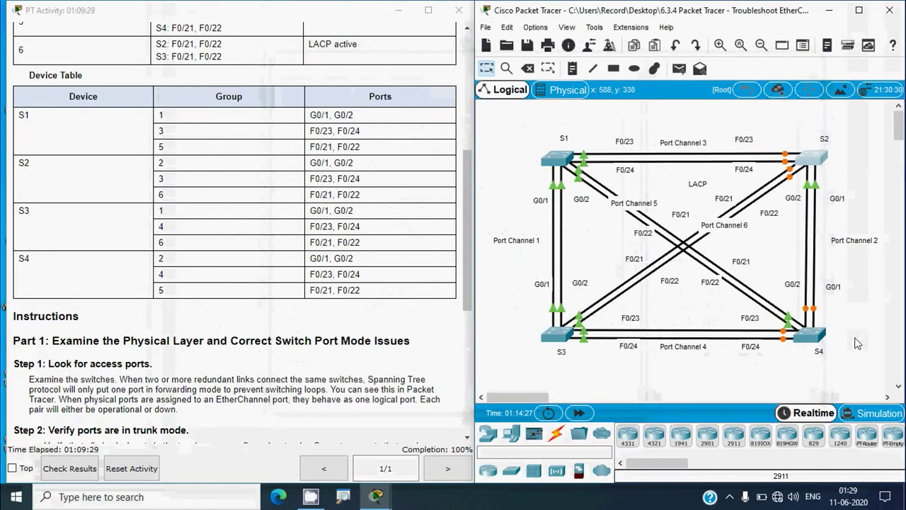
Step: Enter privileged mode on switch S4, check its port channels with show etherchannel summary in a widened window, and close the window
click(821, 338)
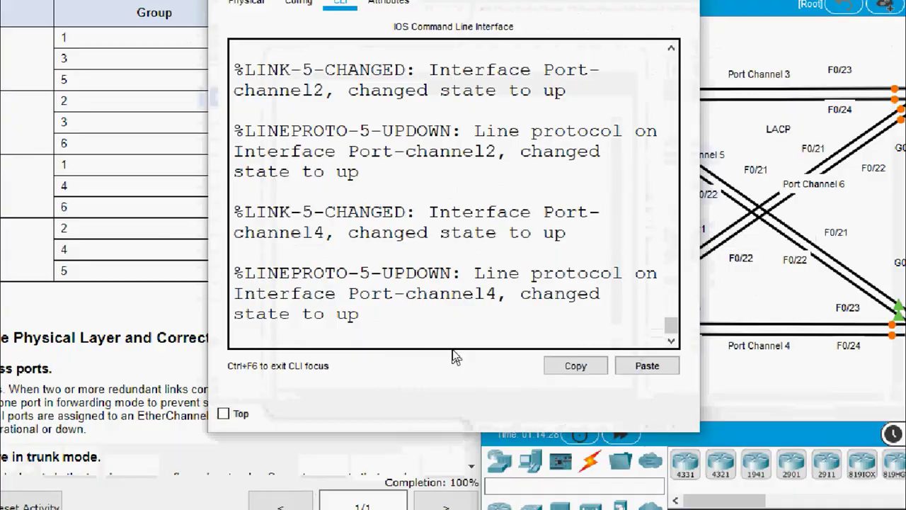
key(Return)
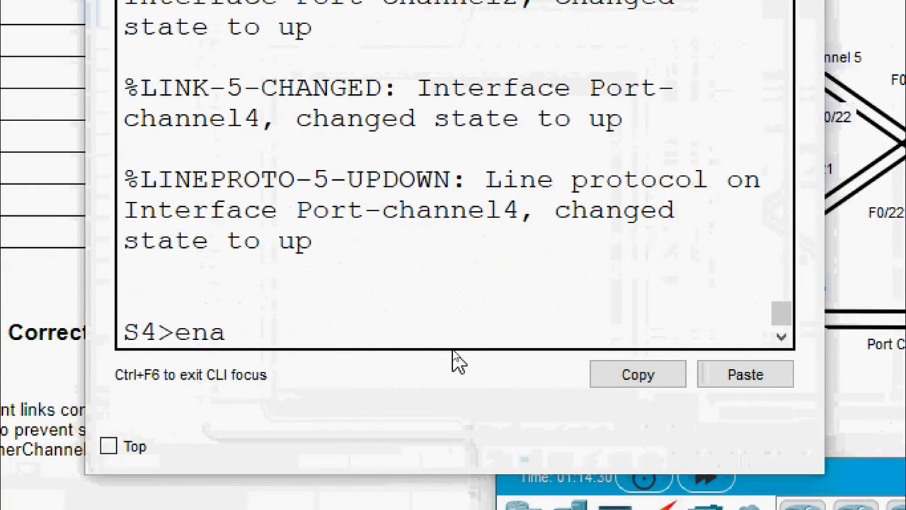
text(ble)
key(Return)
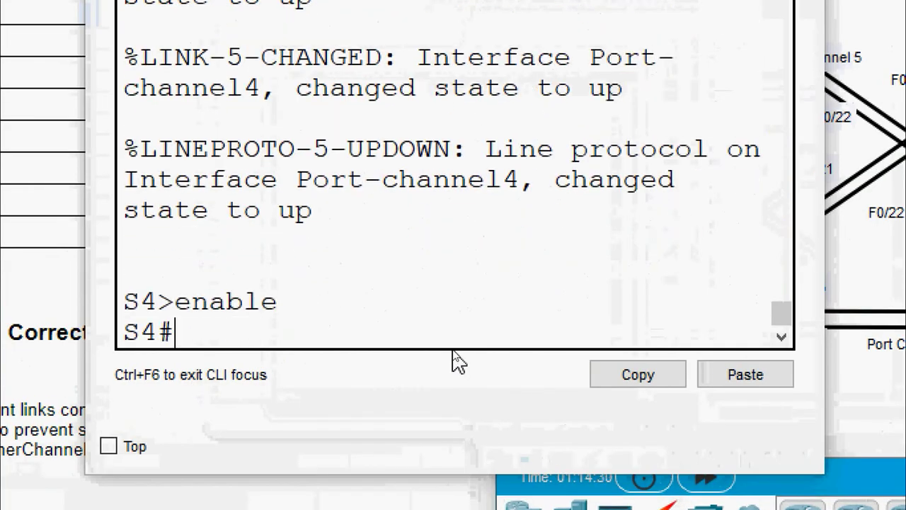
text(show eth)
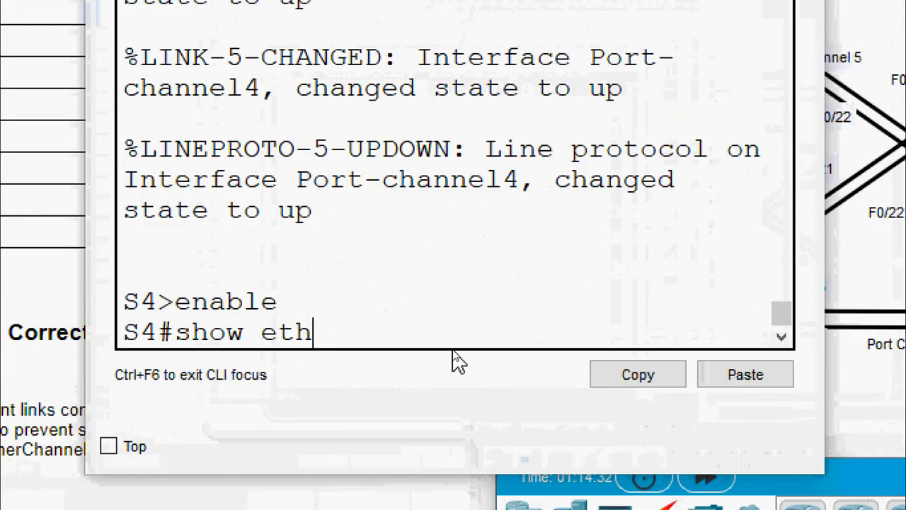
text(erchannel summary)
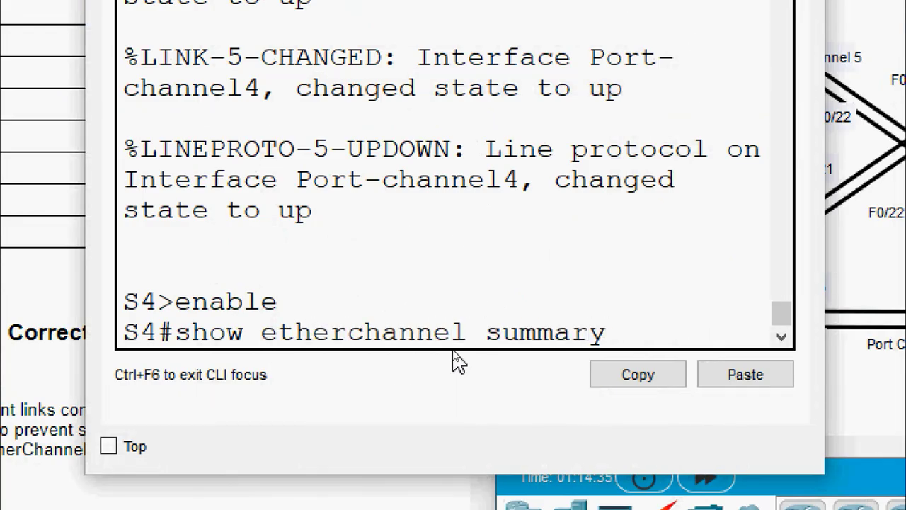
key(Return)
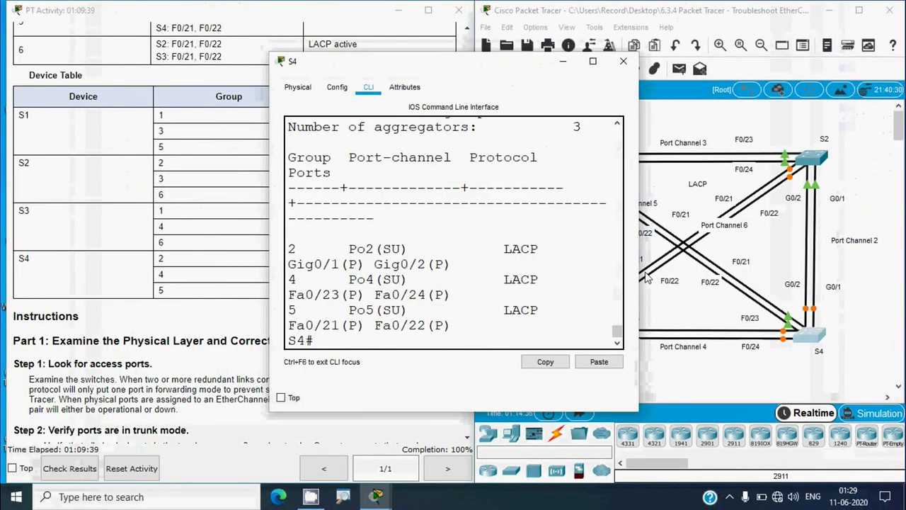
drag(637, 280, 827, 283)
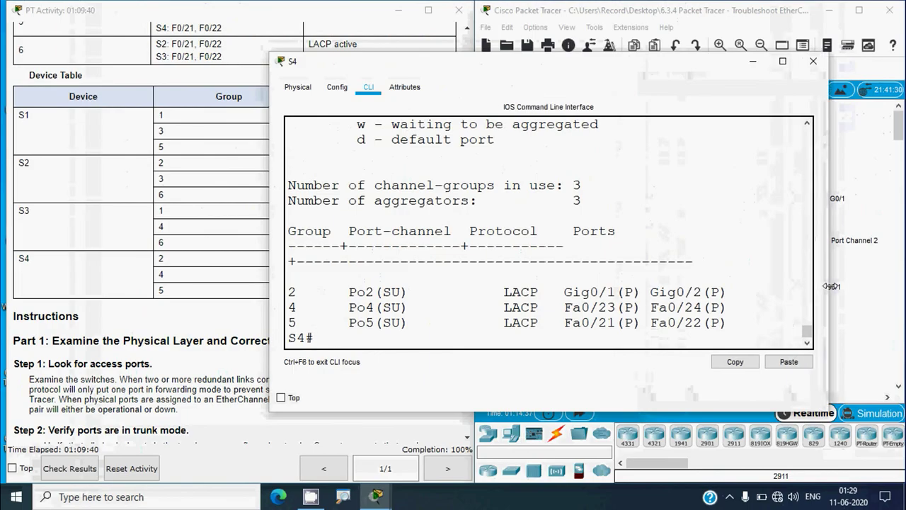
click(811, 66)
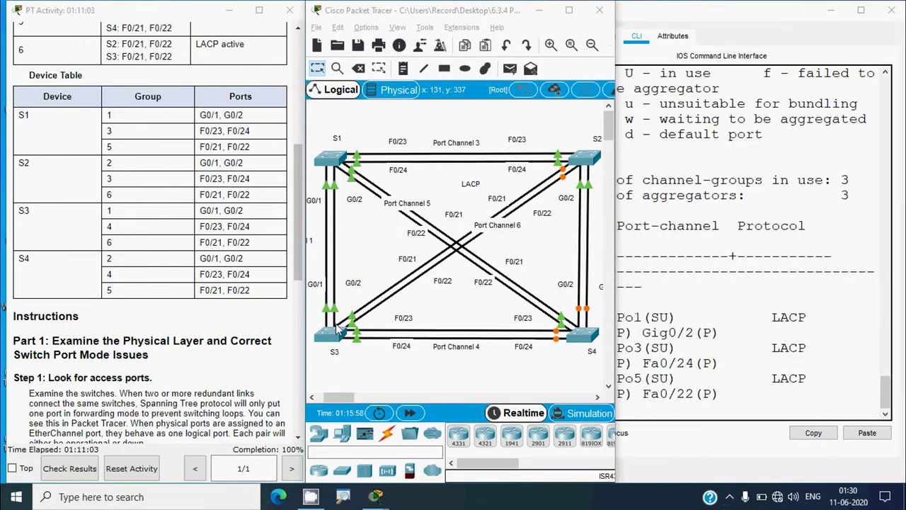
scroll(305, 247, up, 1)
scroll(305, 247, up, 10)
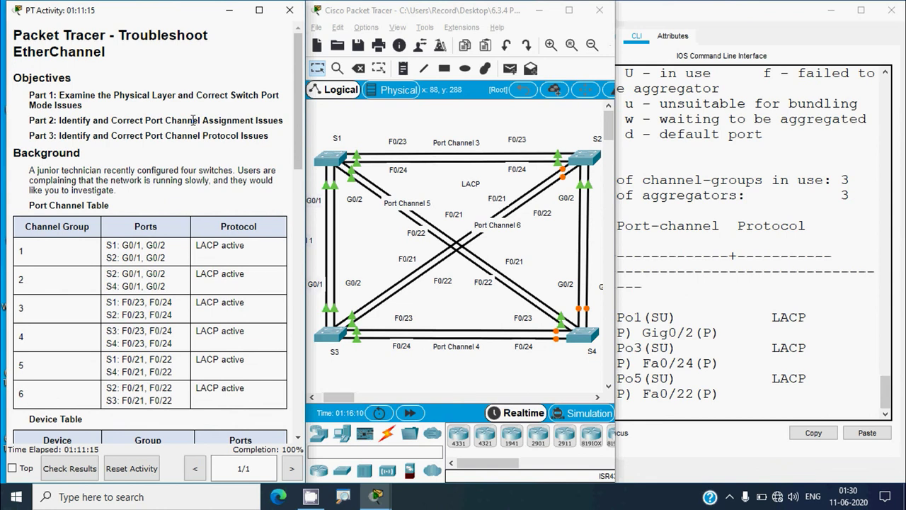
click(366, 376)
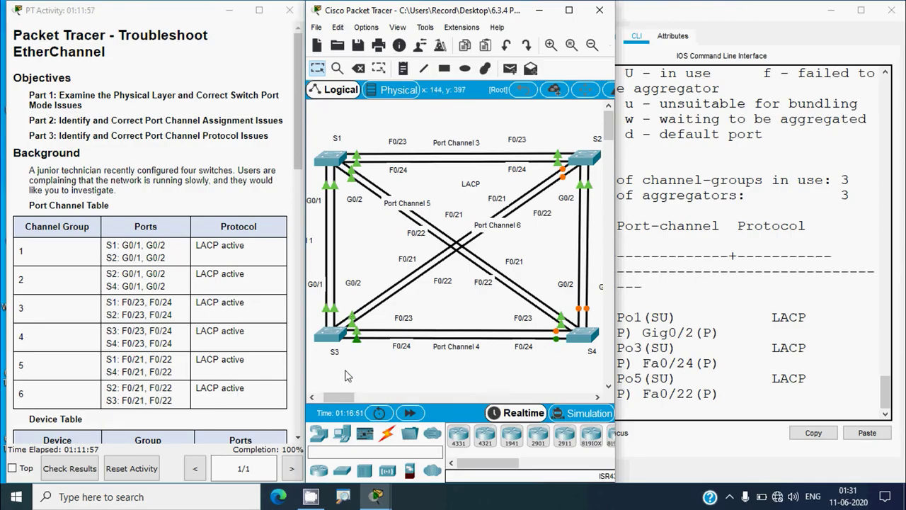
key(alt)
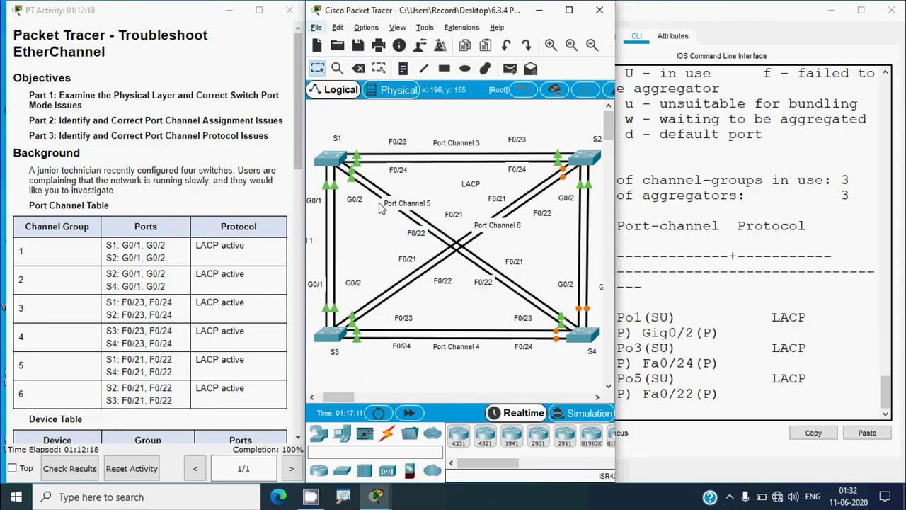